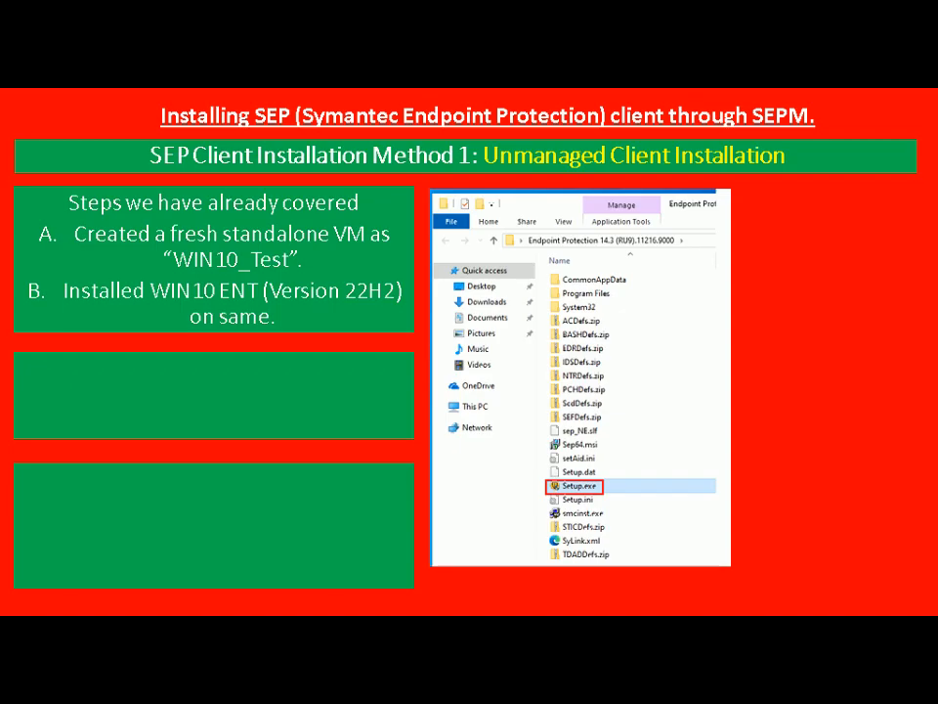
Switch to the WIN10_Test virtual machine connection, view its desktop full screen, and restore it to a window
key("alt+Tab")
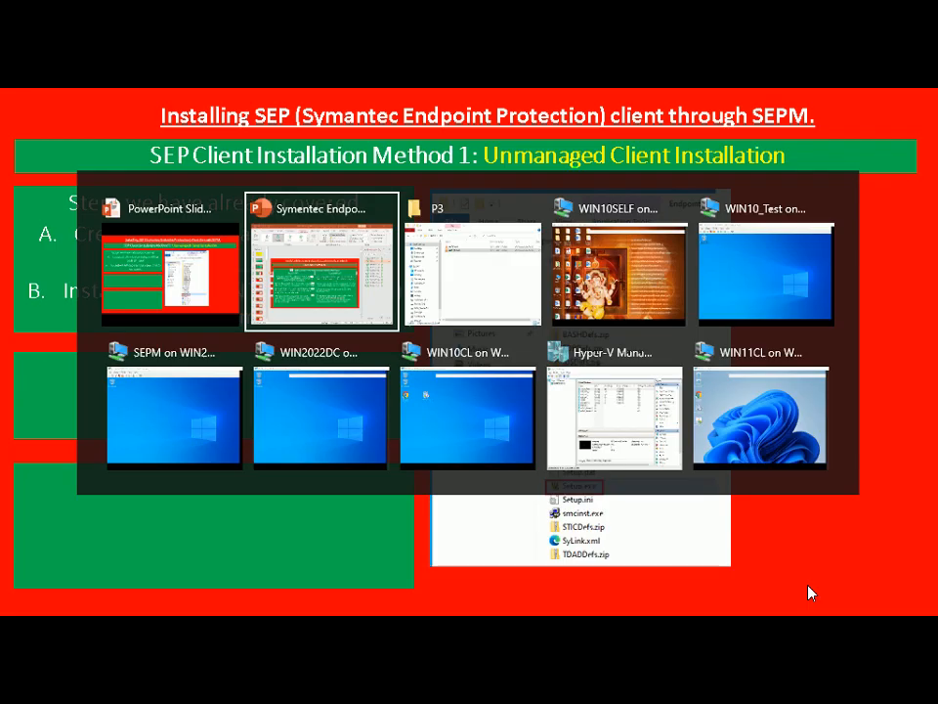
key("alt+Tab")
key("alt+Tab")
key("alt+Tab")
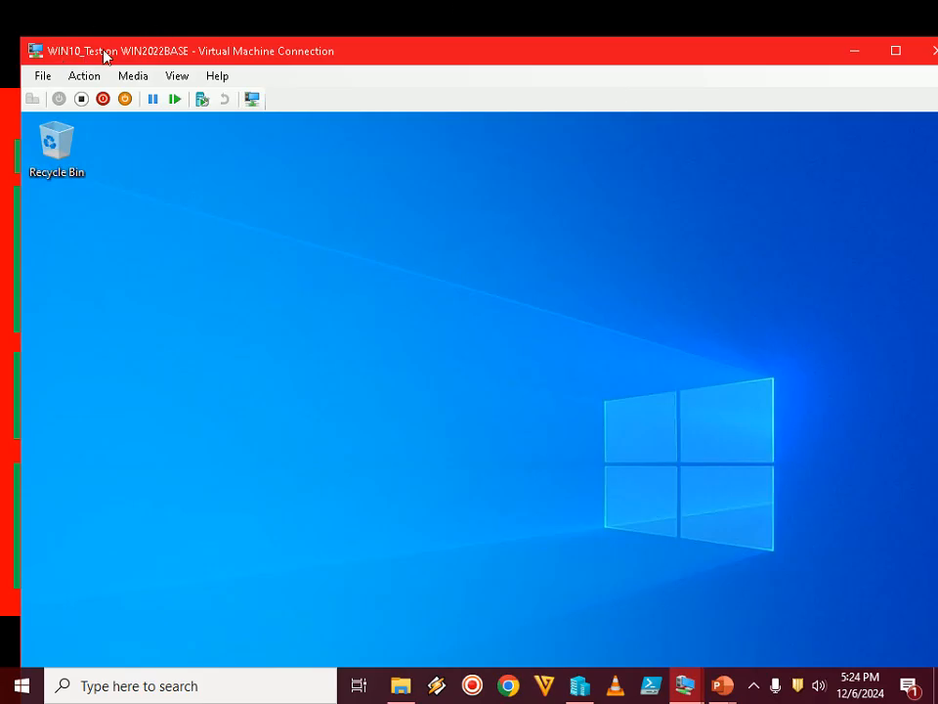
left_click(760, 688)
left_click(763, 692)
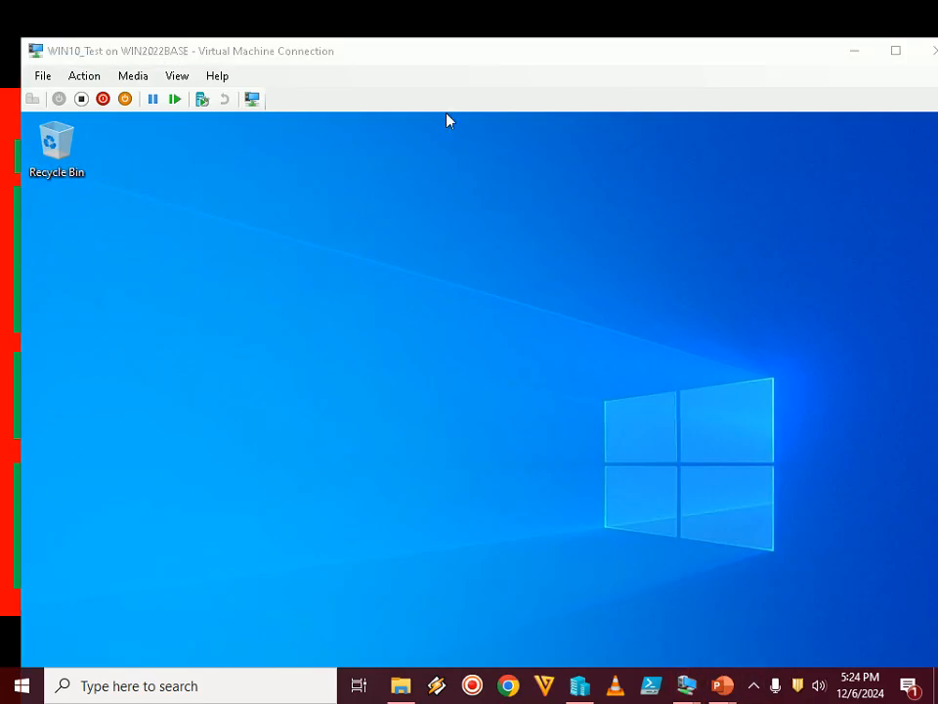
double_click(458, 61)
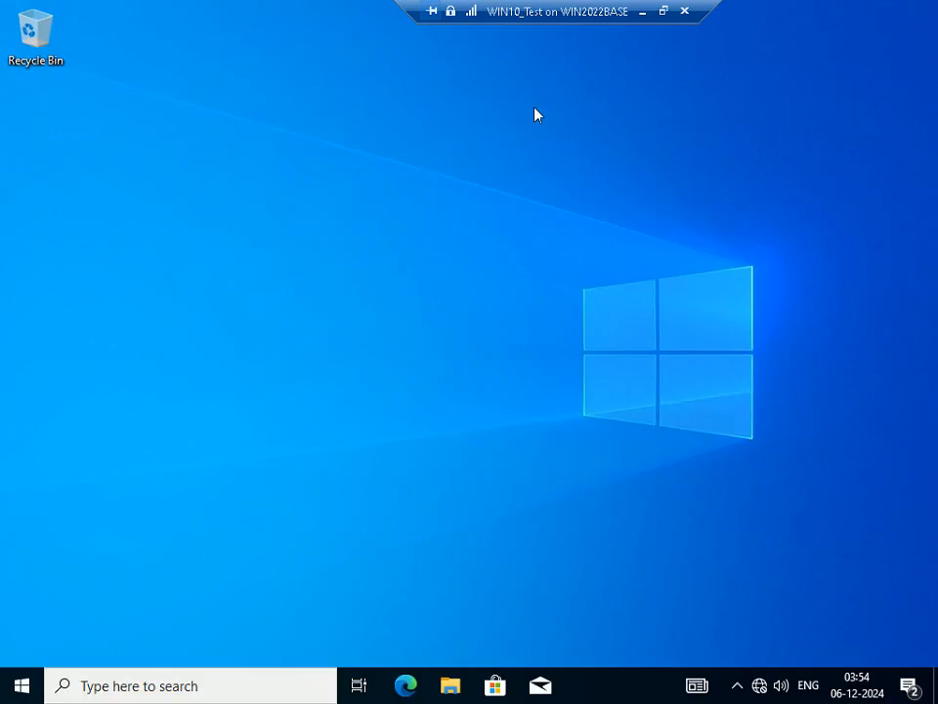
left_click_drag(574, 14, 458, 13)
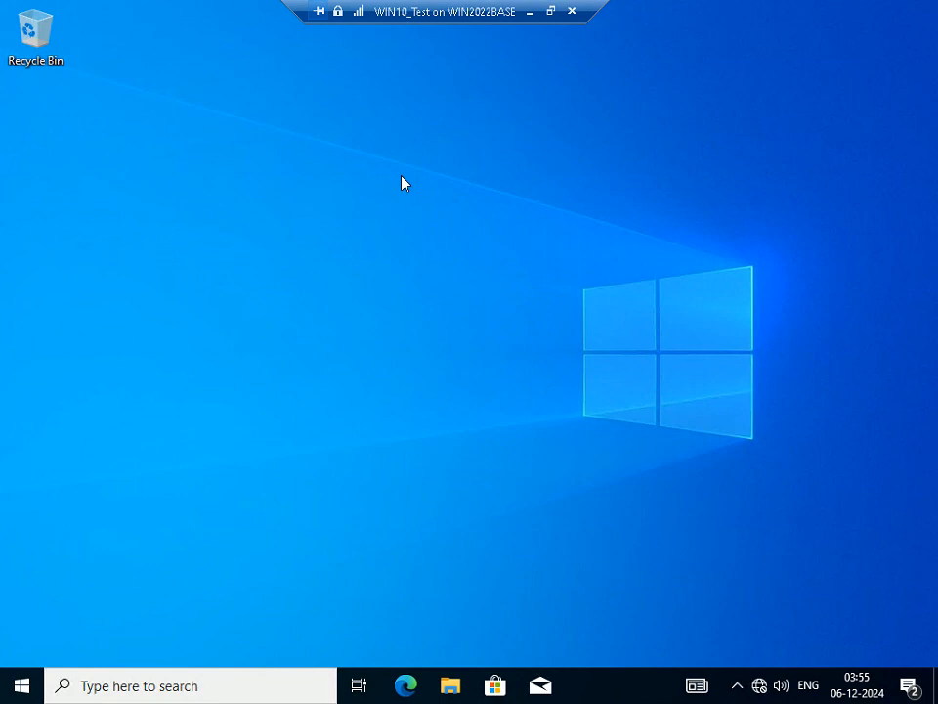
left_click(550, 12)
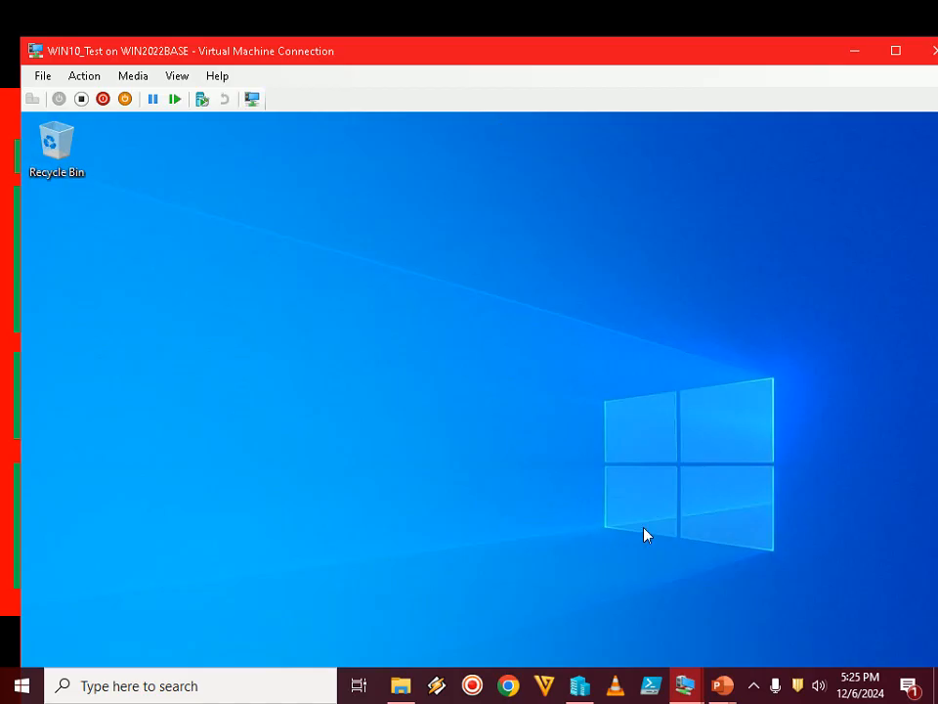
Return to the PowerPoint slide show and advance to the Step 1 instruction about copying the SEP client locally
mouse_move(723, 687)
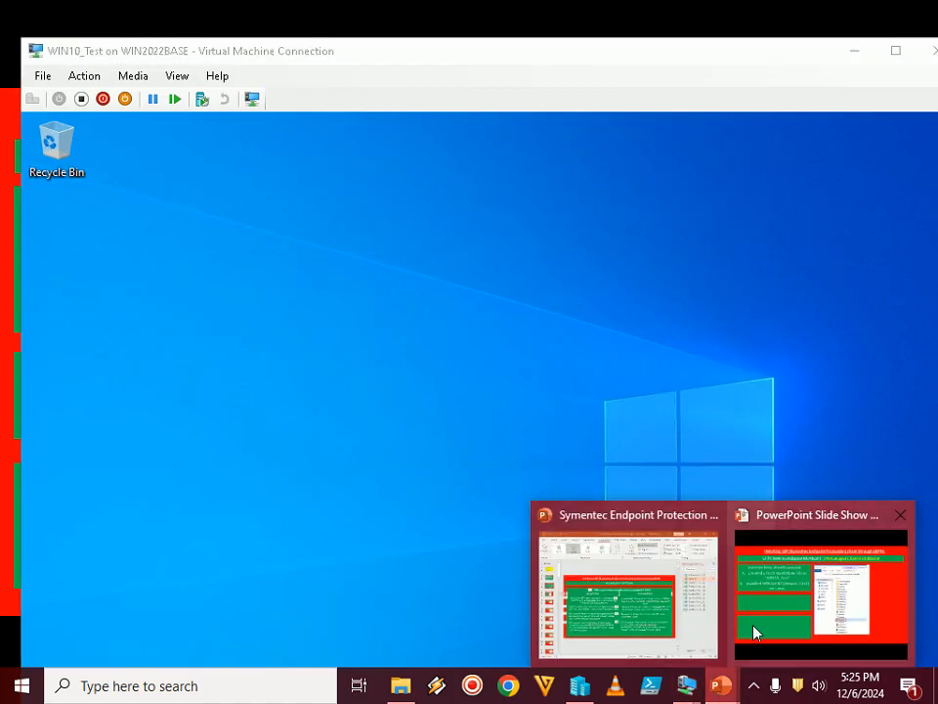
left_click(780, 604)
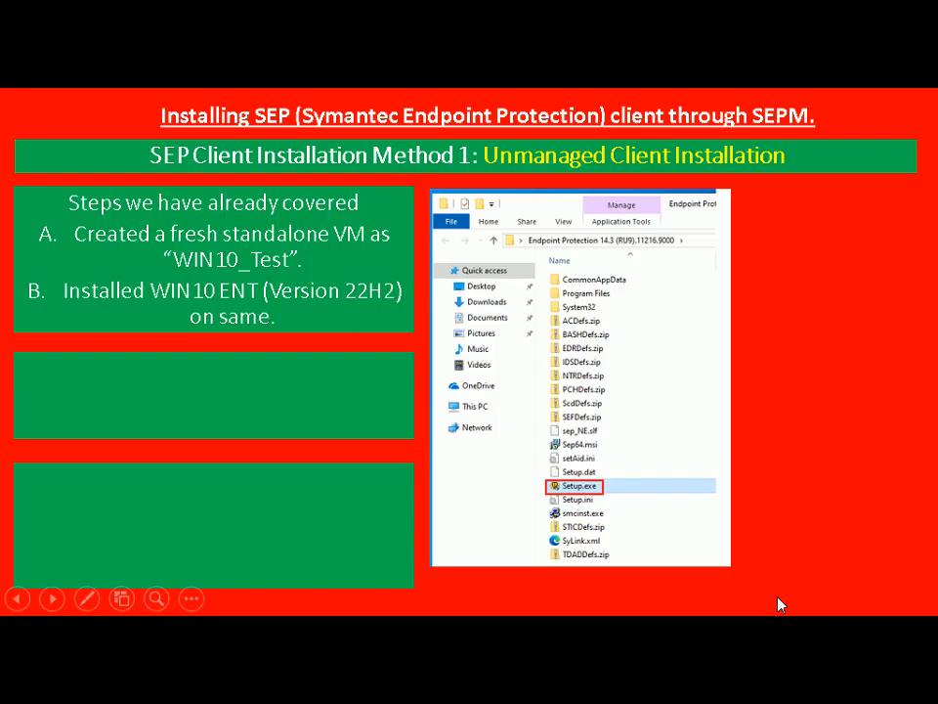
left_click(779, 604)
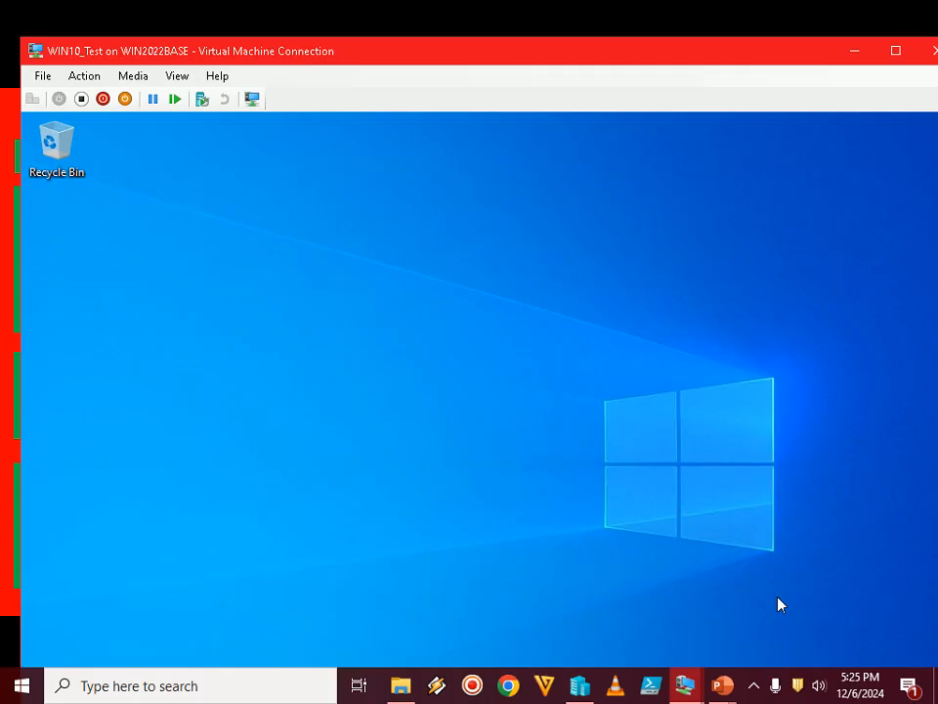
In the WIN10_Test virtual machine, paste the copied Endpoint Protection 14.3 (RU9).11216.9000 folder onto the desktop
left_click(754, 685)
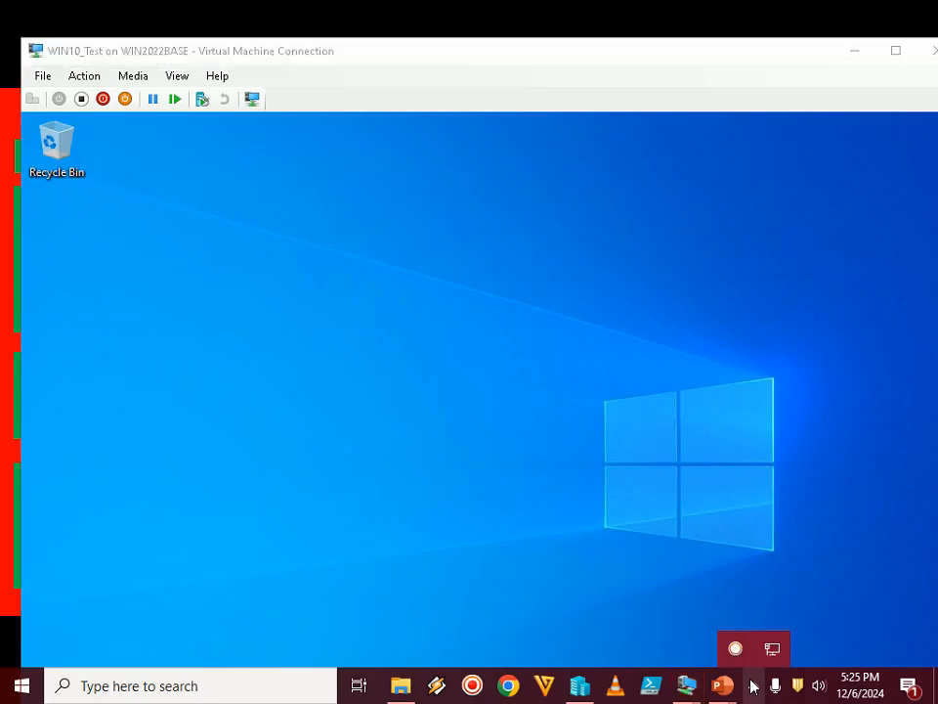
left_click(754, 687)
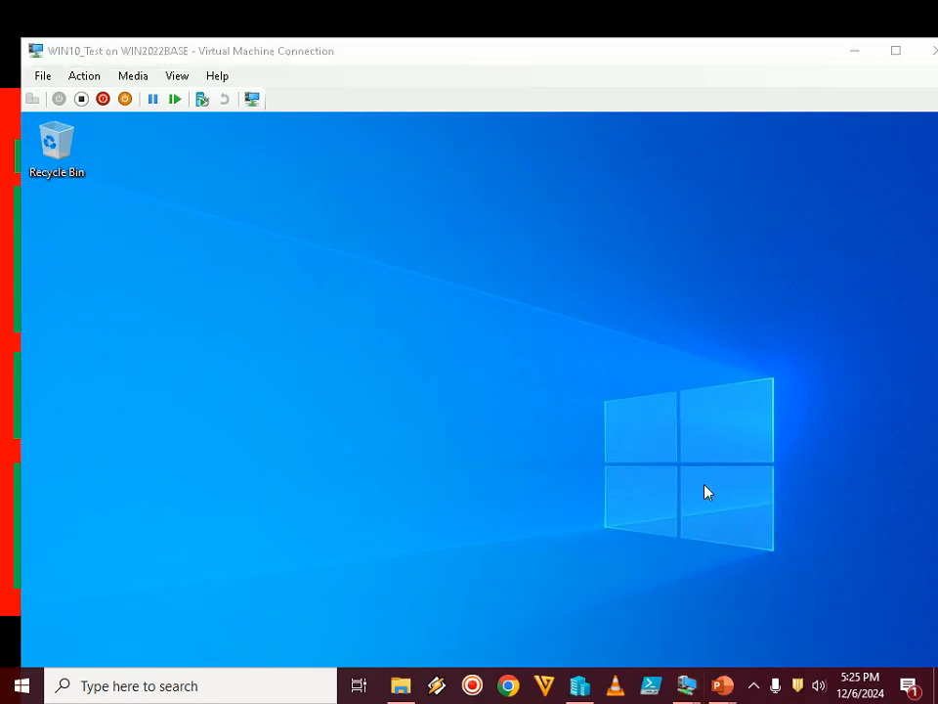
left_click(665, 578)
left_click(754, 686)
left_click(674, 535)
right_click(146, 342)
left_click(174, 419)
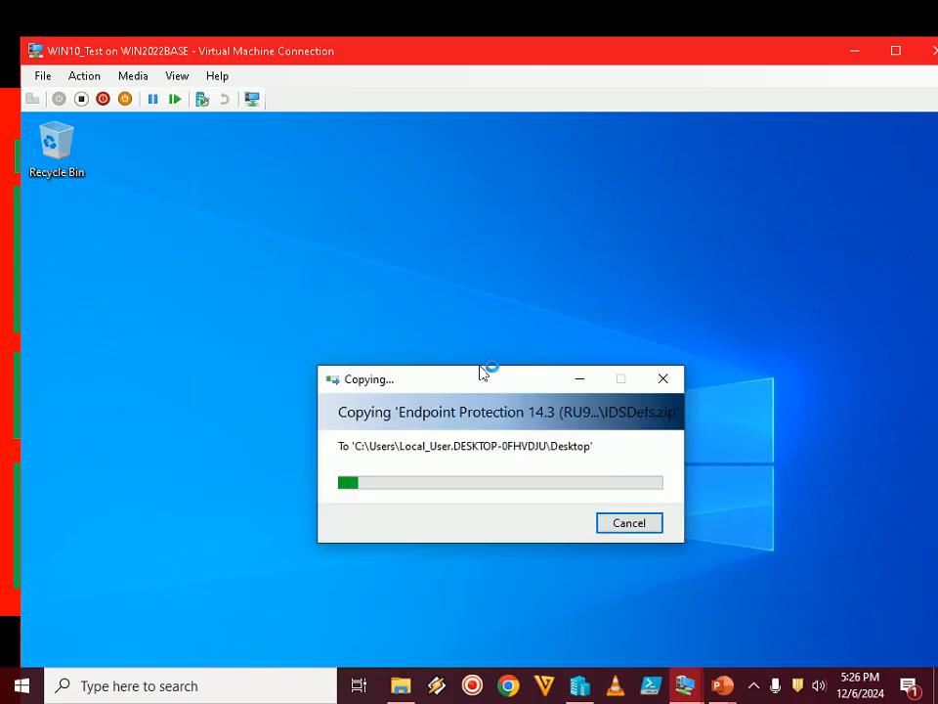
left_click(753, 686)
left_click(754, 685)
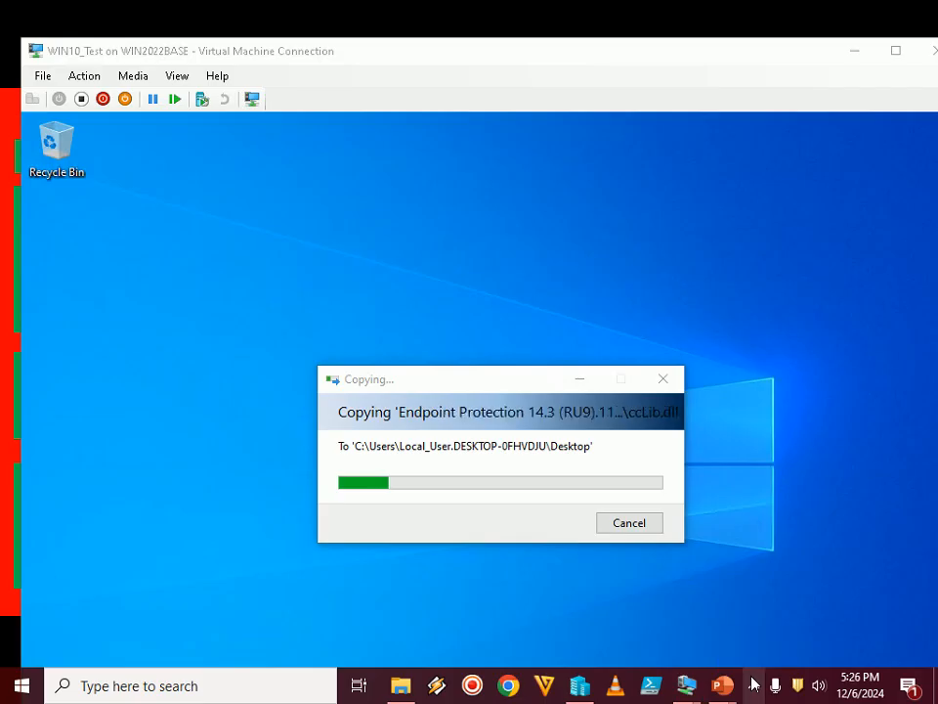
left_click(753, 686)
left_click(672, 393)
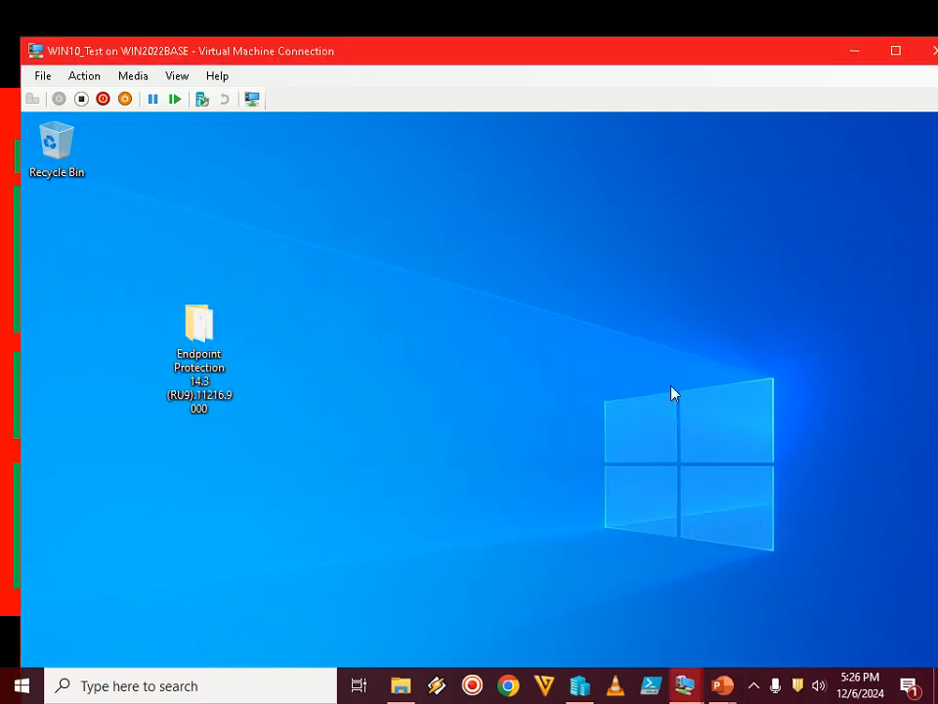
Open the Endpoint Protection 14.3 (RU9).11216.9000 folder and move its window higher on the virtual machine's desktop
double_click(208, 337)
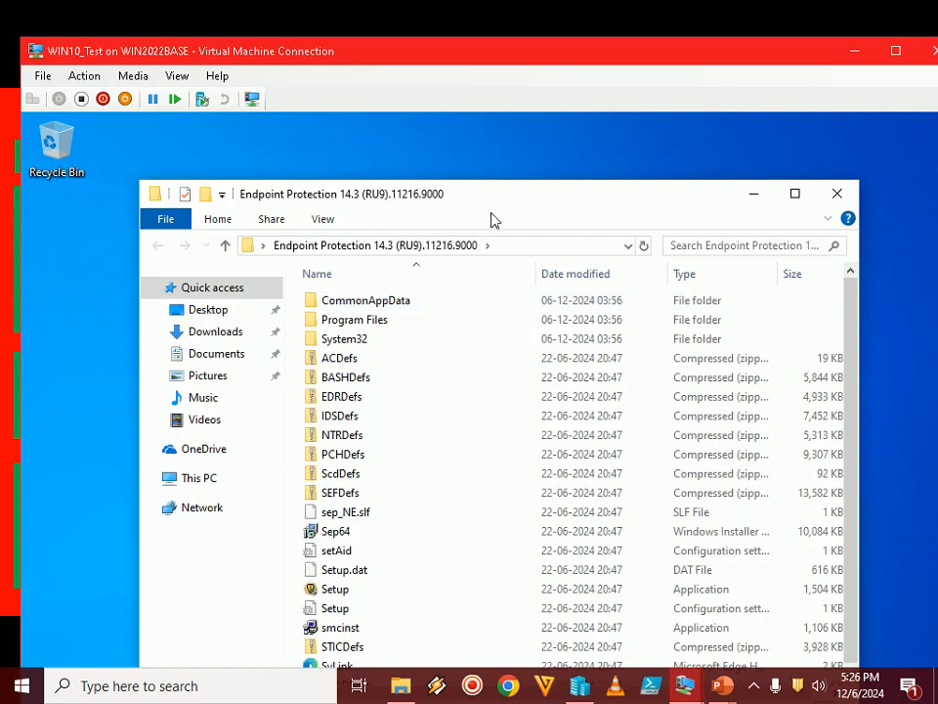
left_click_drag(493, 184, 484, 129)
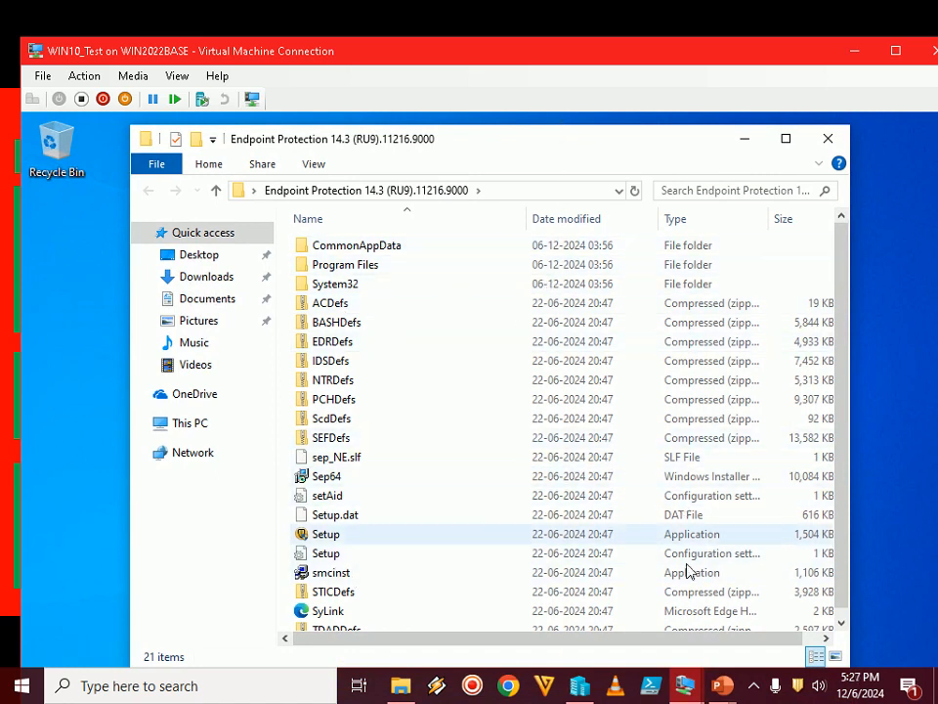
Show the Step 2 instruction about executing Setup.exe in the PowerPoint slide show and return to the WIN10_Test virtual machine
mouse_move(720, 686)
left_click(819, 601)
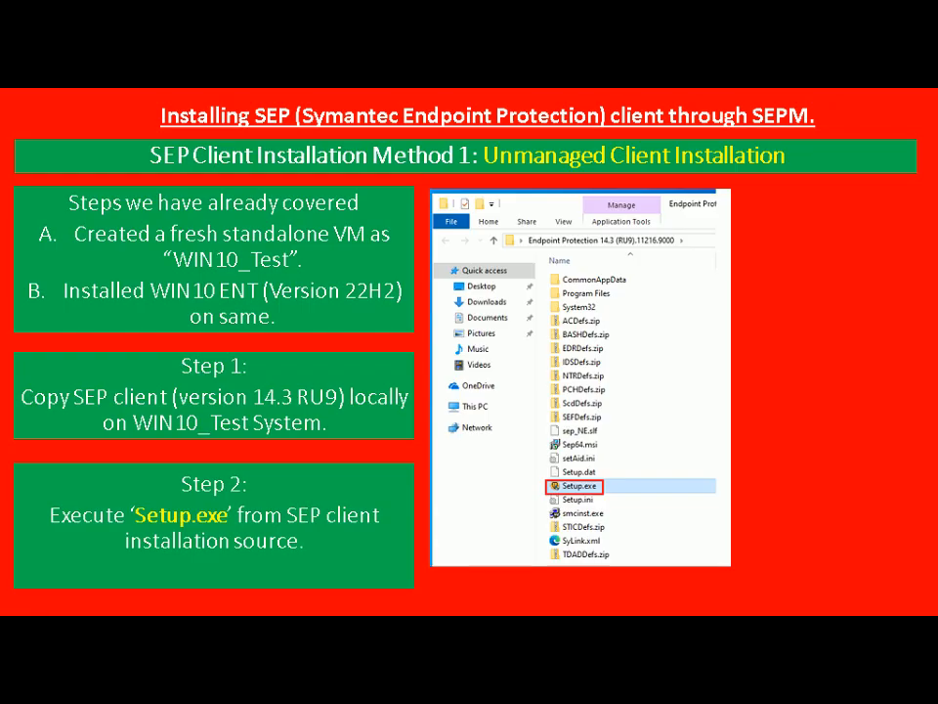
key("alt+Tab")
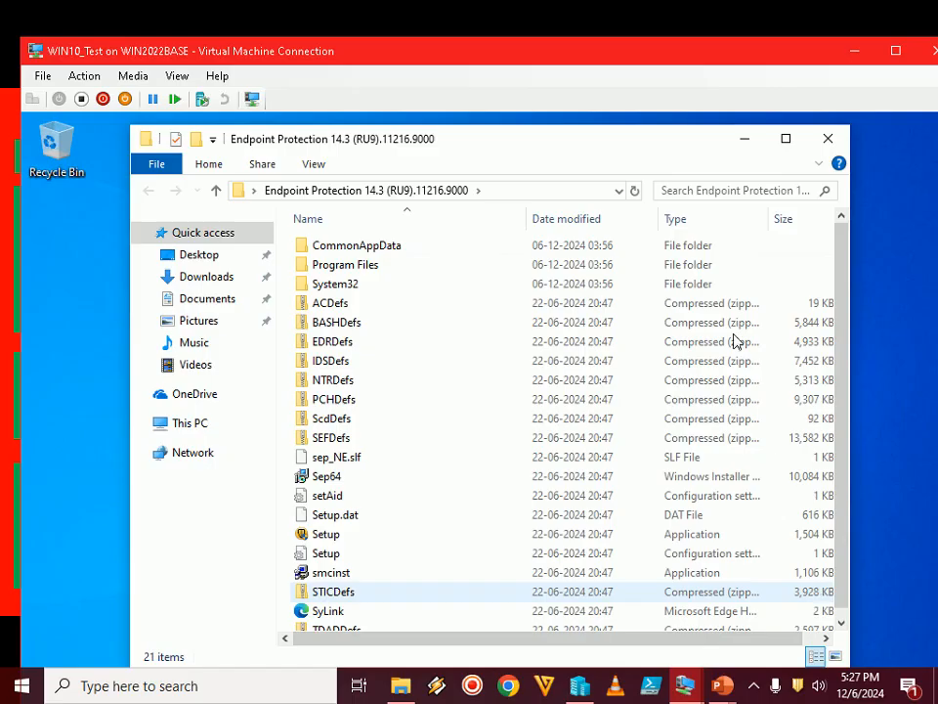
View the virtual machine full screen and set the folder options to show hidden files, folders and drives and known file extensions
double_click(665, 53)
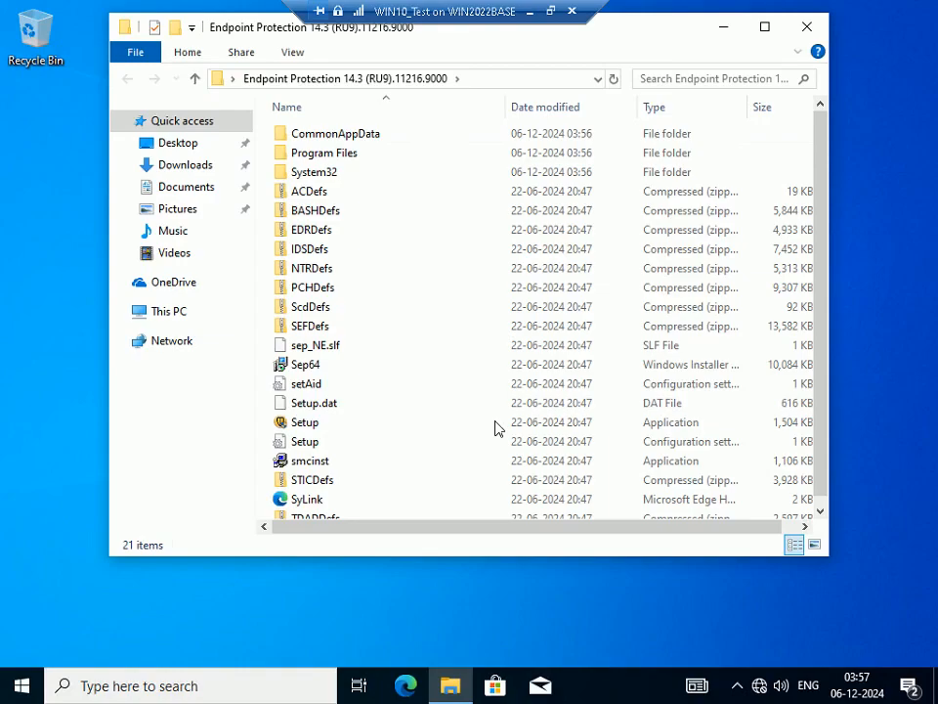
left_click(299, 427)
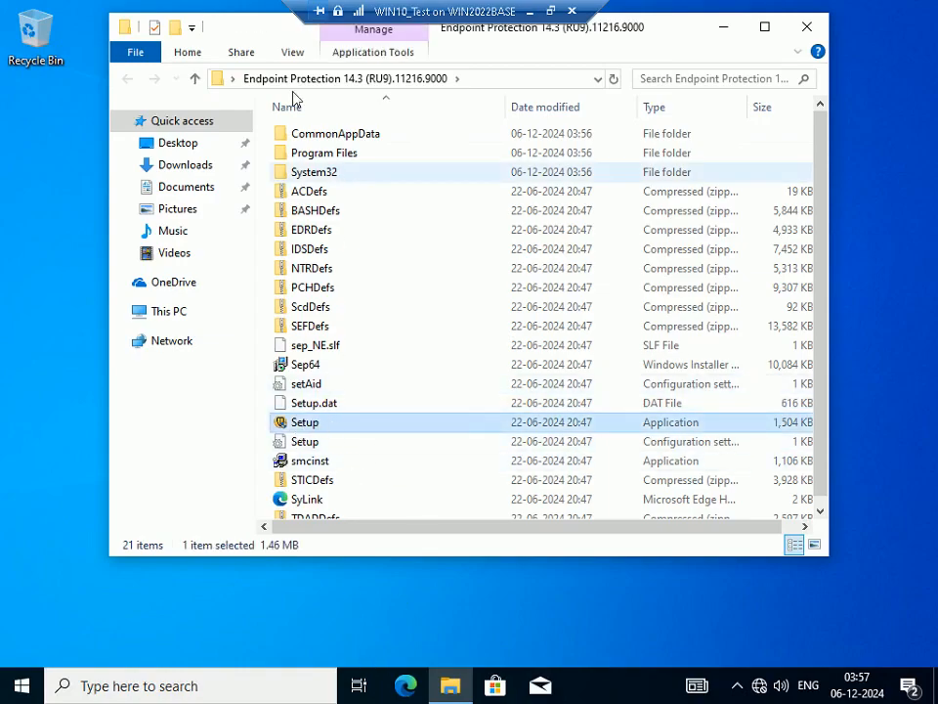
left_click(295, 55)
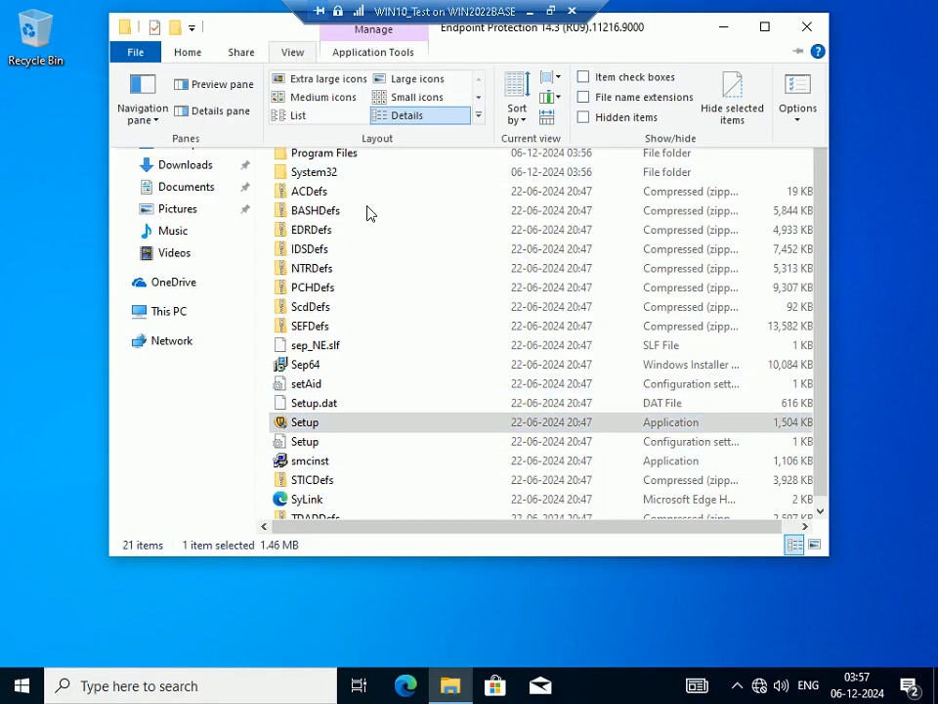
left_click(798, 117)
left_click(800, 139)
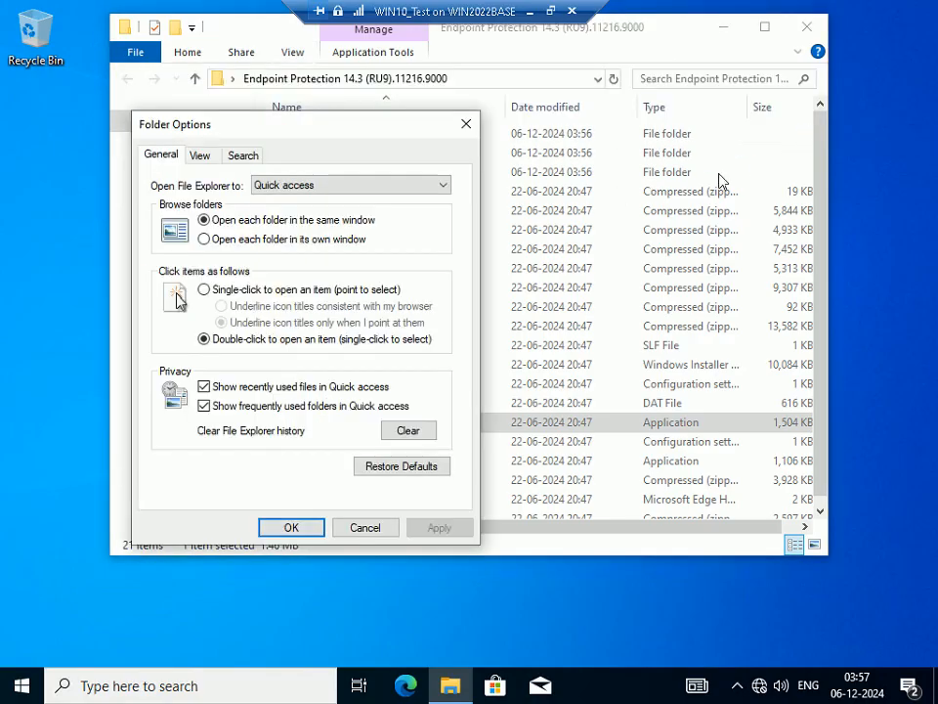
left_click(196, 153)
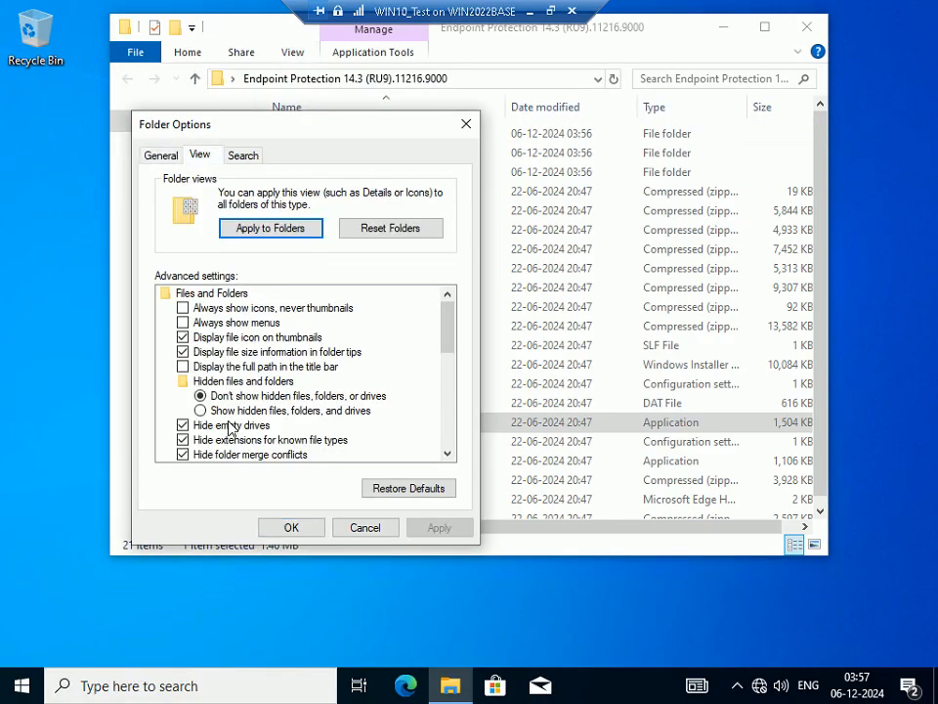
left_click(201, 410)
left_click(183, 440)
left_click(321, 530)
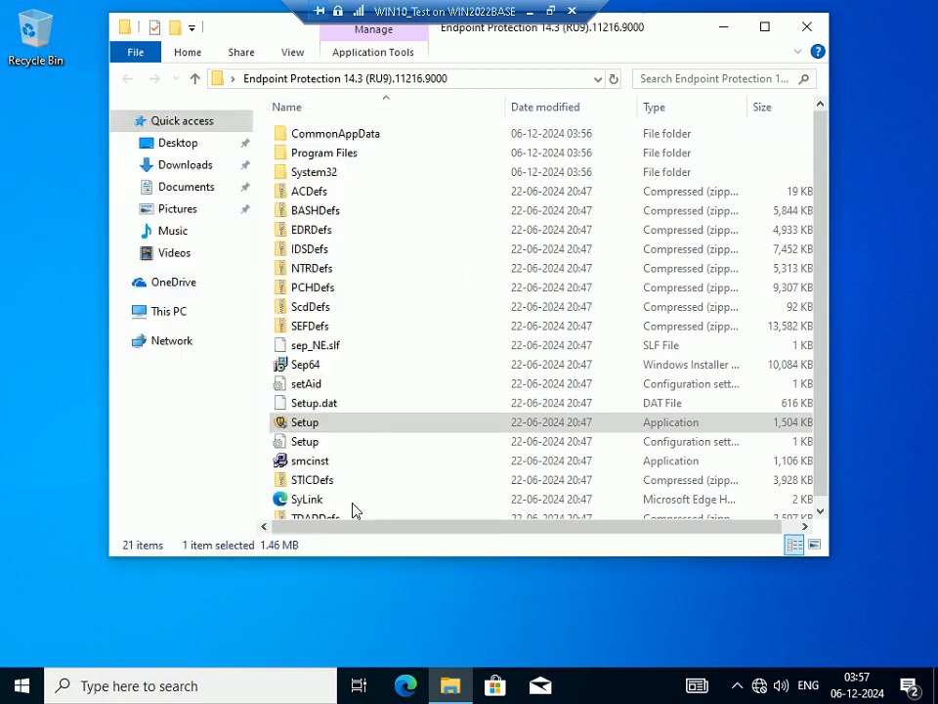
Run Setup.exe, approve the elevation request, minimize the folder window, and restore the virtual machine connection to a window
double_click(332, 427)
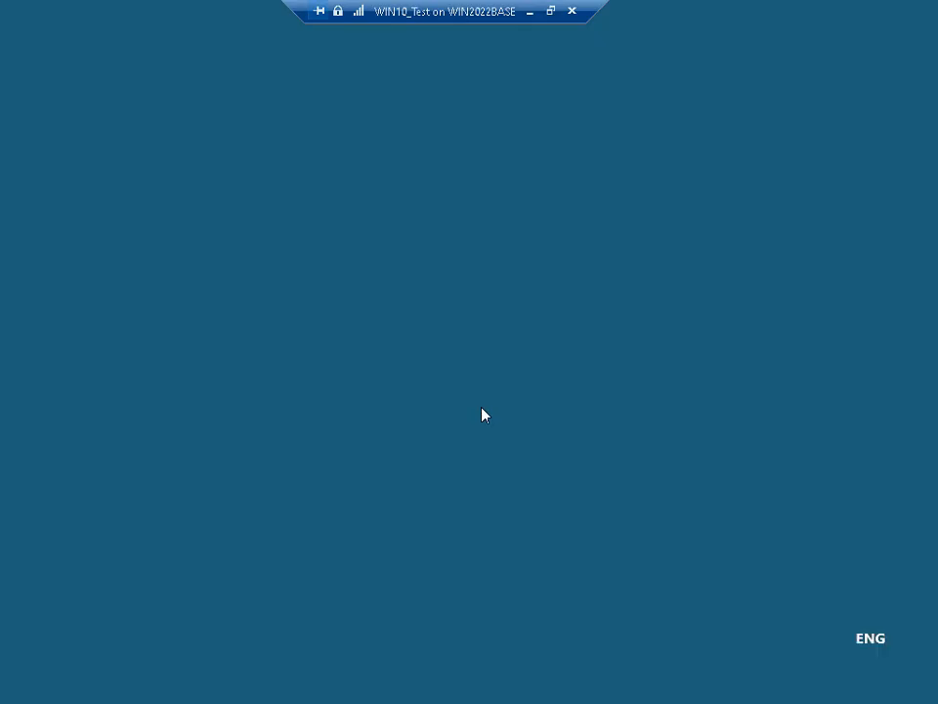
left_click(441, 464)
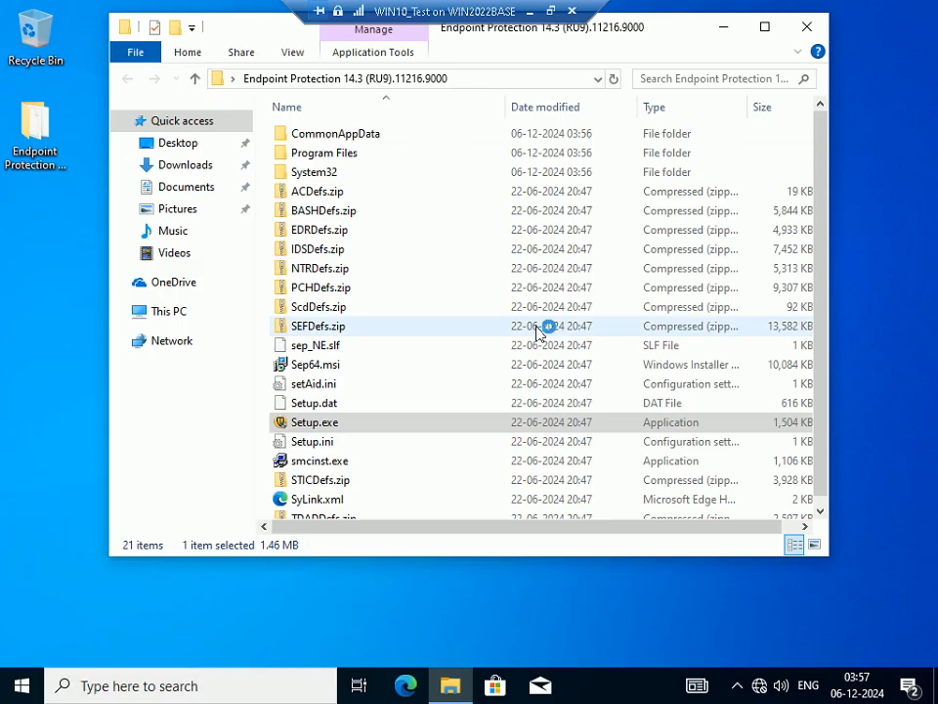
left_click(727, 28)
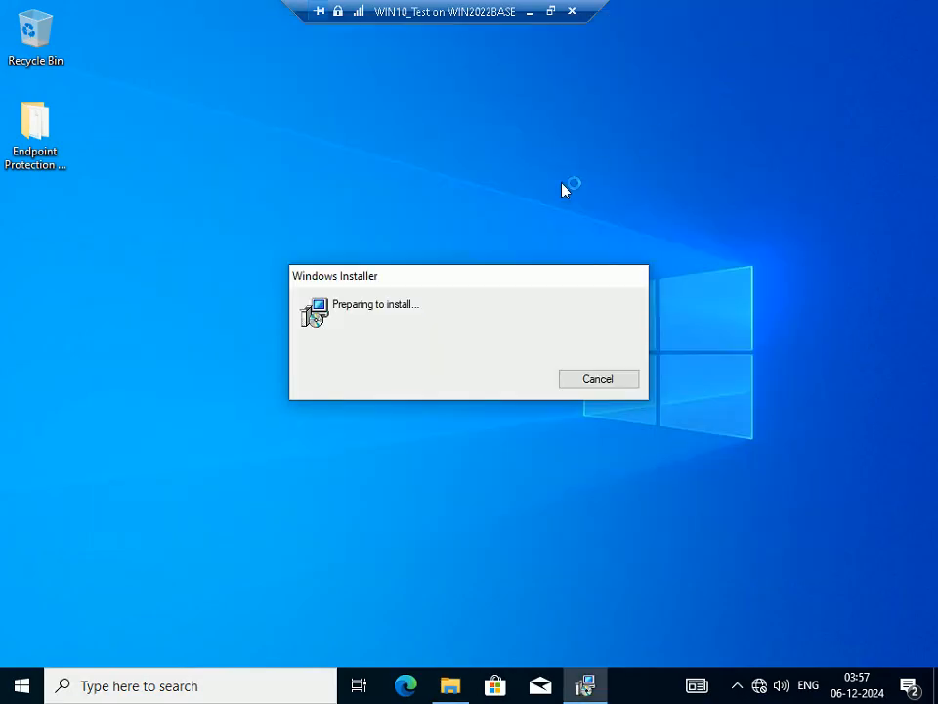
left_click(550, 12)
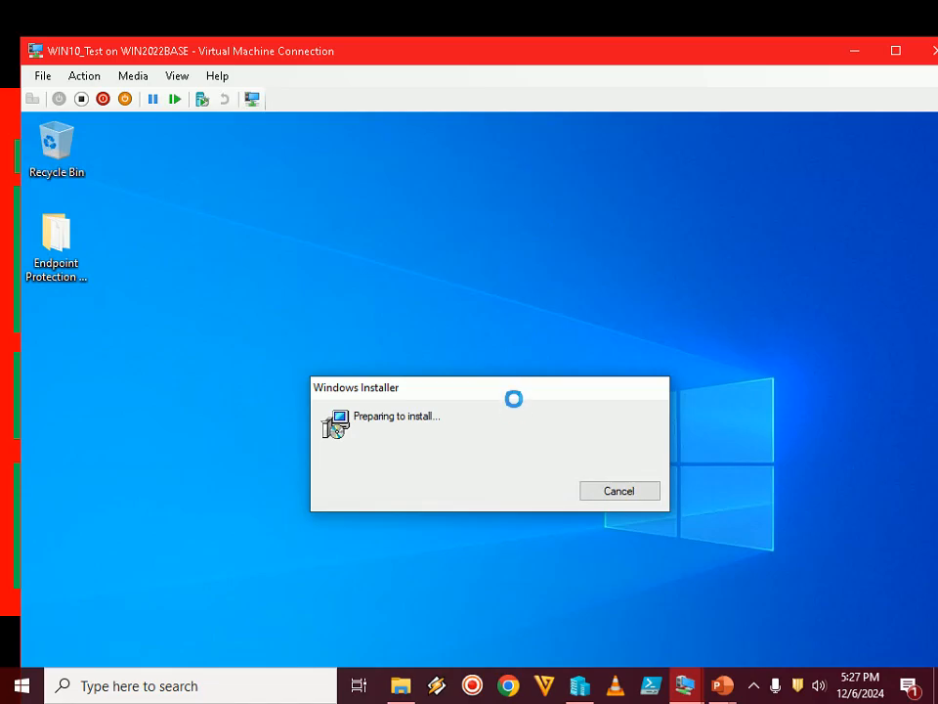
left_click_drag(511, 388, 494, 312)
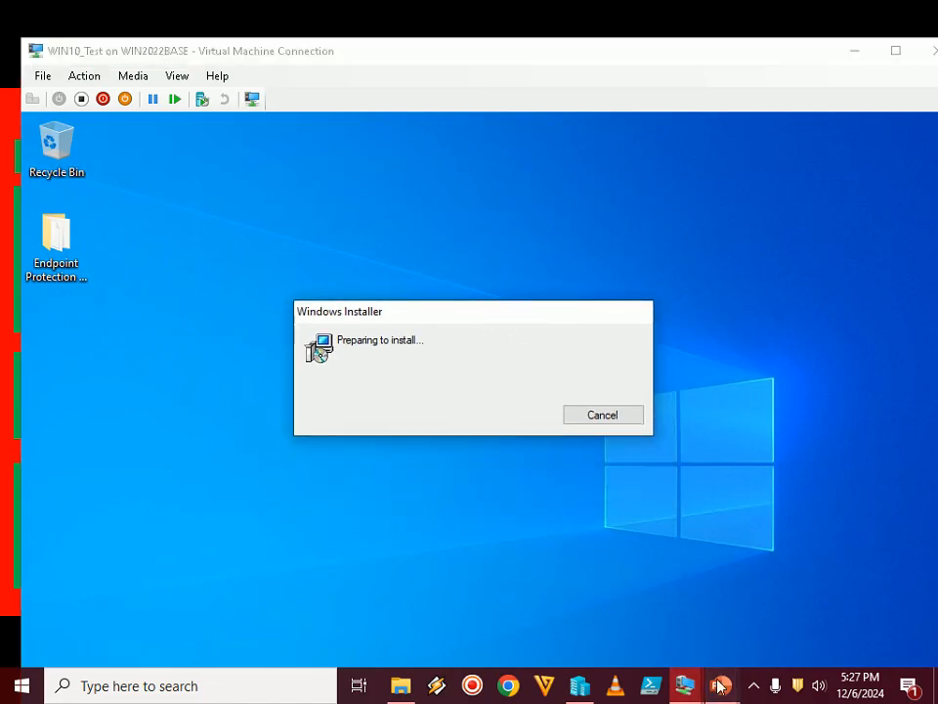
Switch to the PowerPoint slide show and advance to the Step 3 slide about the installation wizard's welcome page
mouse_move(721, 685)
left_click(793, 576)
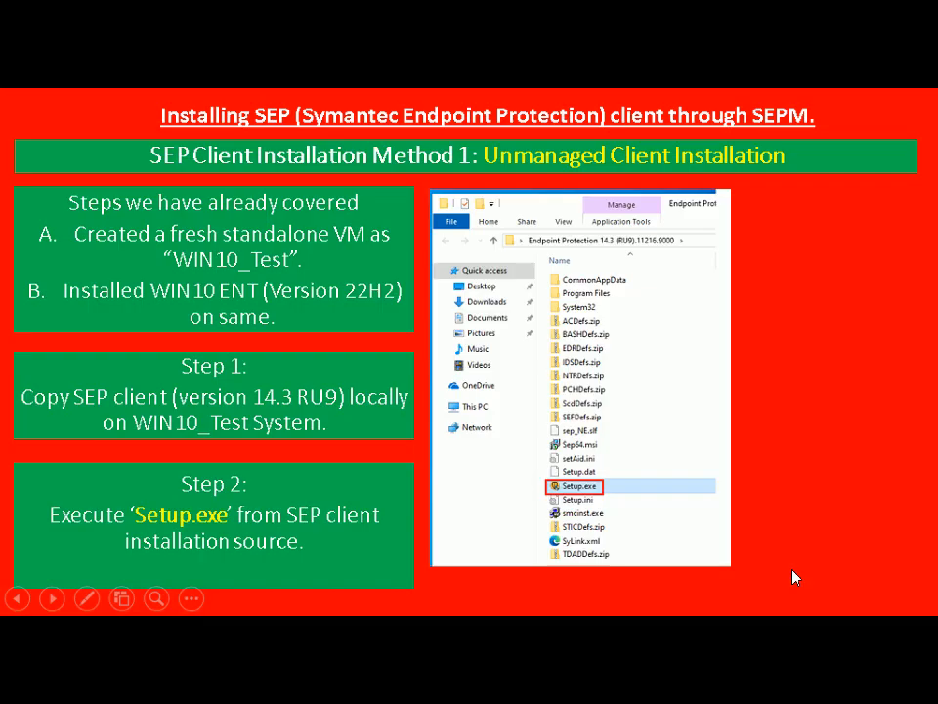
left_click(793, 577)
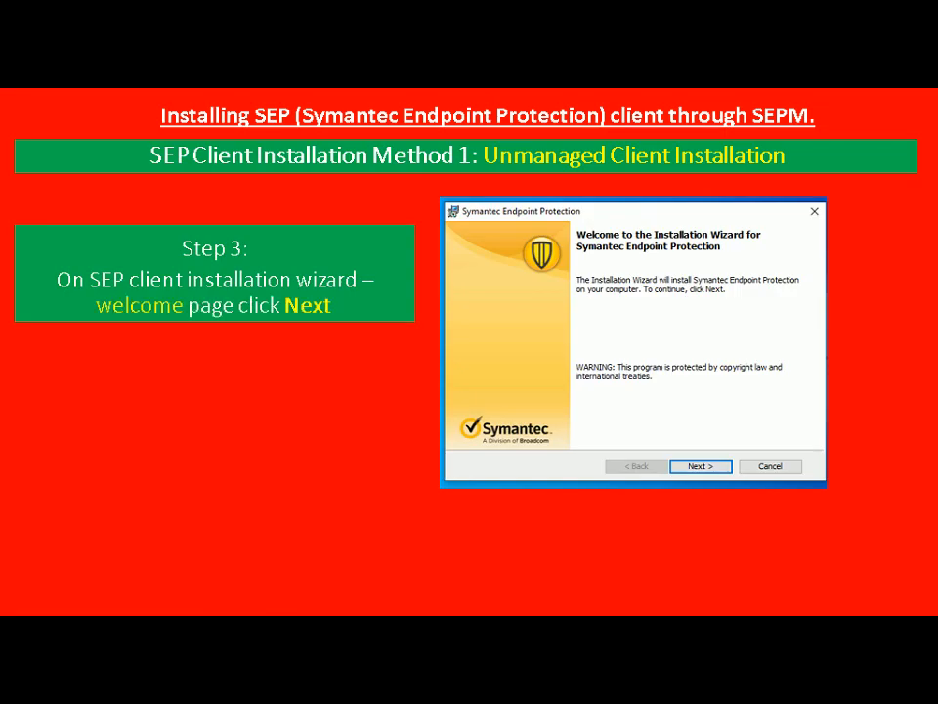
Return to the WIN10_Test virtual machine and proceed from the Symantec Endpoint Protection wizard's welcome page to the license agreement
key("alt+Tab")
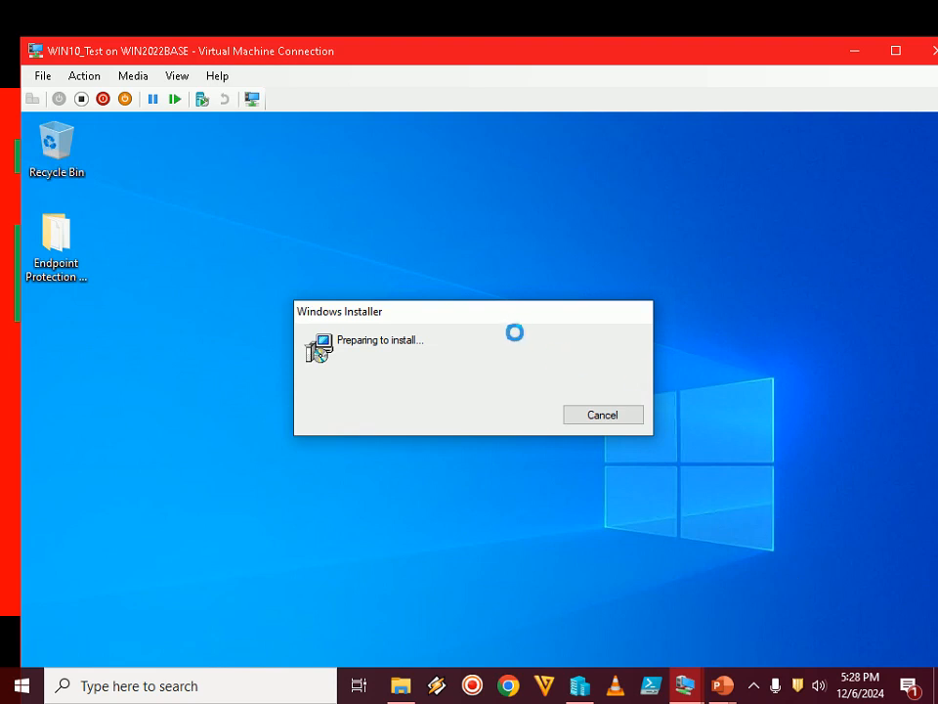
left_click_drag(513, 308, 504, 268)
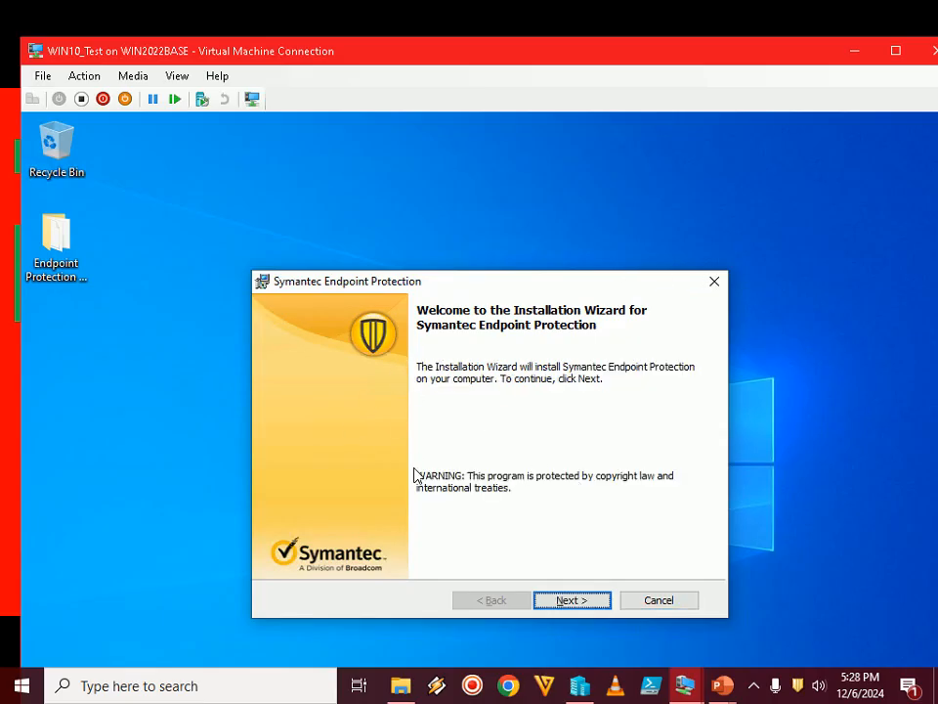
left_click(572, 600)
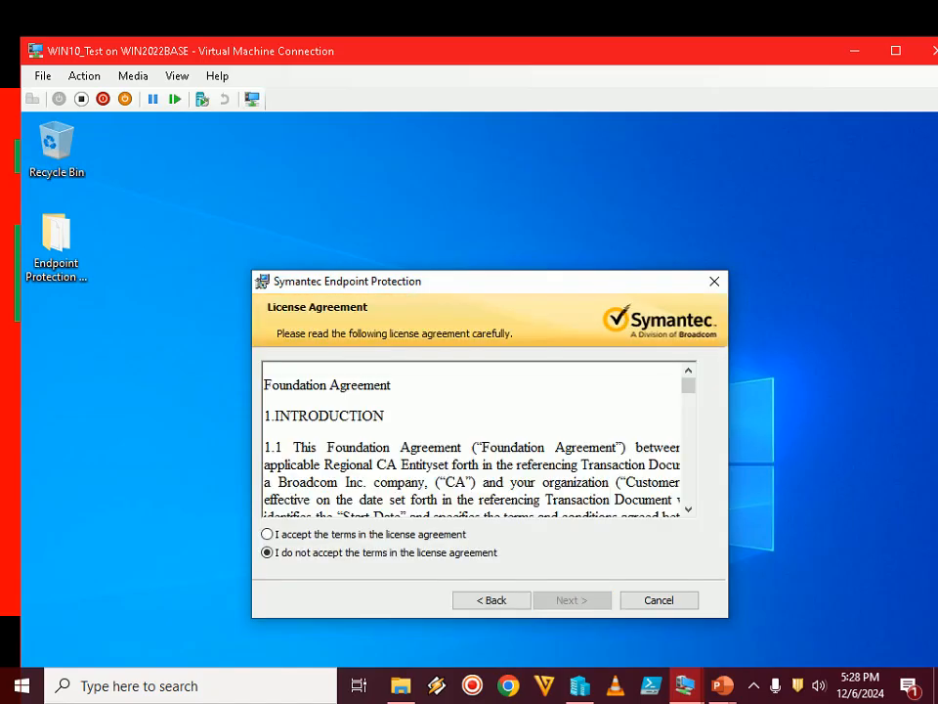
Advance the PowerPoint slide show to Step 4, return to the virtual machine, accept the license agreement terms and proceed to the setup type page
mouse_move(721, 685)
left_click(827, 597)
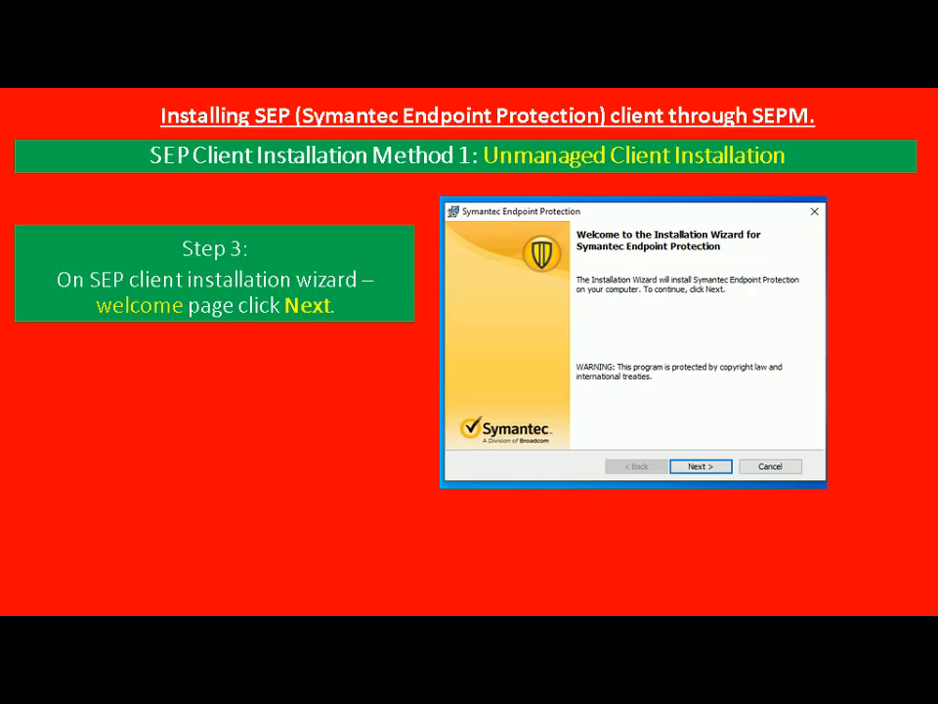
key("Right")
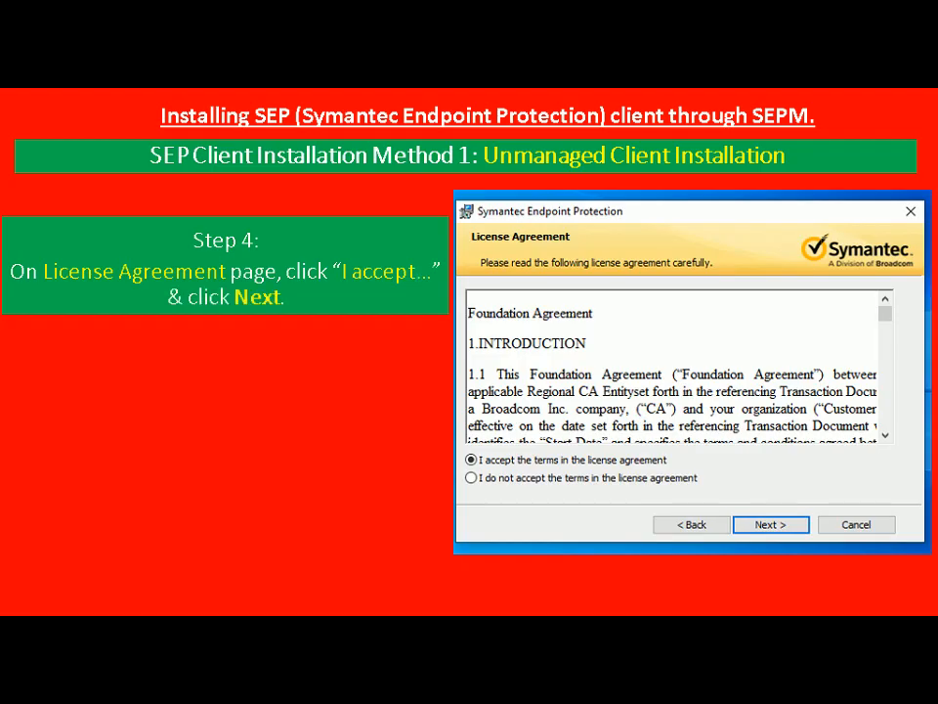
key("alt+Tab")
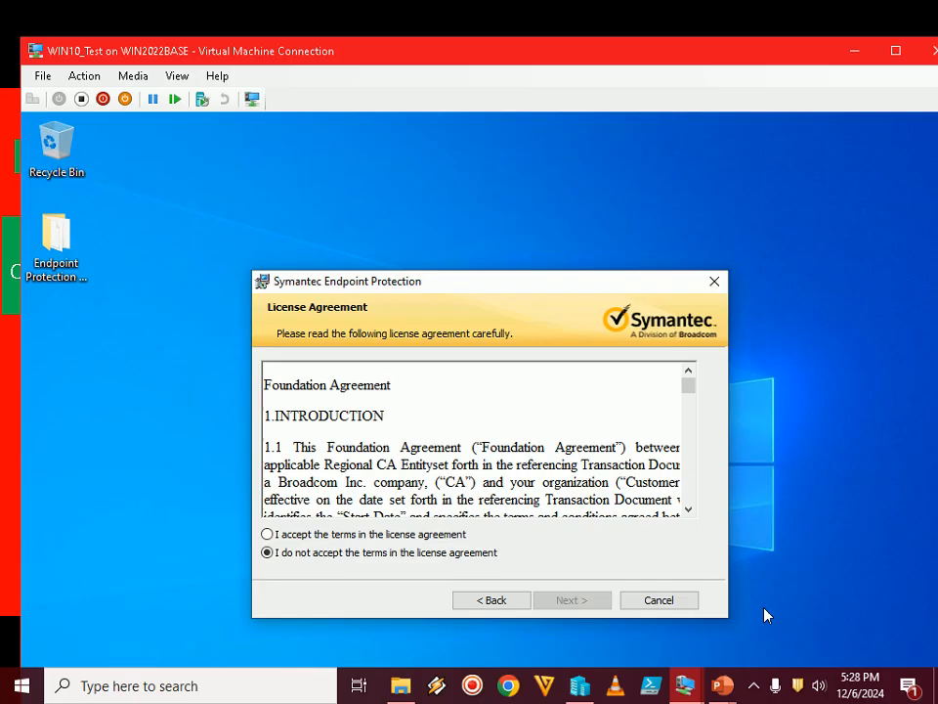
left_click(755, 686)
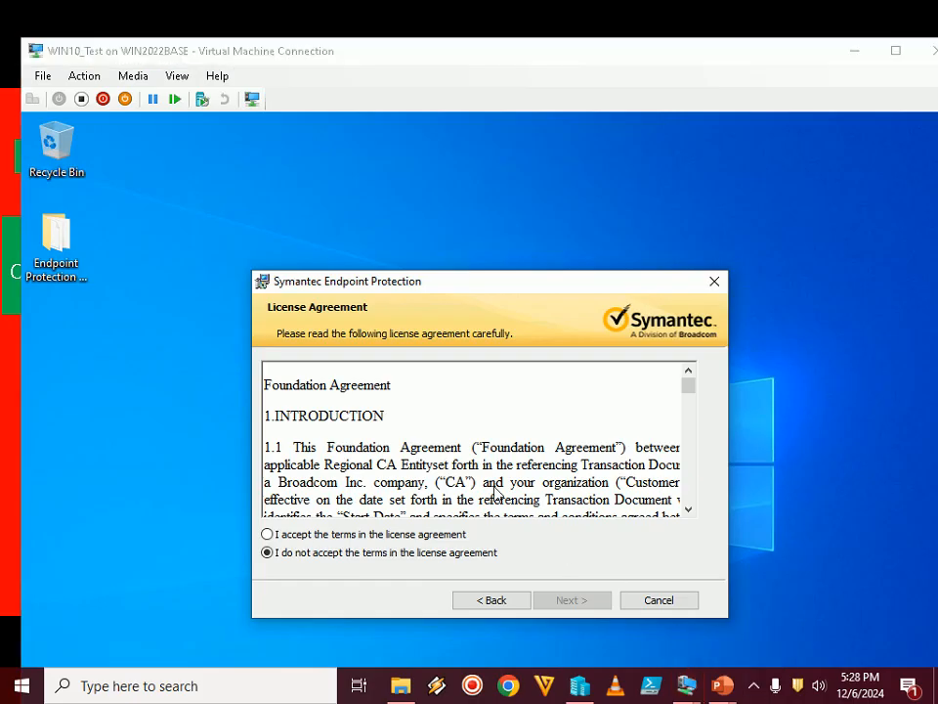
left_click(340, 537)
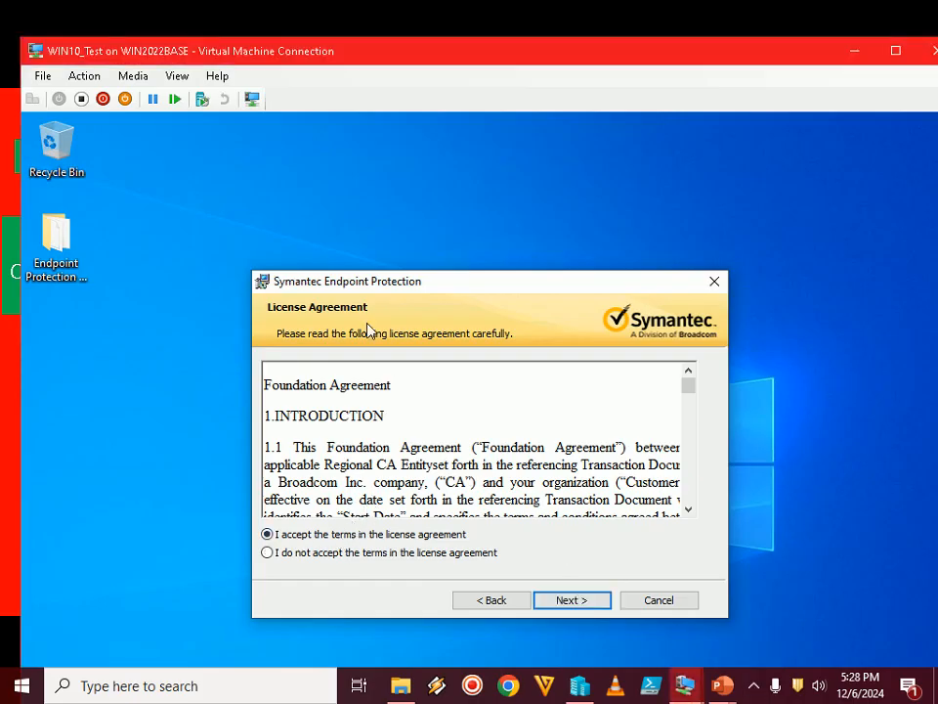
left_click(574, 601)
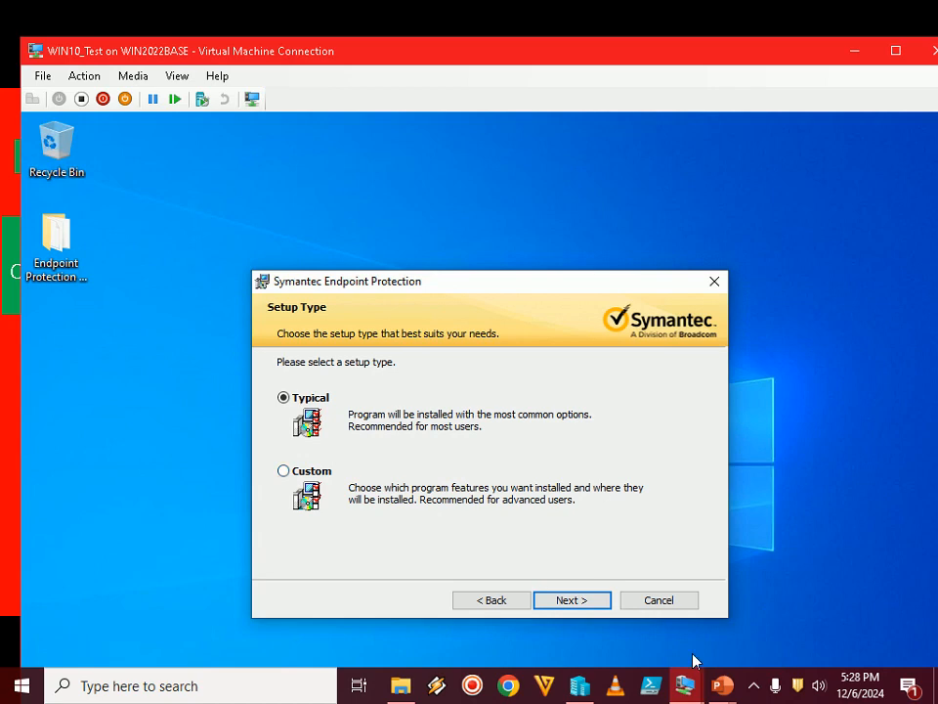
Advance the PowerPoint slide show to Step 5, return to the virtual machine, choose the Custom setup type and proceed
left_click(721, 691)
left_click(800, 570)
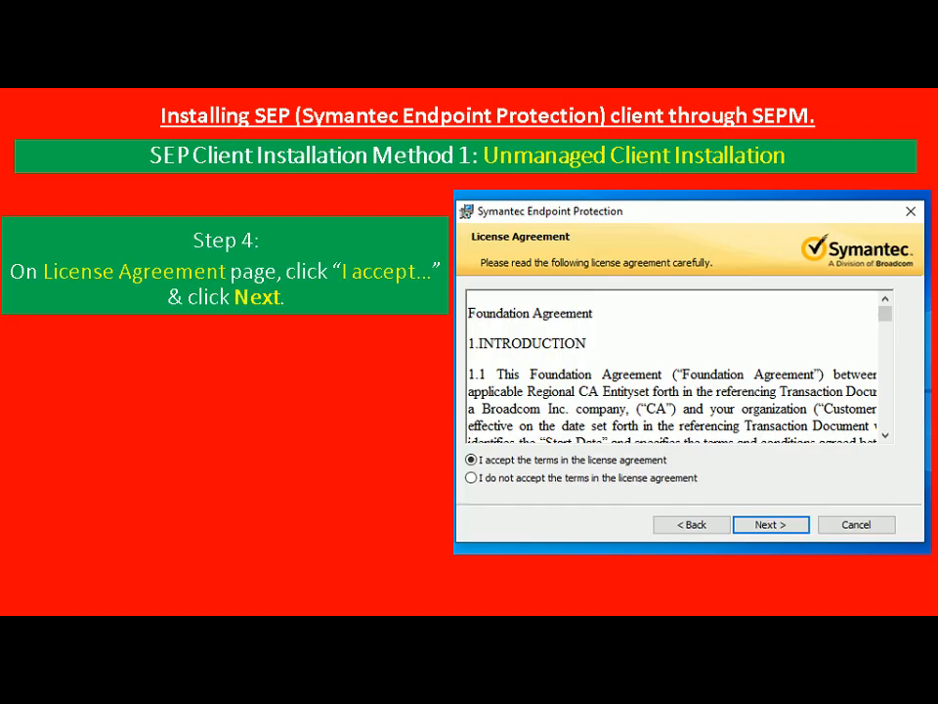
key("Right")
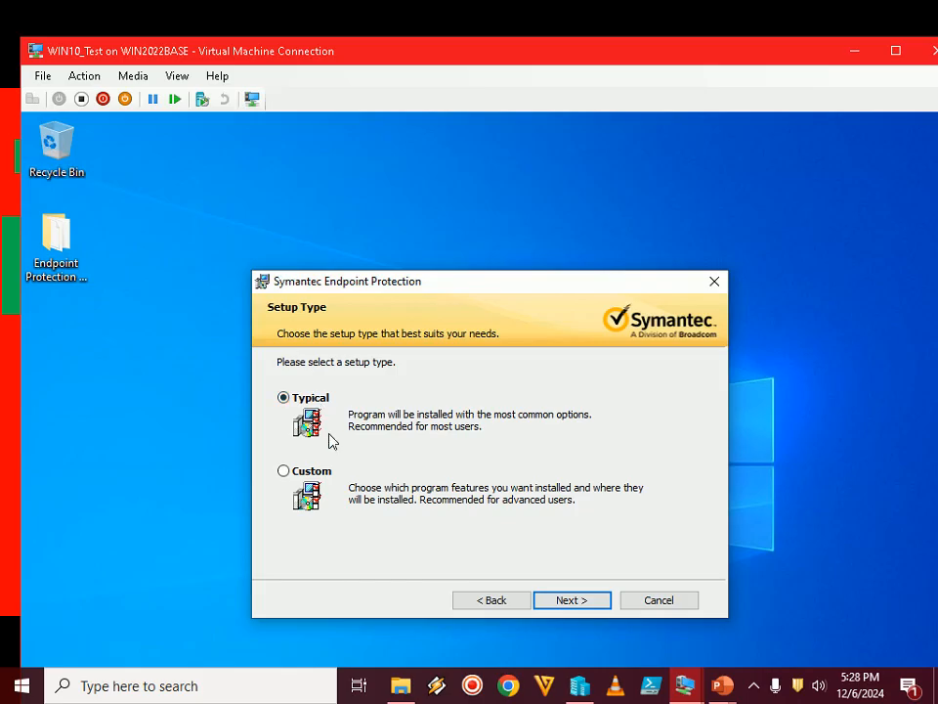
left_click(323, 472)
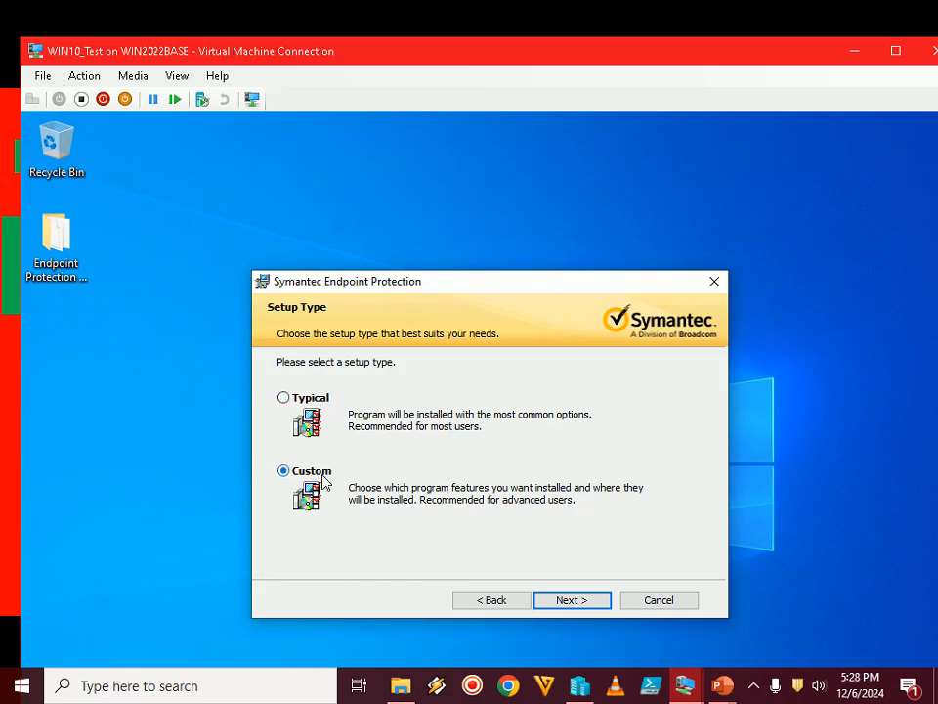
left_click(567, 605)
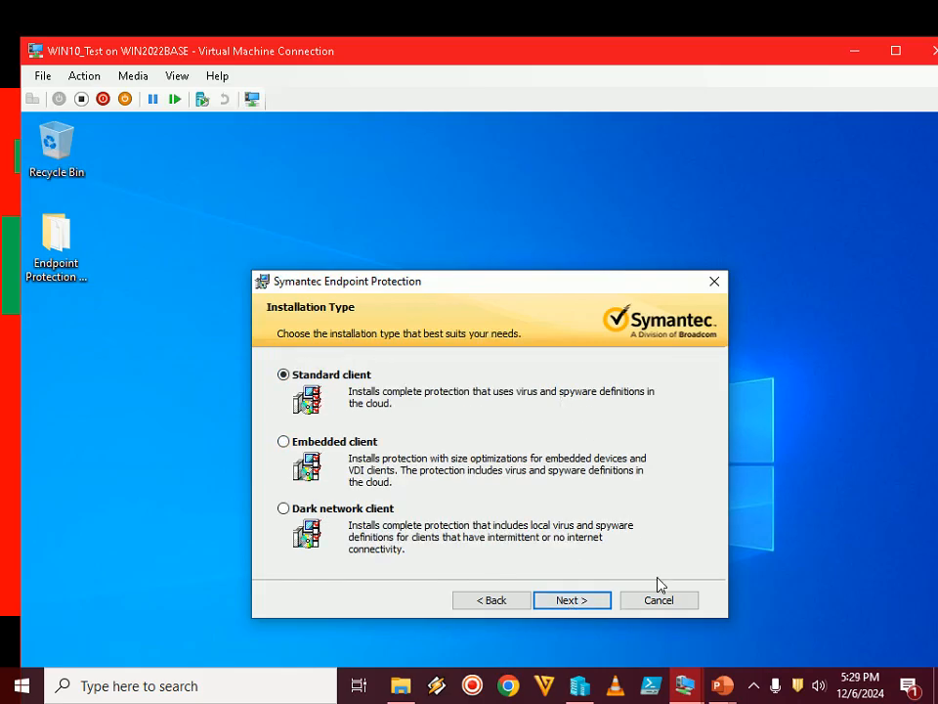
Advance the PowerPoint slide show to Step 6, return to the virtual machine and proceed with the Standard client installation type
left_click(723, 685)
left_click(773, 579)
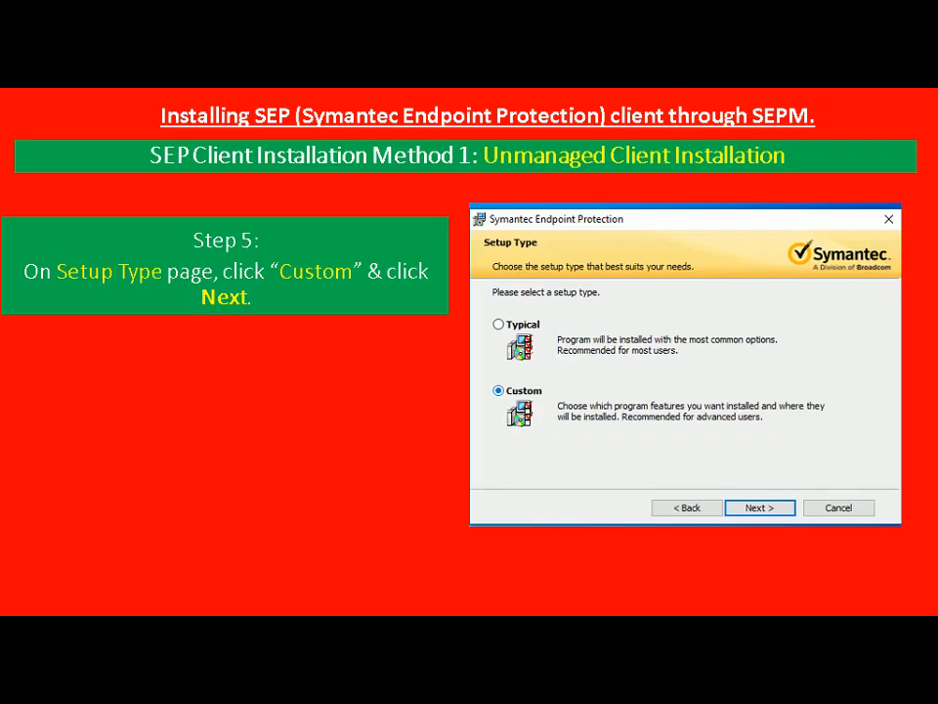
key("Right")
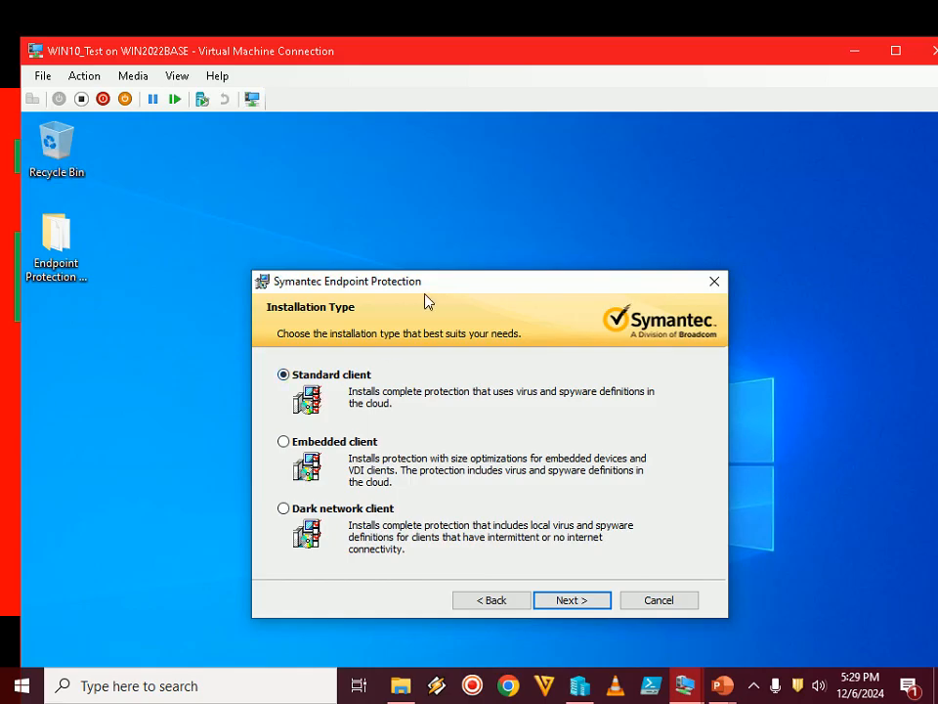
left_click_drag(432, 290, 422, 227)
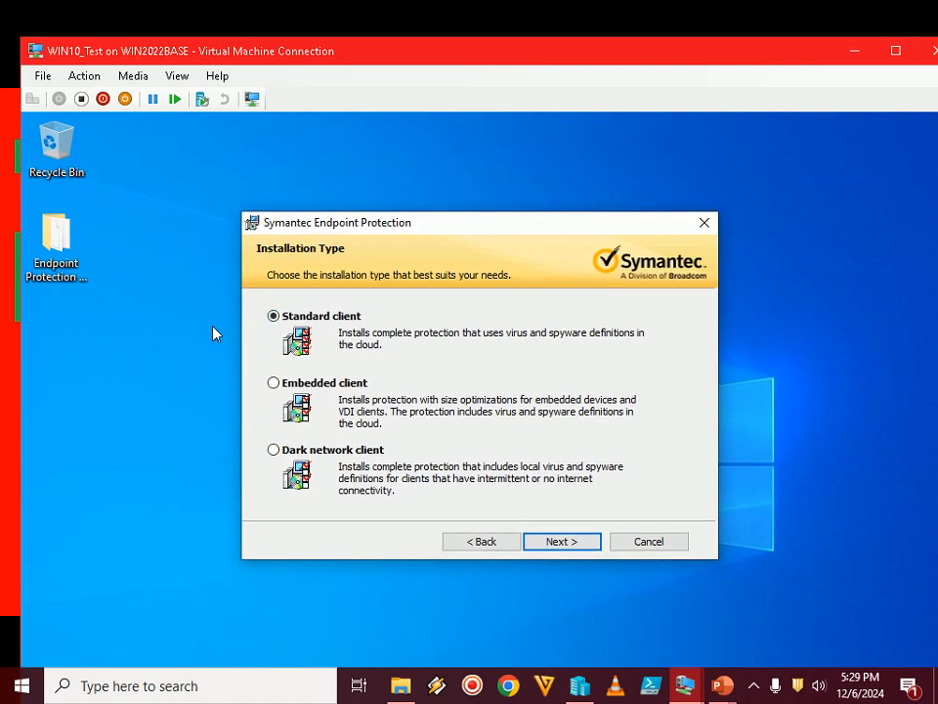
left_click(565, 540)
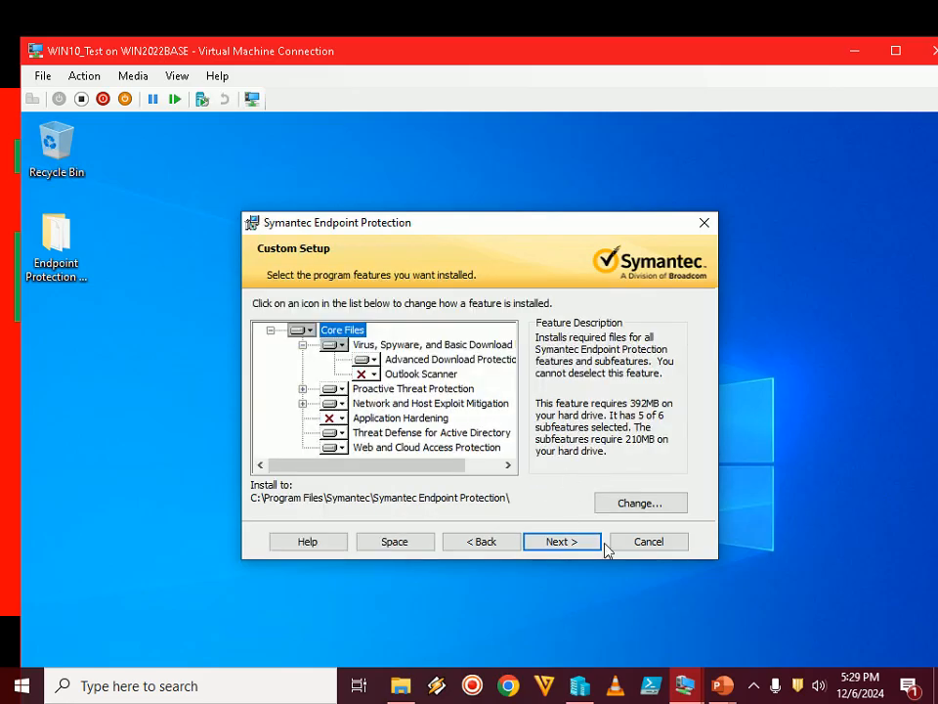
Advance the PowerPoint slide show to Step 7, return to the virtual machine and proceed with the default features on the Custom Setup page
mouse_move(729, 687)
left_click(798, 603)
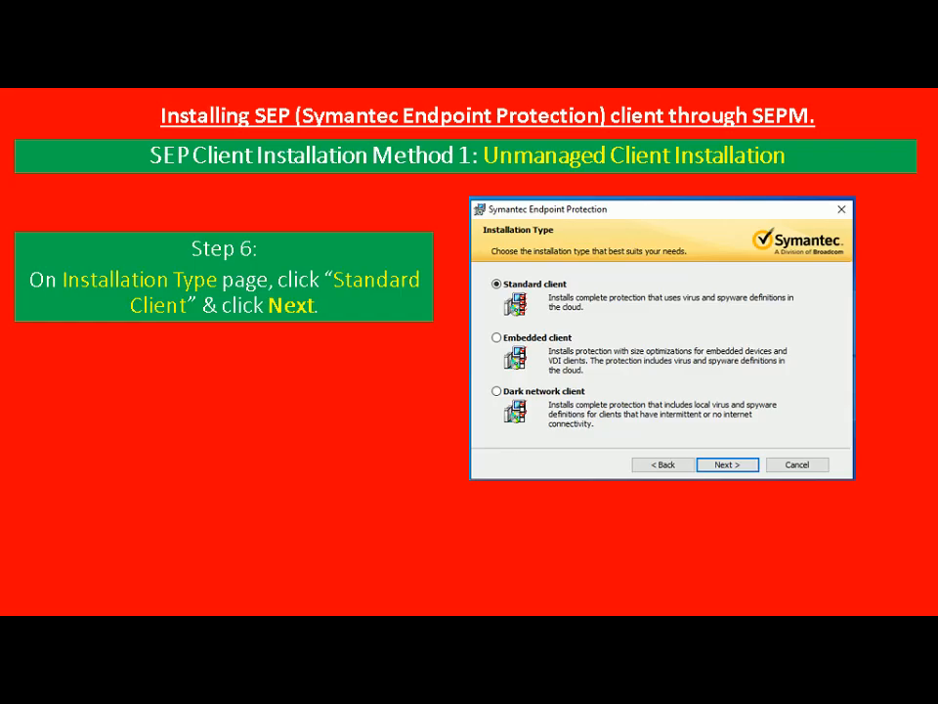
key("Right")
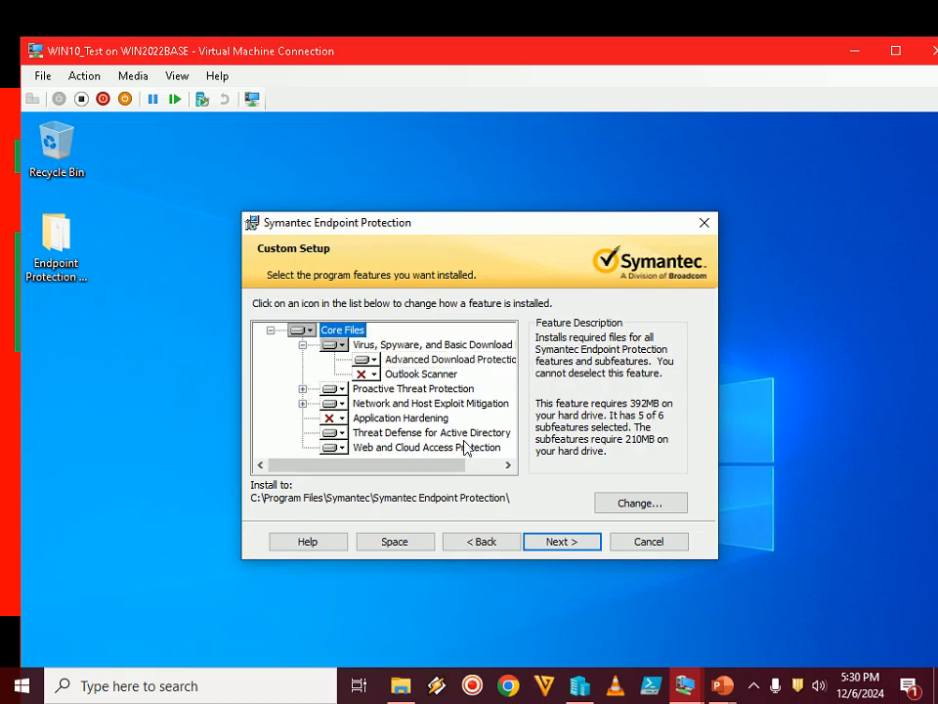
left_click(564, 543)
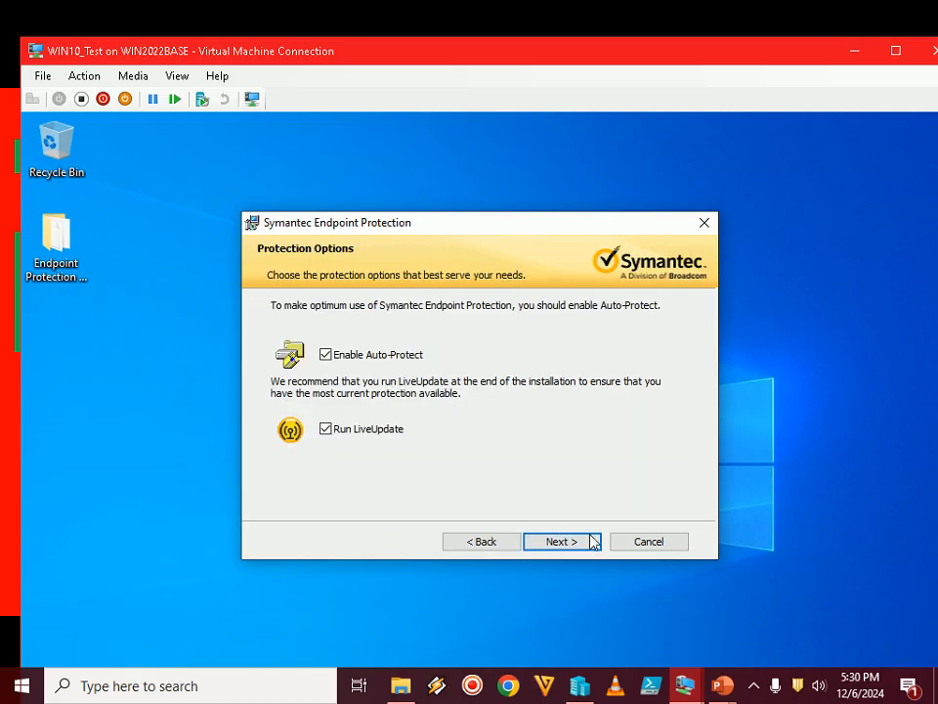
Advance the PowerPoint slide show to Step 8, return to the virtual machine, turn off Run LiveUpdate in the protection options and proceed
mouse_move(722, 685)
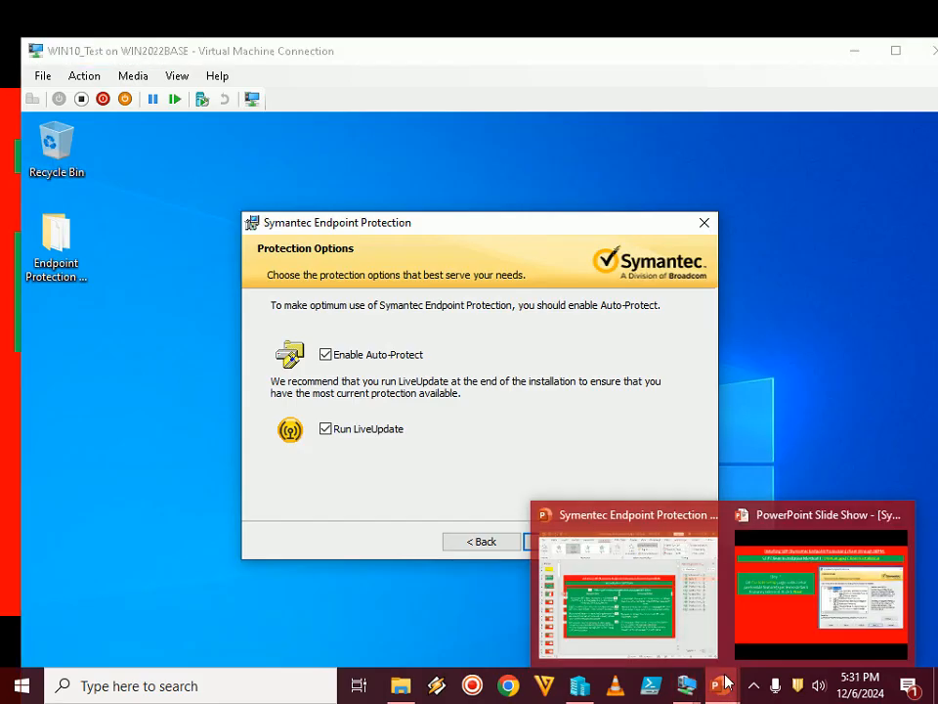
left_click(836, 597)
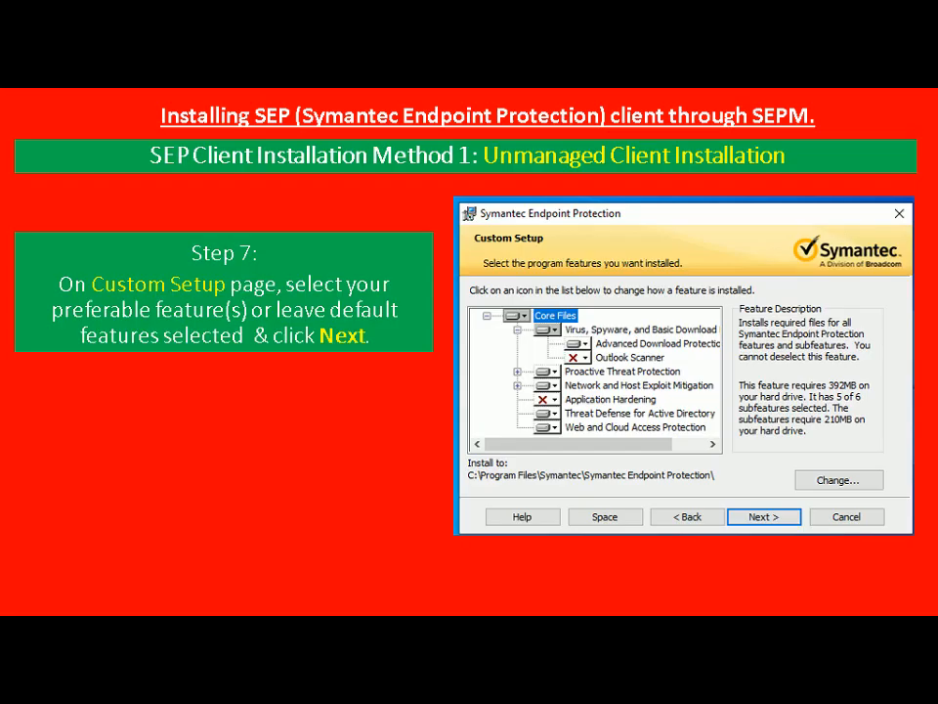
key("Right")
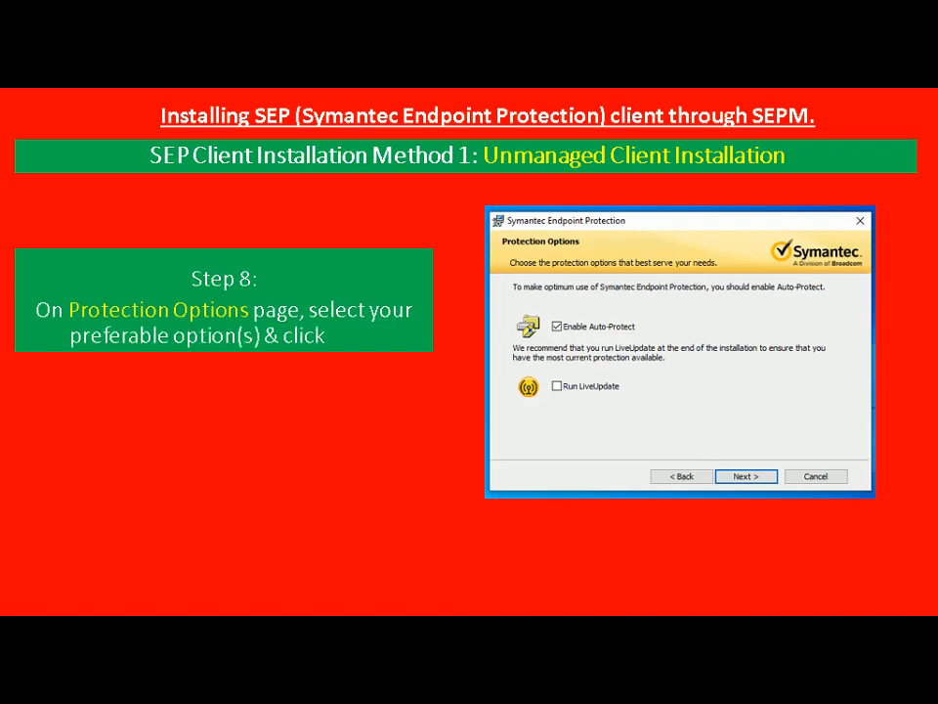
key("alt+Tab")
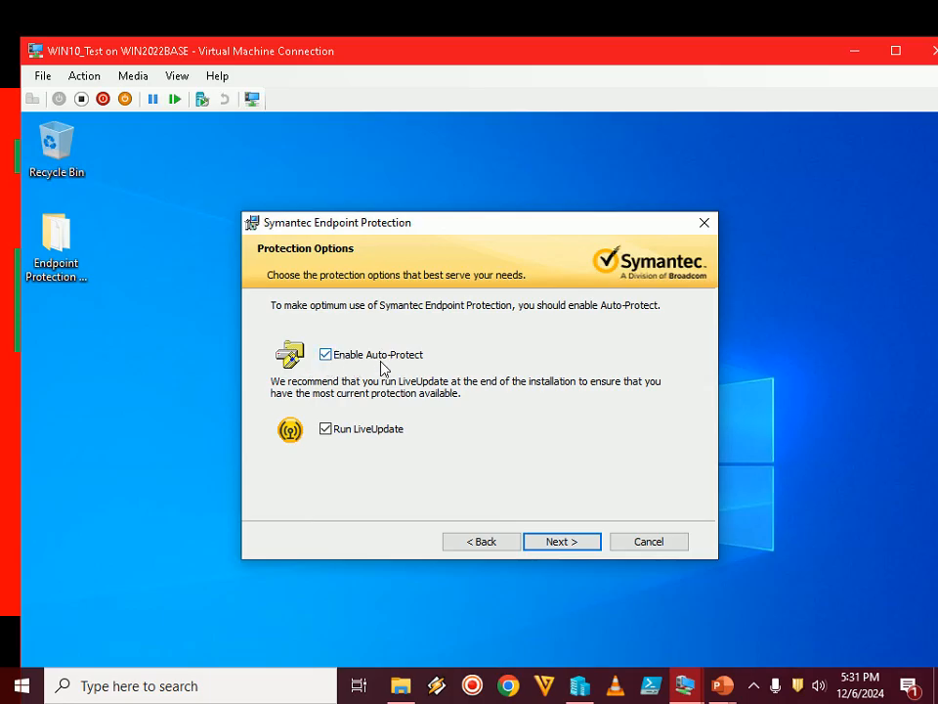
left_click(379, 438)
left_click(556, 542)
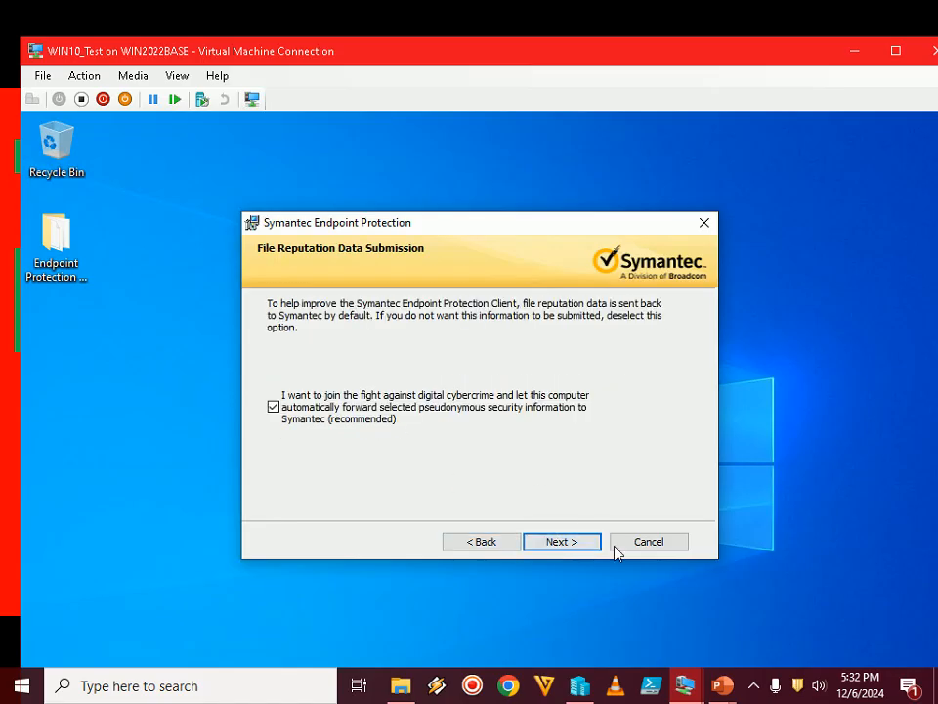
Advance the PowerPoint slide show to Step 9, return to the virtual machine, opt out of file reputation data submission and proceed
mouse_move(721, 685)
left_click(802, 607)
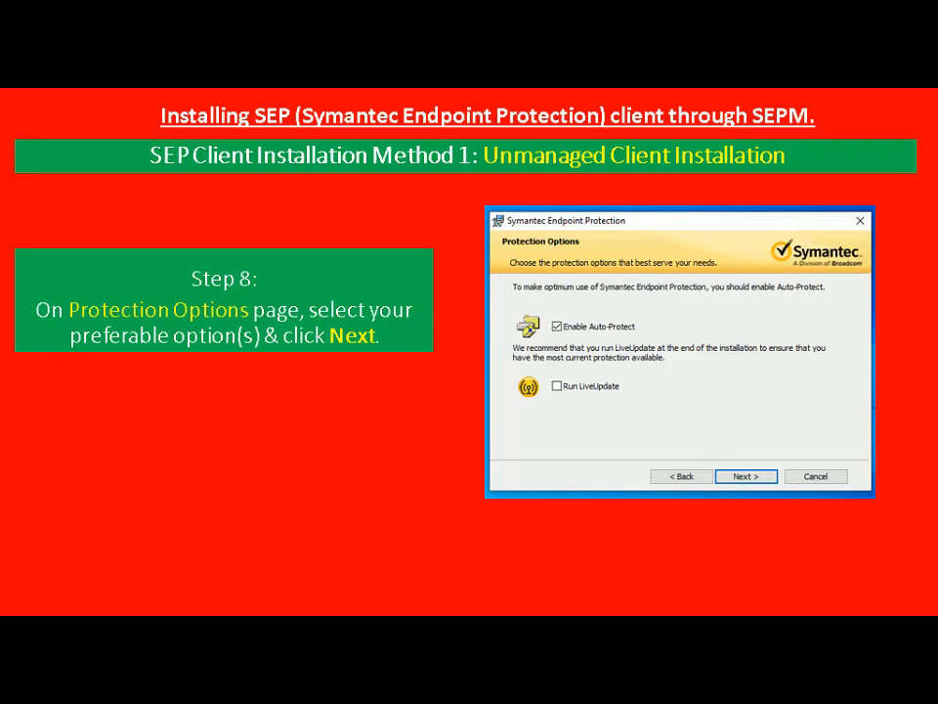
key("Right")
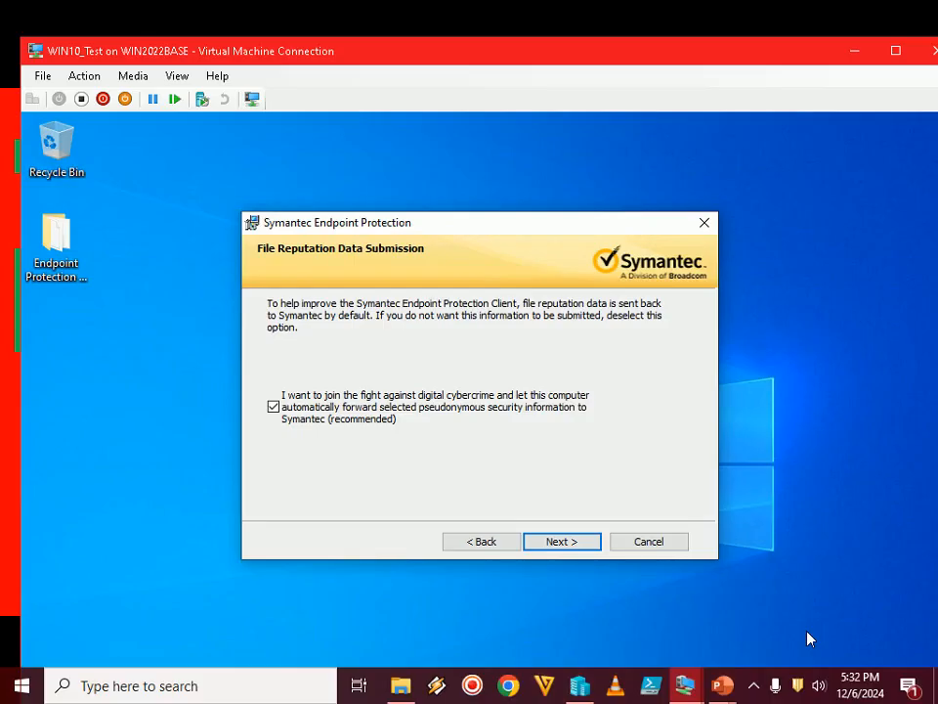
left_click(369, 422)
left_click(567, 542)
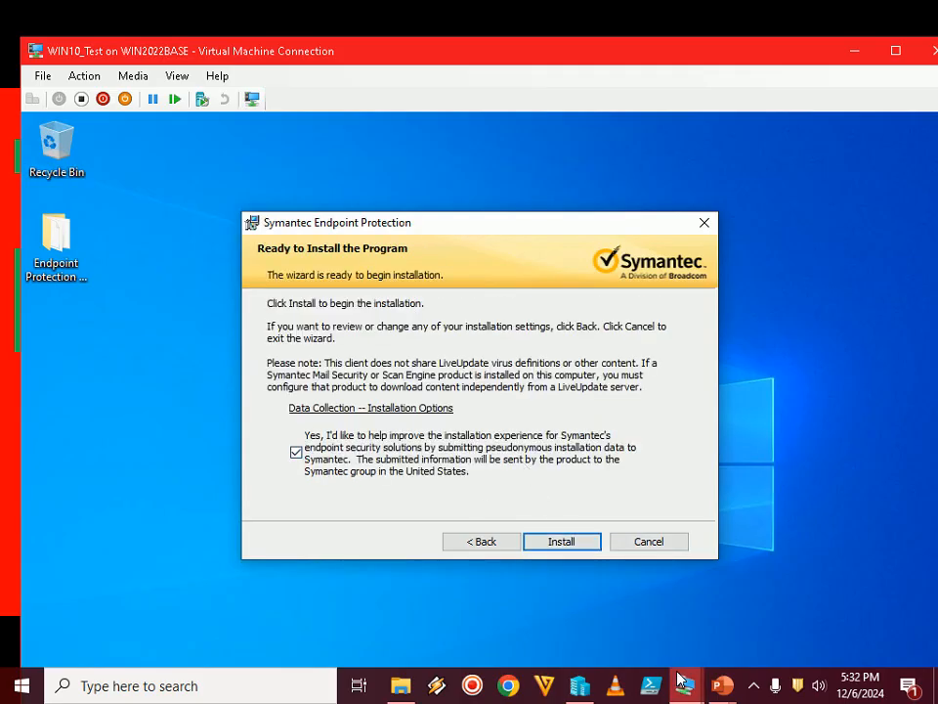
Advance the PowerPoint slide show to Step 10, return to the virtual machine, opt out of installation data collection and start the installation
left_click(722, 685)
left_click(767, 595)
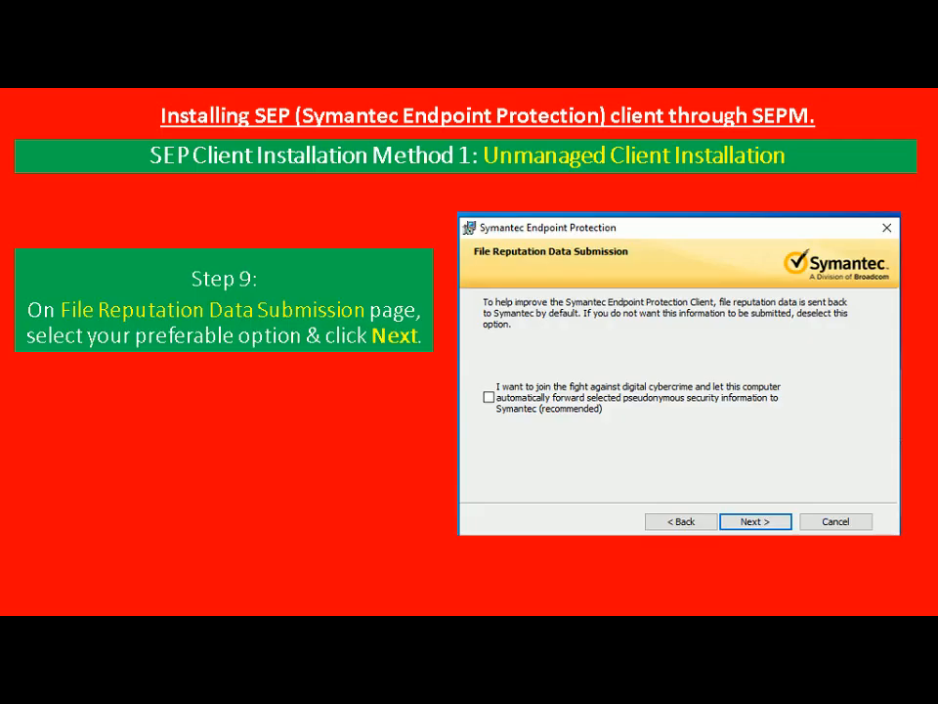
key("Right")
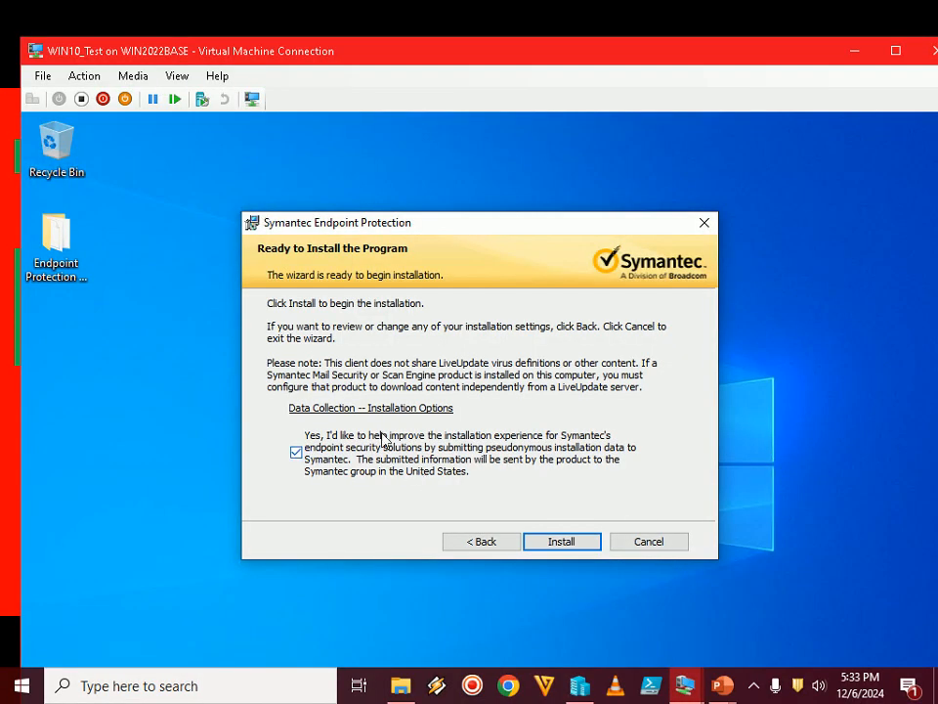
left_click(296, 454)
left_click(562, 542)
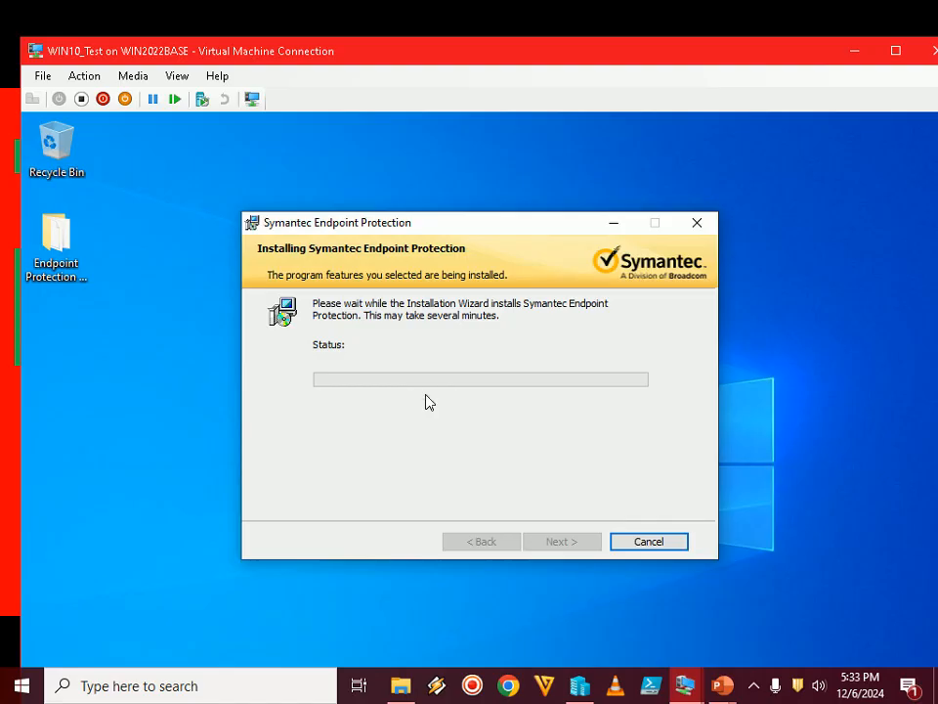
Advance the PowerPoint slide show to the slide on monitoring the SEP client installation and return to the virtual machine to watch its progress
left_click(721, 687)
left_click(751, 643)
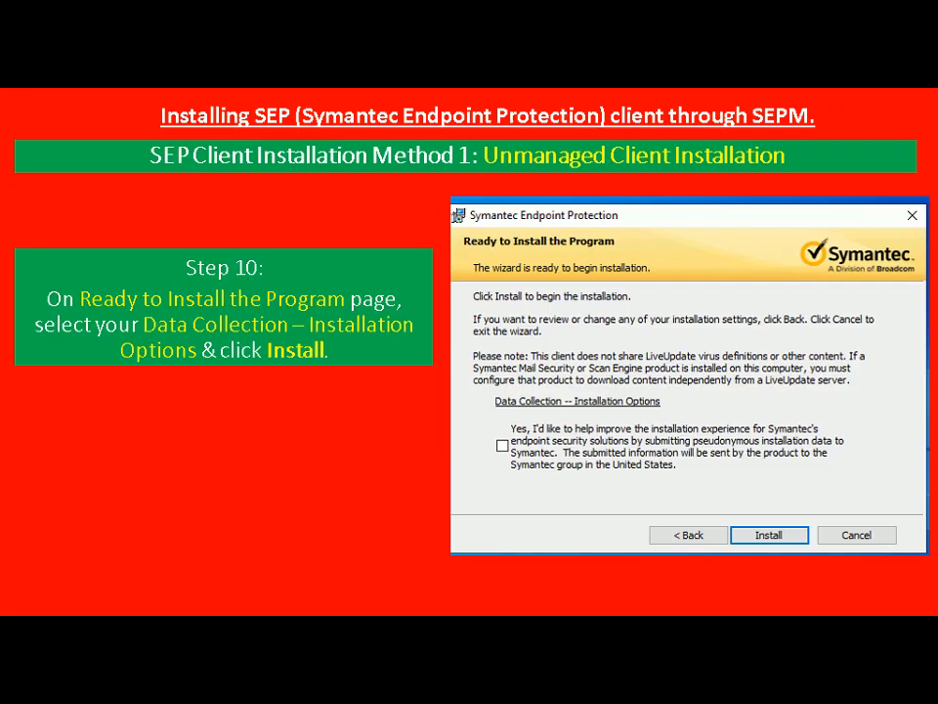
key("Right")
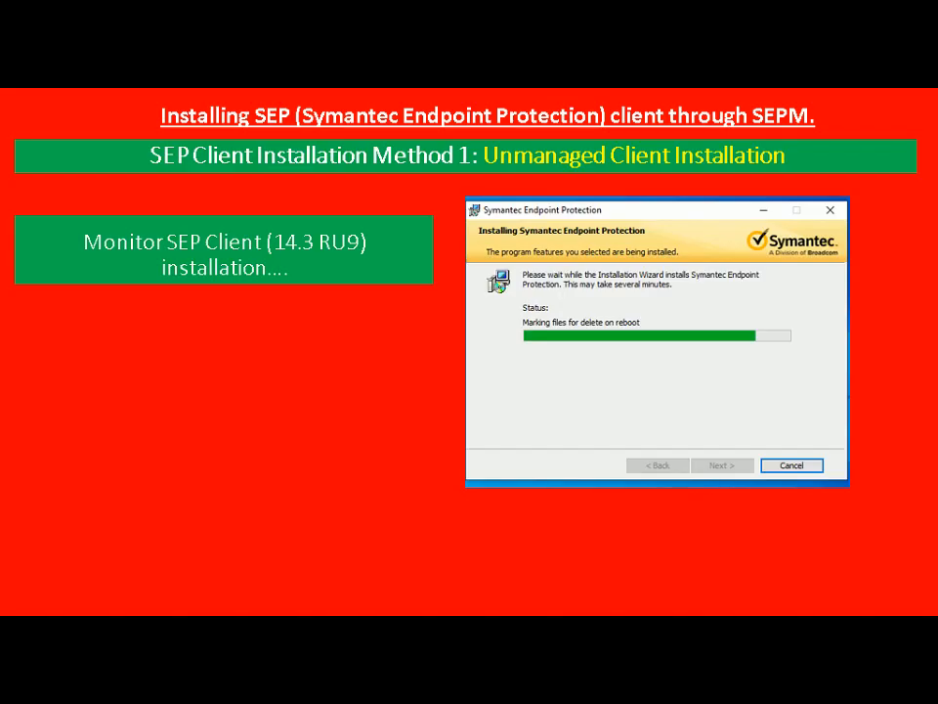
key("alt+Tab")
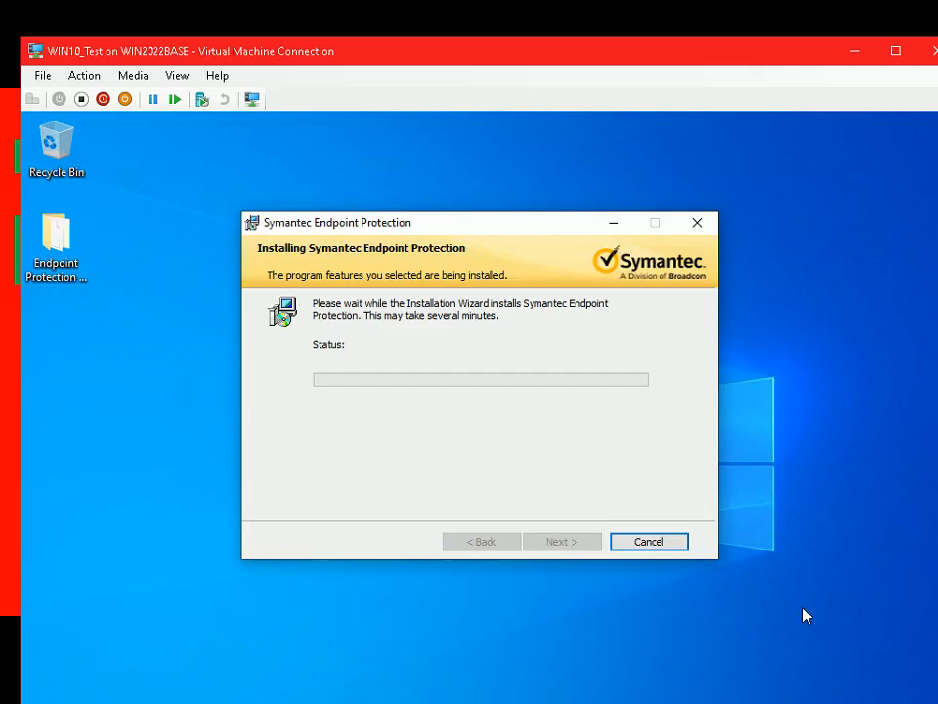
left_click(756, 691)
left_click(756, 691)
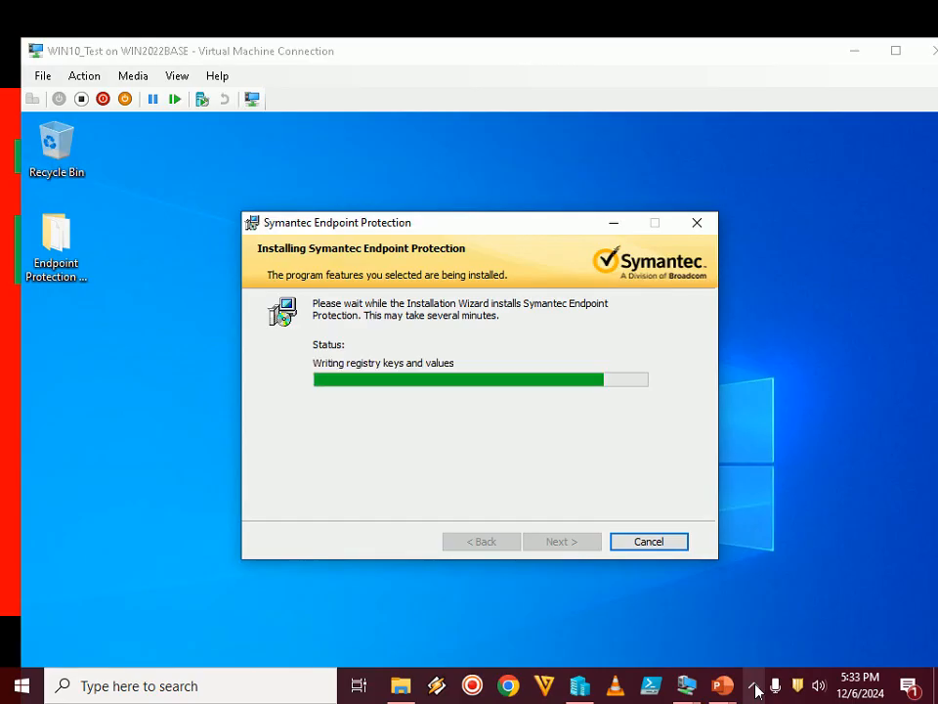
left_click(757, 690)
left_click(758, 690)
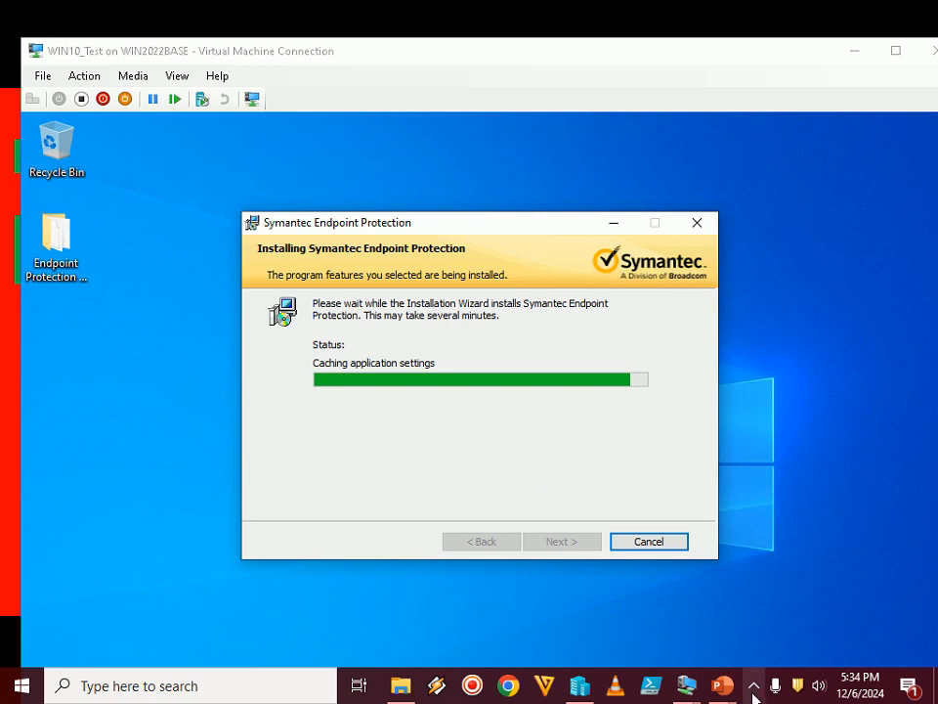
Advance the PowerPoint slide show to the Step 11 slide about finishing and restarting, and switch back to the virtual machine's running installation
mouse_move(721, 686)
left_click(832, 587)
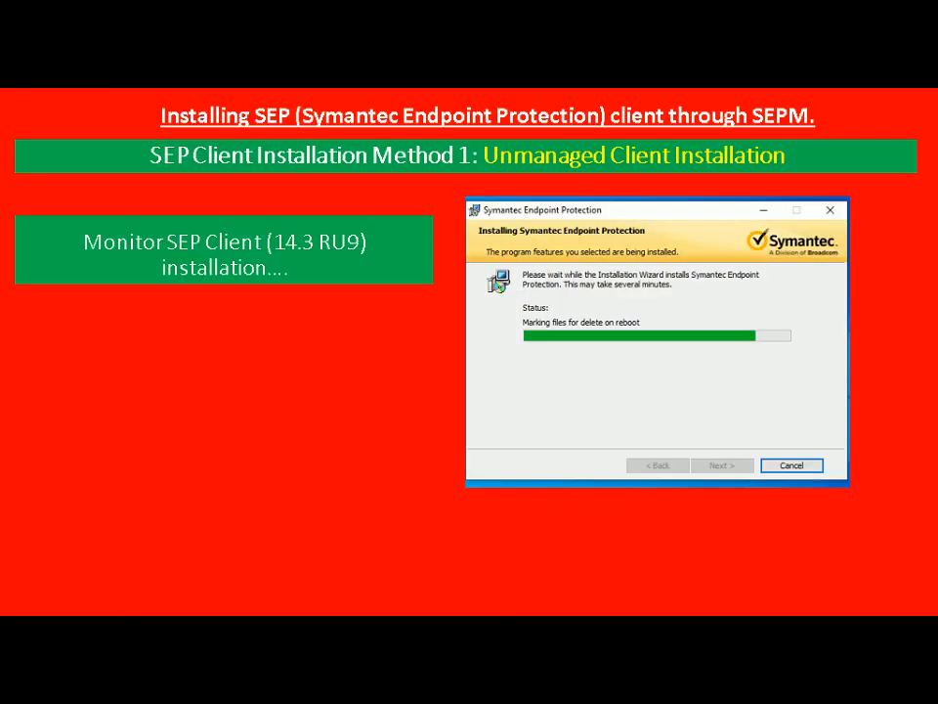
key("Right")
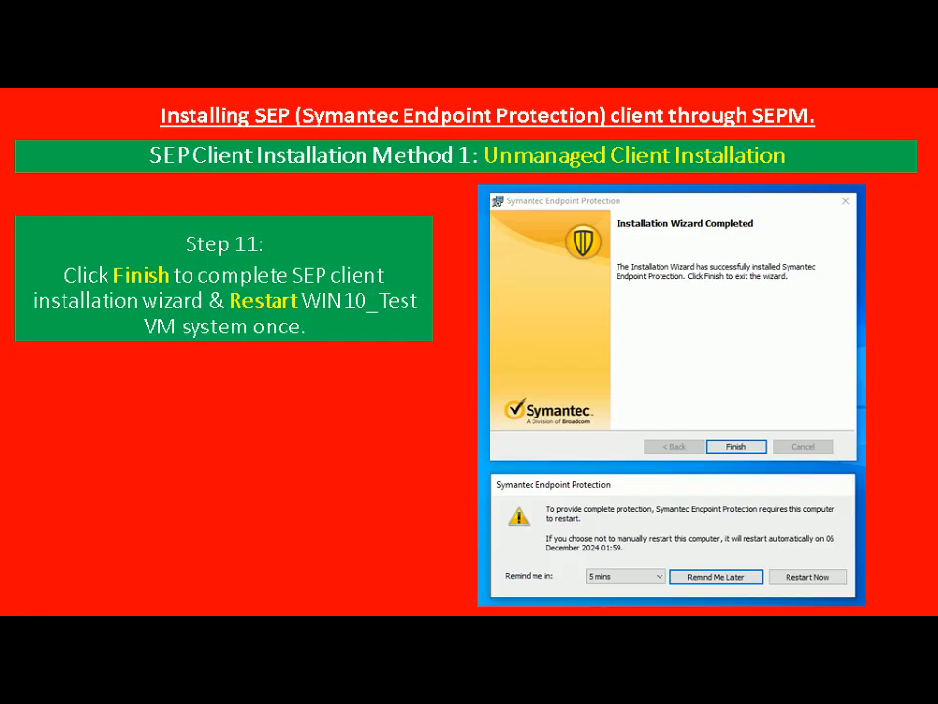
key("alt+Tab")
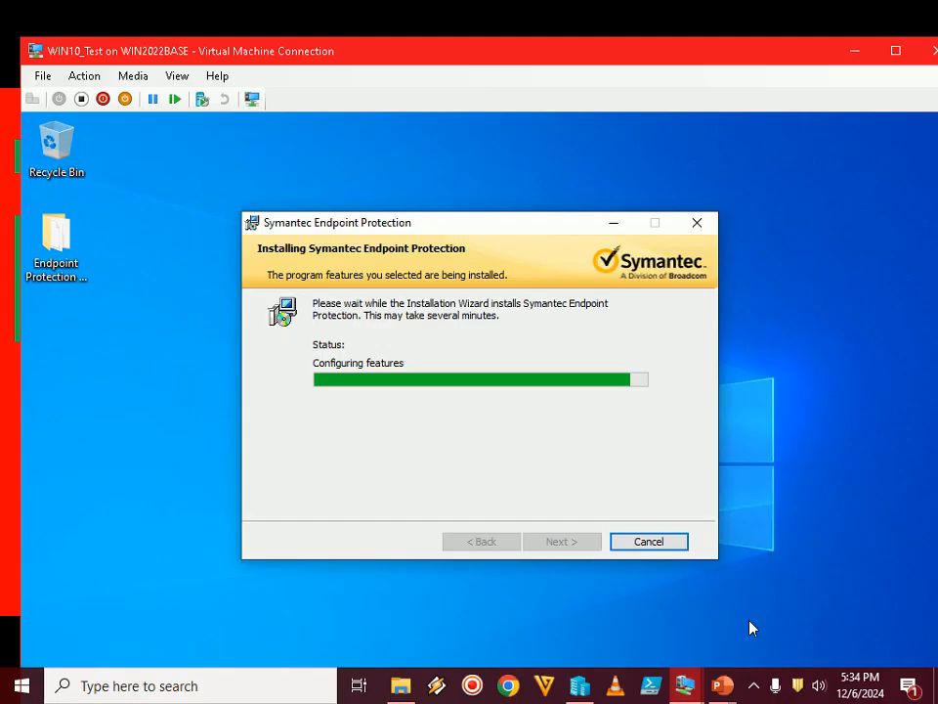
left_click_drag(525, 230, 499, 165)
left_click(752, 691)
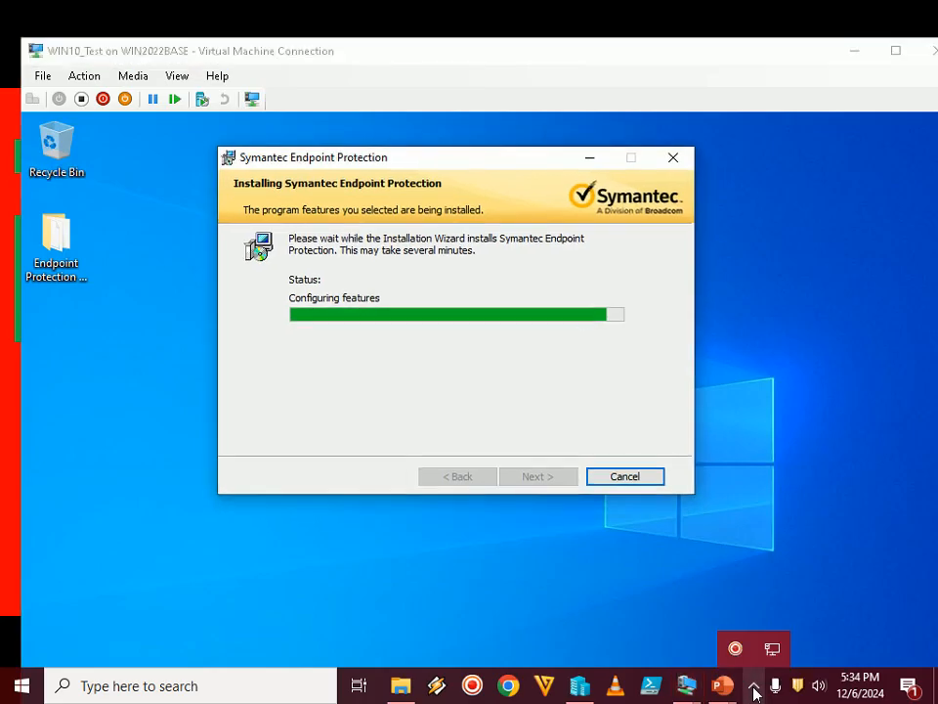
left_click(755, 691)
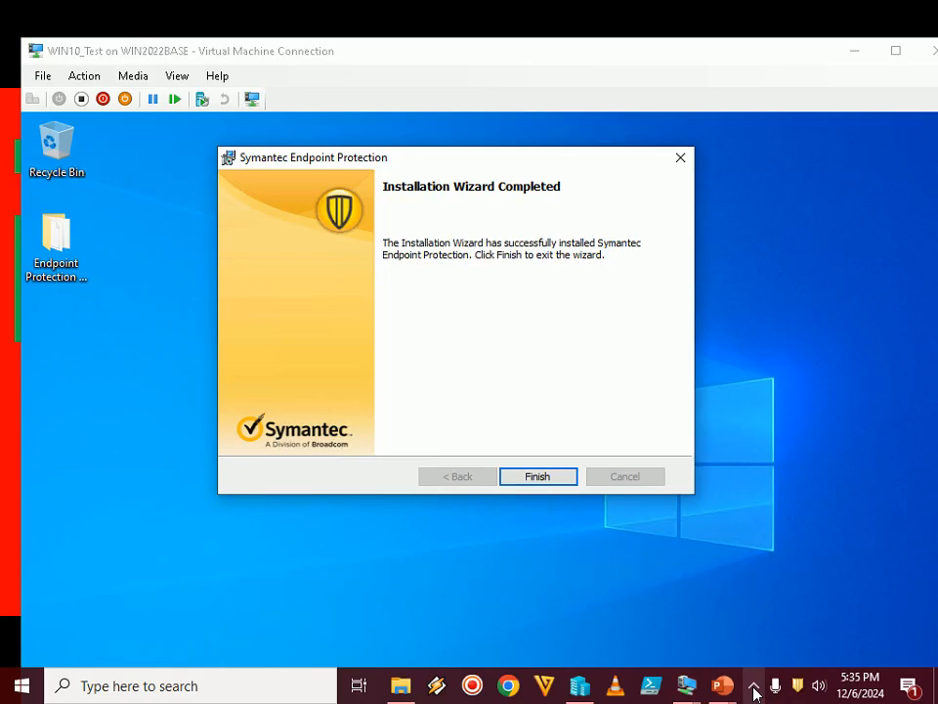
left_click(754, 692)
left_click(643, 548)
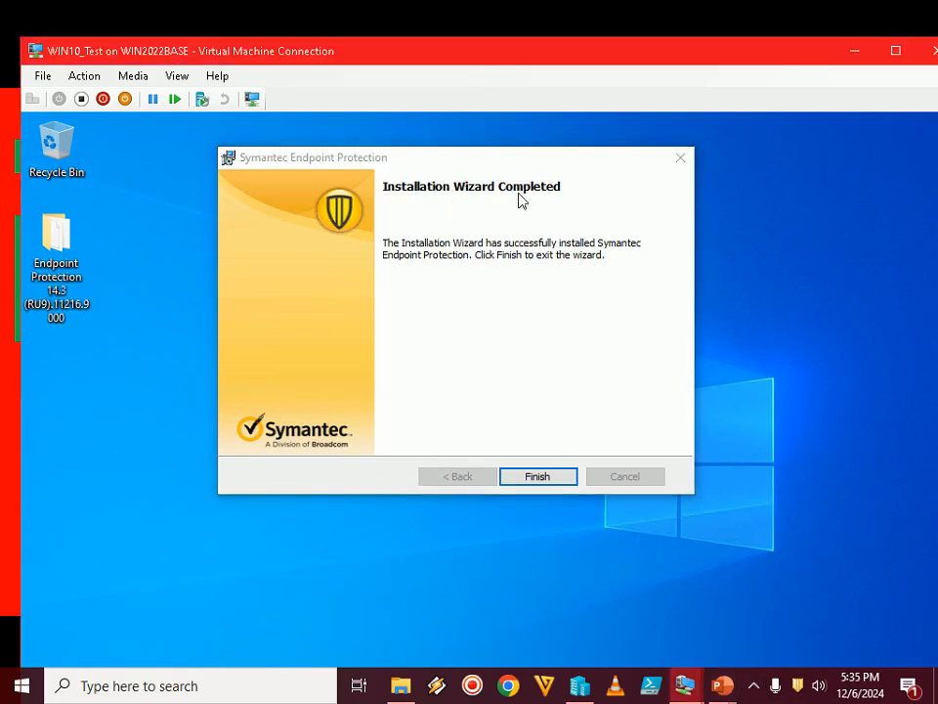
Show the virtual machine in full screen, finish the Symantec Endpoint Protection installation wizard and dismiss the restart notification
double_click(619, 61)
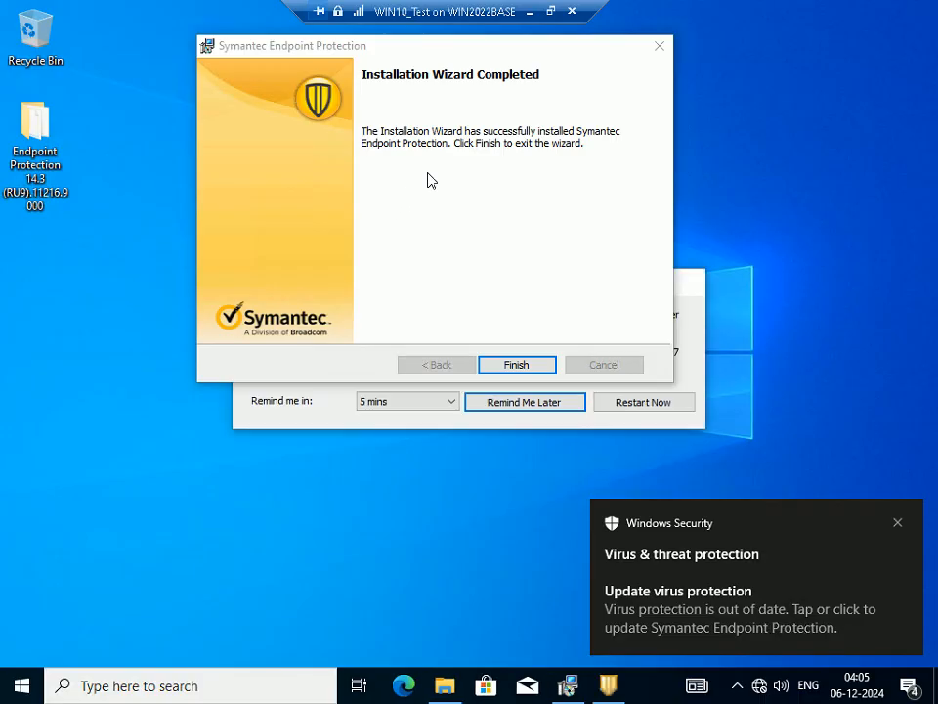
left_click(517, 366)
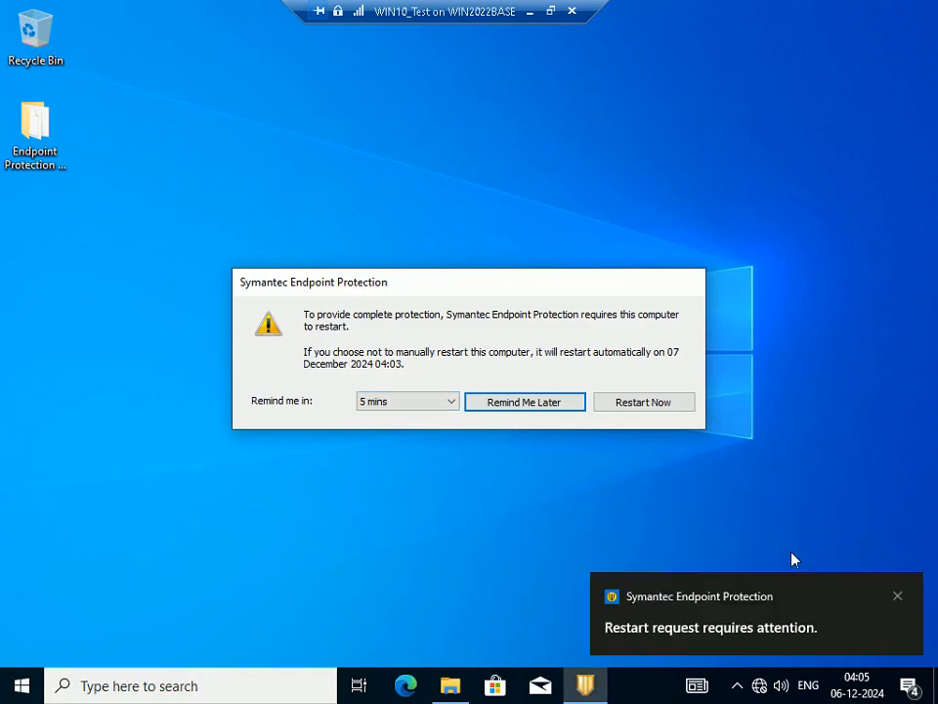
left_click(900, 596)
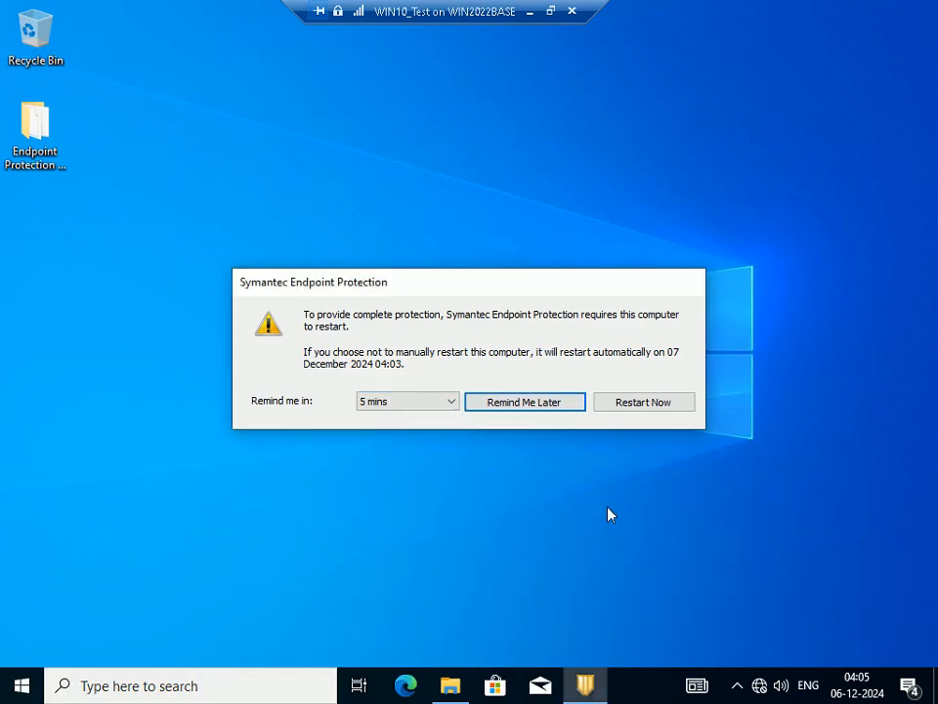
Look over the reminder intervals in the restart prompt, then choose to restart the virtual machine immediately and confirm
left_click(448, 405)
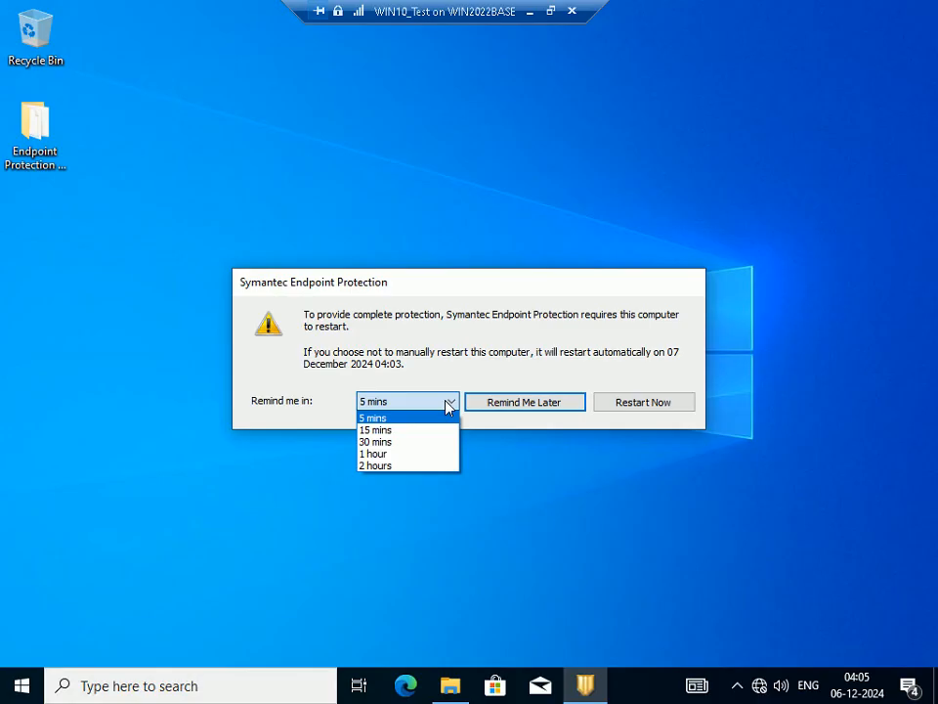
left_click(449, 405)
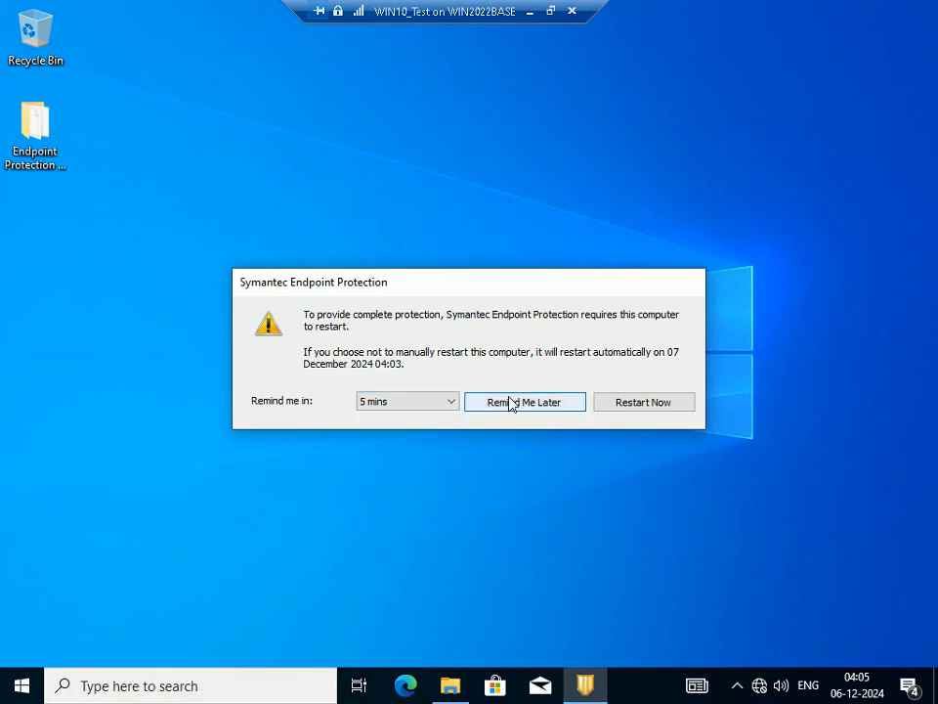
left_click(657, 407)
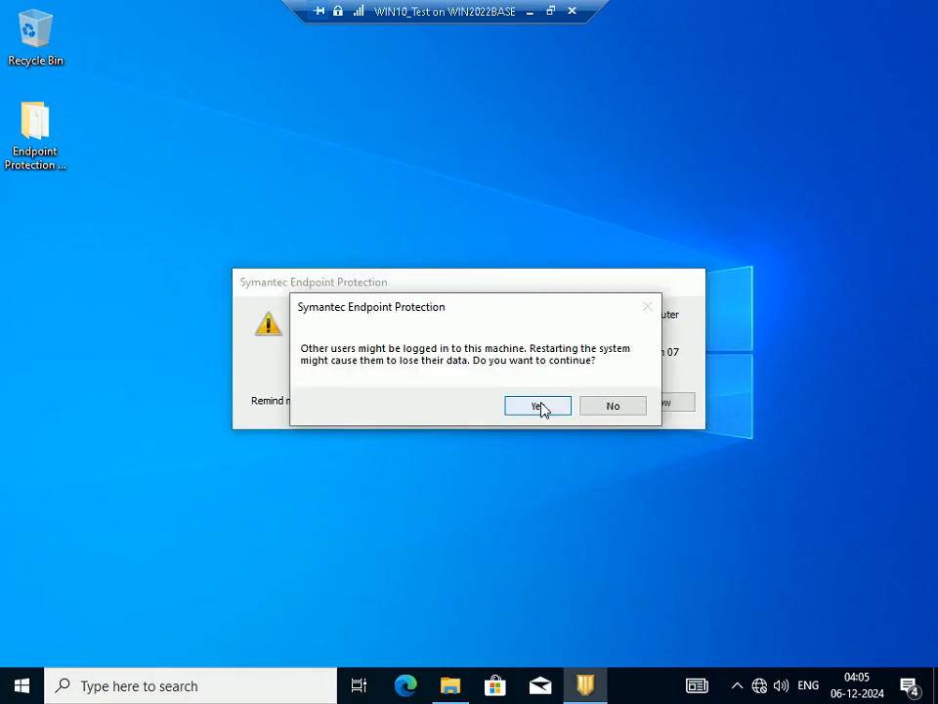
left_click(539, 407)
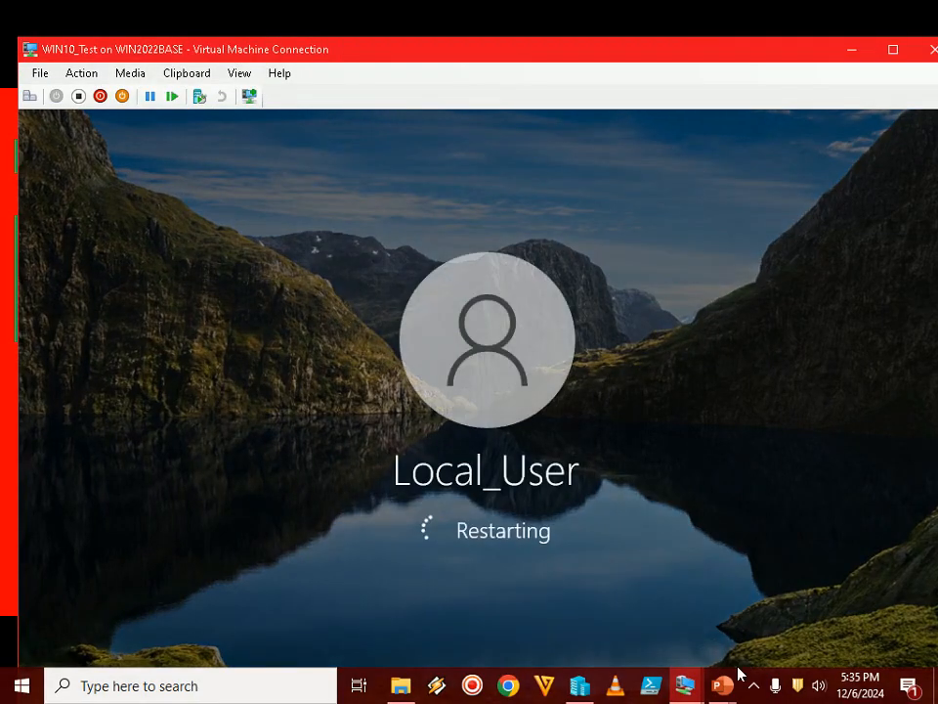
Advance the PowerPoint slide show to Step 12, return to the virtual machine and log on with the local account's password
mouse_move(727, 692)
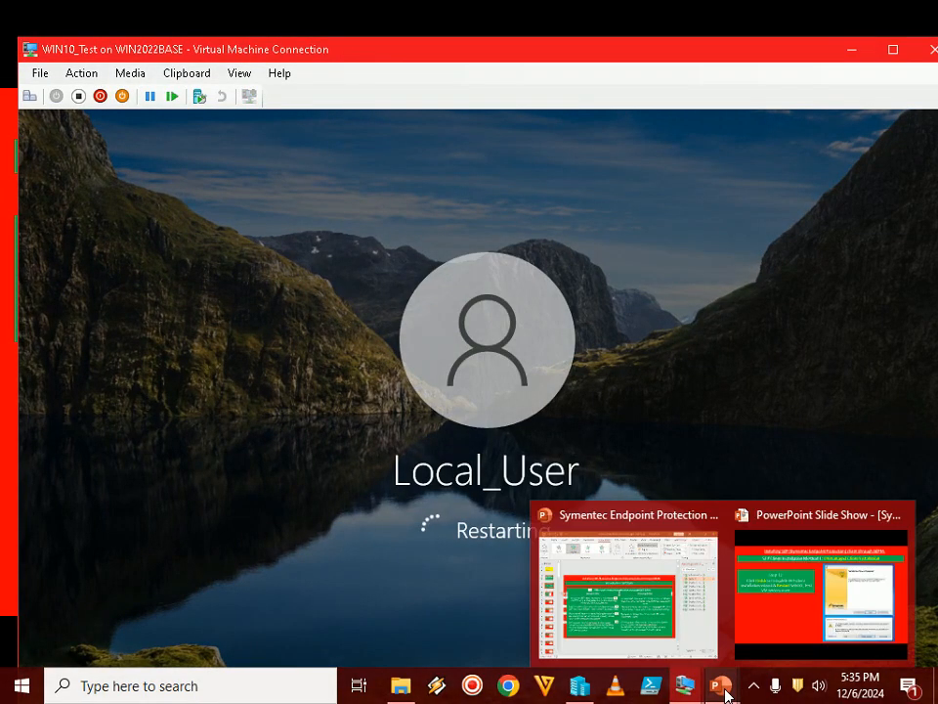
left_click(763, 587)
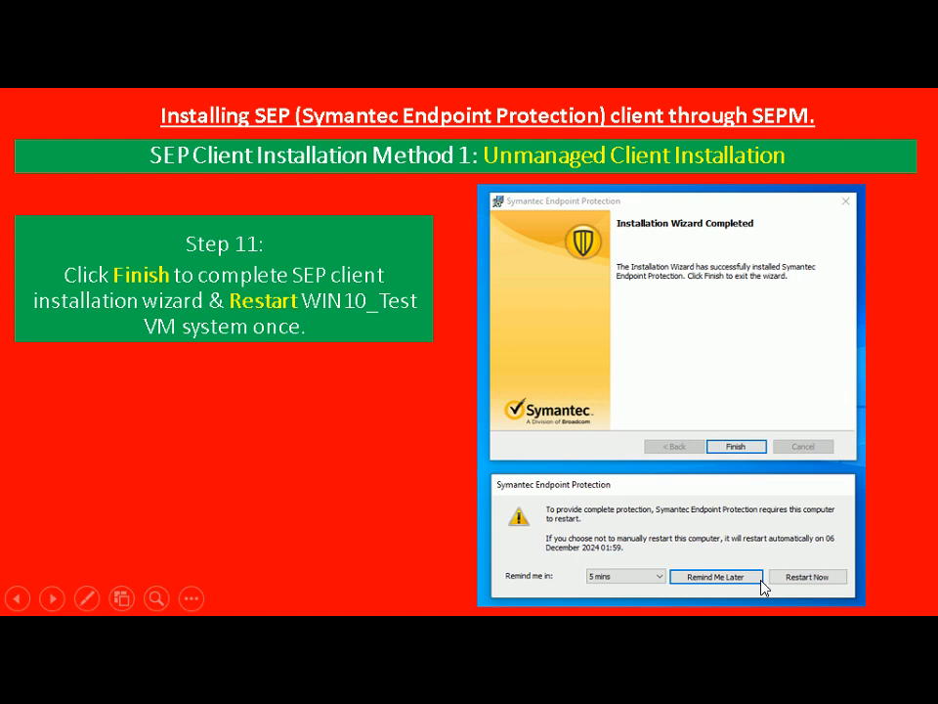
left_click(761, 584)
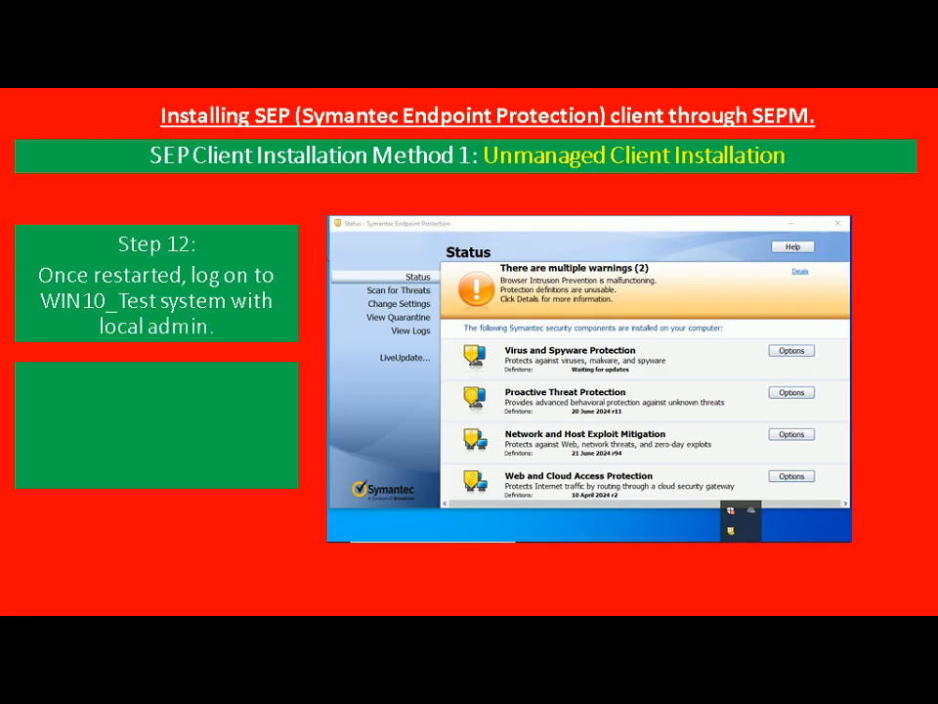
key("alt+Tab")
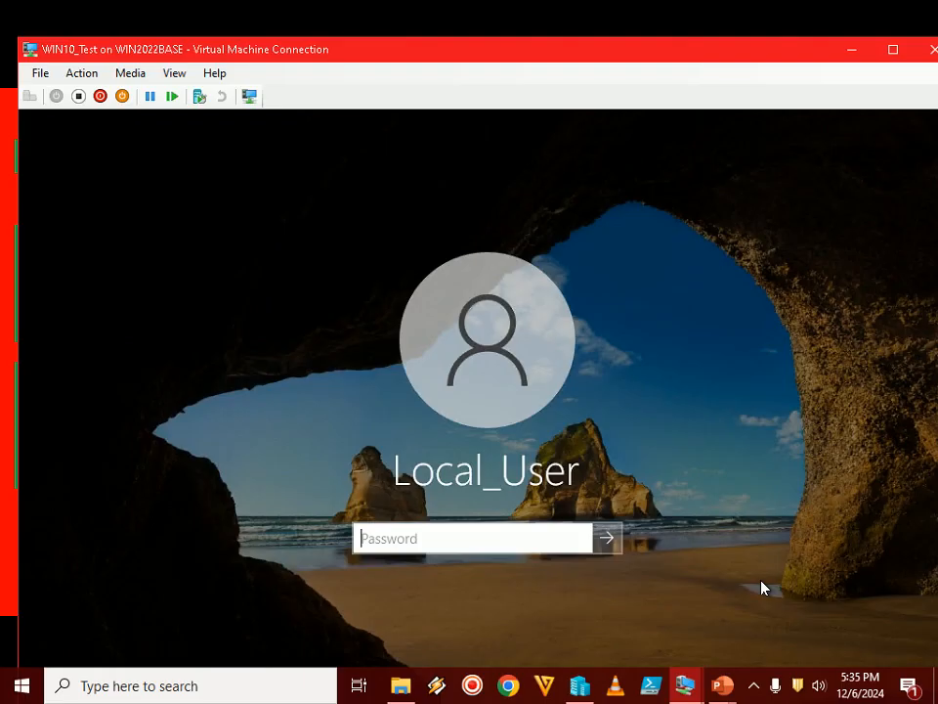
type("••••••••")
key("Return")
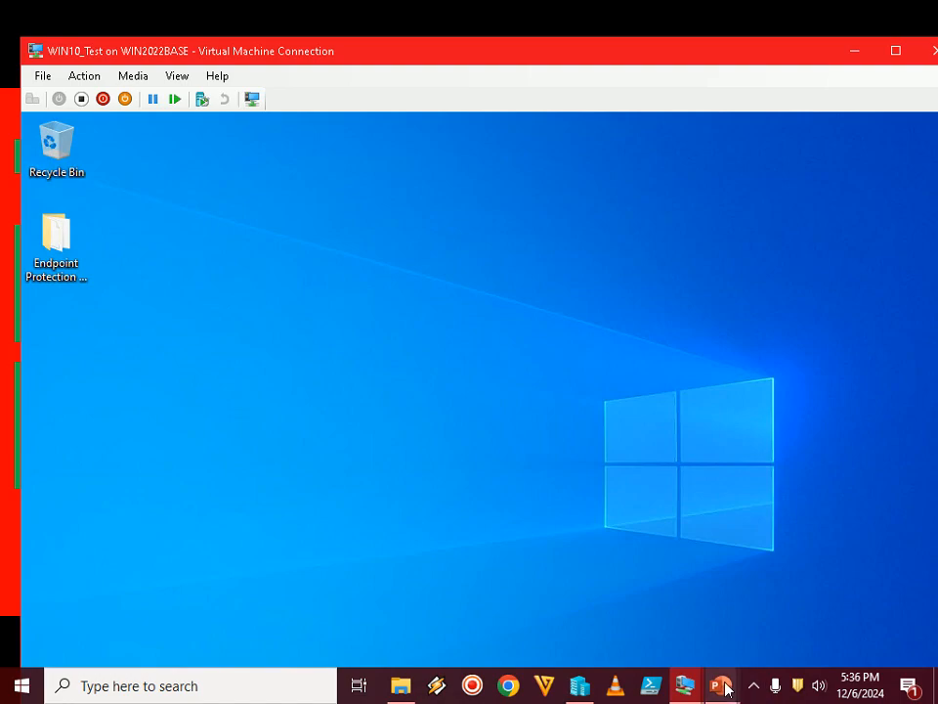
Reveal Step 13 in the PowerPoint slide show, return to the virtual machine in full screen and open the Symantec Endpoint Protection client console
mouse_move(724, 685)
left_click(756, 635)
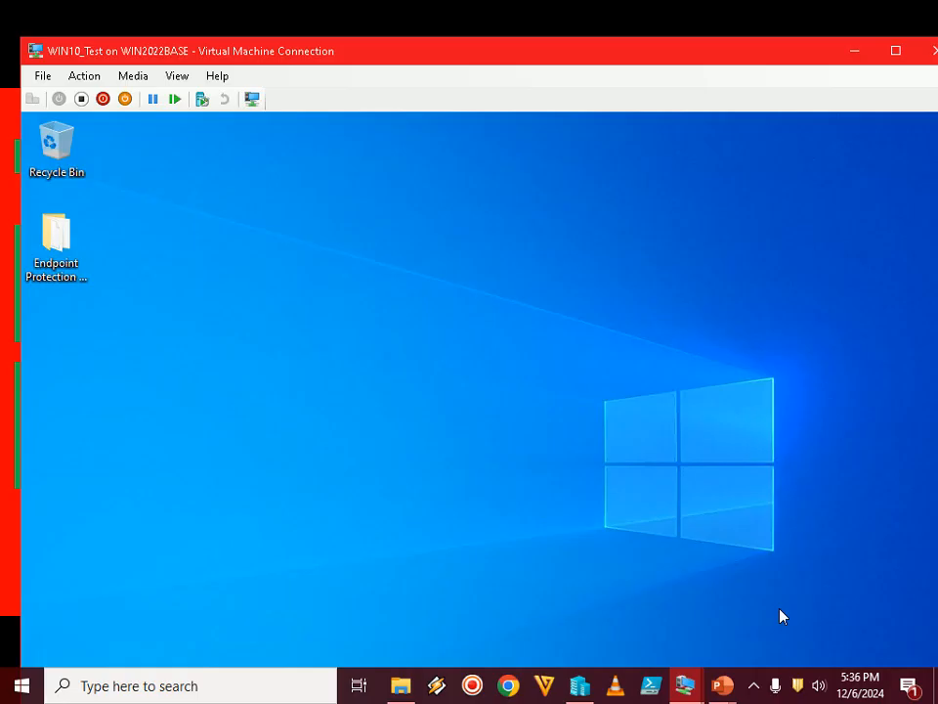
double_click(733, 52)
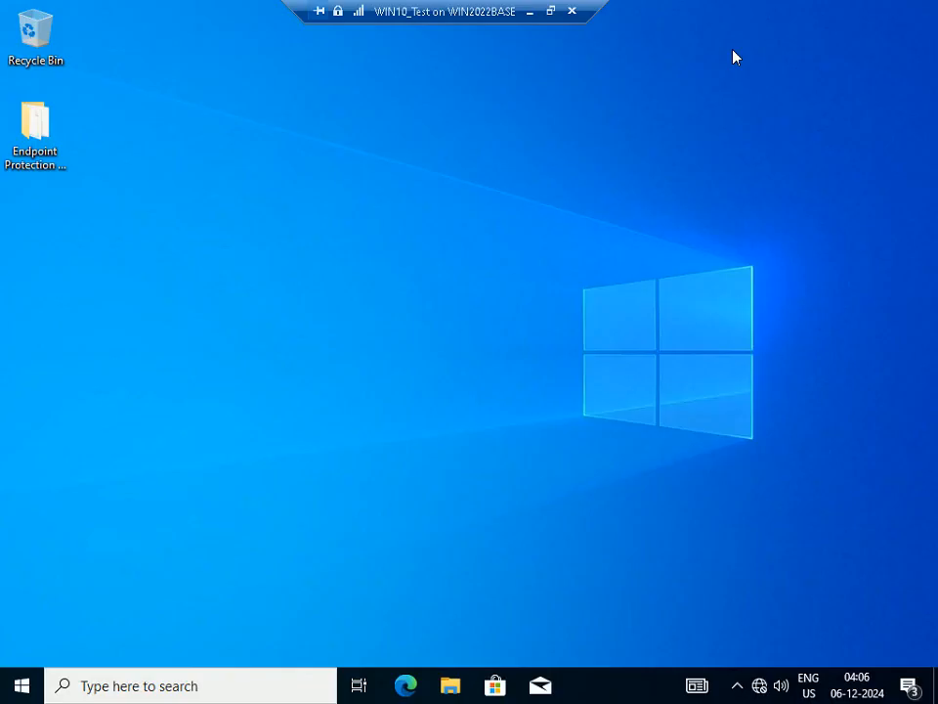
left_click(735, 685)
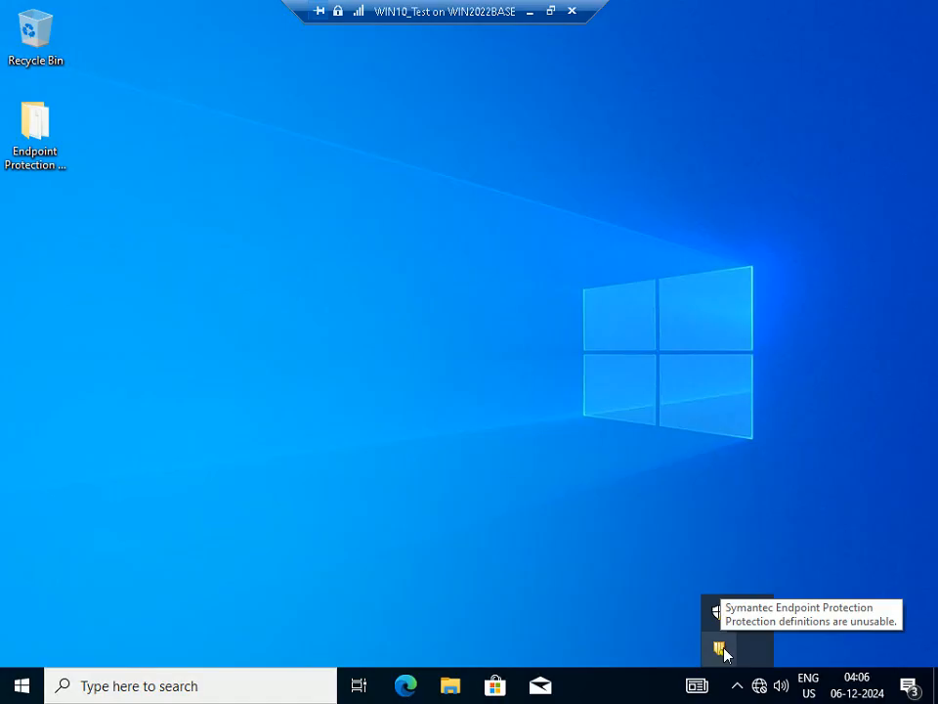
double_click(723, 650)
left_click(434, 482)
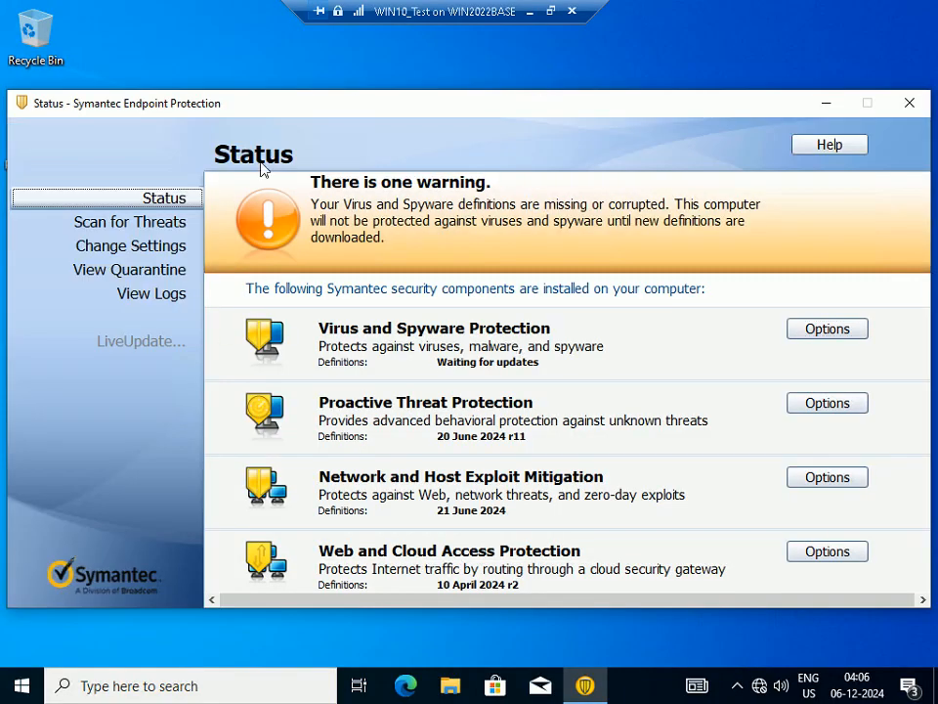
Leave full screen, move the client console higher on the virtual machine's desktop and advance the PowerPoint slide show to Step 14
left_click(551, 12)
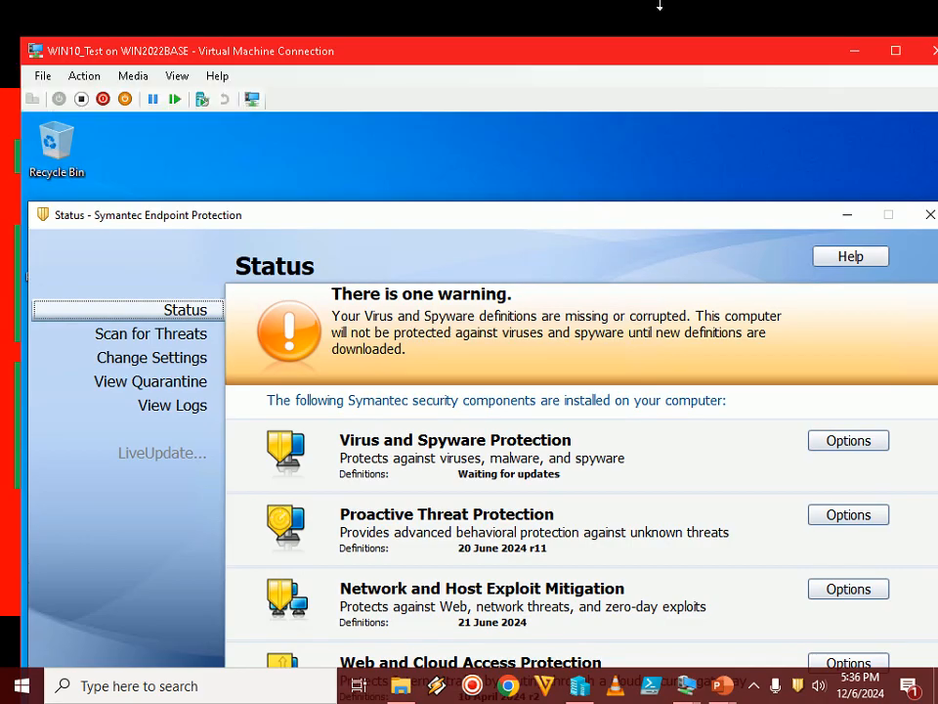
left_click_drag(548, 219, 541, 142)
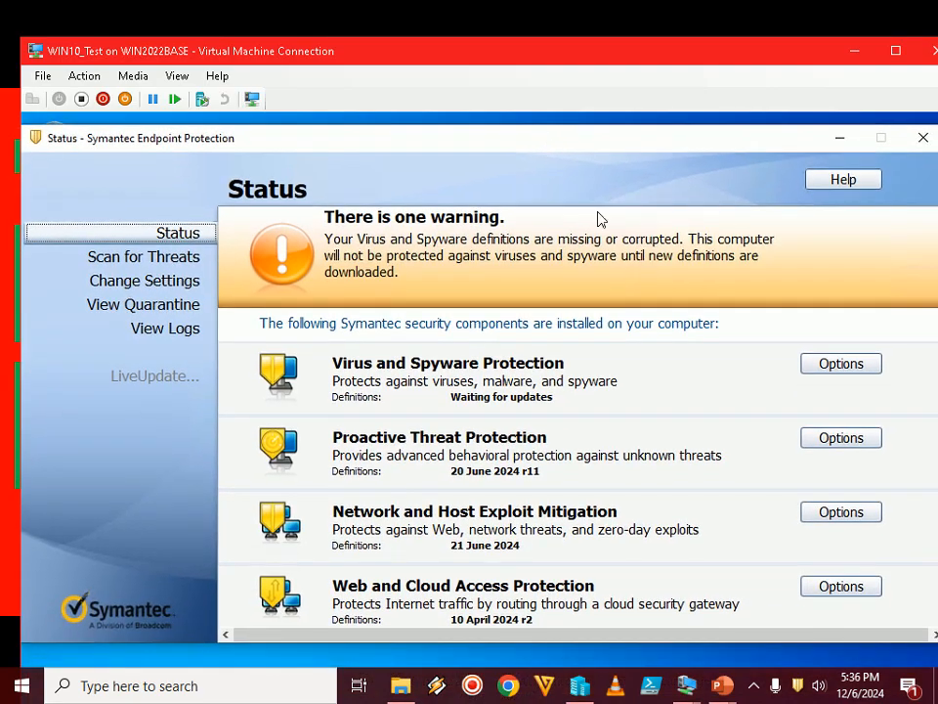
left_click(750, 685)
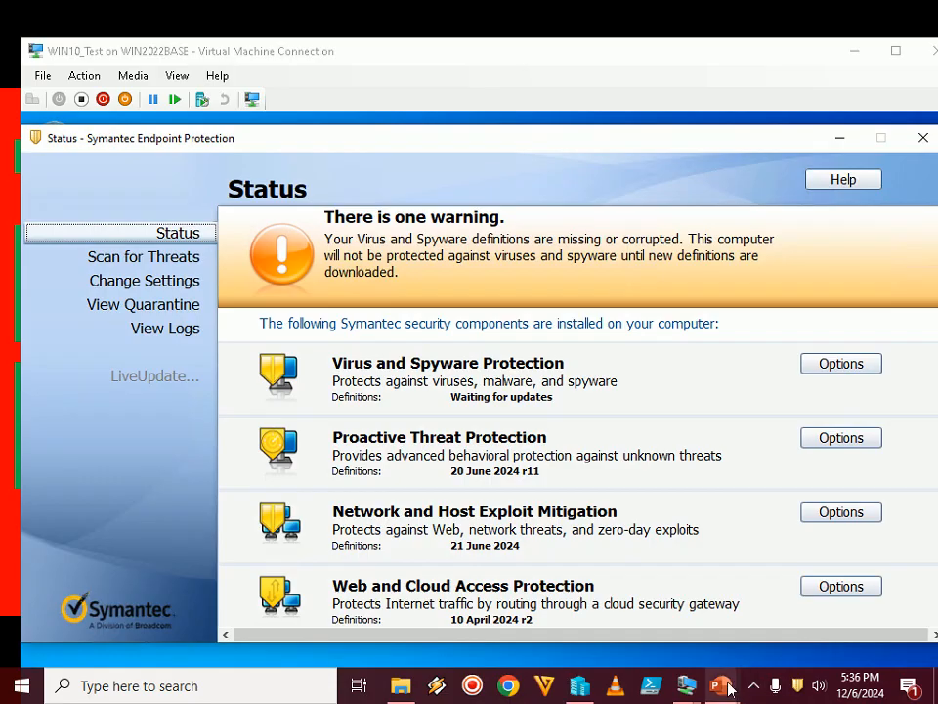
mouse_move(722, 685)
left_click(822, 586)
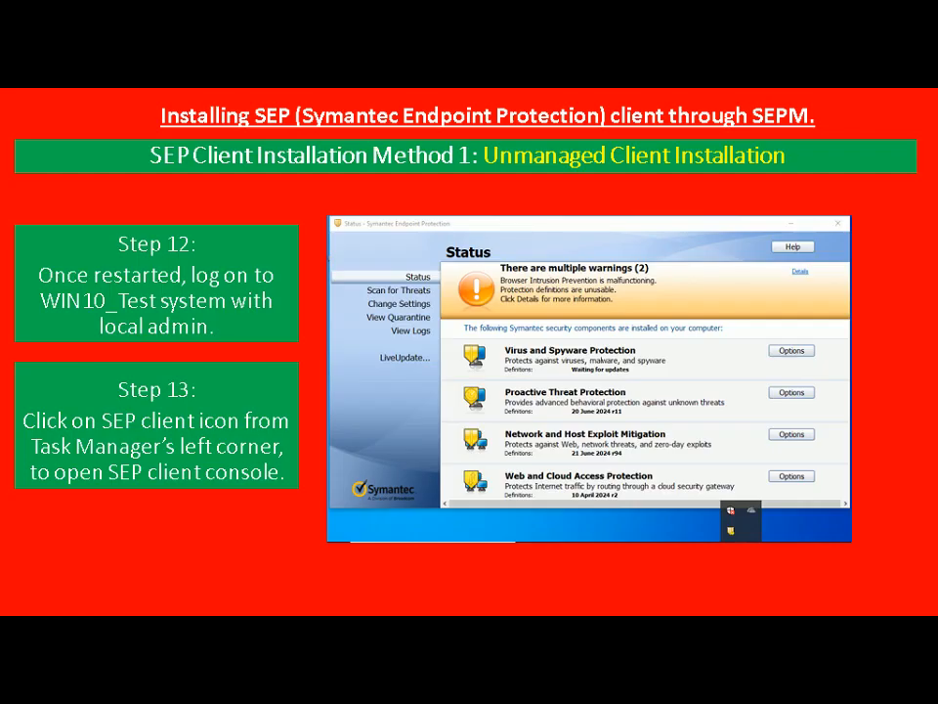
key("Right")
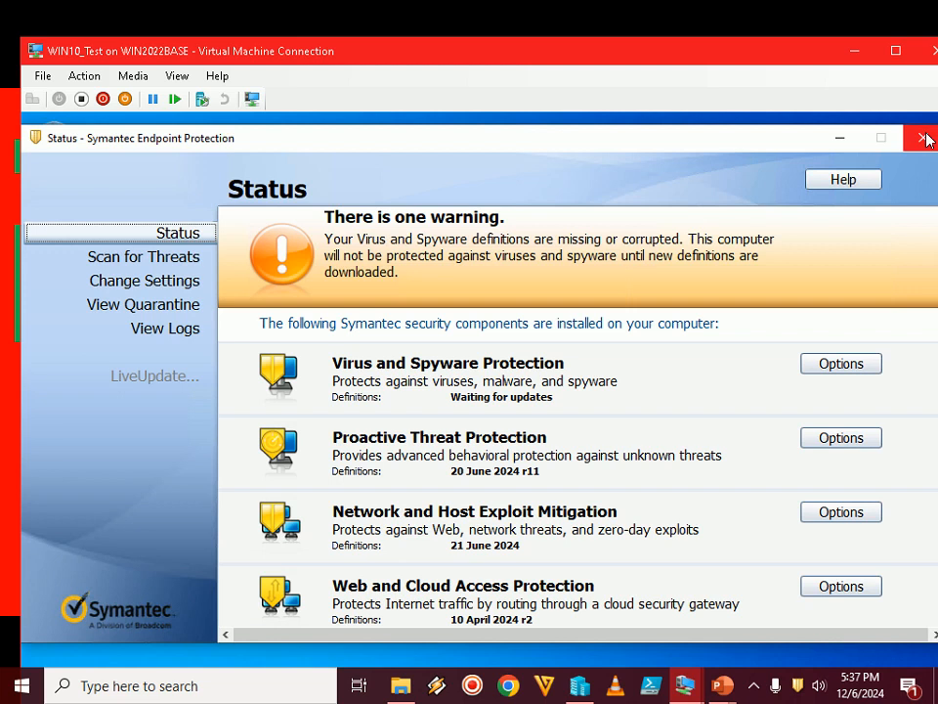
Minimize the client console and connect WIN10_Test's unconnected network adapter to the EXT virtual switch in the virtual machine settings
left_click(840, 140)
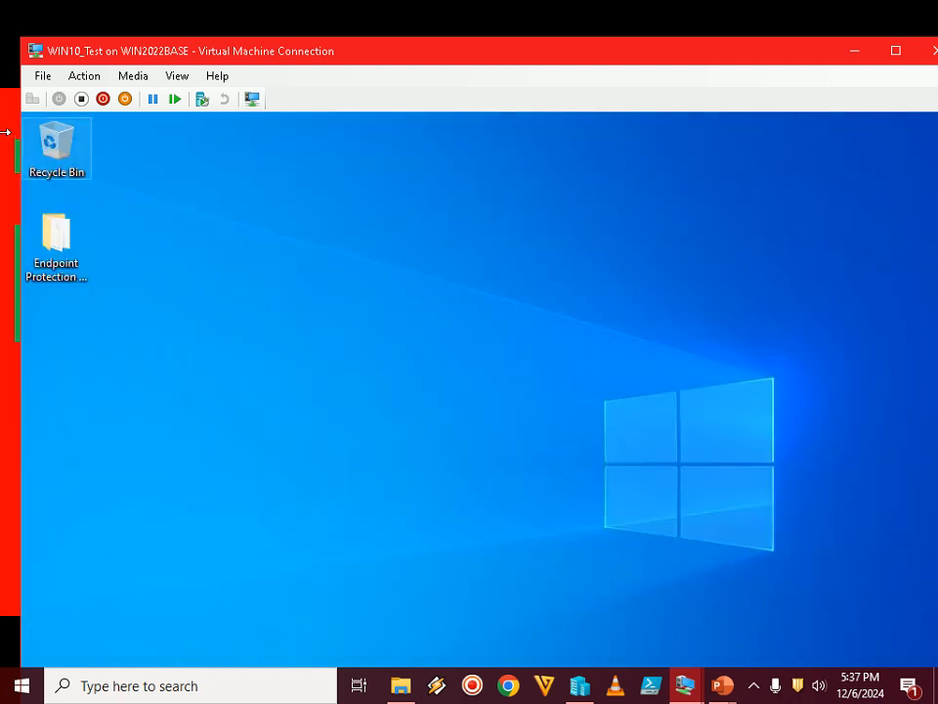
left_click(45, 82)
left_click(73, 96)
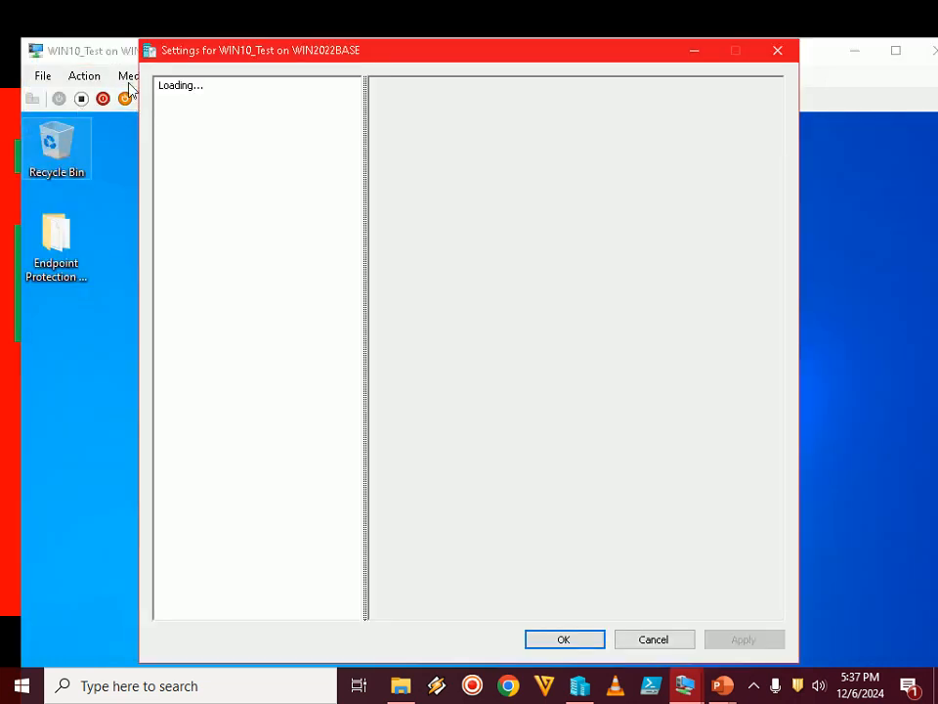
left_click(217, 383)
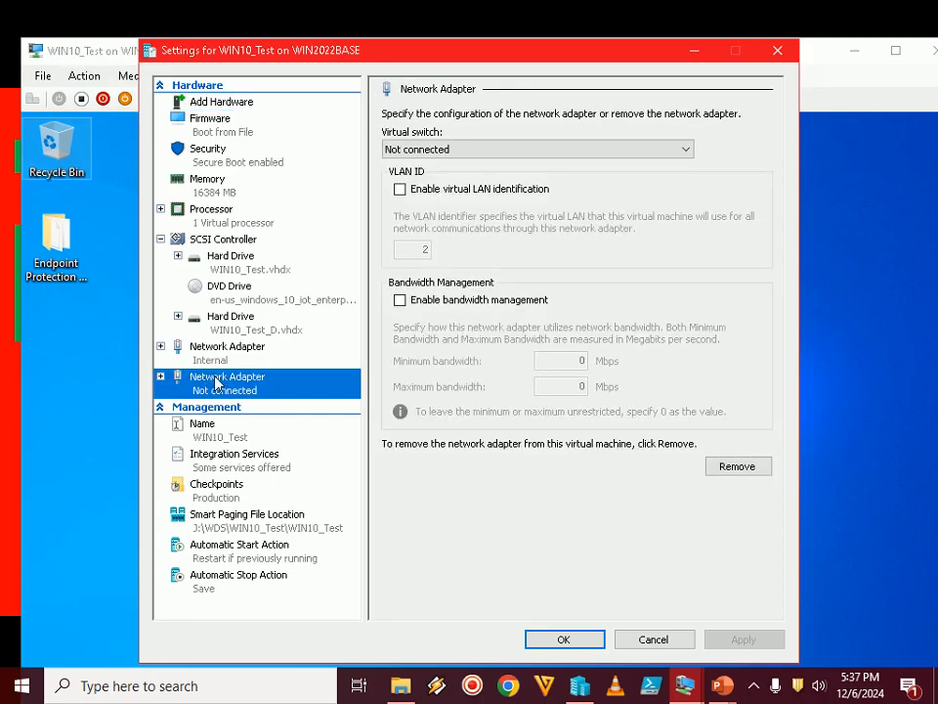
left_click(459, 151)
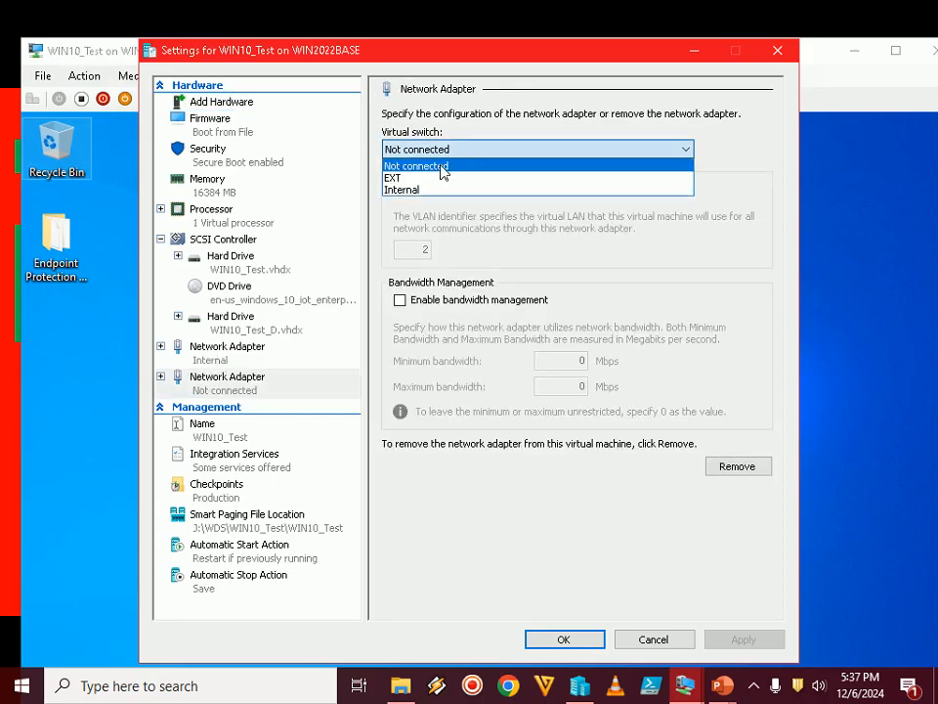
left_click(415, 176)
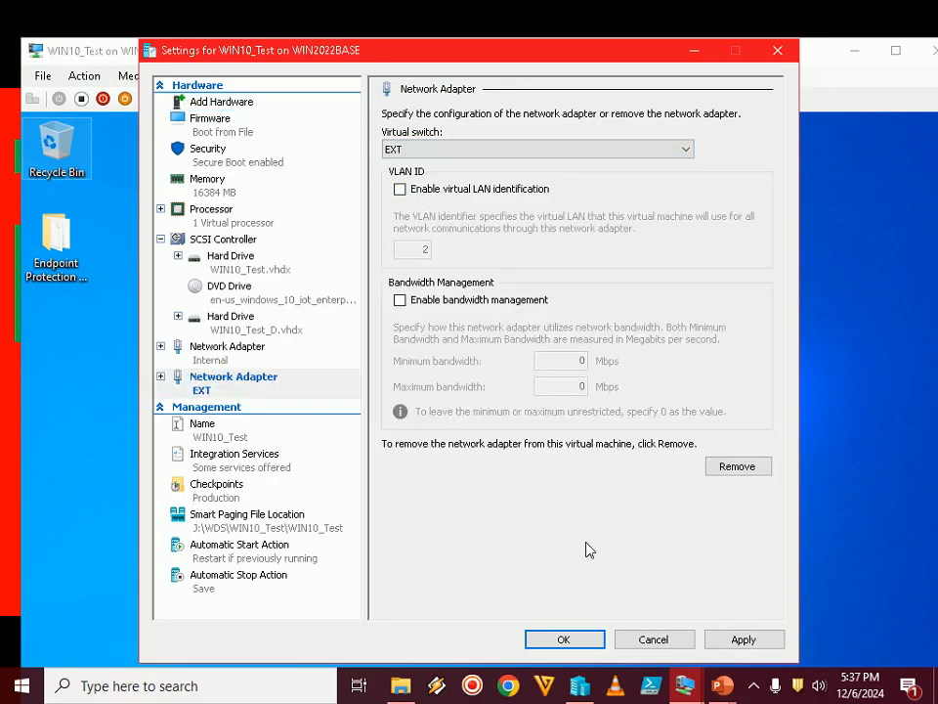
left_click(563, 643)
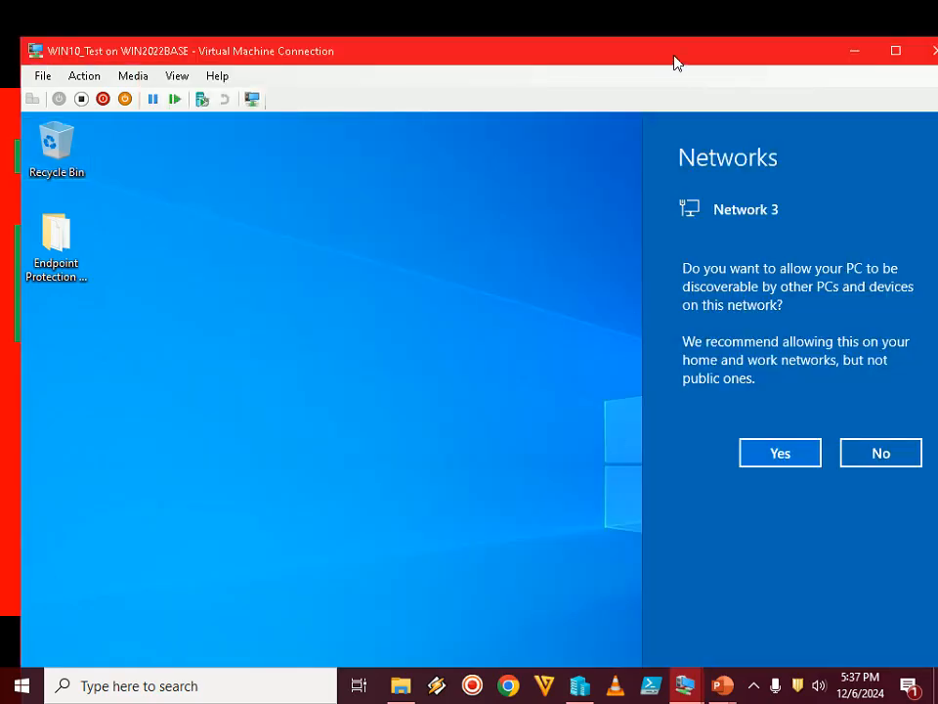
Show the virtual machine in full screen, allow the PC to be discoverable on Network 3 and restore the client console
double_click(675, 58)
left_click(780, 453)
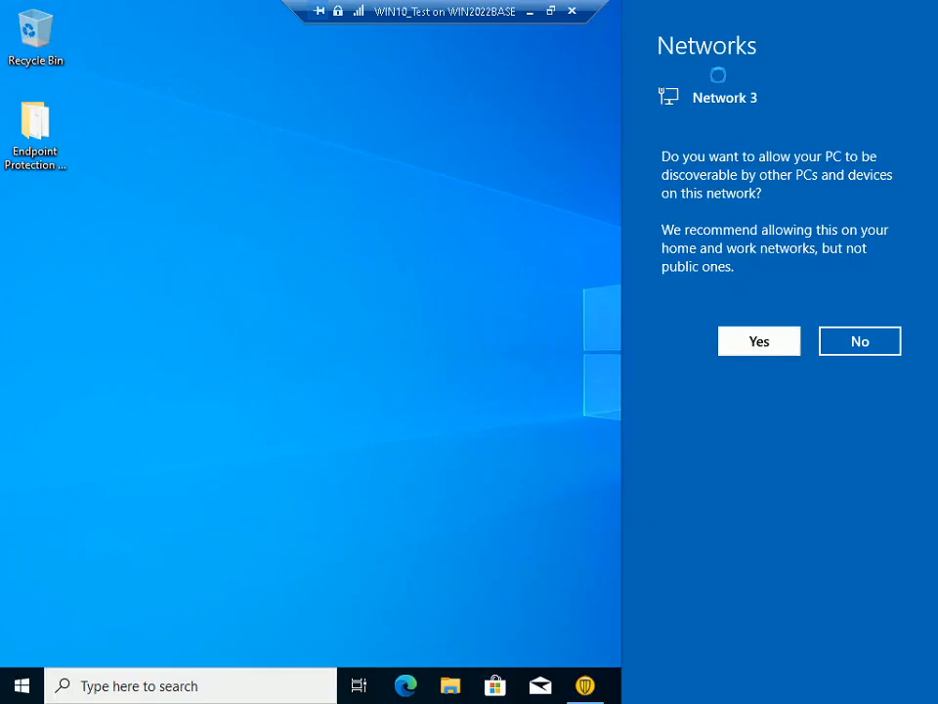
left_click(596, 690)
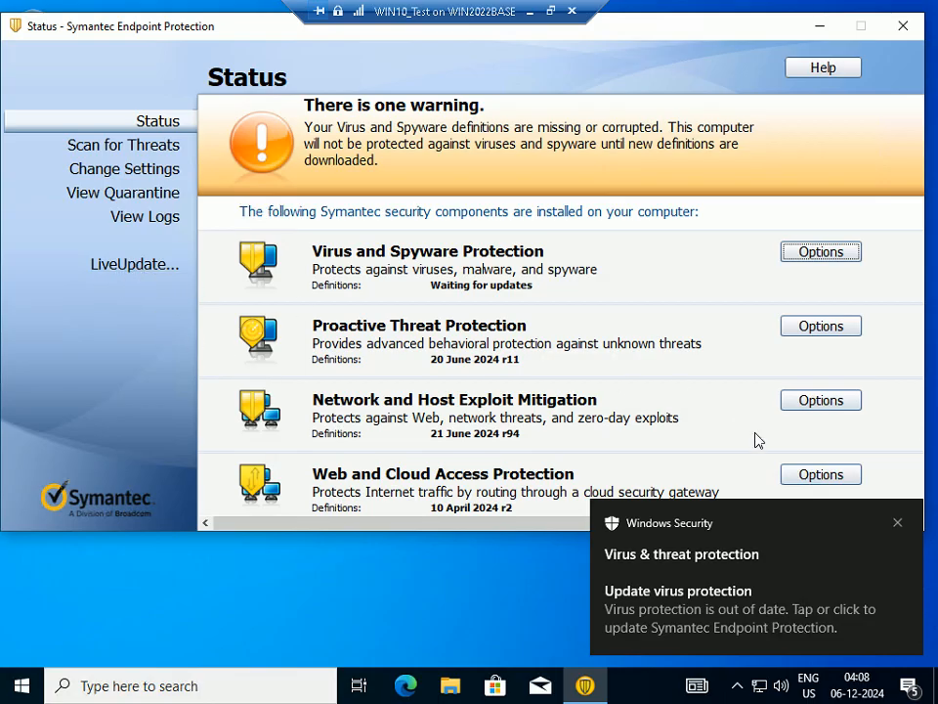
Dismiss the Windows Security notification, leave full screen and switch back to the Step 14 slide in the PowerPoint slide show
left_click(897, 522)
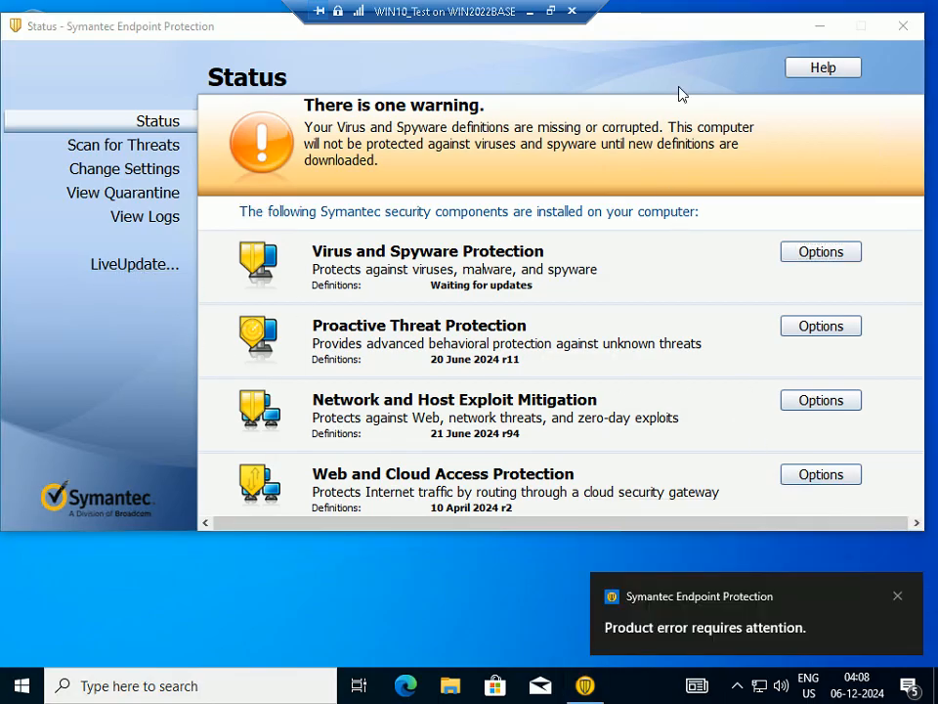
left_click(551, 12)
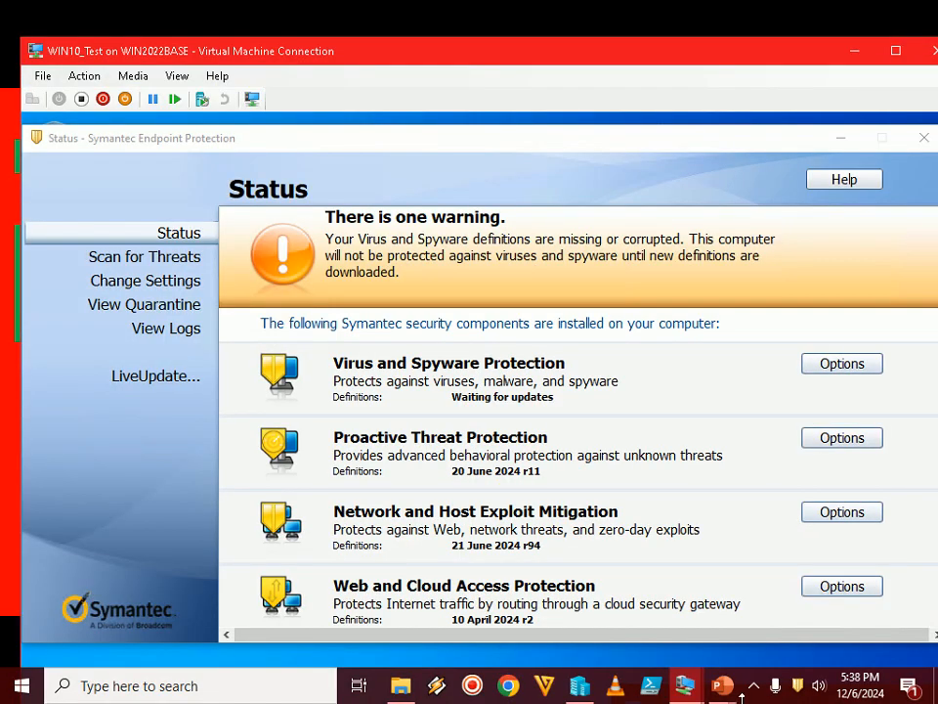
mouse_move(732, 684)
left_click(808, 587)
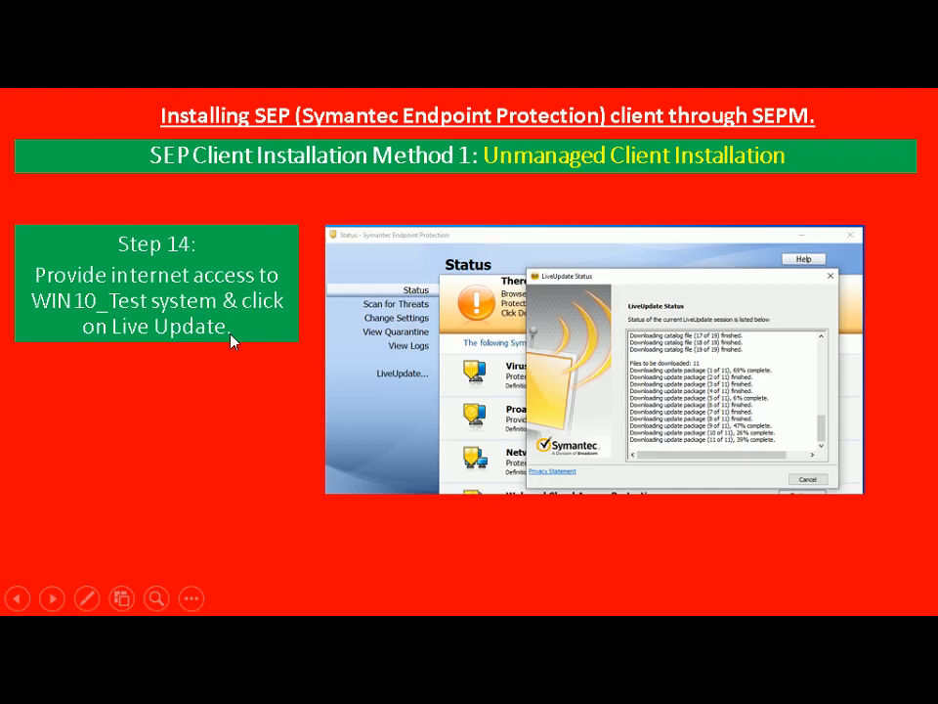
Switch to the WIN10_Test virtual machine, show it in full screen and start LiveUpdate from the Symantec client
key("alt+Tab")
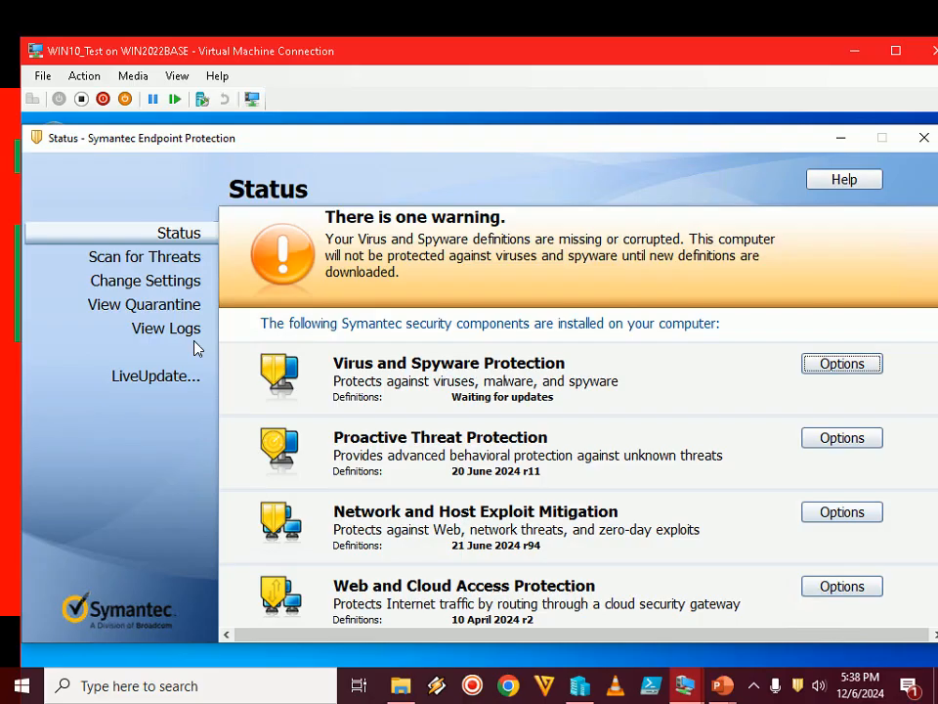
double_click(528, 52)
left_click(145, 265)
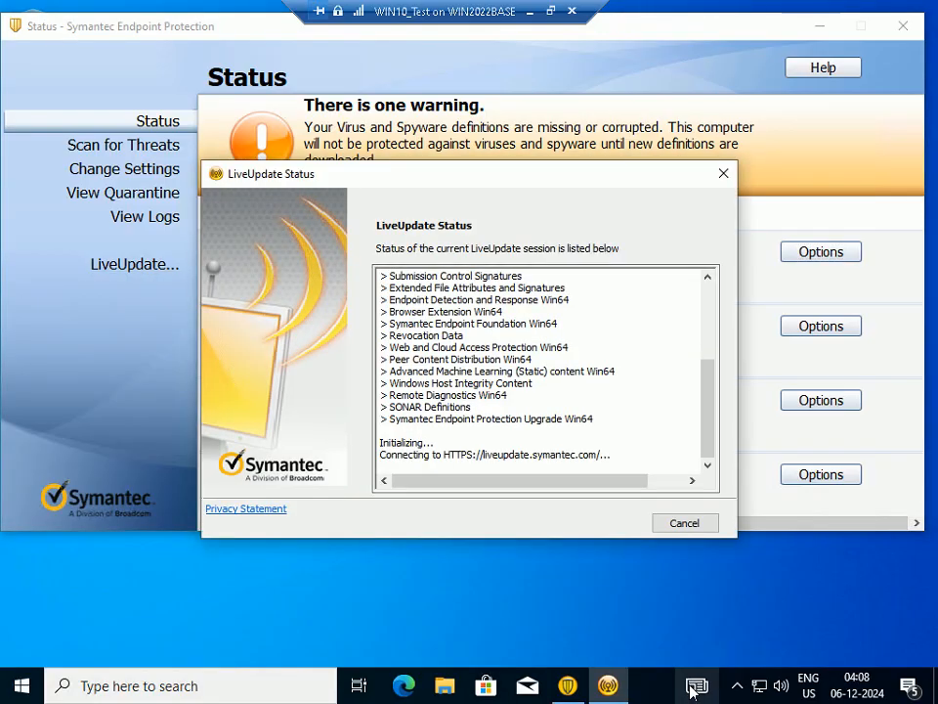
mouse_move(692, 689)
left_click(243, 599)
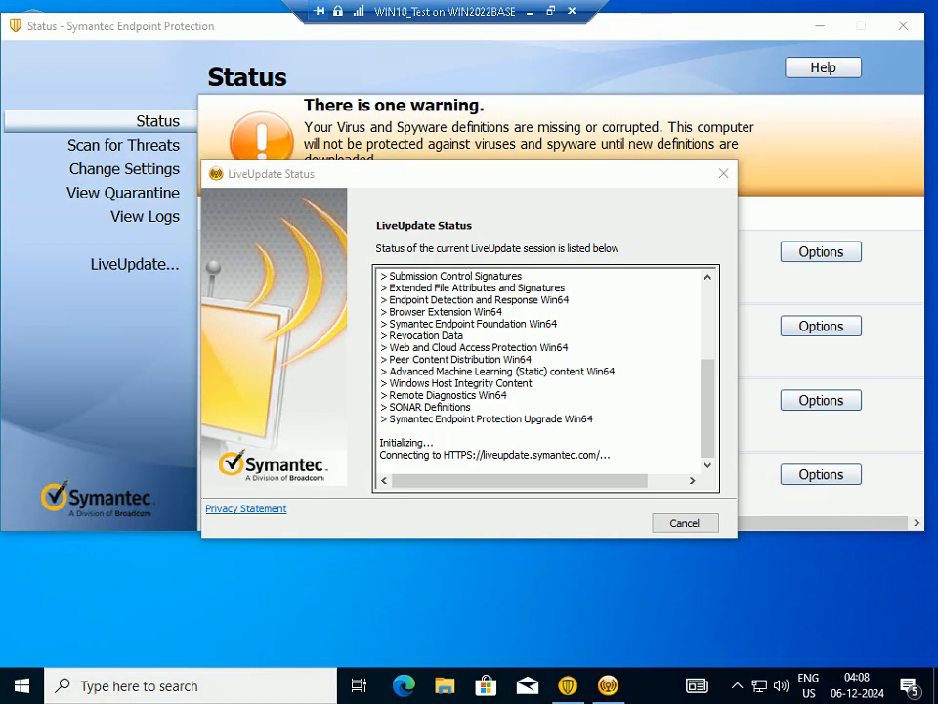
Leave full screen and move the LiveUpdate Status window higher on the virtual machine's desktop
left_click(551, 12)
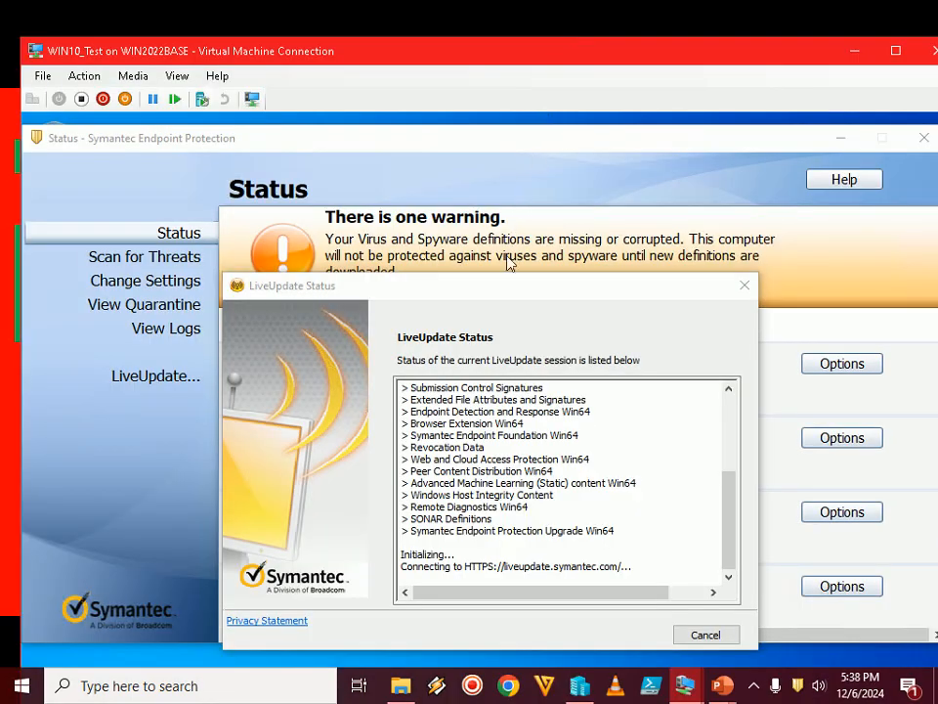
left_click_drag(500, 293, 482, 214)
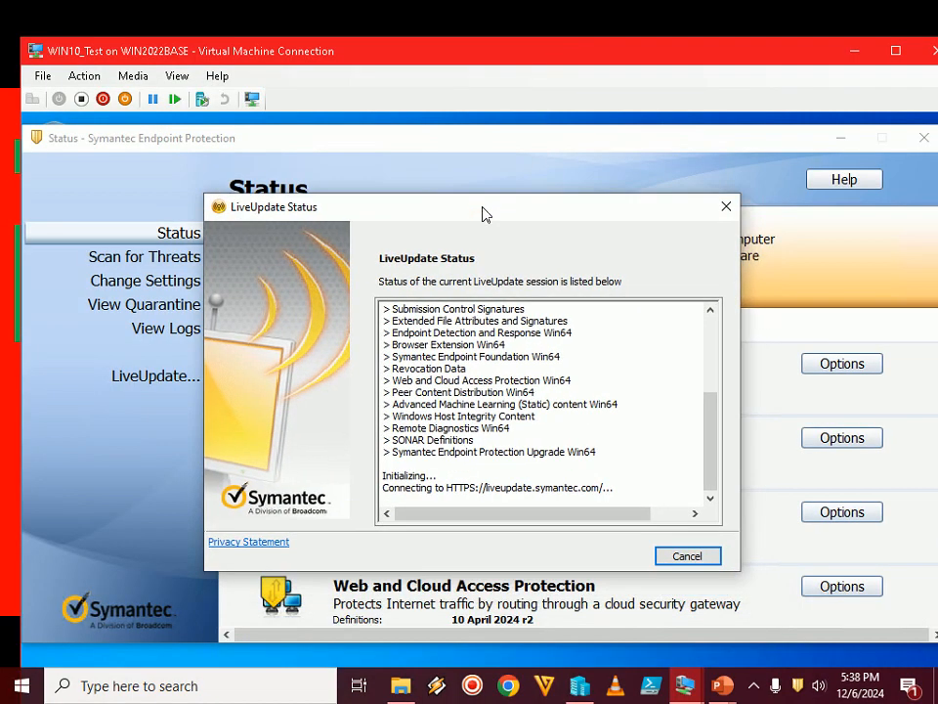
left_click(754, 690)
left_click(755, 691)
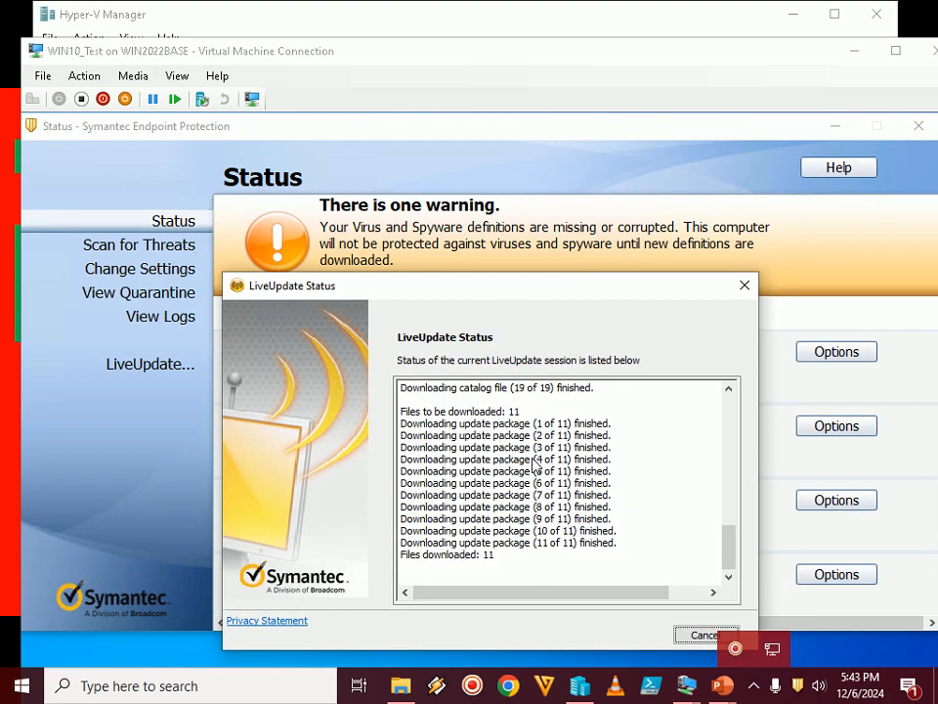
left_click(613, 506)
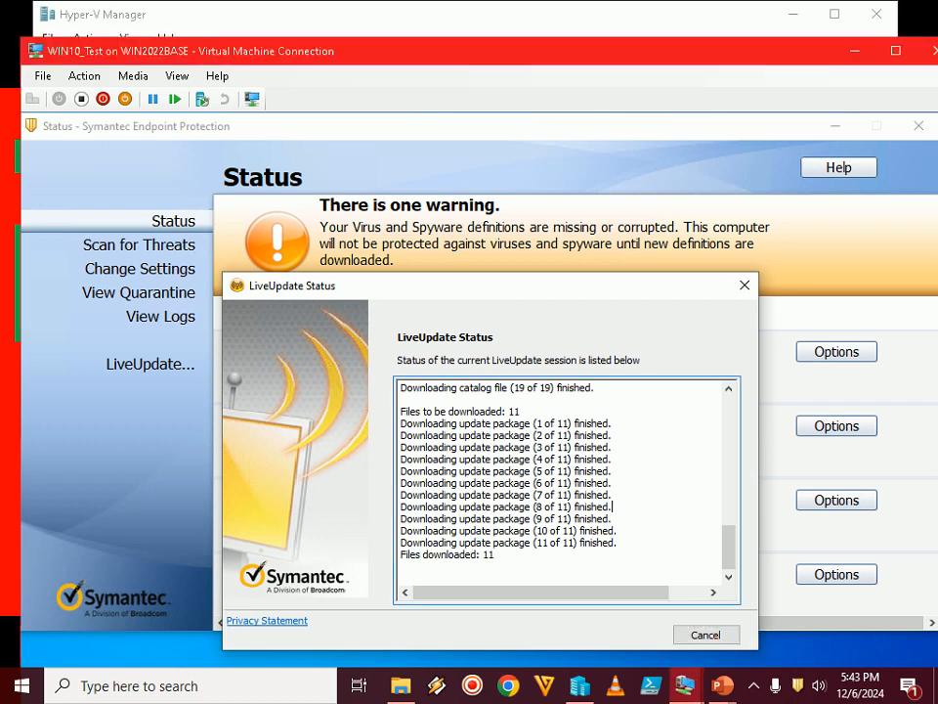
left_click(758, 691)
left_click(759, 689)
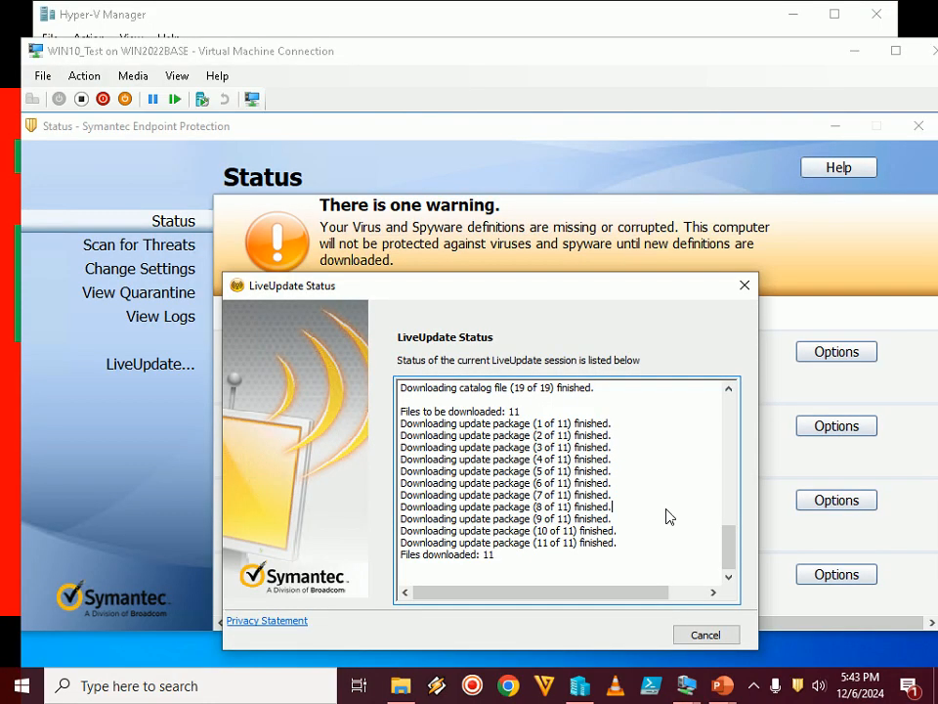
left_click(756, 691)
left_click(756, 691)
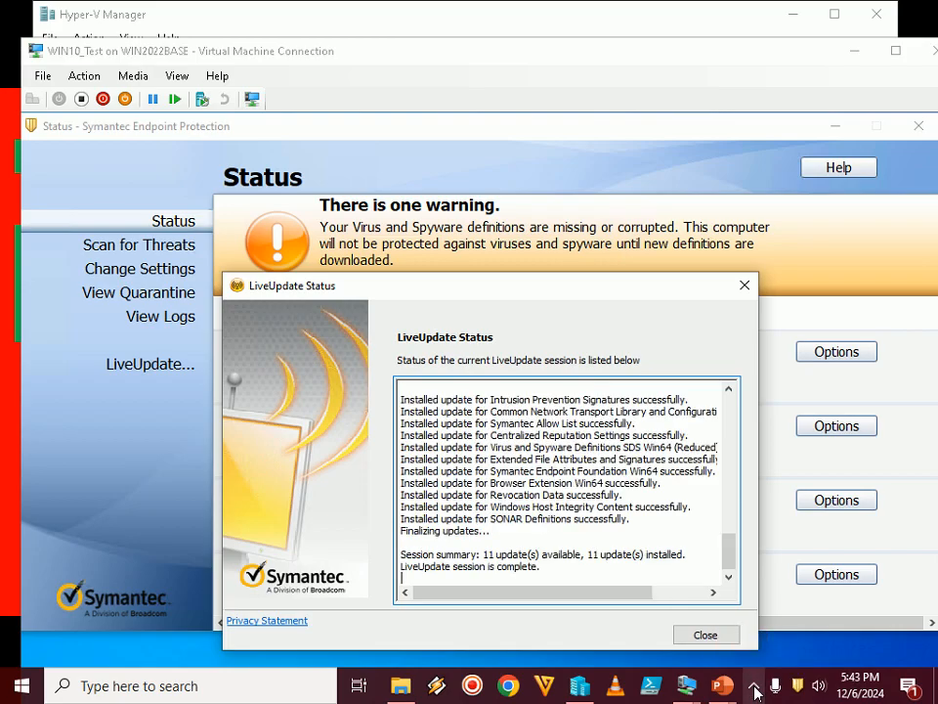
left_click(756, 691)
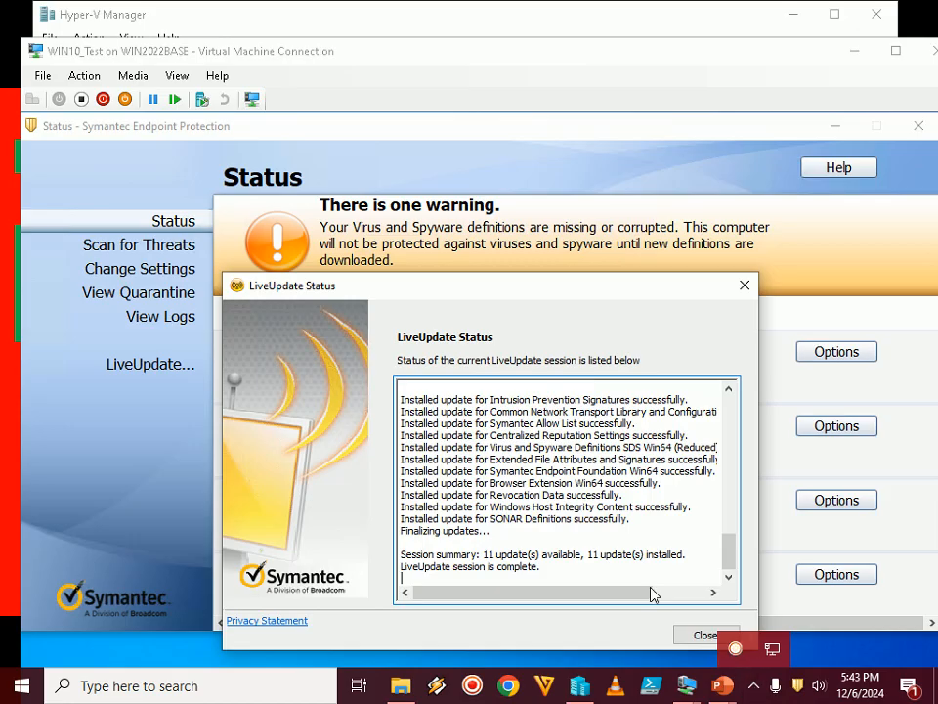
left_click(676, 536)
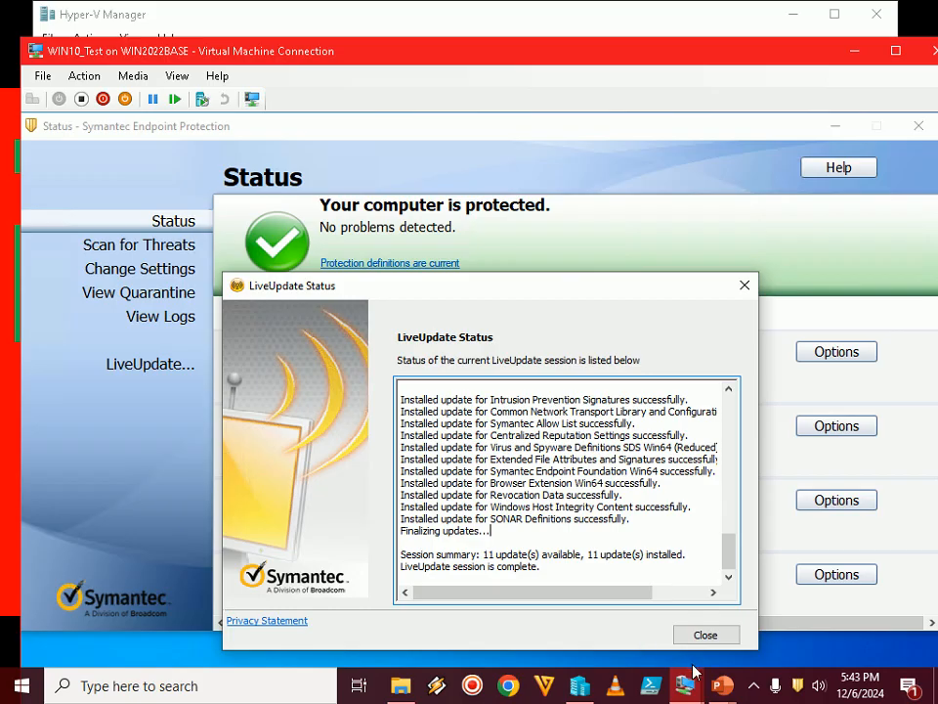
Advance the PowerPoint slide show to Step 15, return to WIN10_Test and close the LiveUpdate Status window
left_click(722, 685)
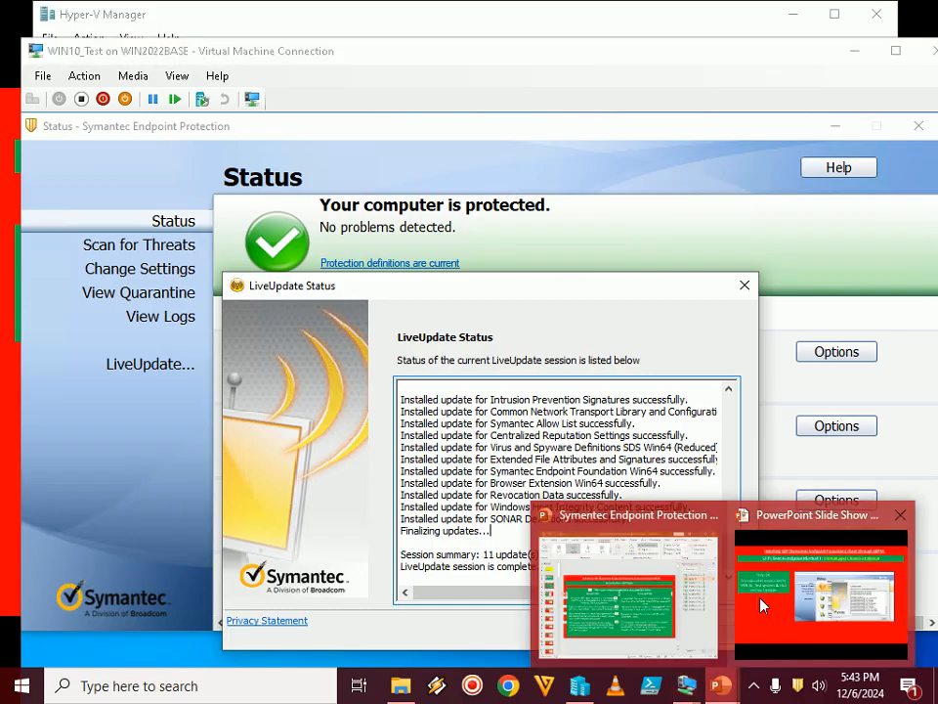
left_click(762, 598)
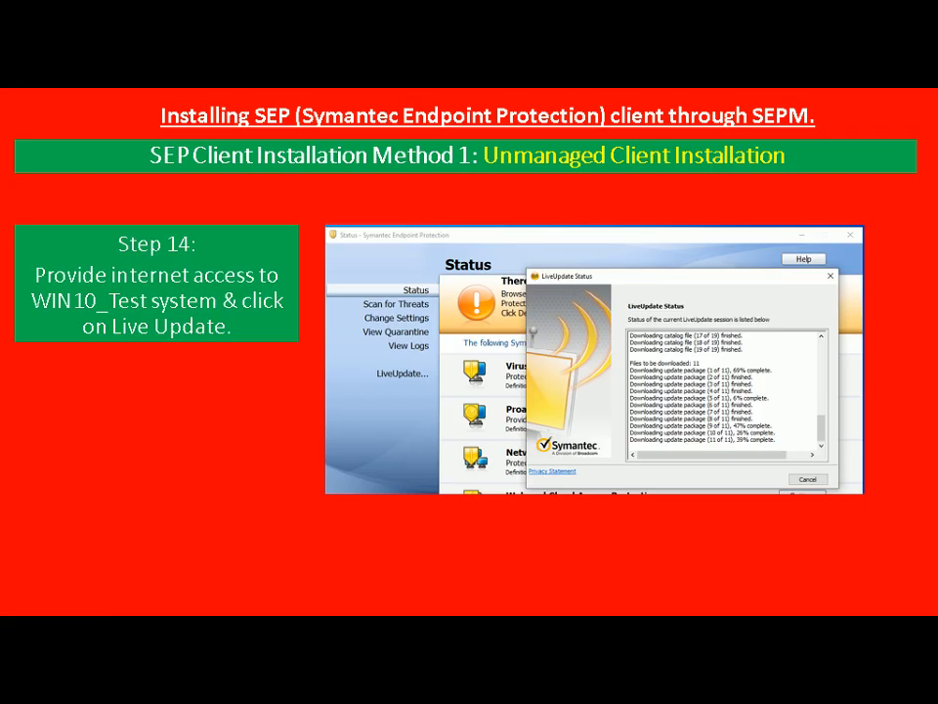
key("Right")
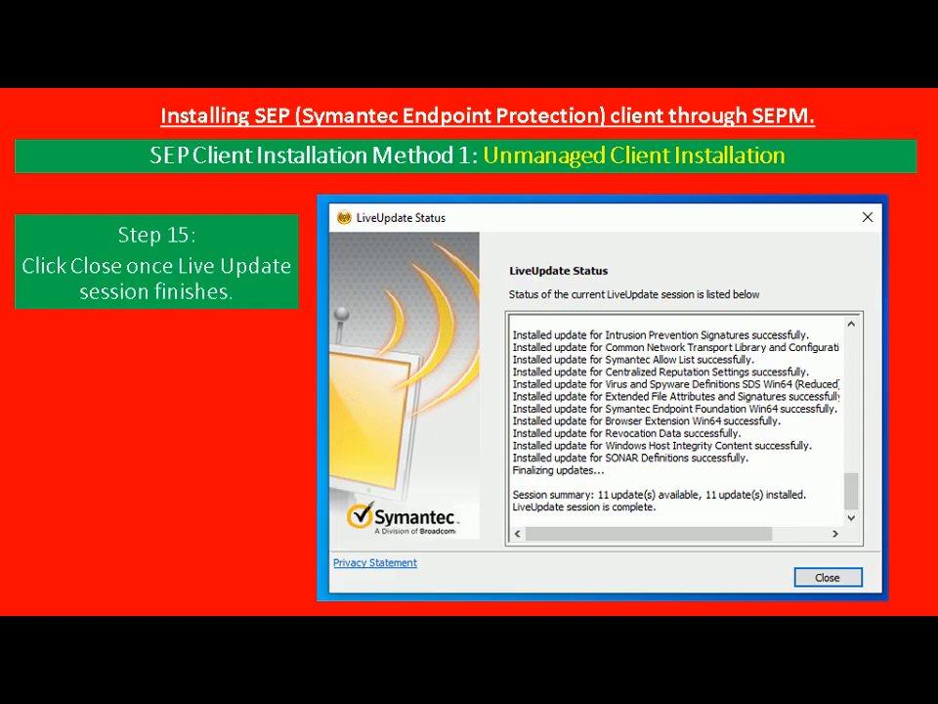
key("alt+Tab")
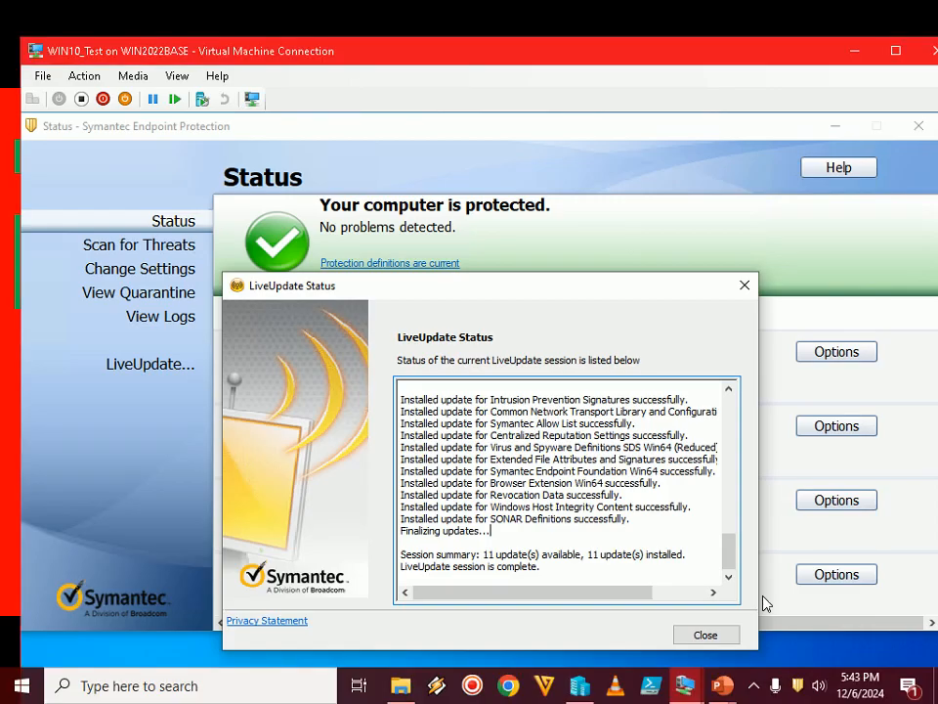
left_click(706, 636)
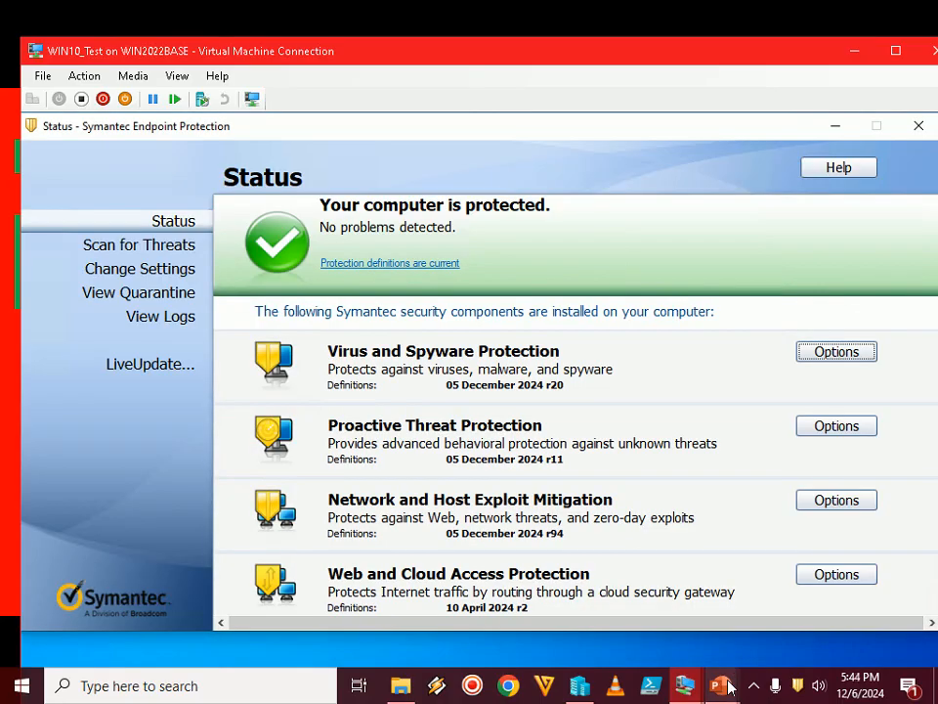
Show the slide on the updated SEP client in the PowerPoint slide show and switch back to the WIN10_Test virtual machine
mouse_move(721, 685)
left_click(784, 616)
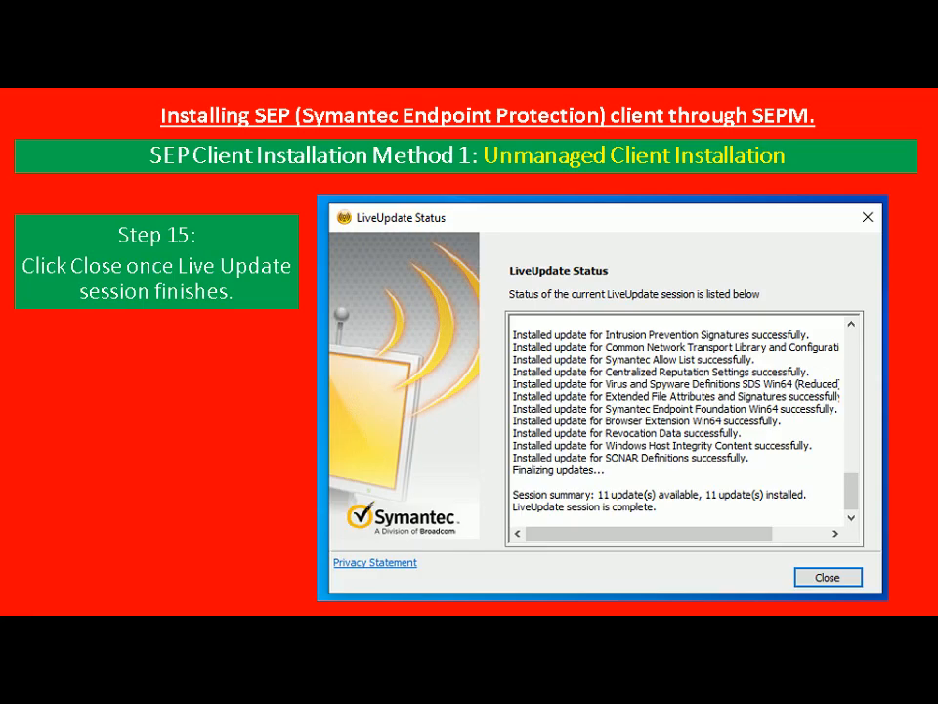
key("Right")
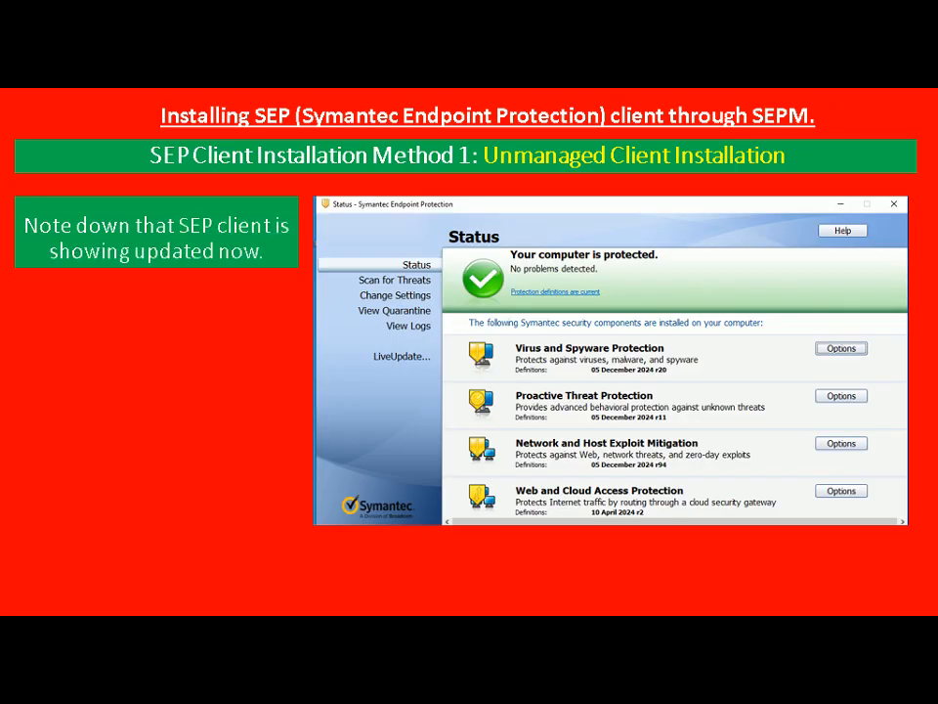
key("Right")
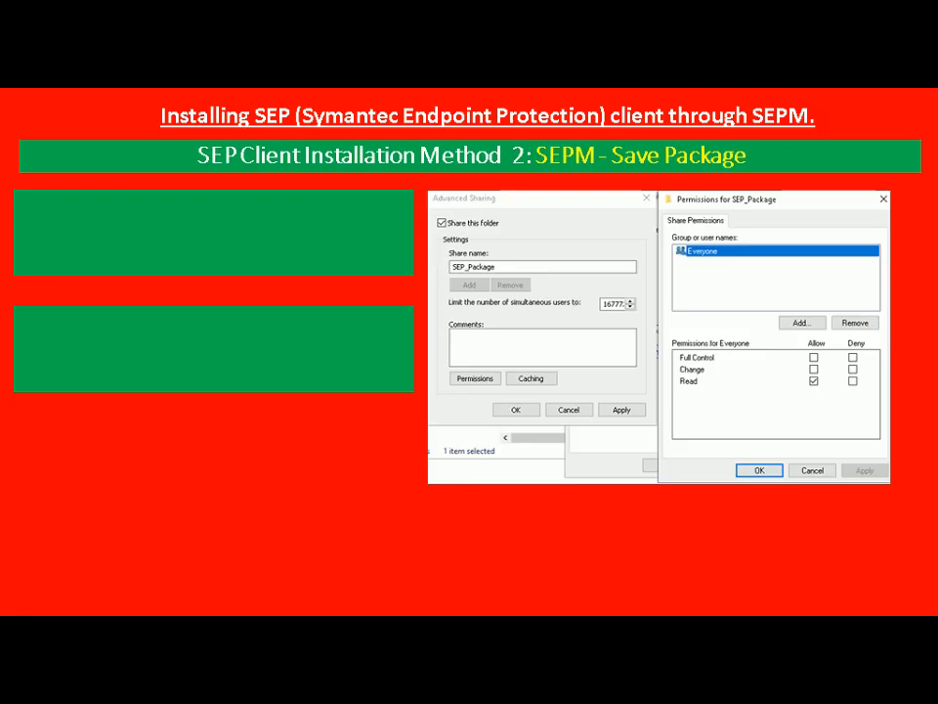
key("Left")
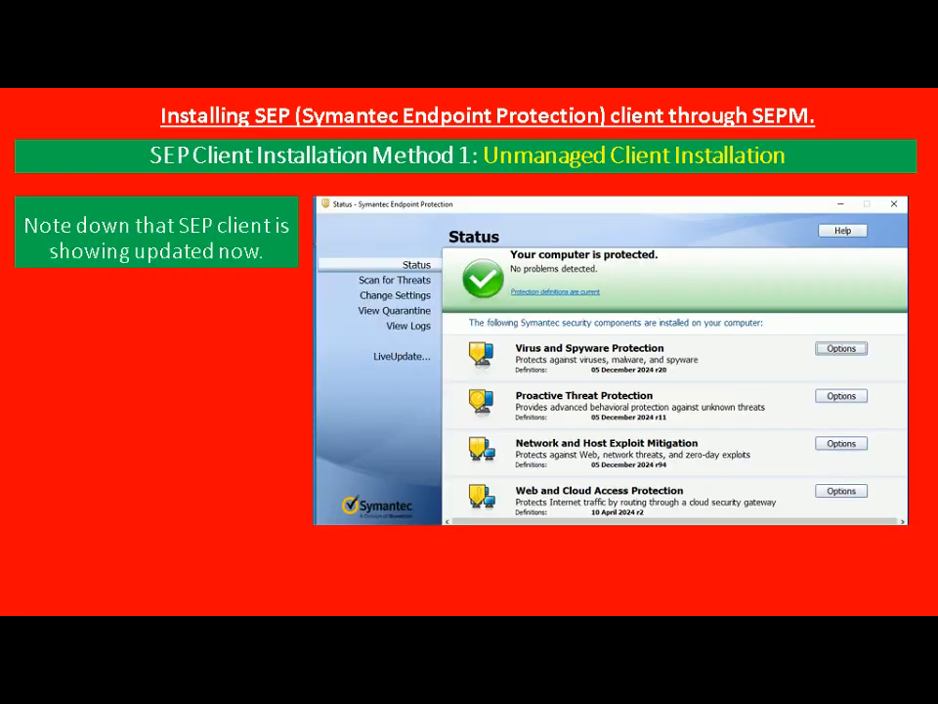
key("alt+Tab")
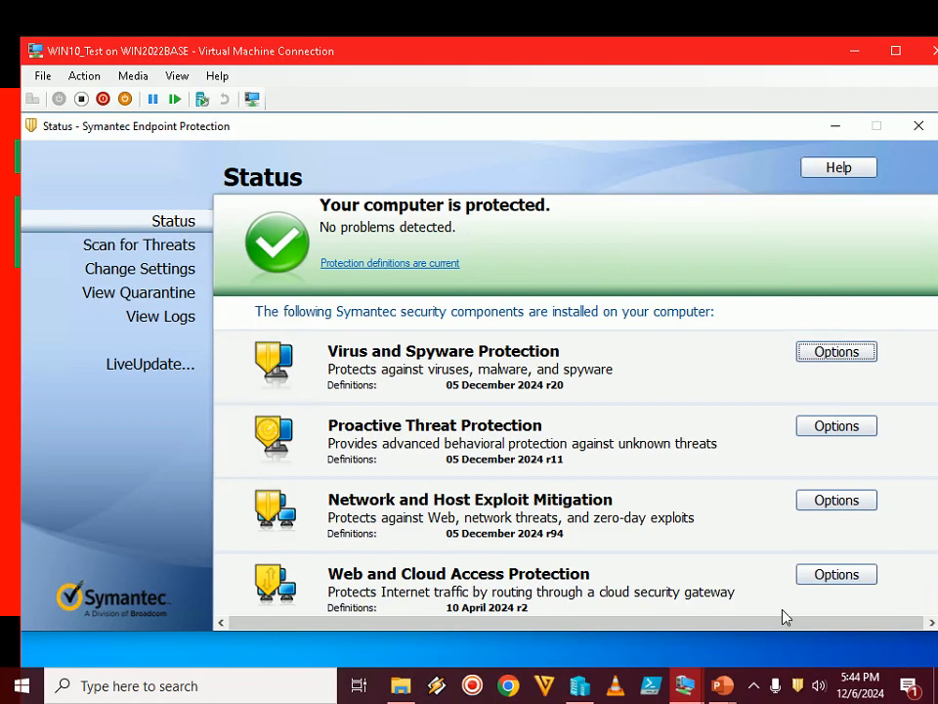
Show WIN10_Test in full screen, close the client console, leave full screen and switch to the PowerPoint slide show
double_click(527, 61)
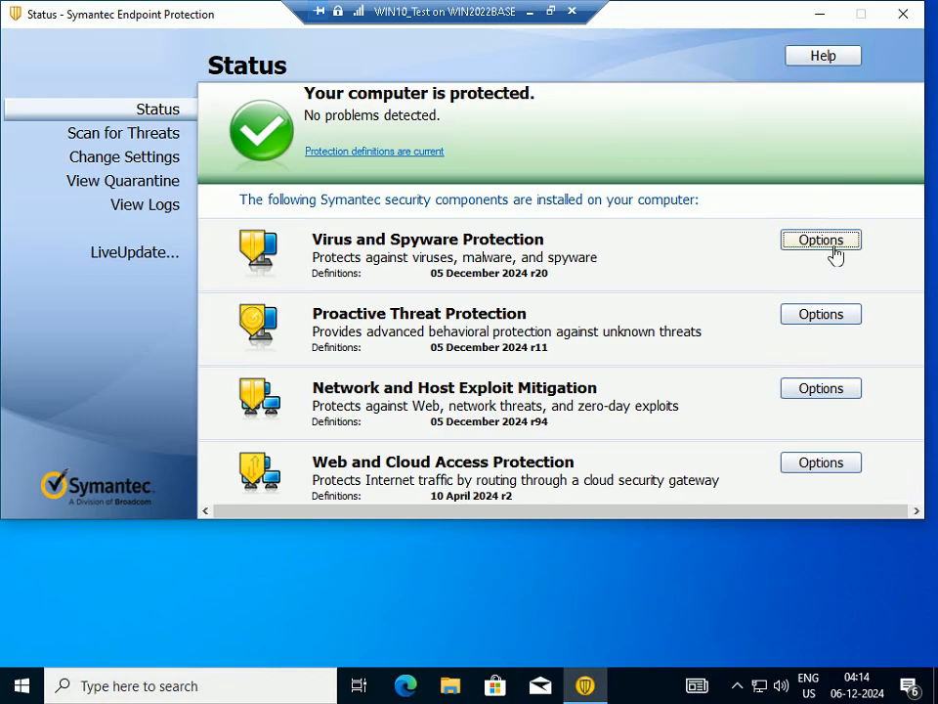
left_click(904, 15)
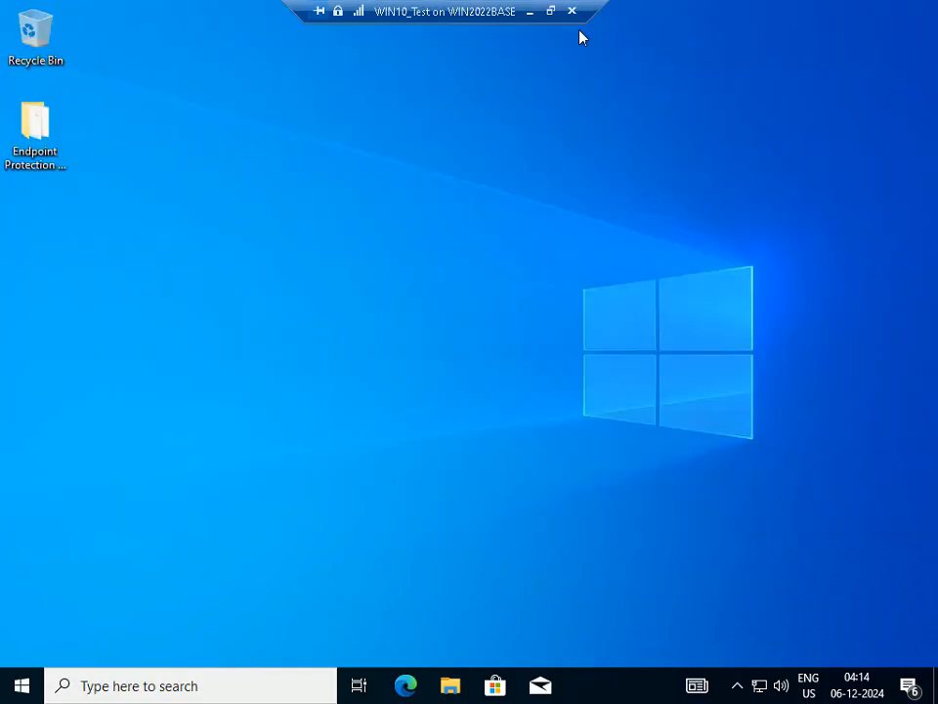
left_click(550, 11)
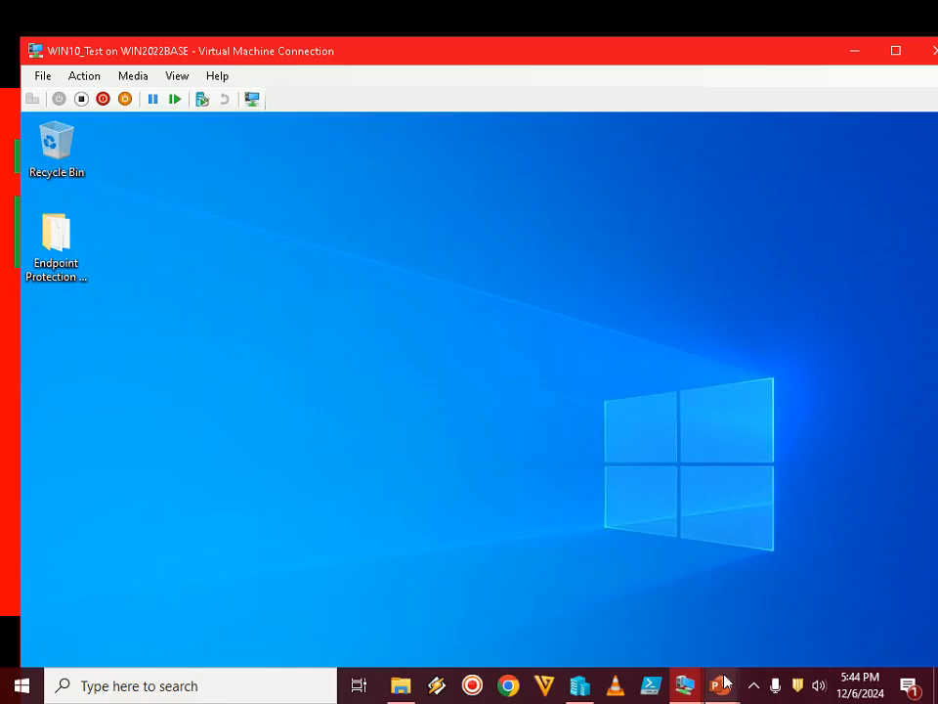
mouse_move(723, 684)
left_click(793, 601)
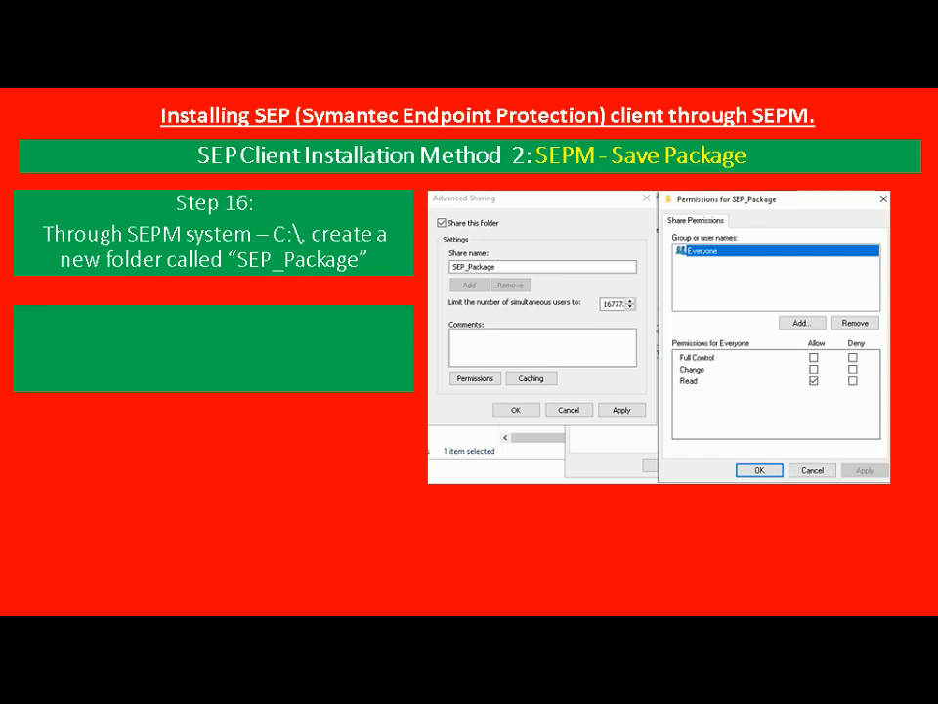
Switch to the SEPM virtual machine, show it in full screen and open Local Disk (C:) in File Explorer
key("alt+Tab")
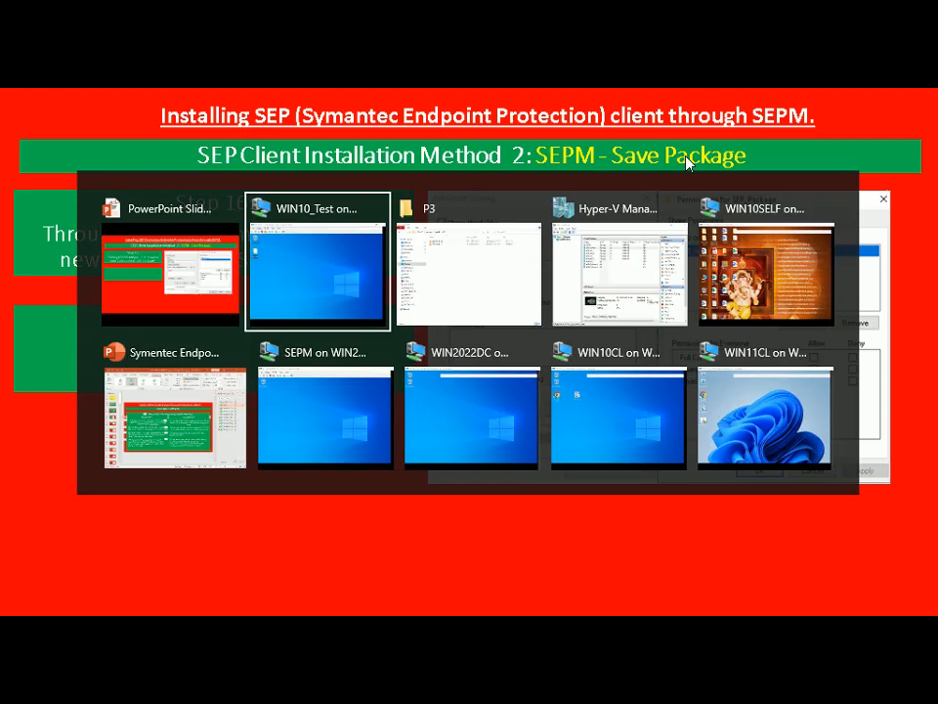
key("alt+Tab")
key("alt+Tab")
key("alt+Tab")
key("alt+Tab")
key("alt+Tab")
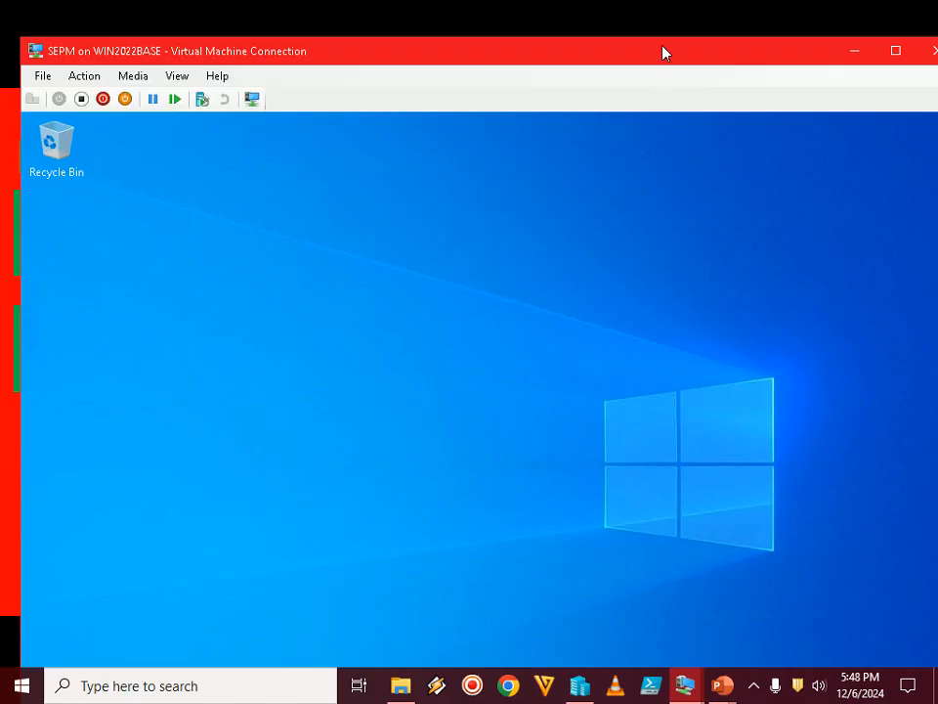
double_click(663, 52)
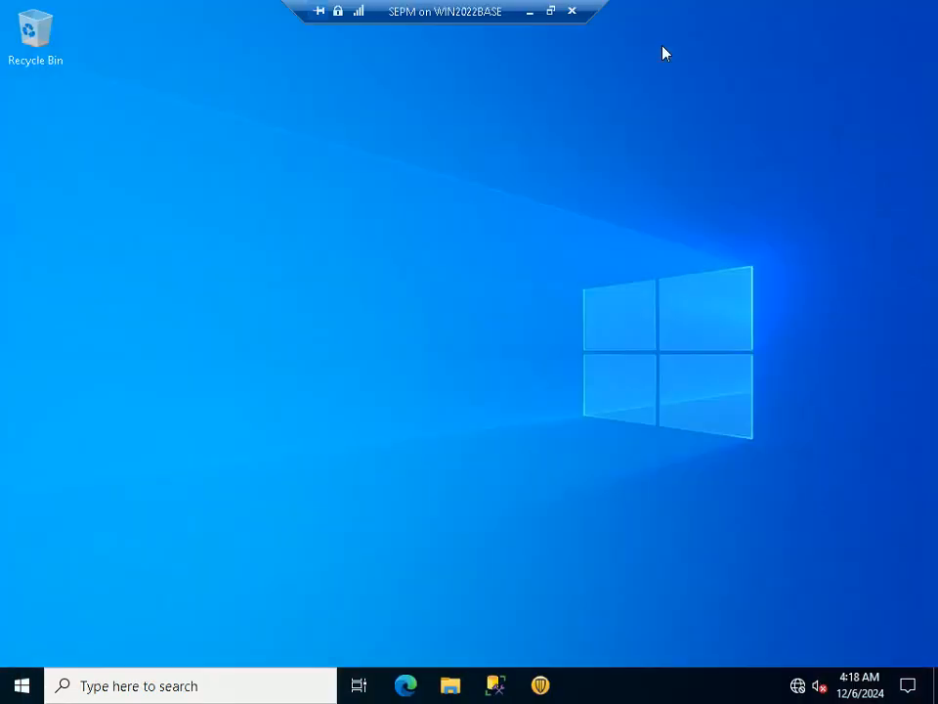
left_click(448, 689)
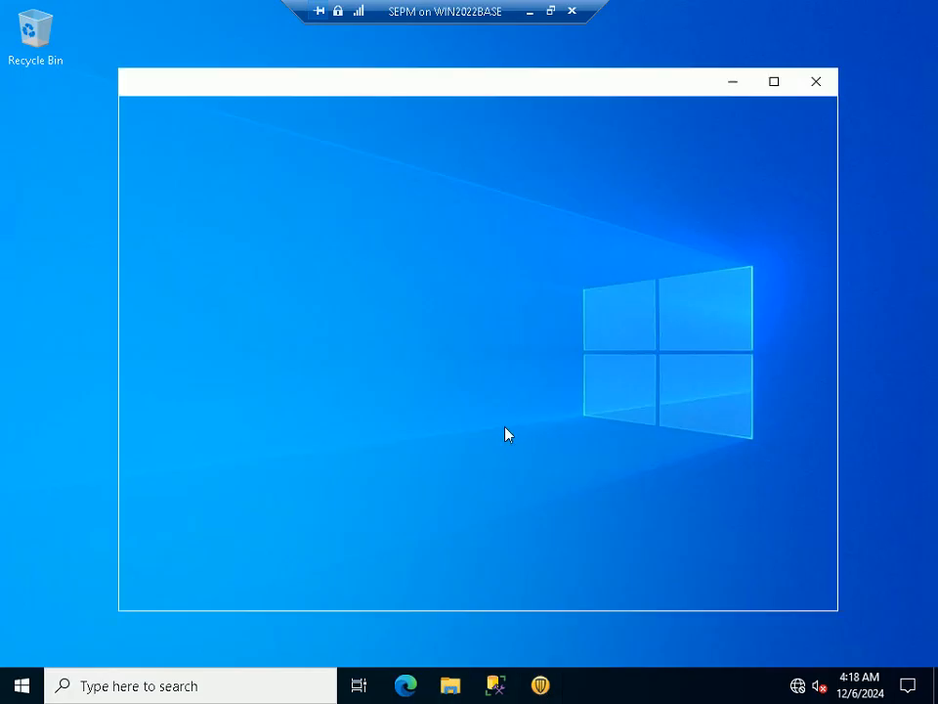
left_click(174, 299)
double_click(412, 444)
Create a new folder named SEPM_Package on Local Disk (C:)
right_click(413, 389)
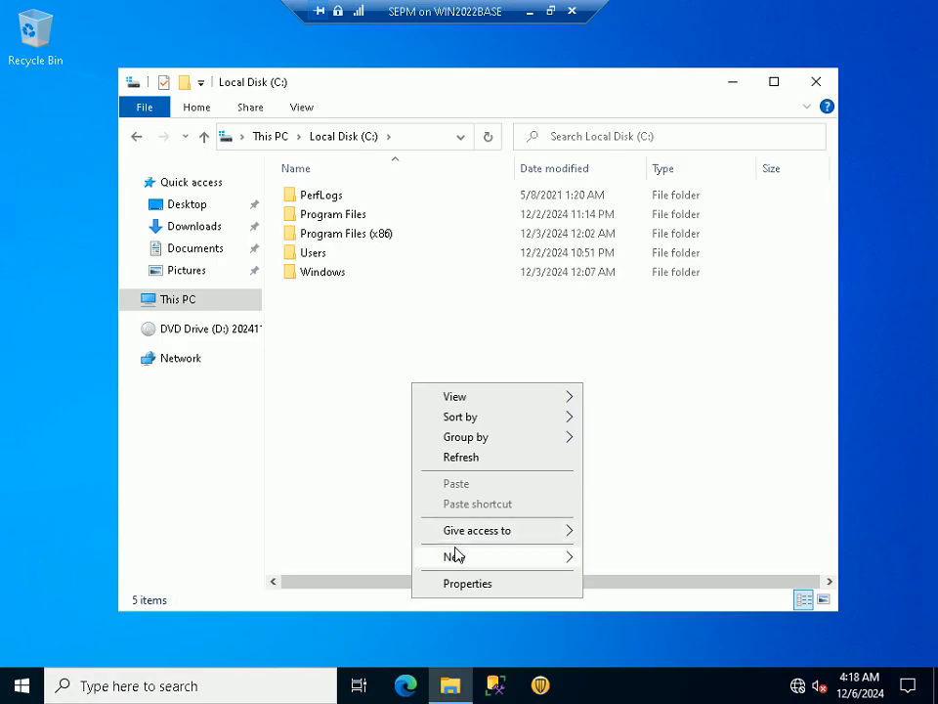
mouse_move(543, 559)
left_click(598, 560)
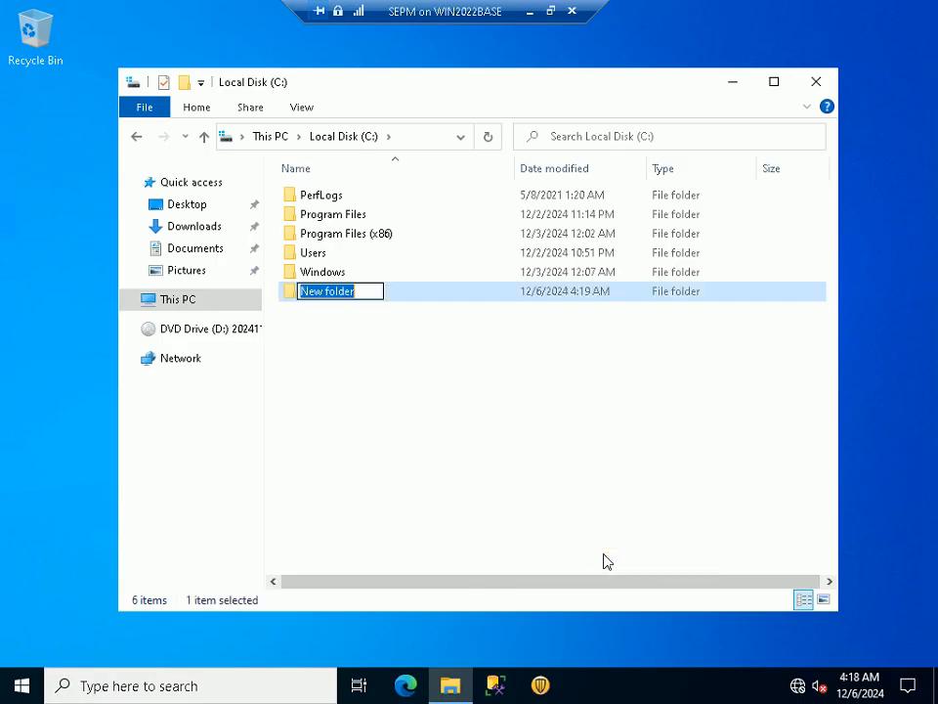
type("SE")
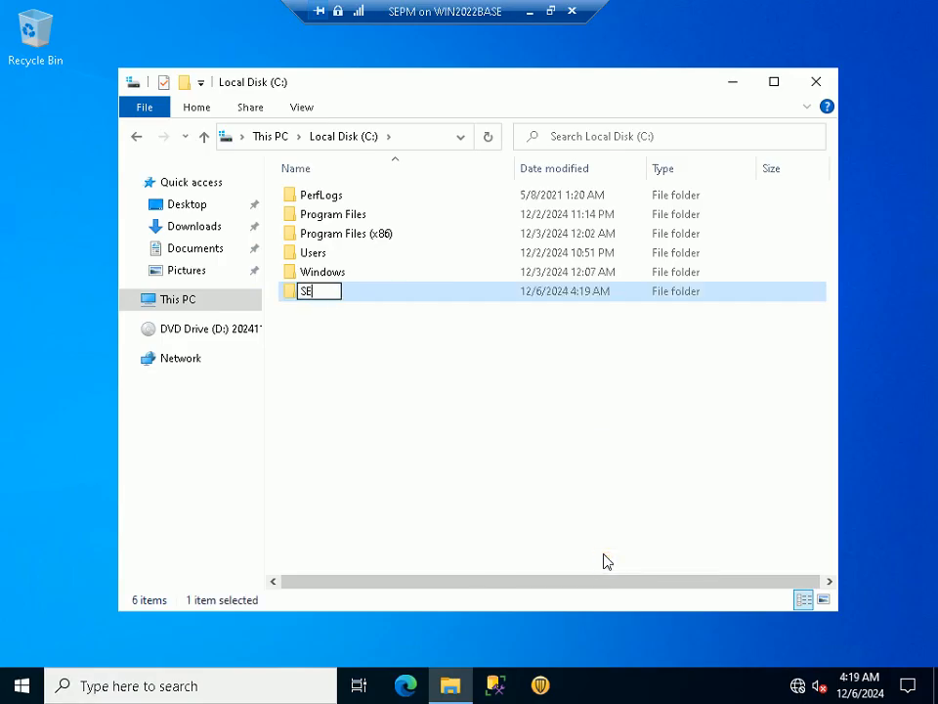
type("PM_")
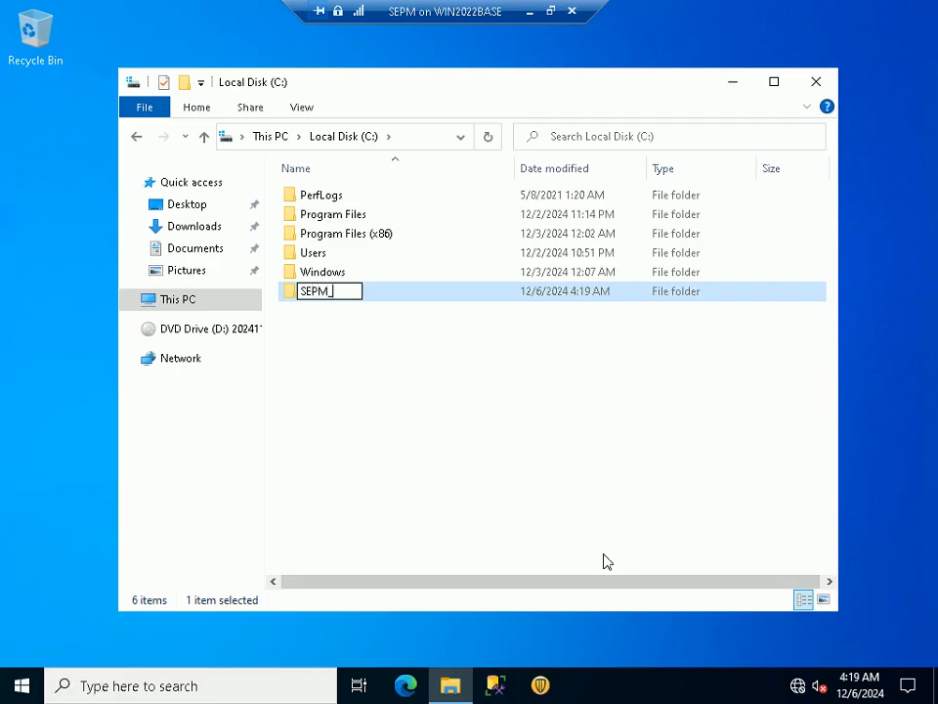
type("Packag")
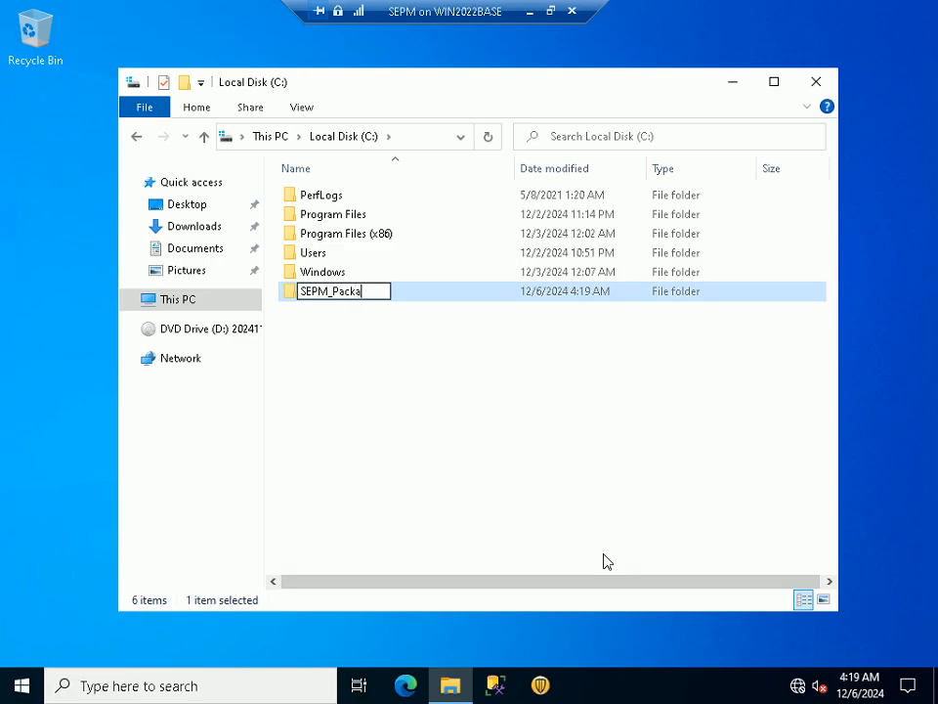
type("e")
left_click(436, 462)
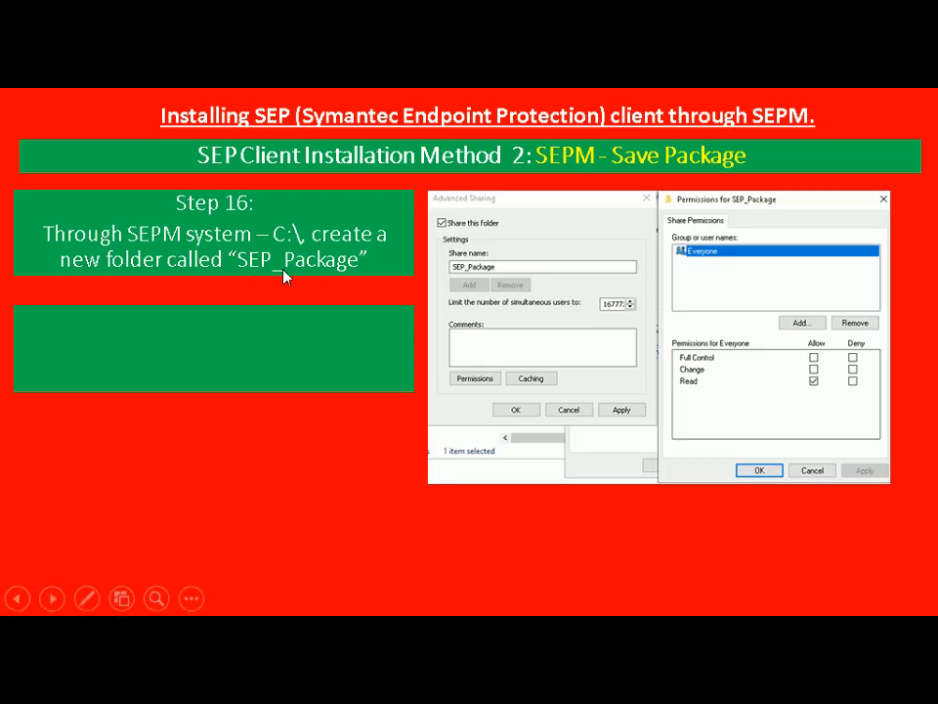
Switch to the SEPM virtual machine and rename the SEPM_Package folder on Local Disk (C:) as SEP_Package
key("alt+Tab")
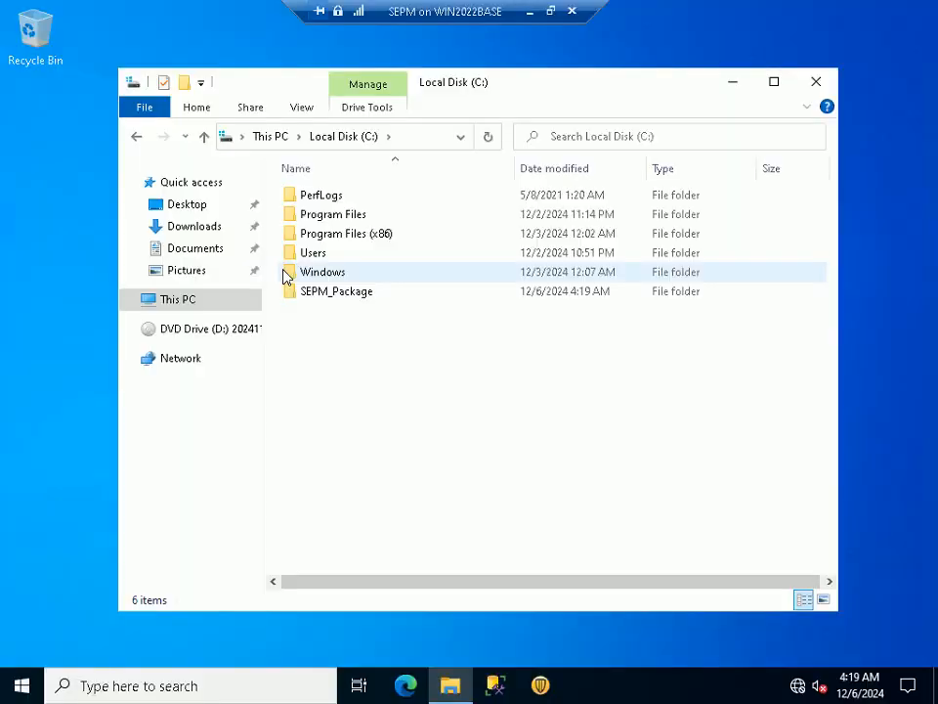
left_click(327, 299)
left_click(327, 291)
left_click(328, 292)
key("BackSpace")
key("Return")
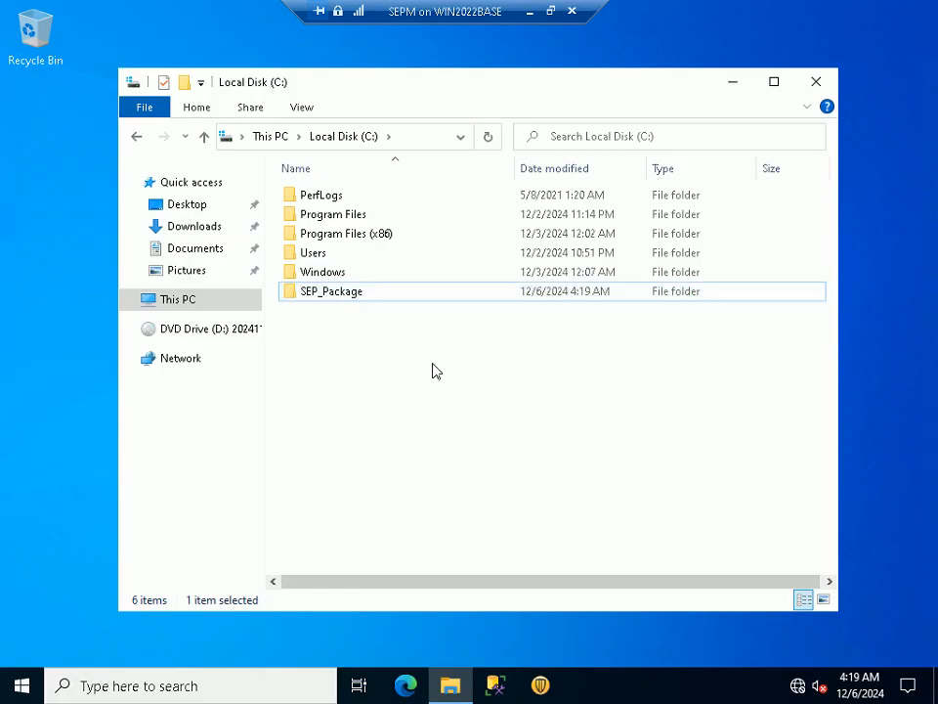
left_click(436, 371)
Show Step 17 about folder sharing in the PowerPoint slide show, then return to the SEPM virtual machine and leave full screen
key("alt+Tab")
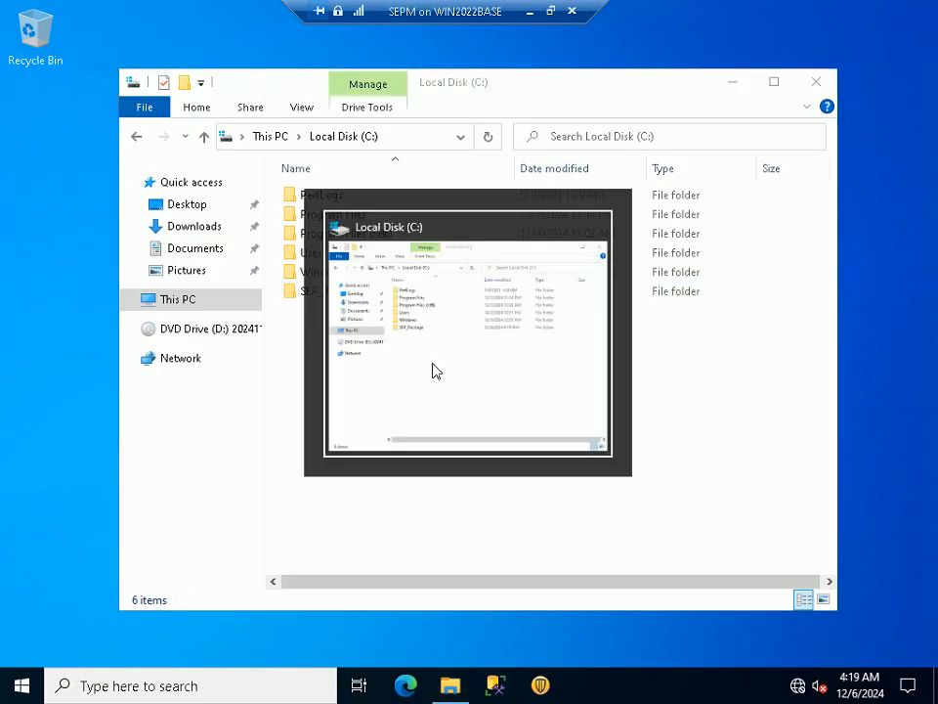
left_click(530, 13)
left_click(260, 336)
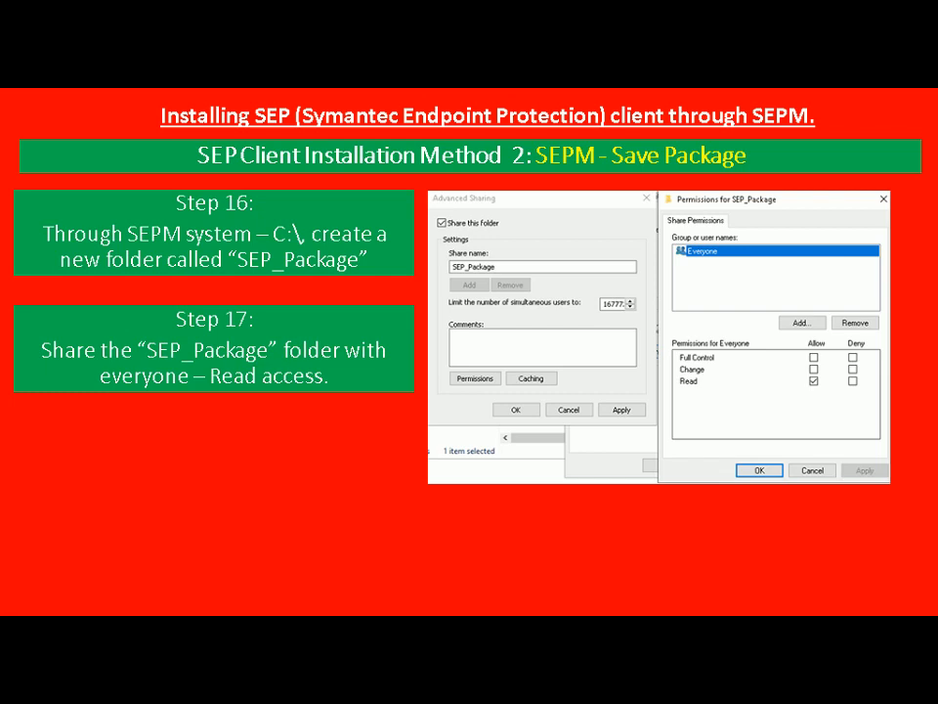
key("alt+Tab")
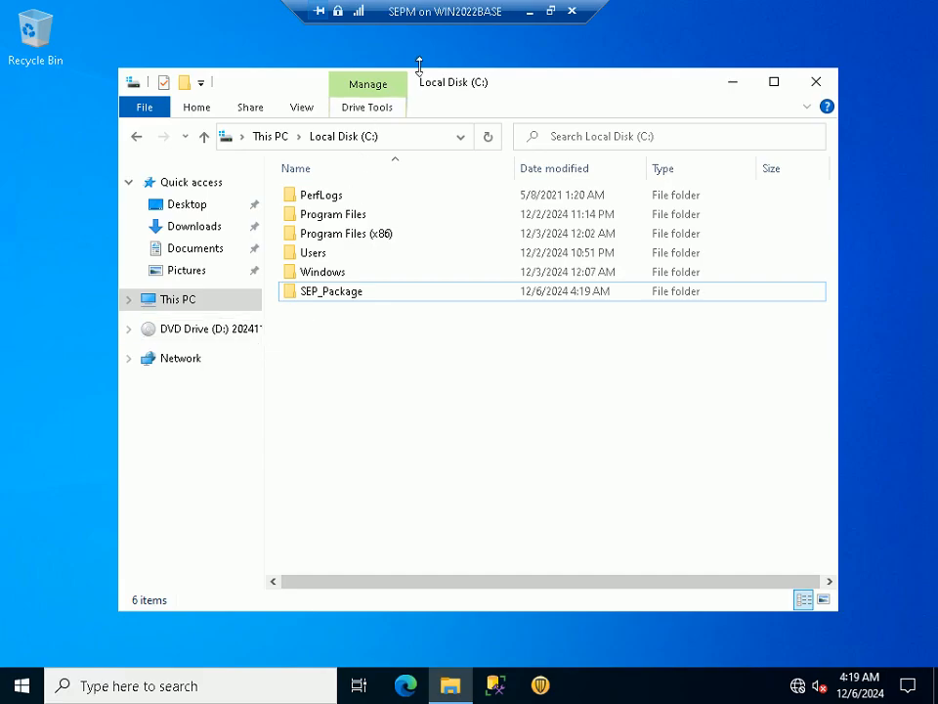
left_click(550, 11)
left_click_drag(490, 198, 489, 152)
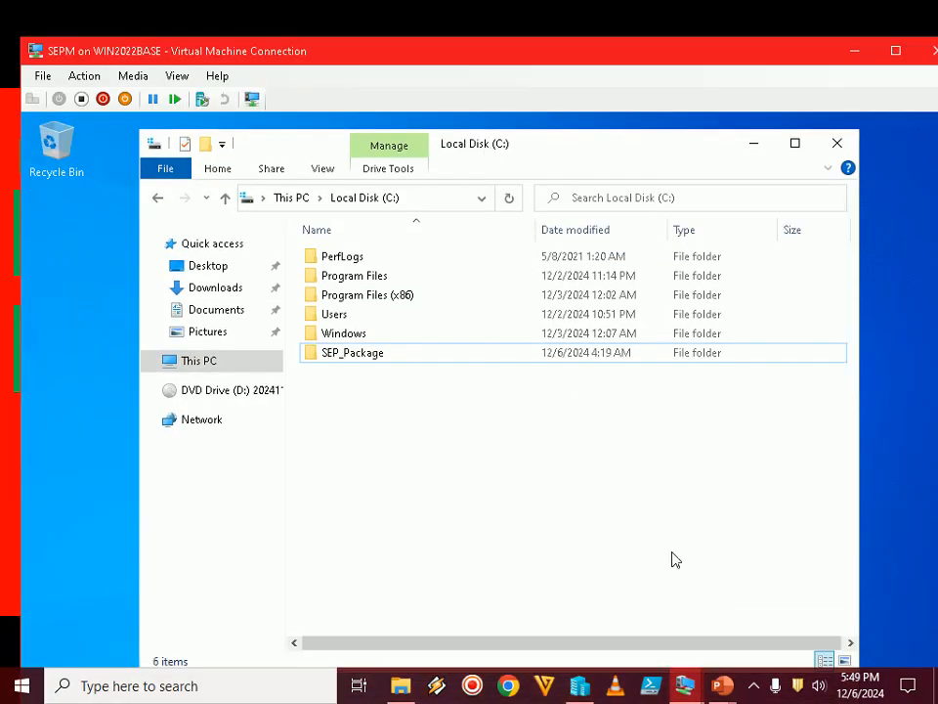
left_click(754, 687)
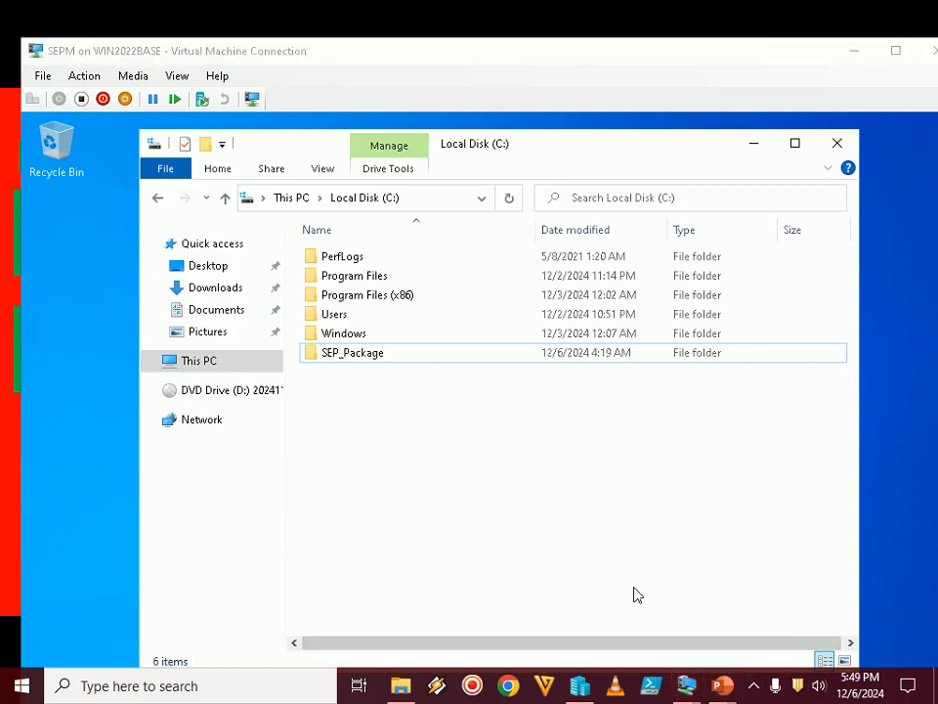
Turn on sharing for the SEP_Package folder in its advanced sharing properties and open the share permissions
left_click(344, 357)
right_click(344, 357)
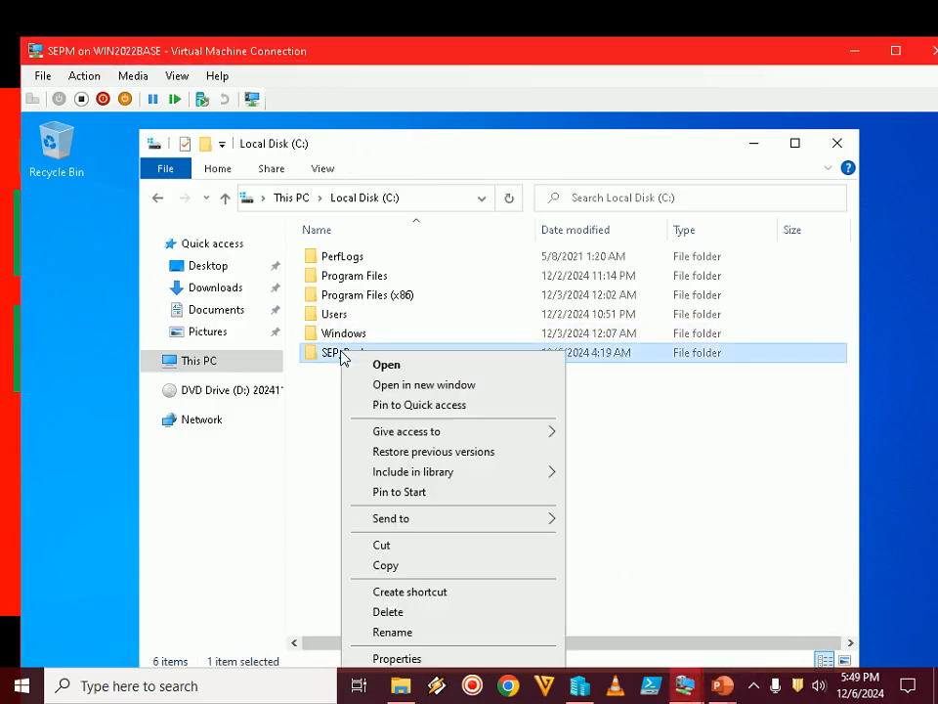
left_click(412, 658)
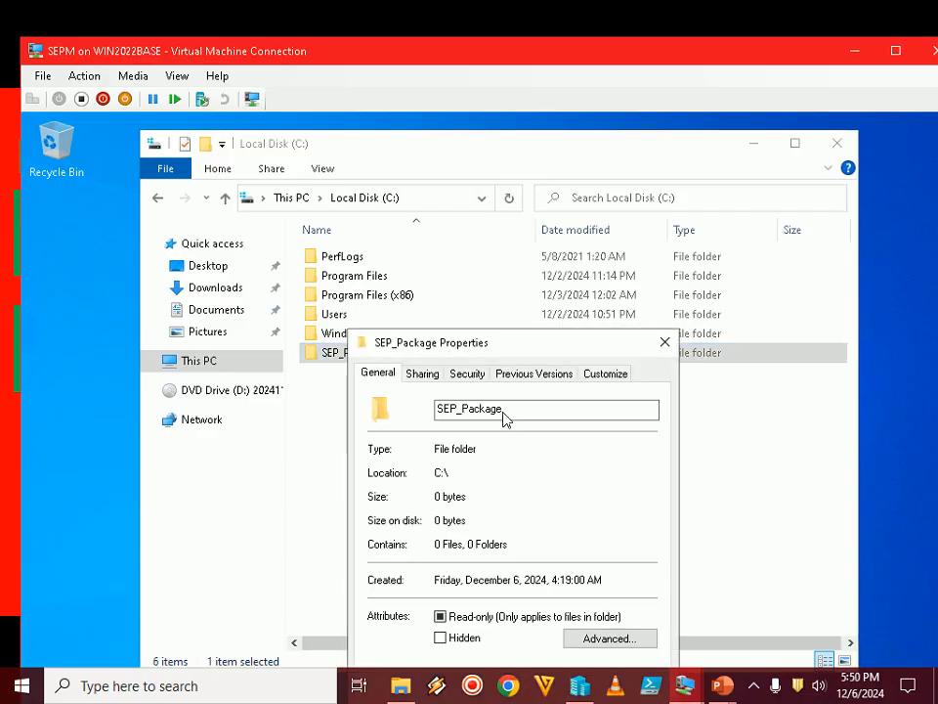
left_click_drag(526, 341, 497, 183)
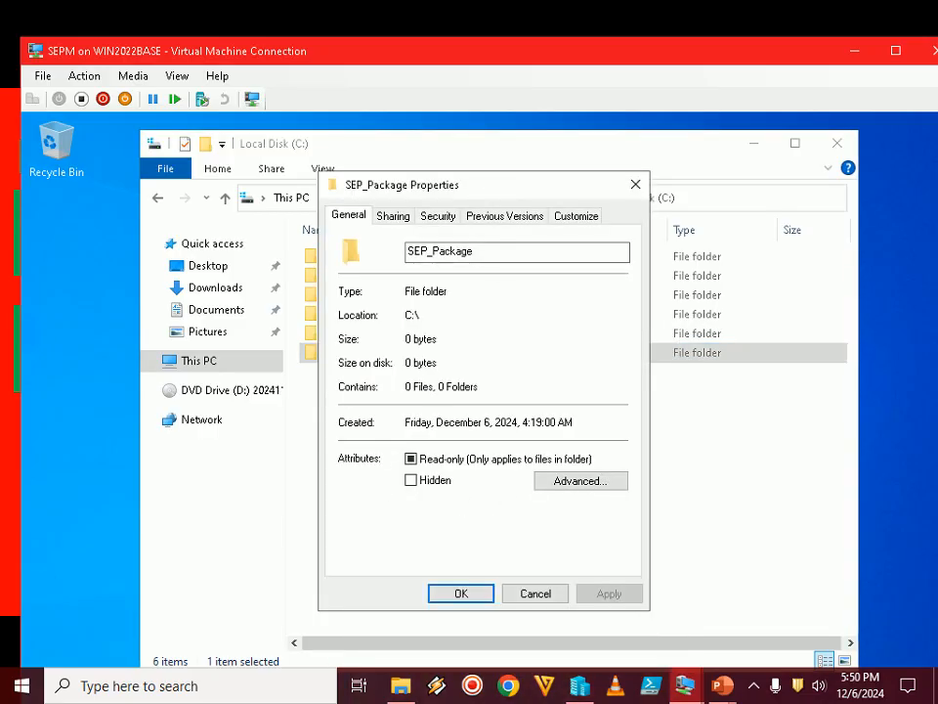
left_click(399, 217)
left_click(413, 434)
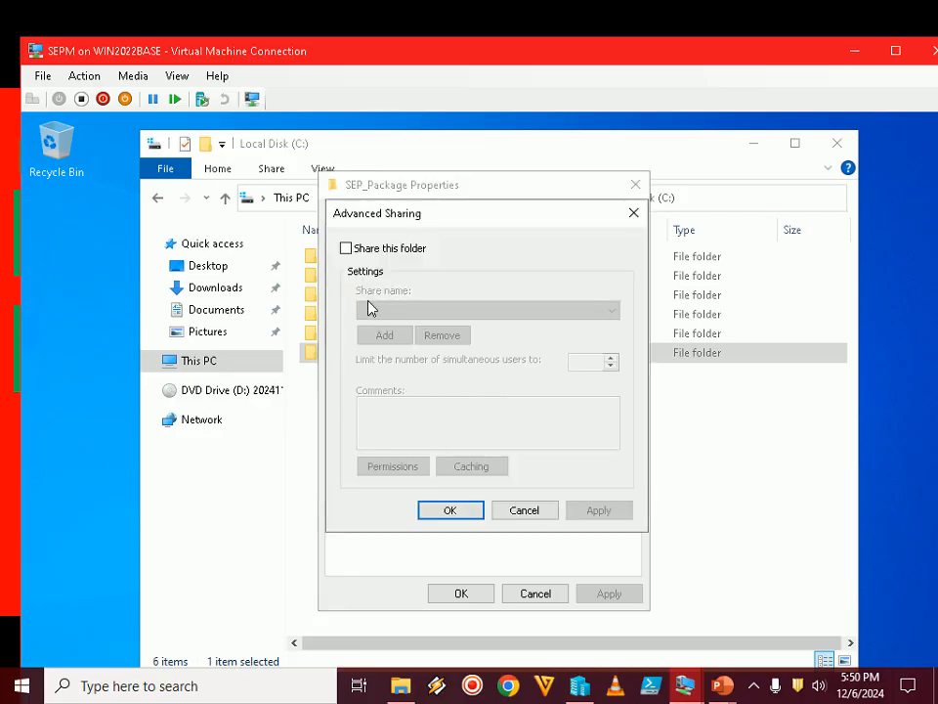
left_click(378, 250)
left_click(396, 467)
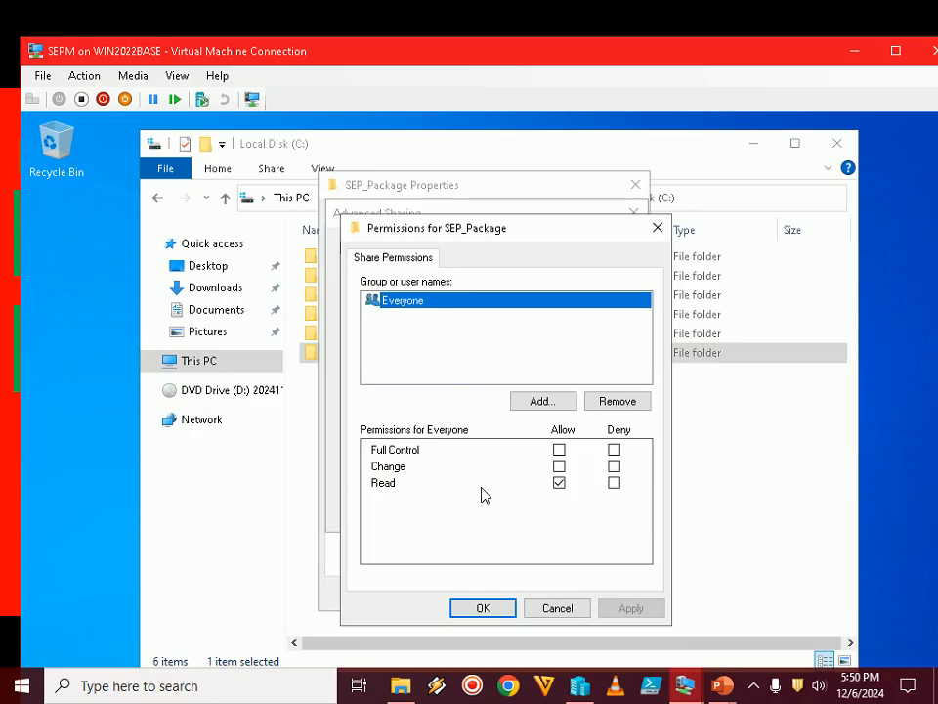
Add the SCCMADMIN domain account to the share permissions of the SEP_Package folder
left_click(536, 401)
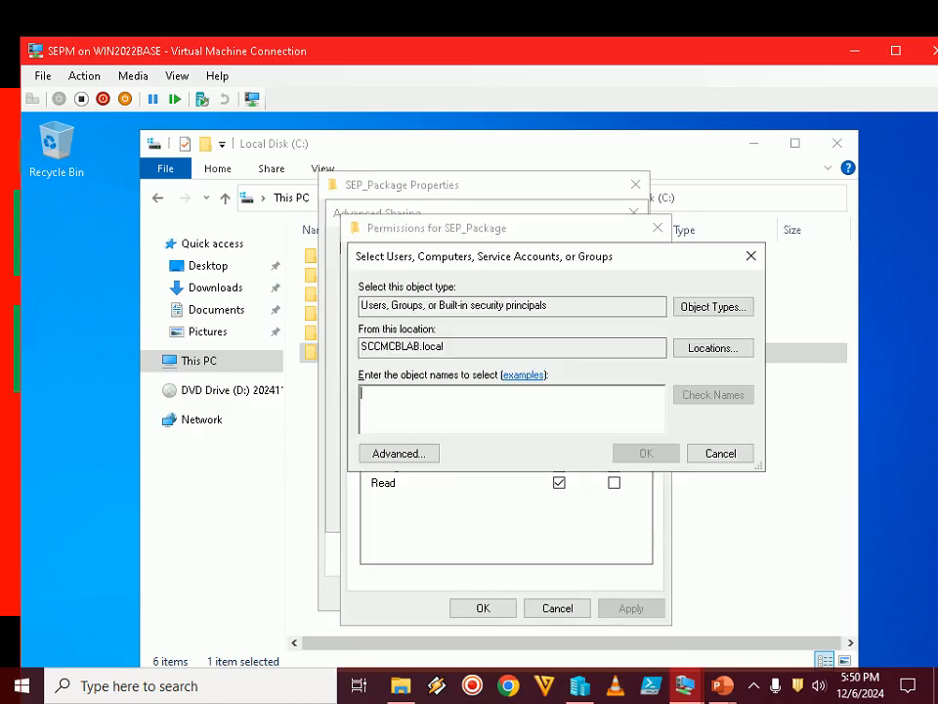
type("s")
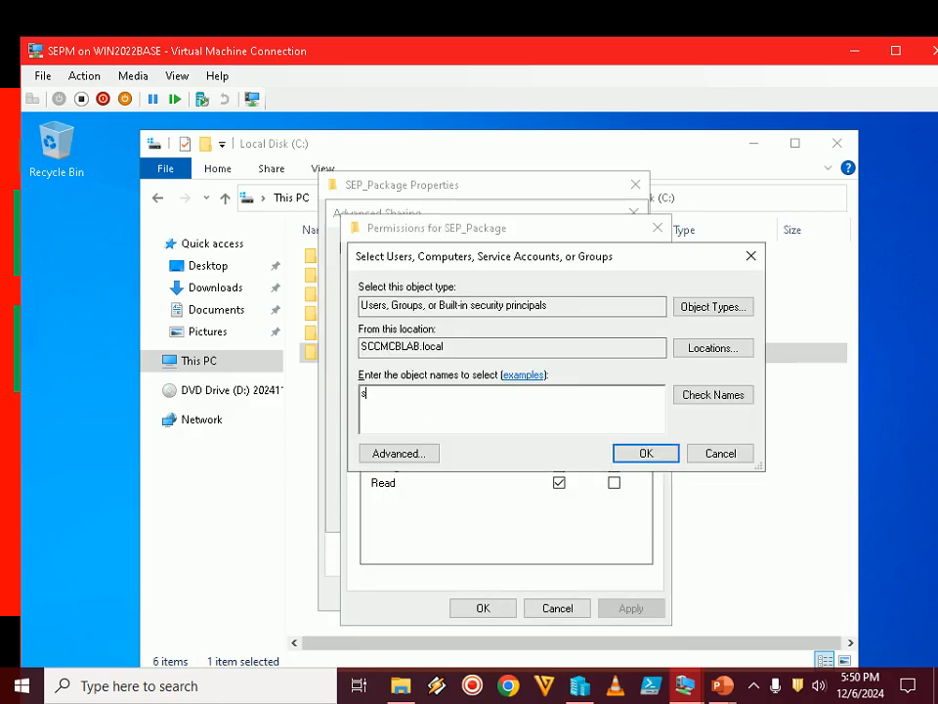
type("ccmadmin")
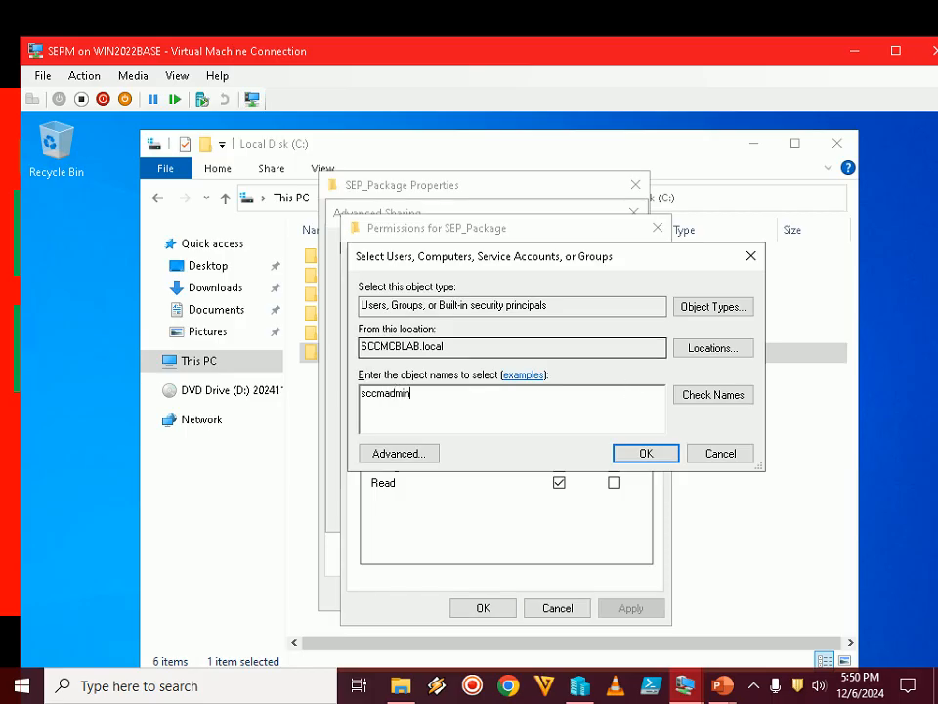
left_click(710, 393)
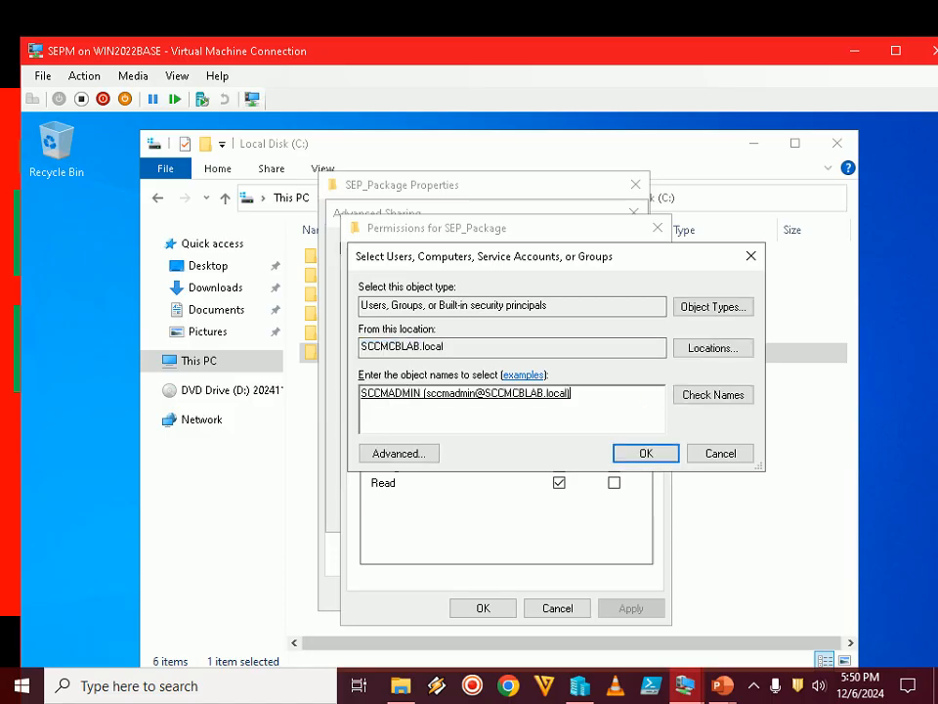
left_click(646, 453)
Allow SCCMADMIN Full Control of the share, apply the sharing settings and close the SEP_Package properties
left_click(559, 449)
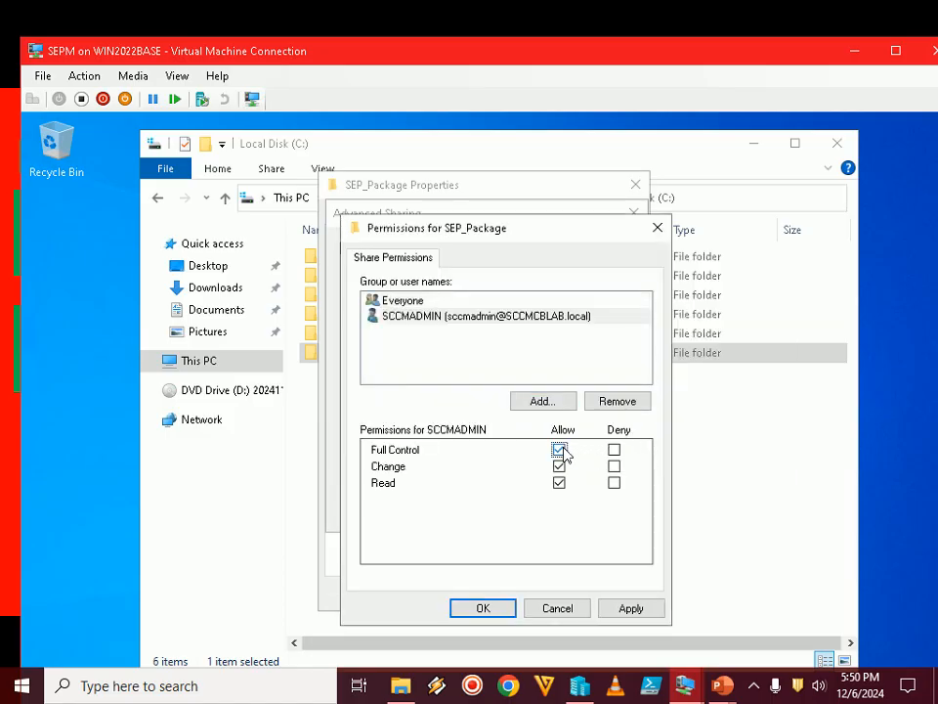
left_click(633, 610)
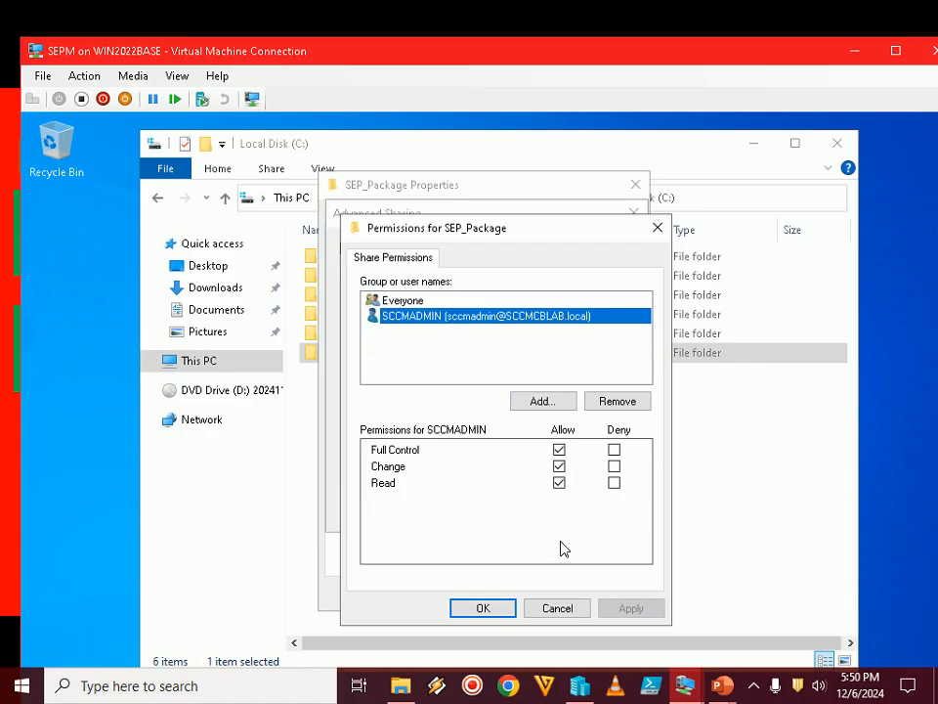
left_click(491, 611)
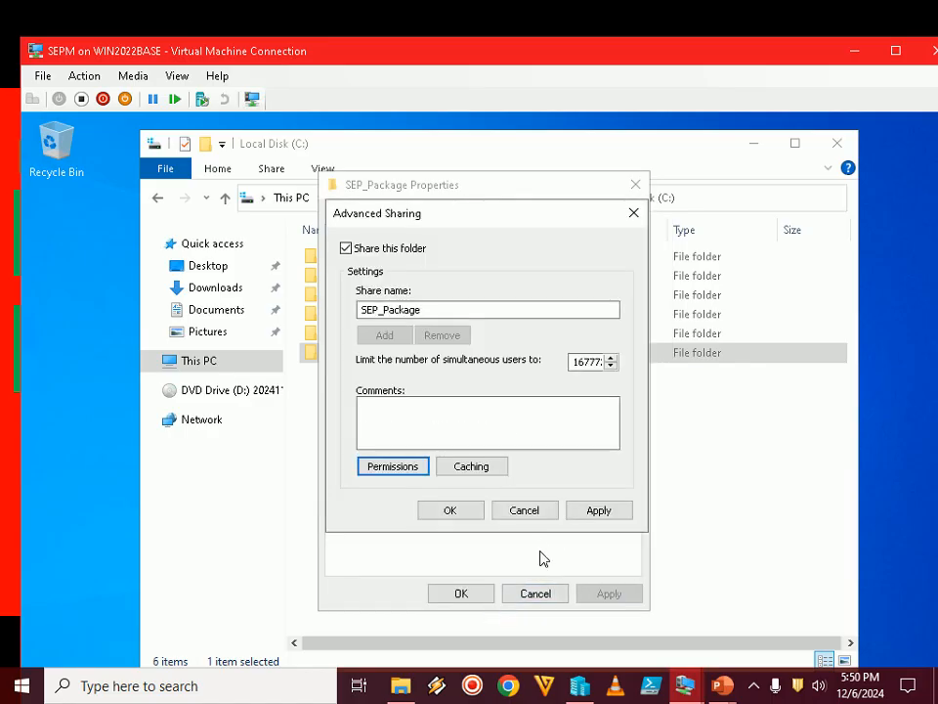
left_click(625, 515)
left_click(450, 509)
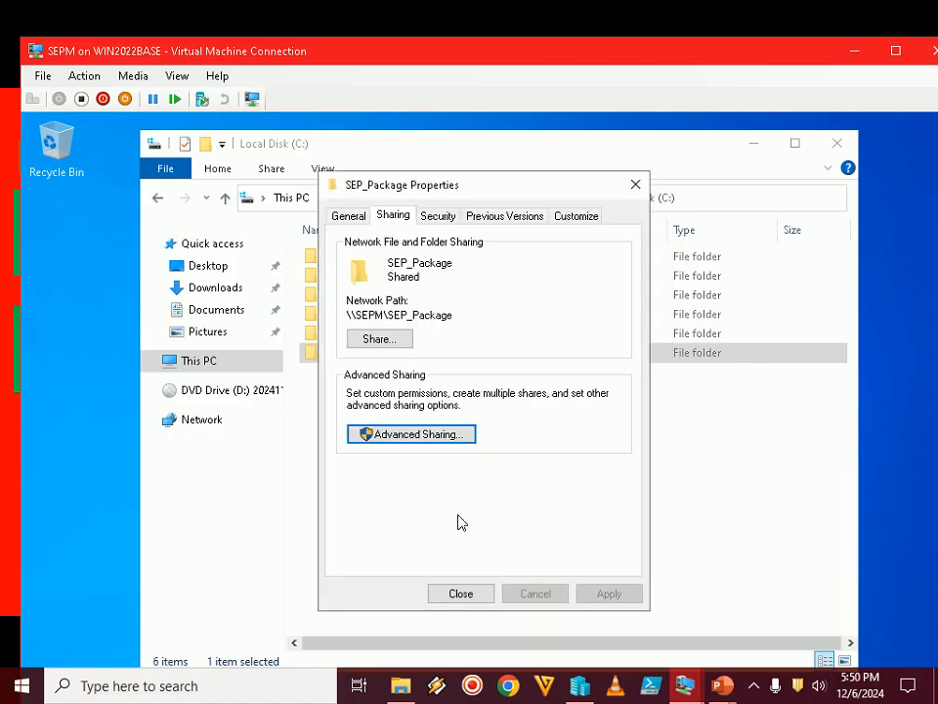
left_click(461, 593)
Show the Step 18 slide about the Getting Started page in the PowerPoint slide show and return to the SEPM virtual machine
mouse_move(722, 685)
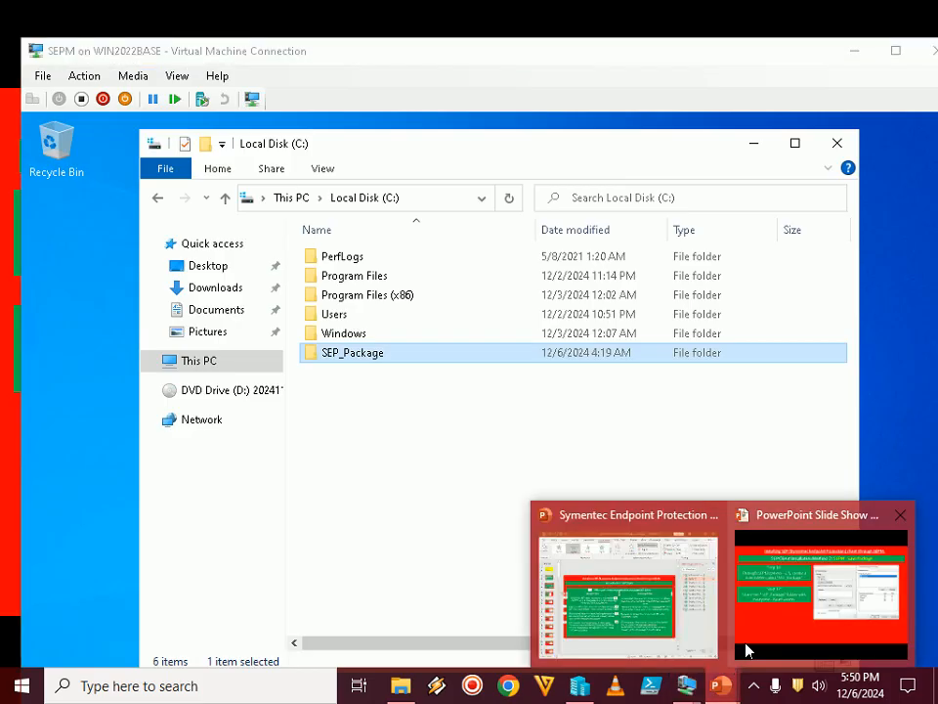
left_click(832, 598)
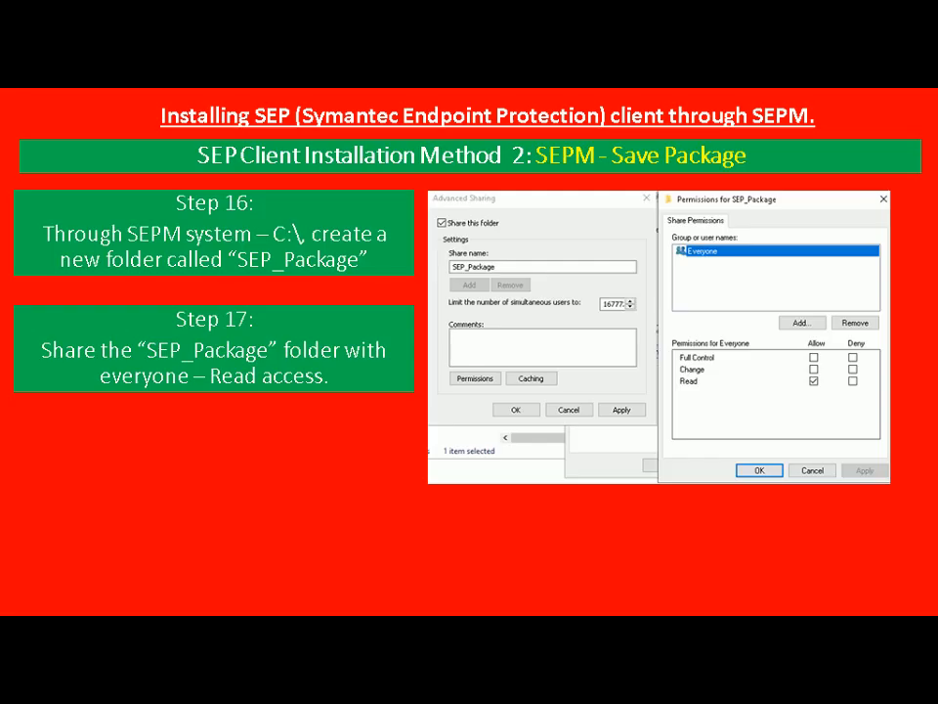
key("Right")
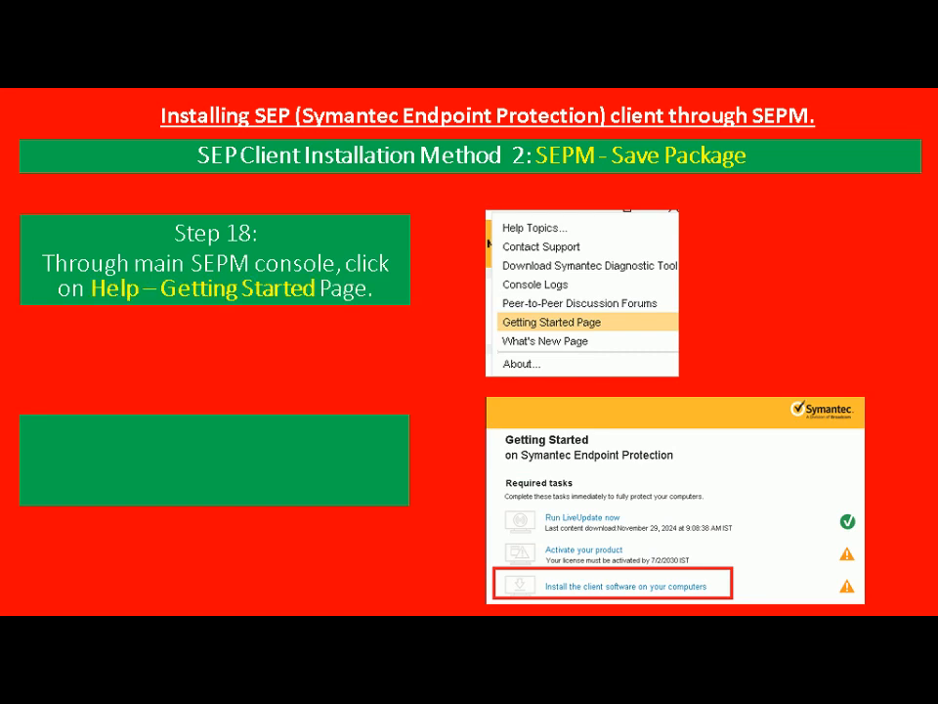
key("alt+Tab")
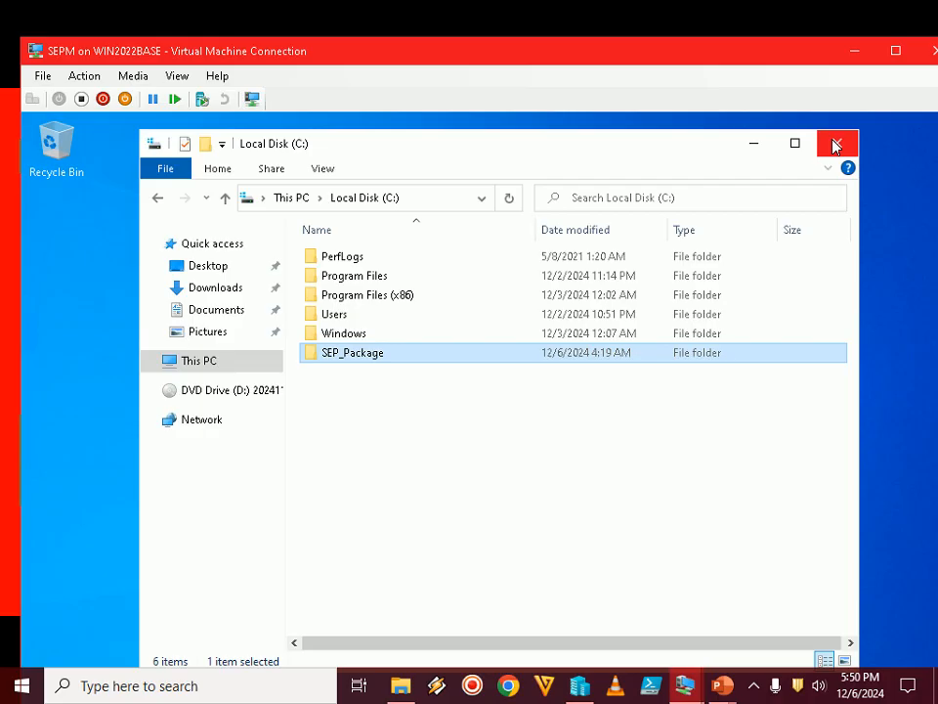
Close File Explorer, show the SEPM virtual machine in full screen and launch Symantec Endpoint Protection Manager
left_click(836, 146)
left_click(896, 53)
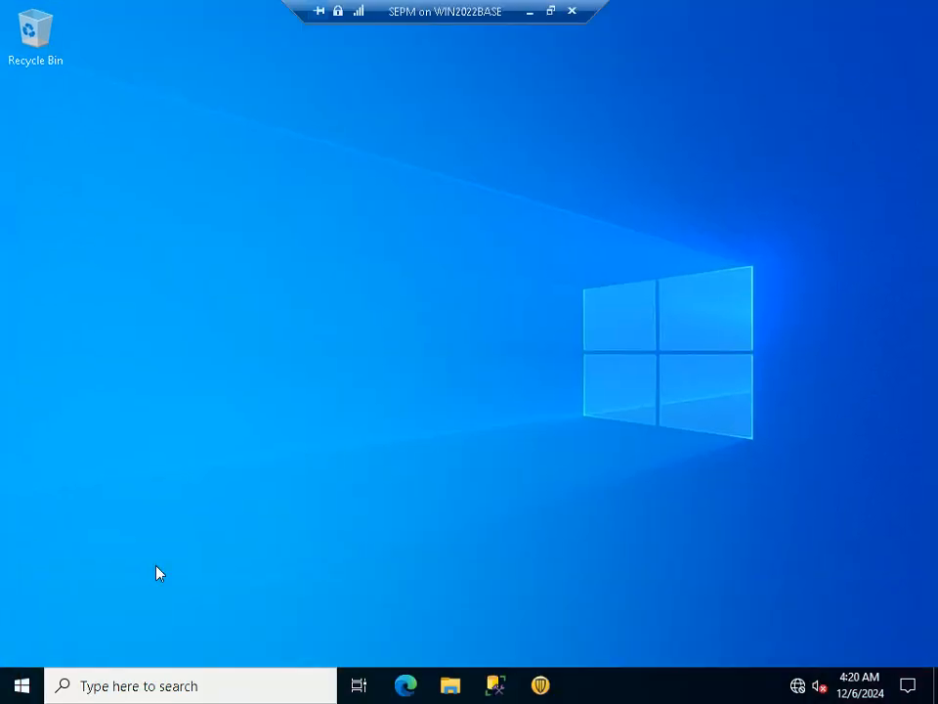
left_click(21, 686)
left_click(684, 592)
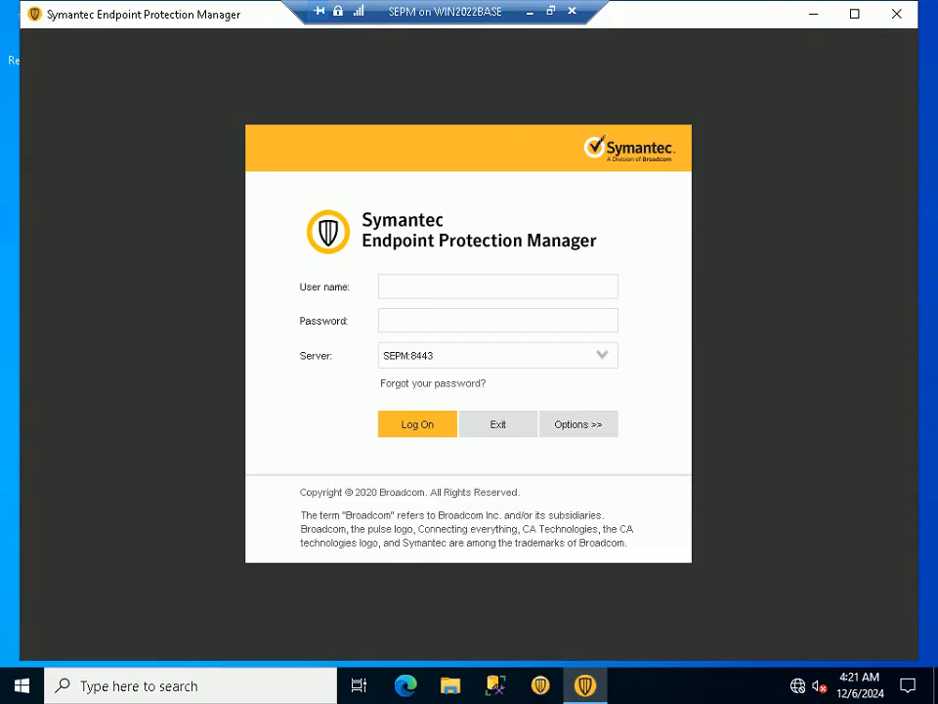
Log on to Symantec Endpoint Protection Manager on server SEPM:8443 as sccmadmin with the account password
type("sccmadmin")
key("Tab")
type("********************")
key("Return")
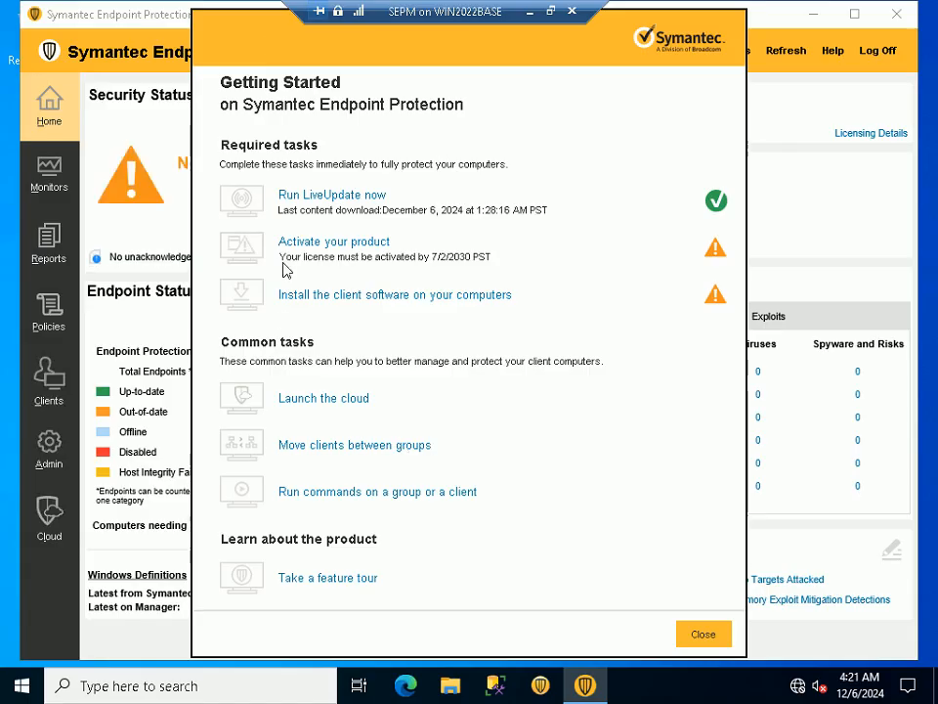
Dismiss the initial Getting Started page and reopen it from the console's help options
left_click(715, 633)
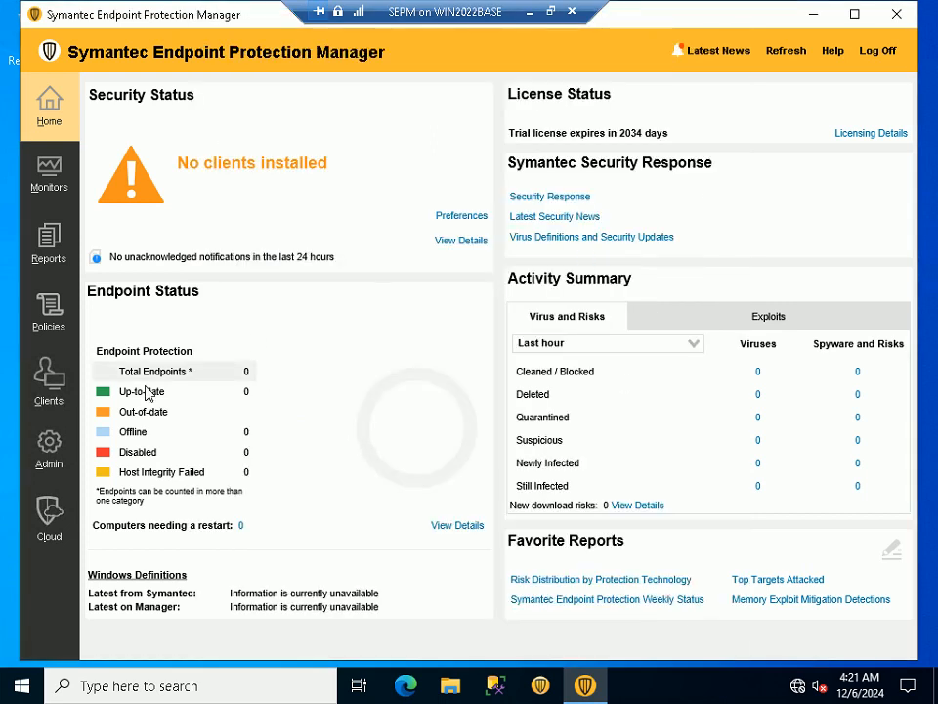
left_click(836, 58)
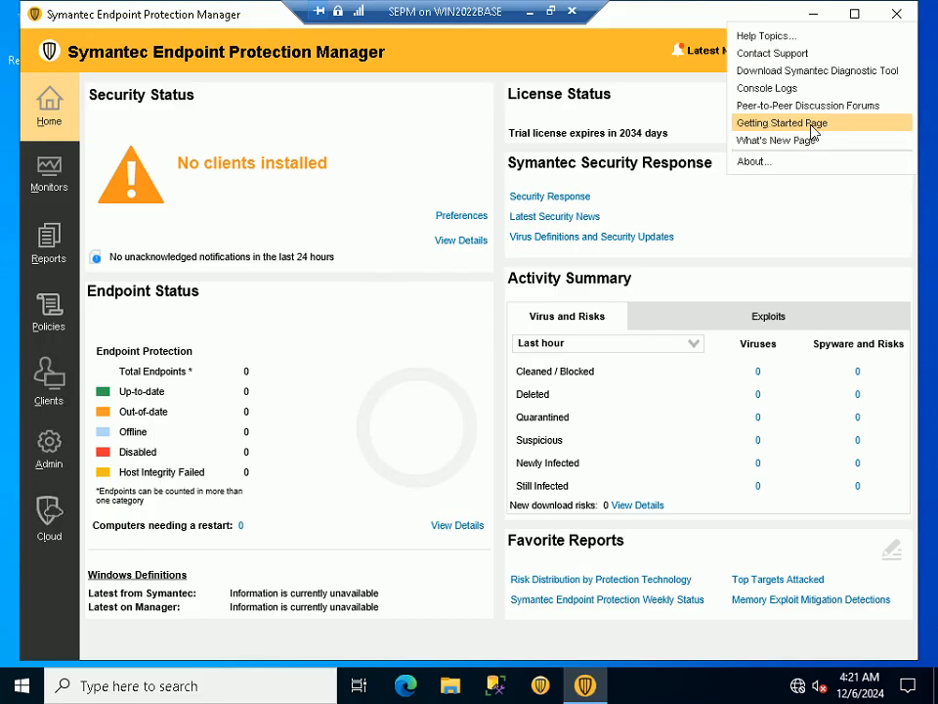
left_click(780, 125)
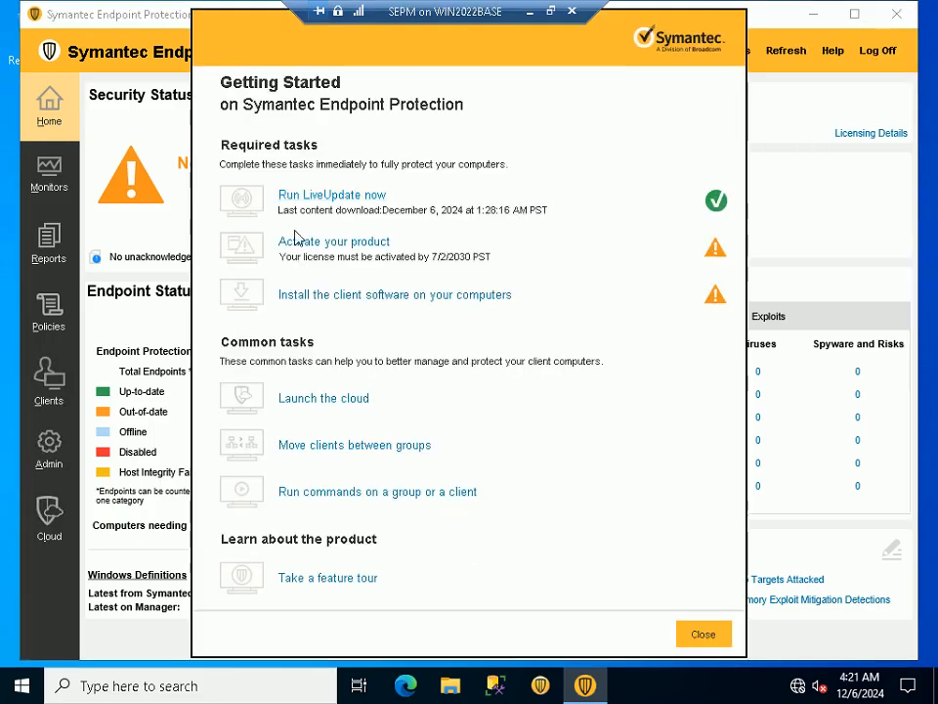
Leave full screen, switch to the PowerPoint slide show and reveal Step 19 about installing the client software
left_click(547, 12)
mouse_move(728, 696)
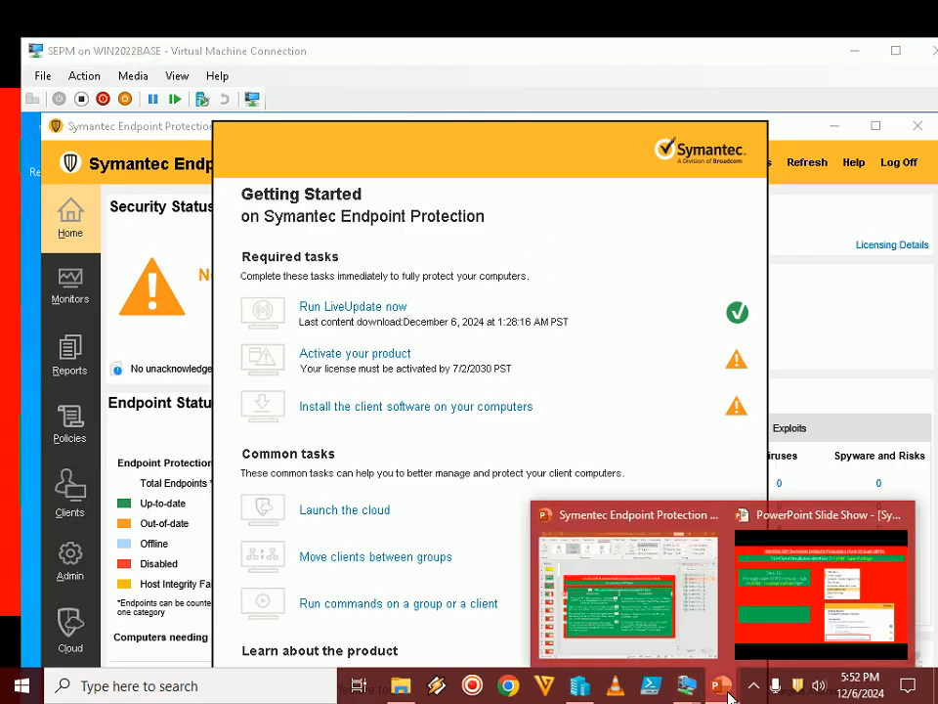
left_click(821, 587)
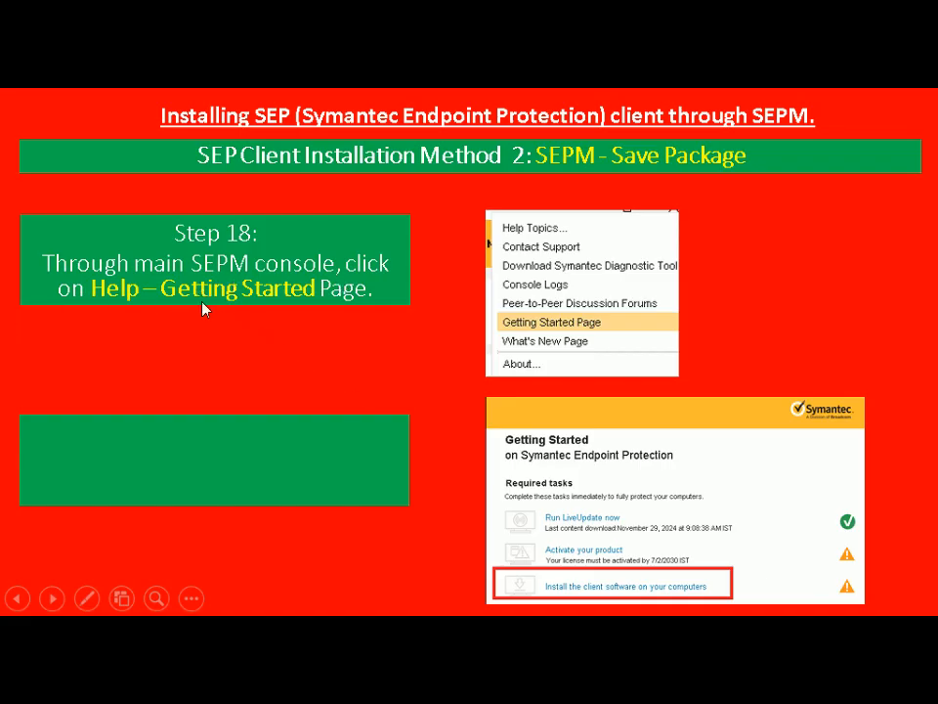
left_click(121, 417)
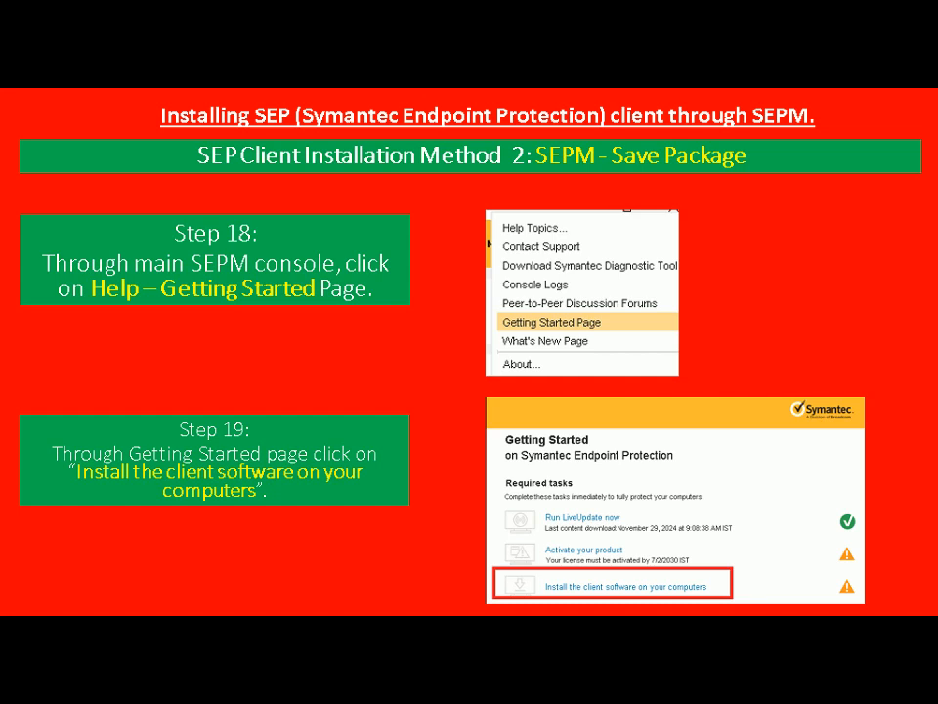
Return to the SEPM virtual machine in full screen and start the client software installation from the Getting Started page
key("alt+Tab")
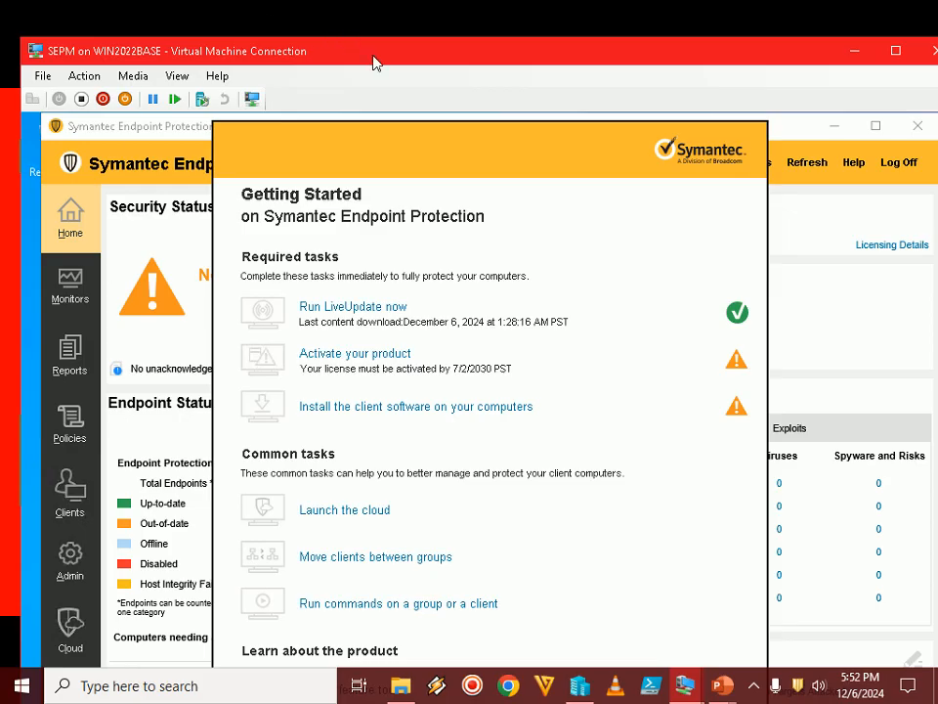
double_click(286, 49)
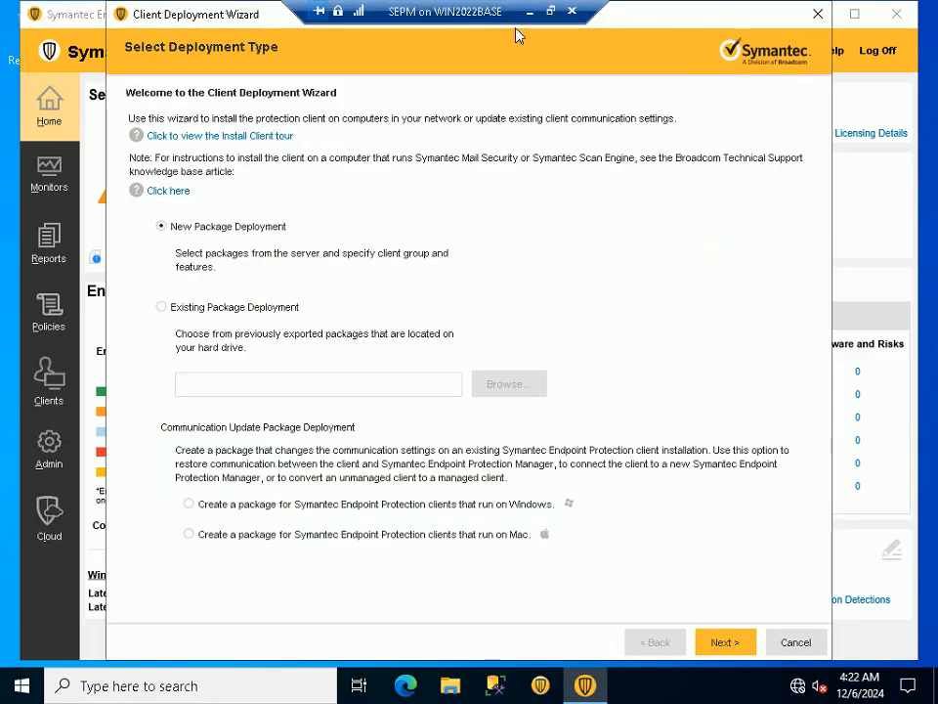
Leave full screen, switch to the PowerPoint slide show and reveal Step 20 about selecting New Package Deployment
left_click_drag(208, 16, 184, 20)
left_click(551, 11)
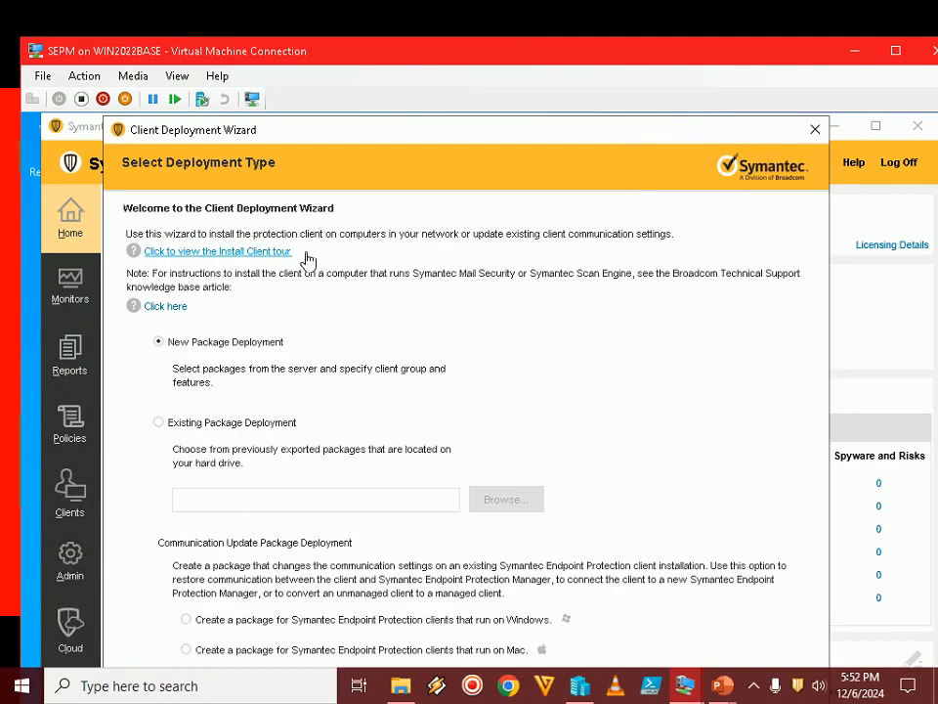
left_click_drag(370, 140, 369, 136)
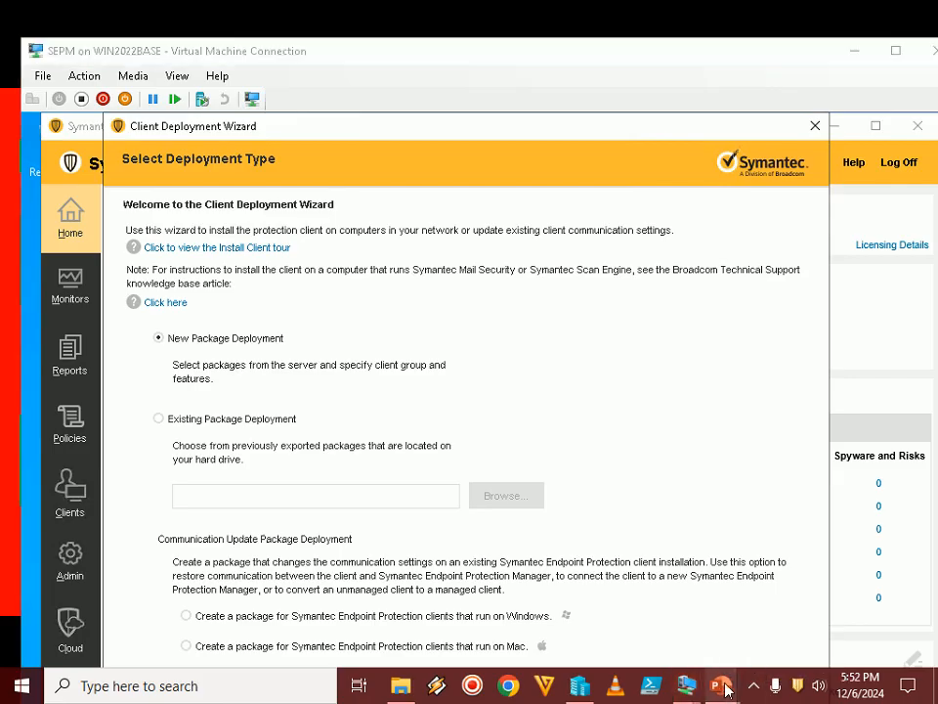
mouse_move(721, 685)
left_click(819, 581)
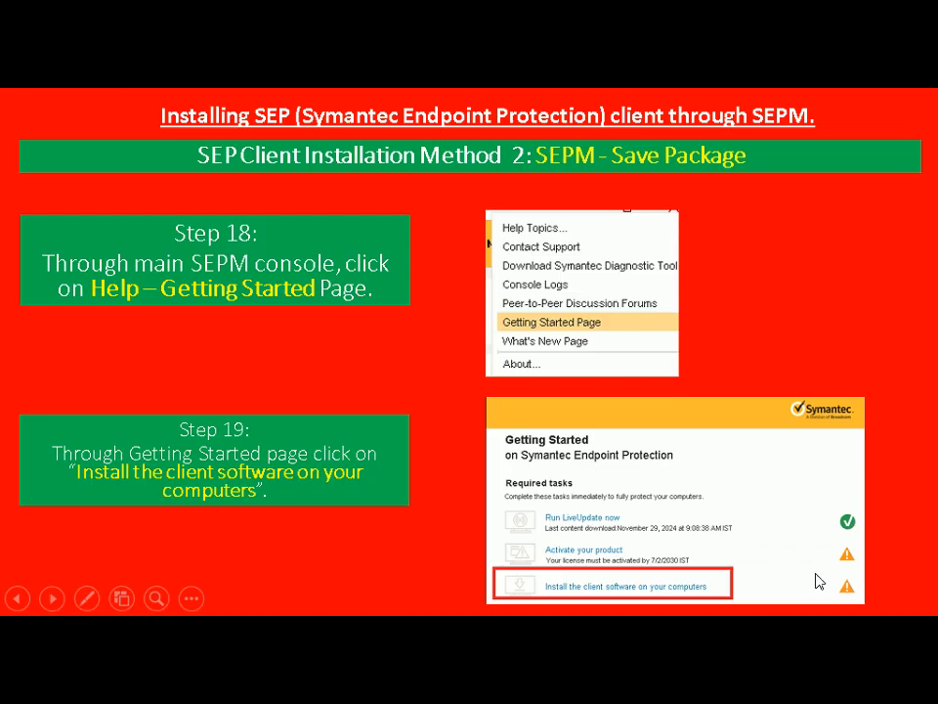
left_click(819, 580)
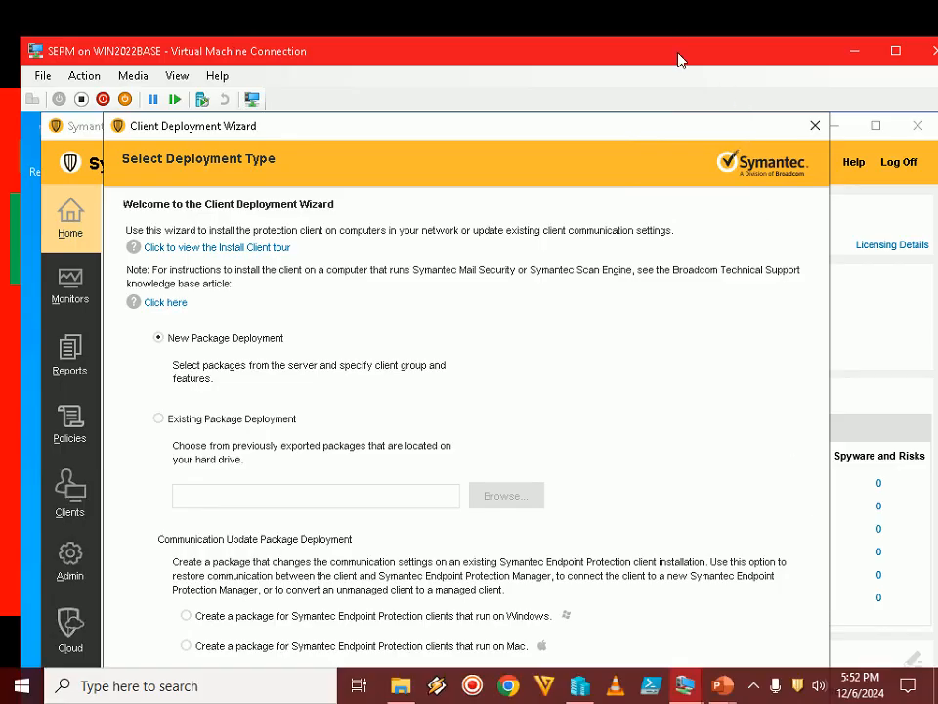
Return to the SEPM virtual machine in full screen and continue the Client Deployment Wizard with New Package Deployment
double_click(671, 61)
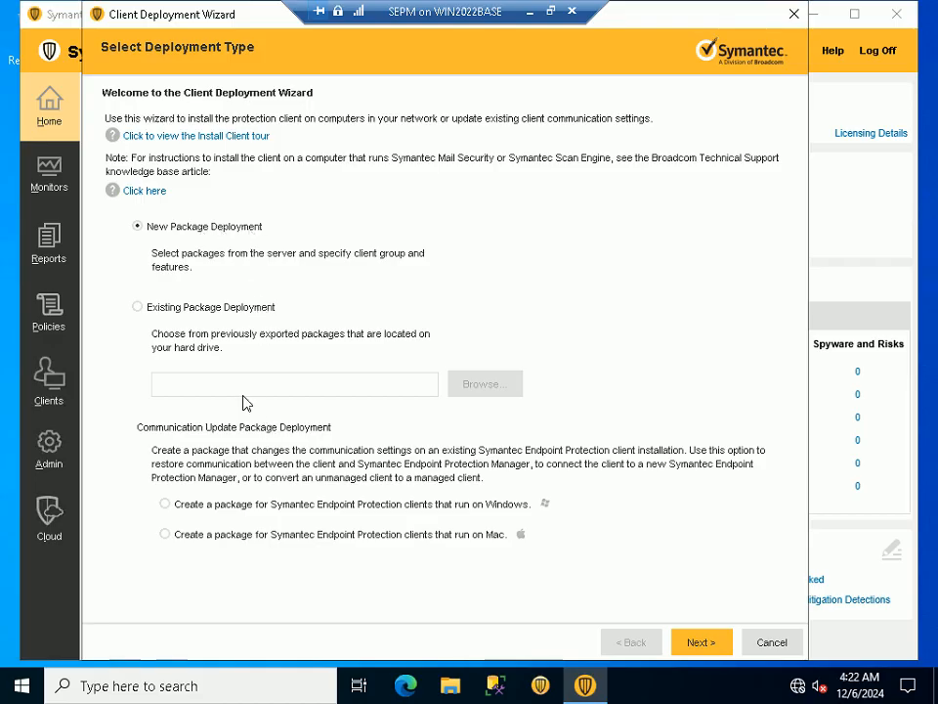
left_click(693, 642)
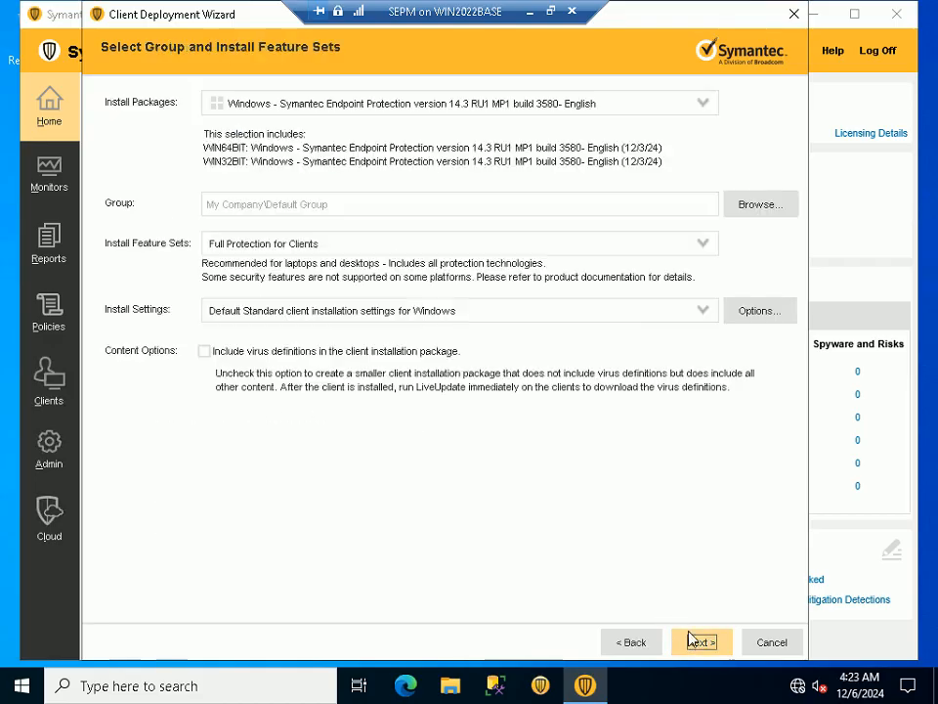
Leave full screen, switch to the PowerPoint slide show and reveal Step 21's Install Packages setting
left_click(551, 14)
mouse_move(736, 692)
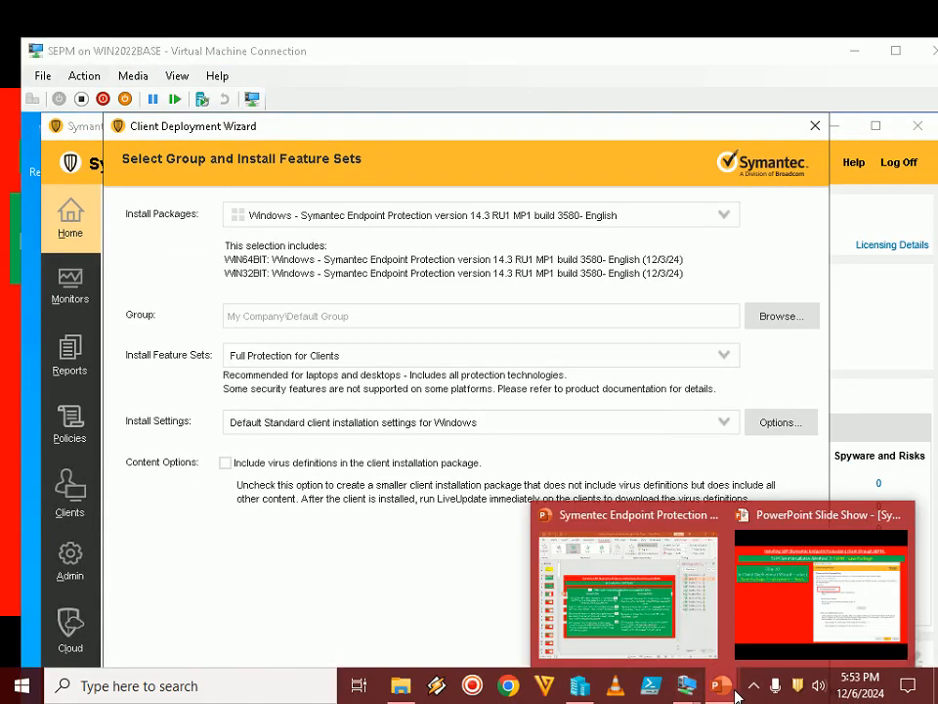
left_click(811, 583)
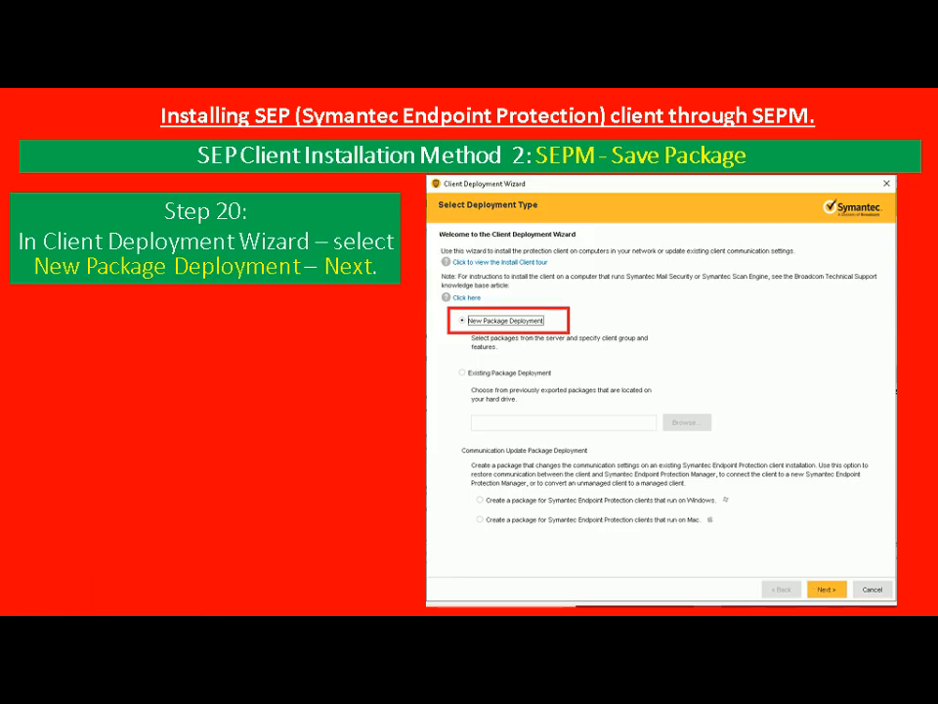
key("Right")
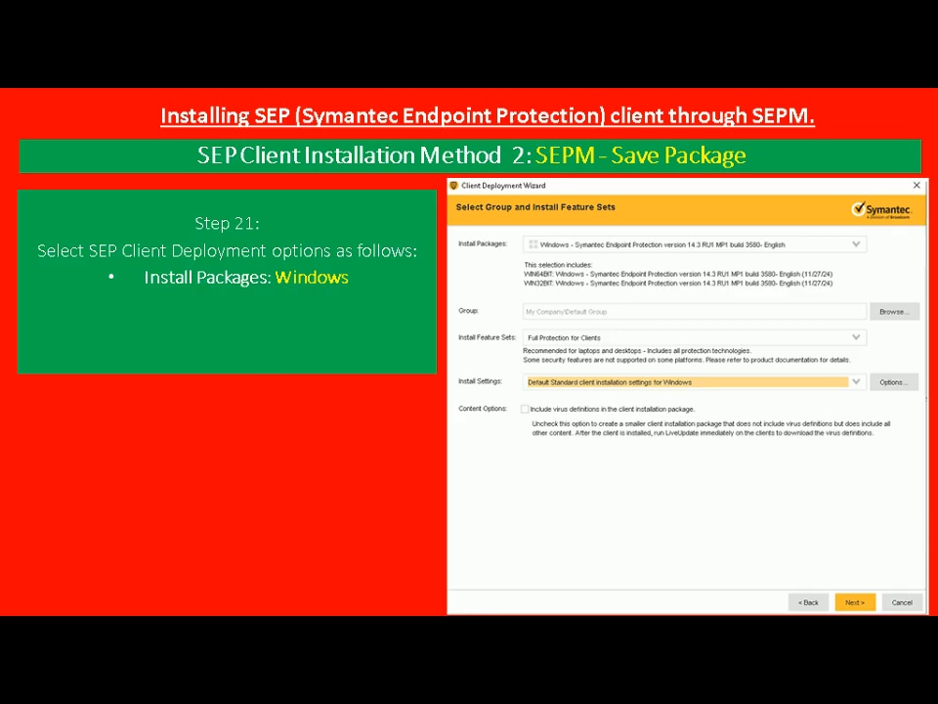
Switch back to the SEPM virtual machine and select the Windows Symantec Endpoint Protection 14.3 RU1 MP1 build 3580 English install package
key("alt+Tab")
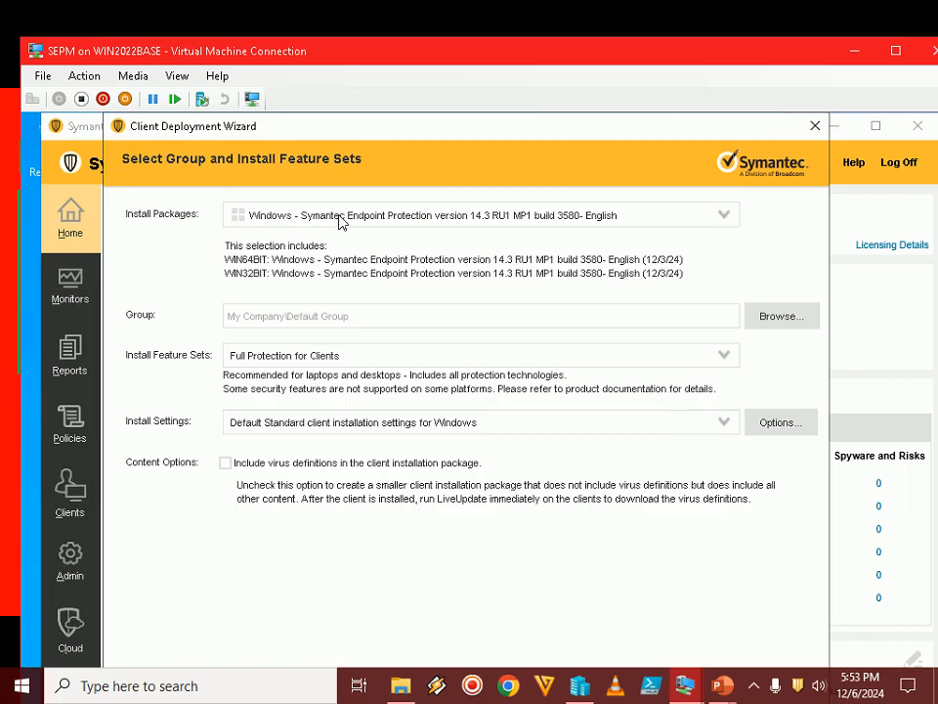
left_click(650, 217)
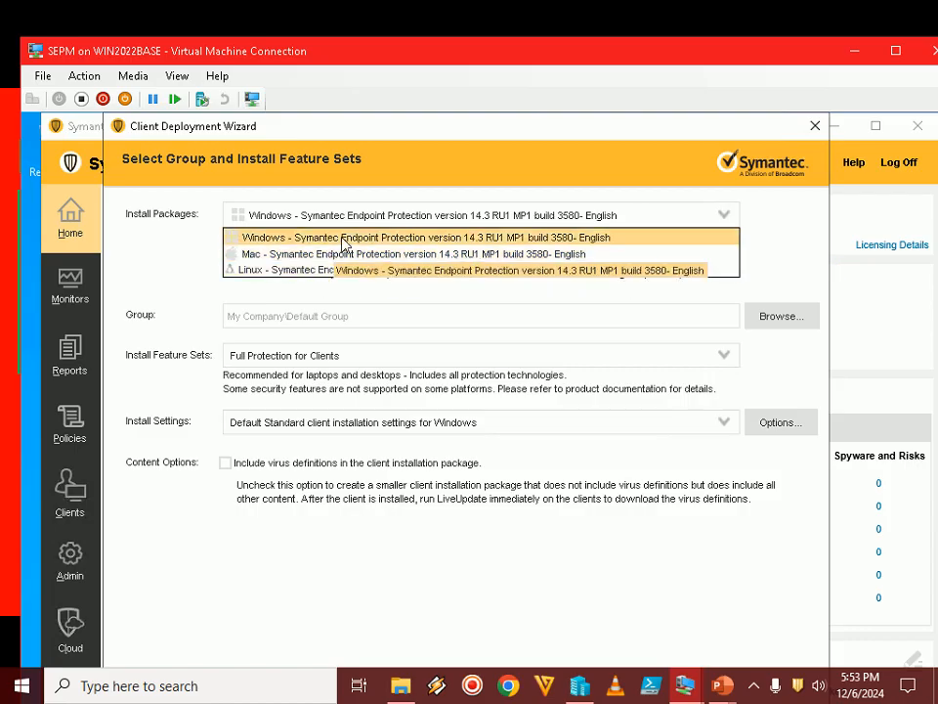
left_click(337, 237)
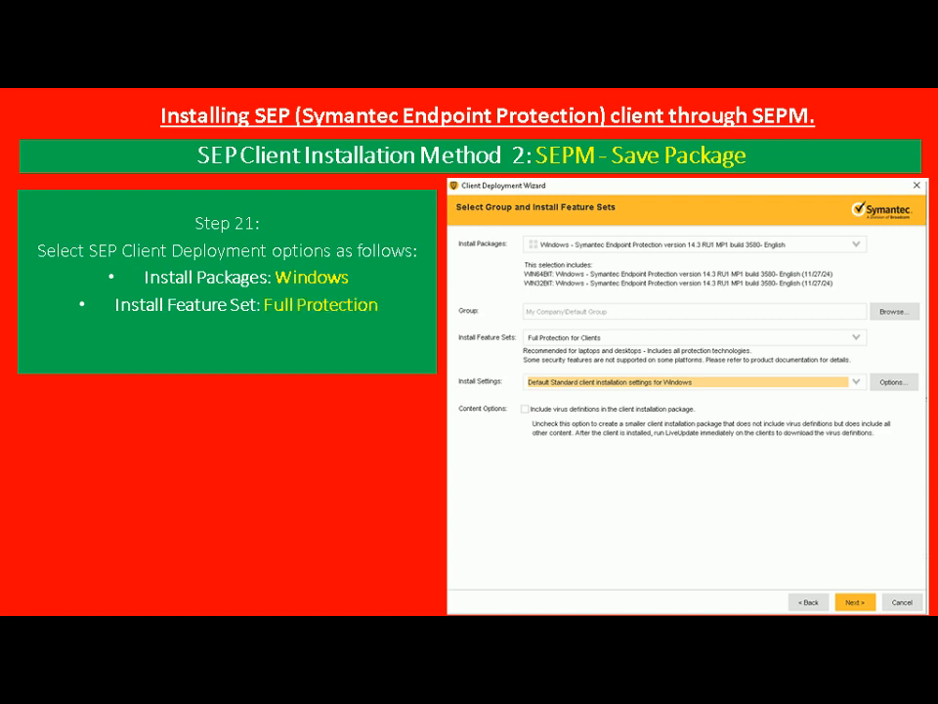
Return from the slide show to the SEPM virtual machine and open the Install Feature Sets choices
key("alt+Tab")
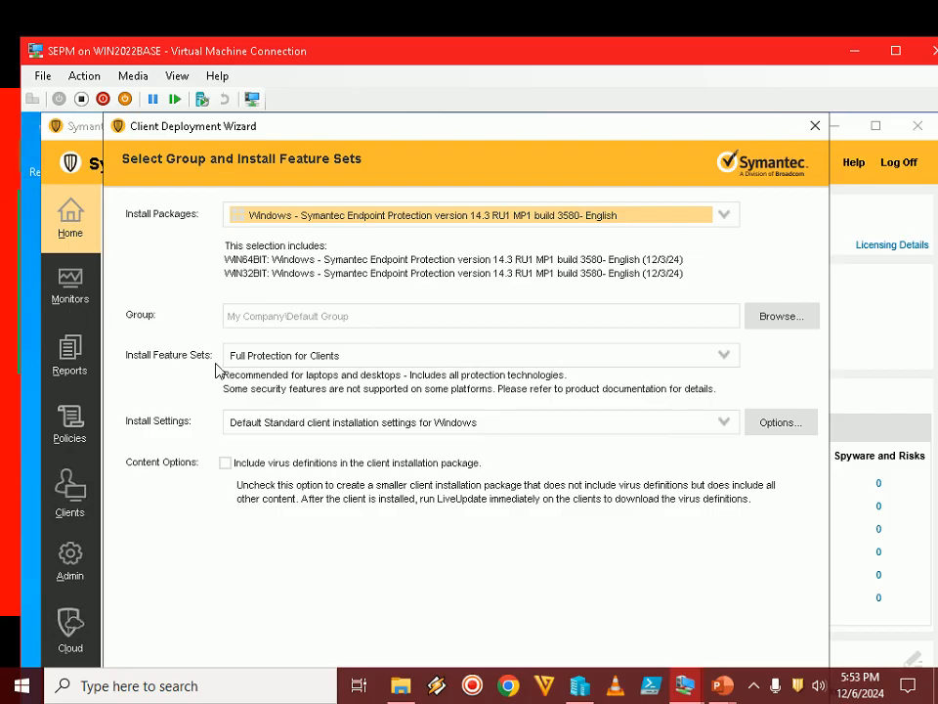
left_click(724, 356)
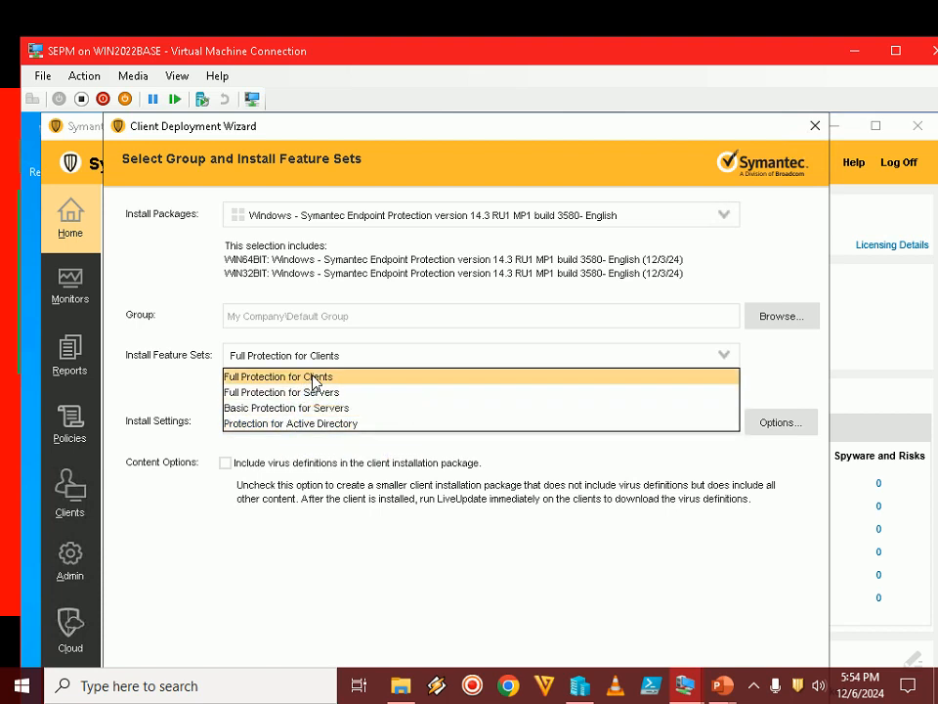
Set the feature set to Full Protection for Clients and the install settings to Default Standard client installation settings for Windows, checking the slide show between them
left_click(311, 378)
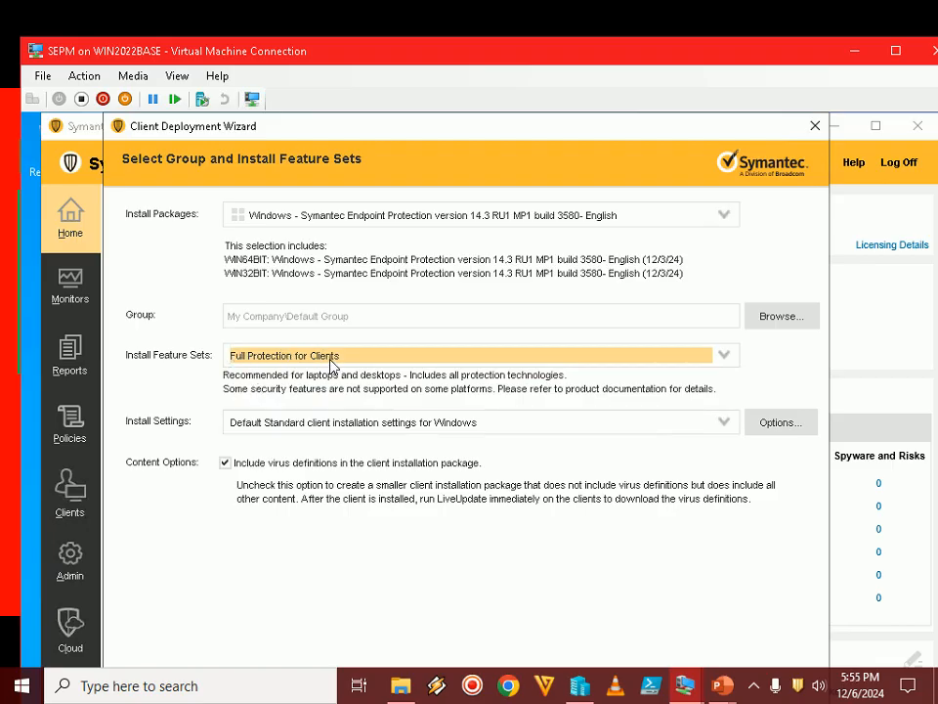
left_click(719, 690)
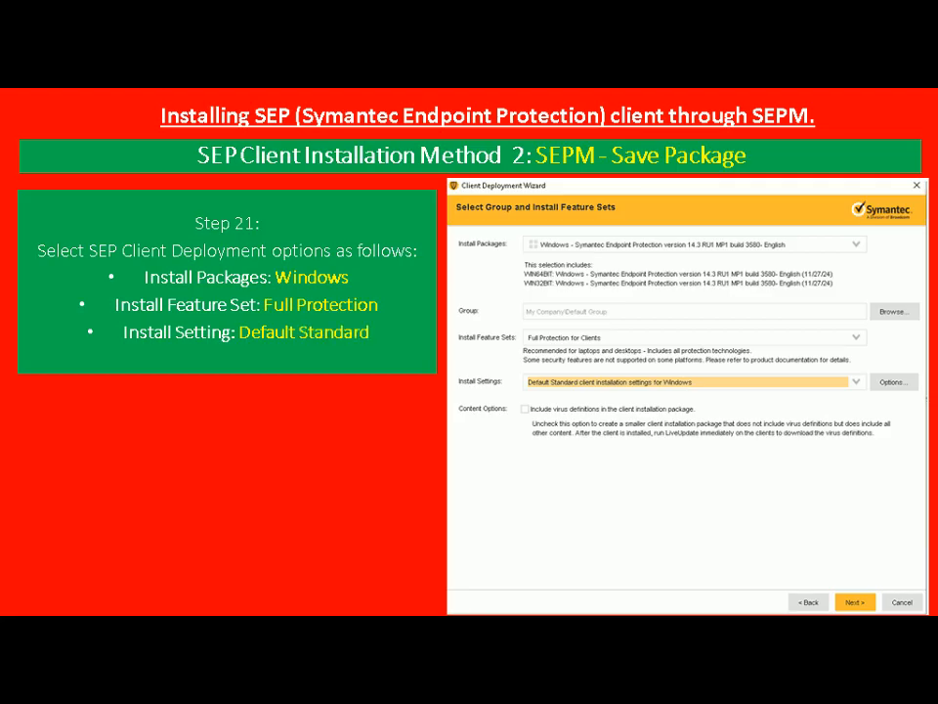
key("alt+Tab")
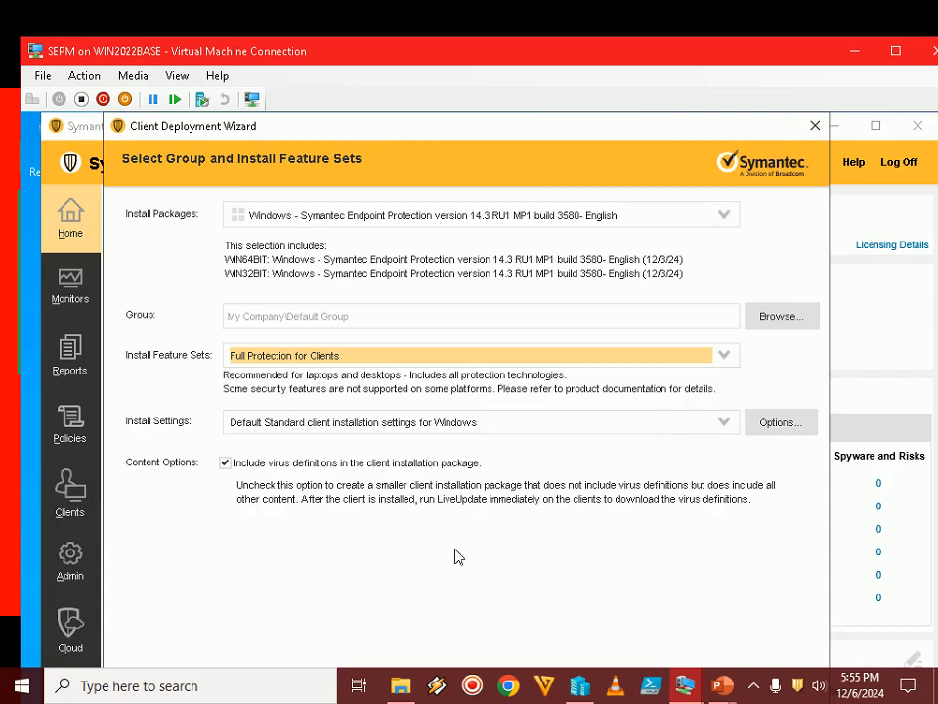
left_click(311, 422)
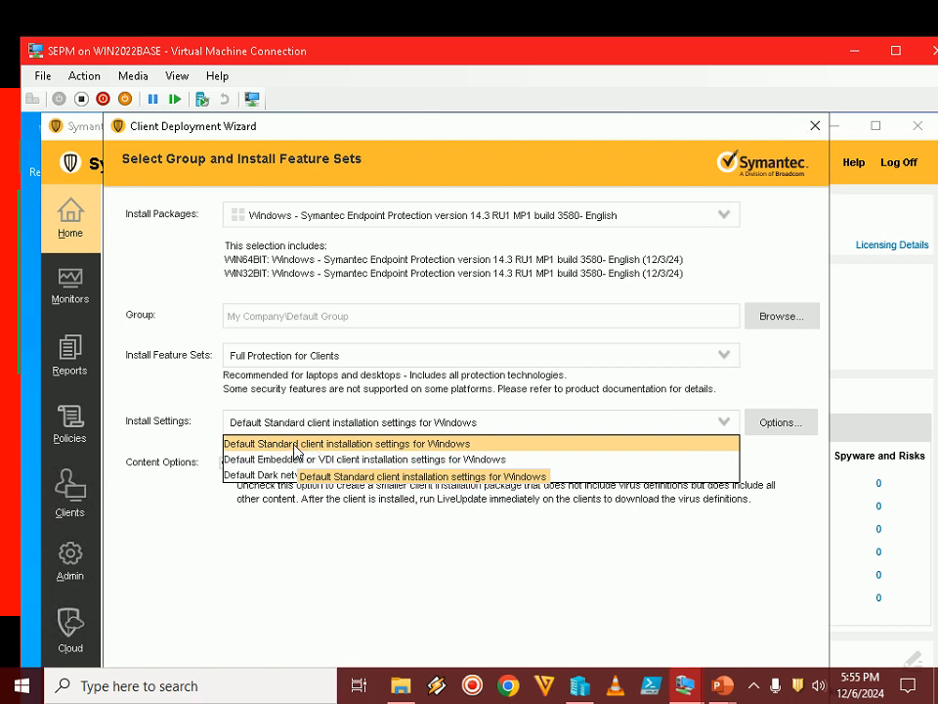
left_click(297, 451)
Check Step 21 in the PowerPoint slide show, then return to the SEPM virtual machine in full screen and continue to the installation method page
mouse_move(721, 689)
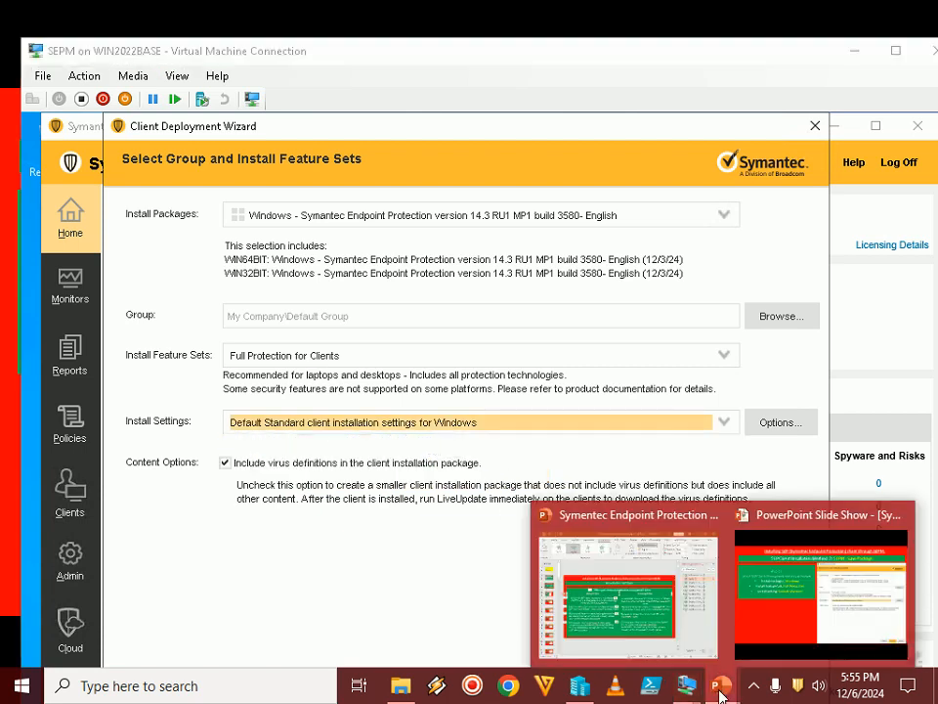
left_click(760, 610)
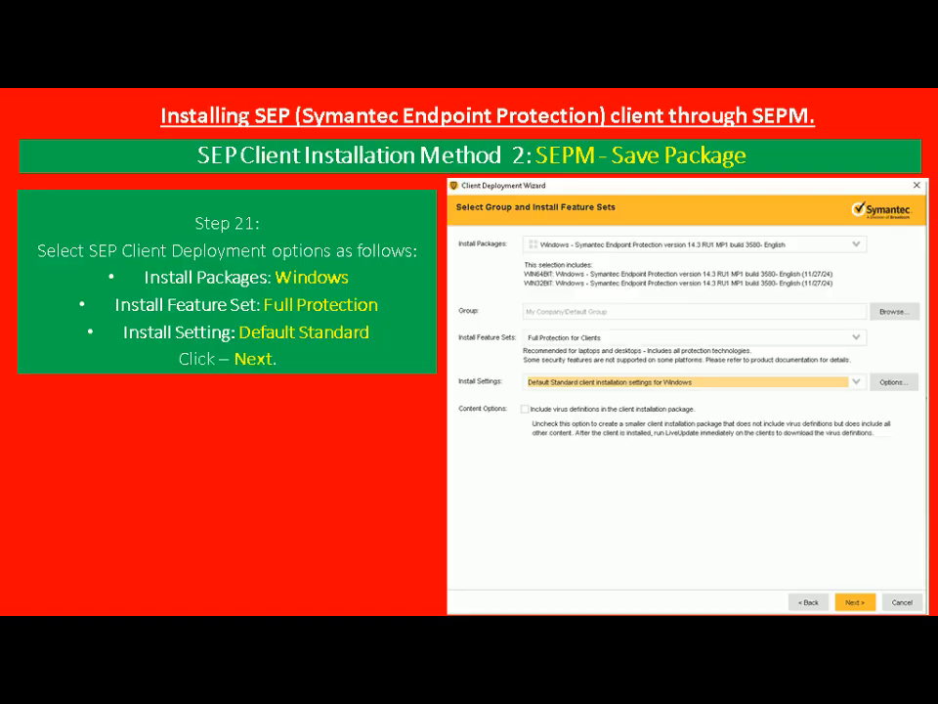
key("alt+Tab")
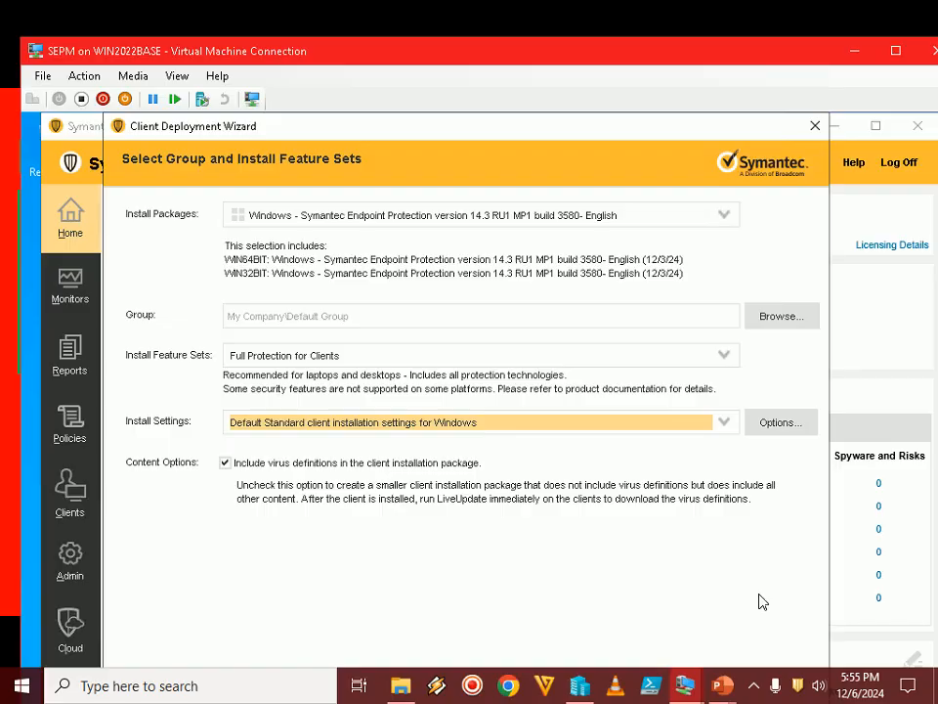
double_click(658, 57)
left_click(701, 642)
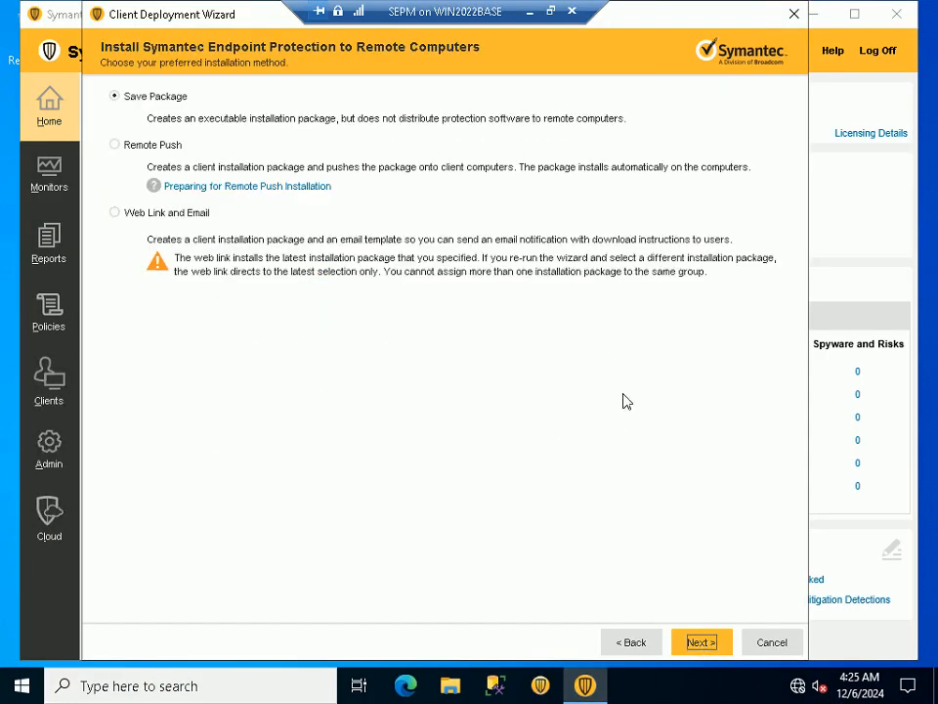
Leave full screen and switch to the PowerPoint slide show to read Step 22 on the Save Package option
left_click(551, 12)
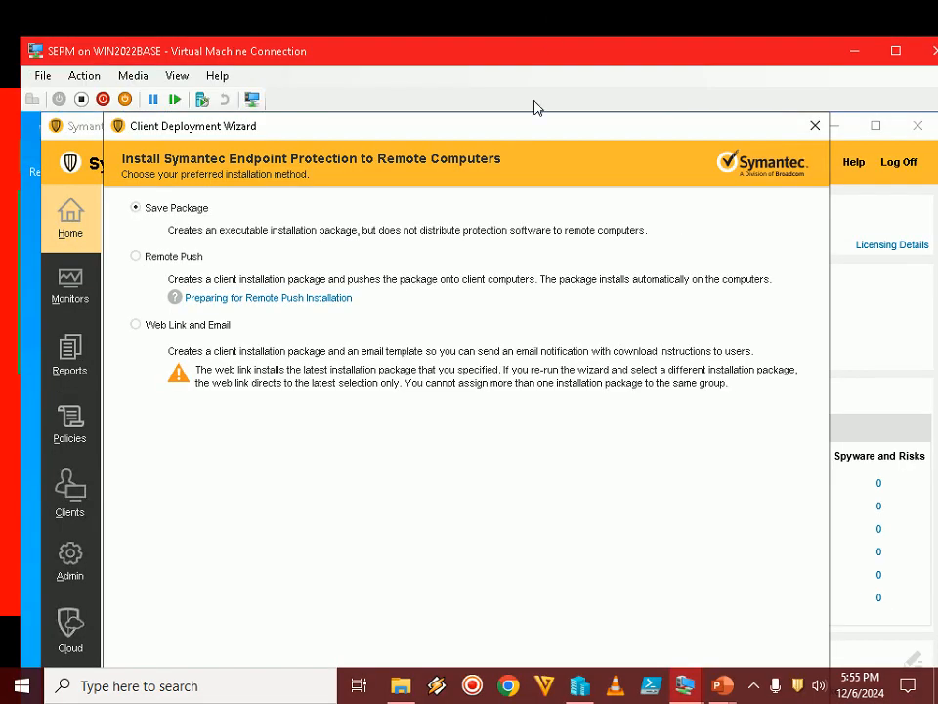
left_click(720, 685)
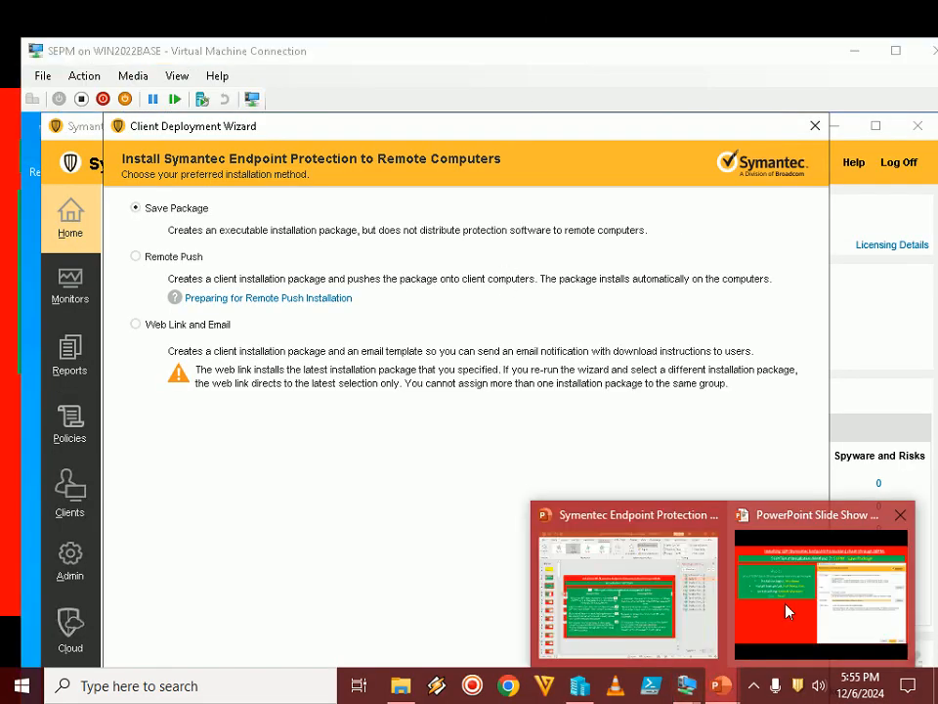
left_click(788, 612)
left_click(779, 608)
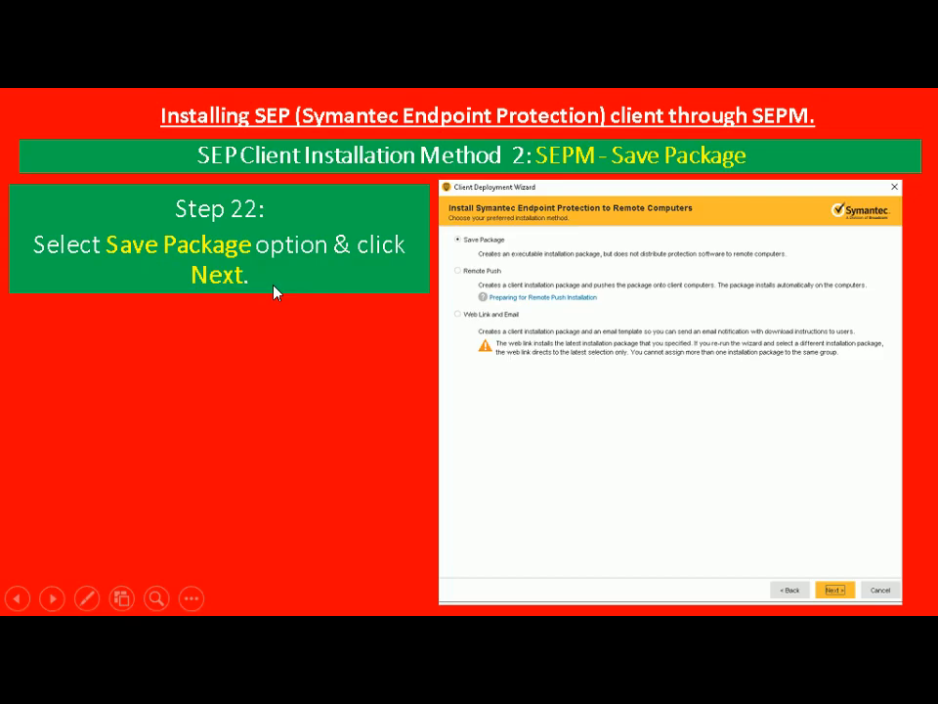
Return to the SEPM virtual machine in full screen and continue the wizard with the Save Package method
key("alt+Tab")
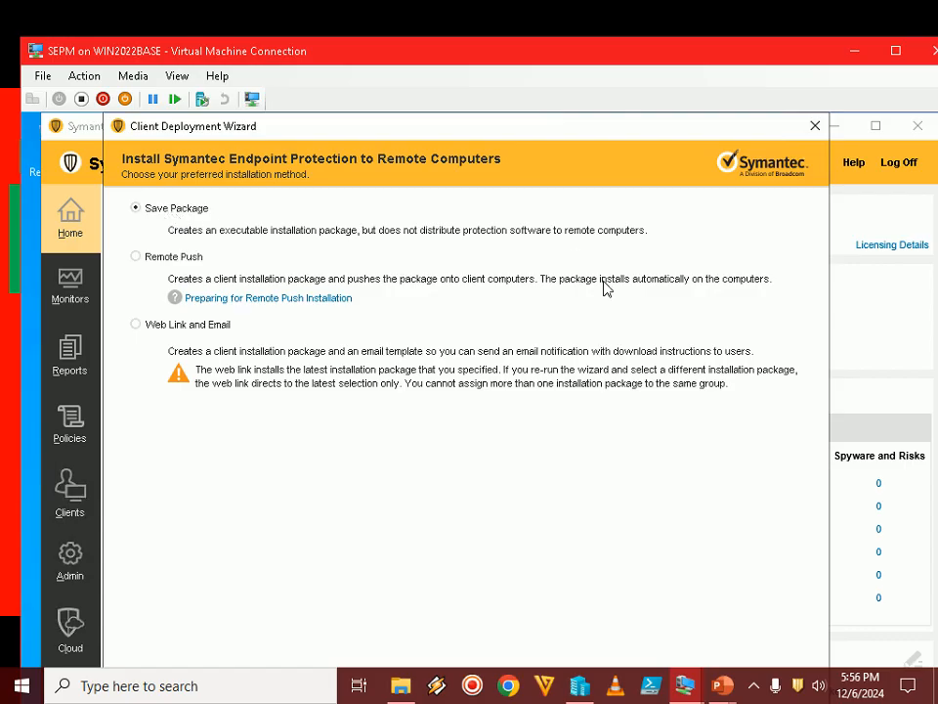
double_click(664, 56)
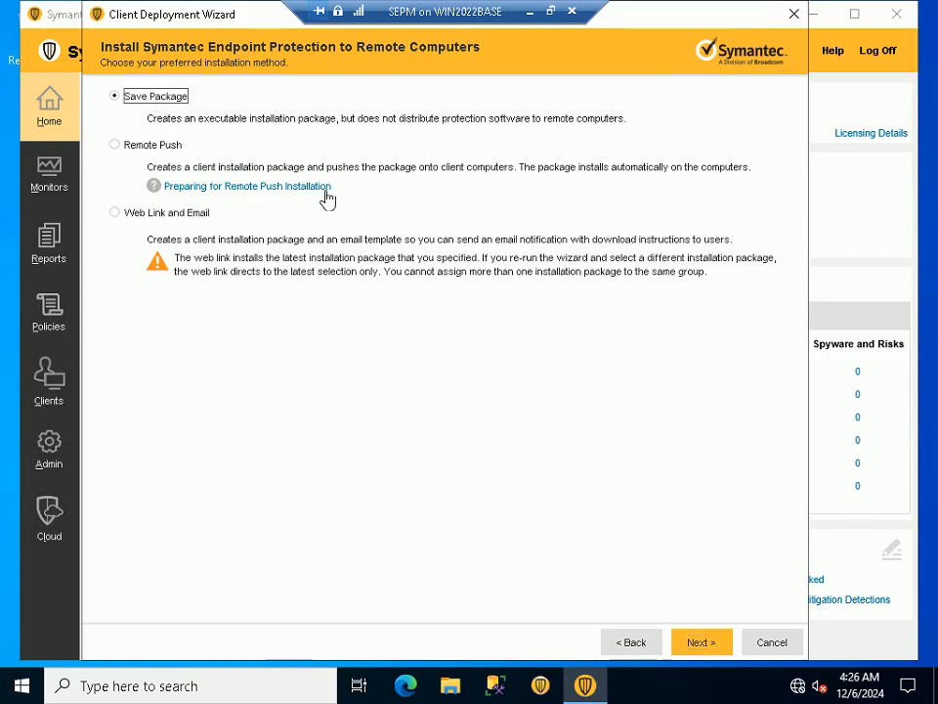
left_click(708, 641)
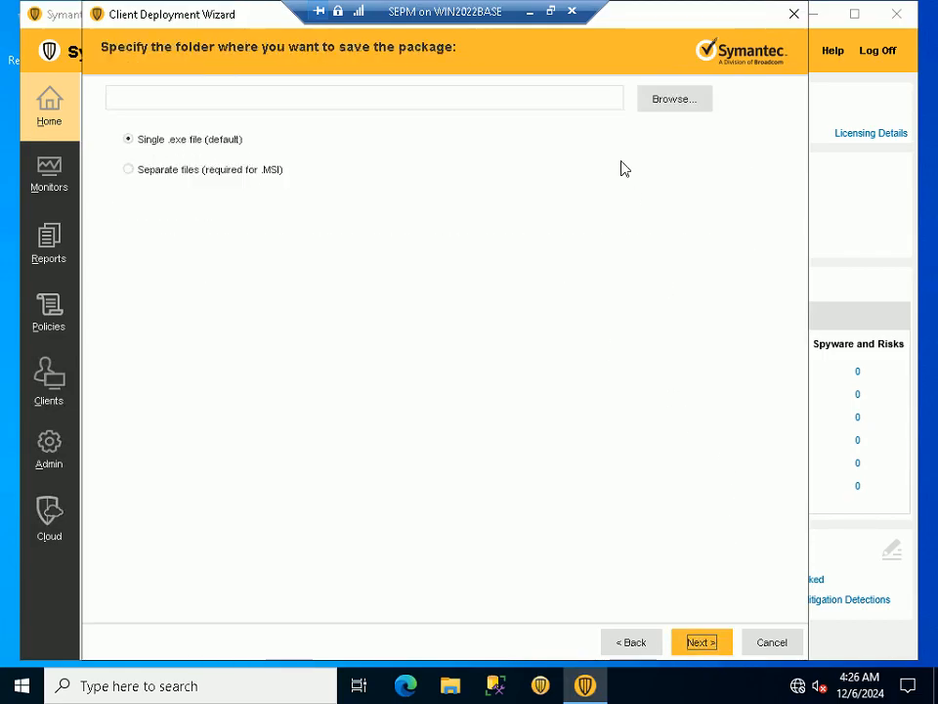
Leave full screen and switch to the PowerPoint slide show to read the instructions for the package's save folder
left_click(550, 13)
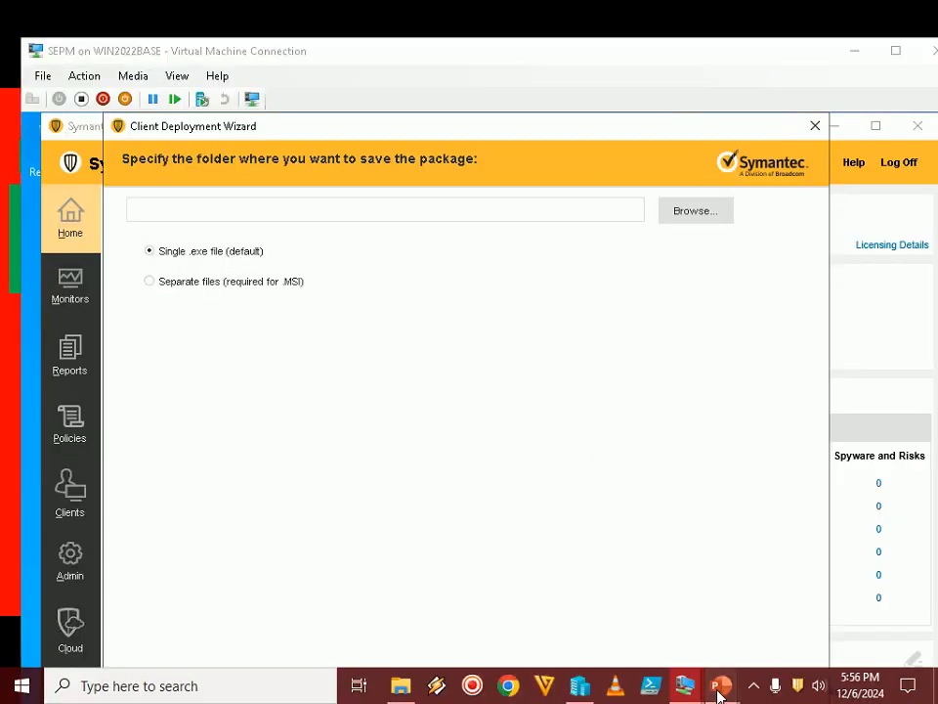
mouse_move(718, 690)
left_click(768, 606)
left_click(767, 600)
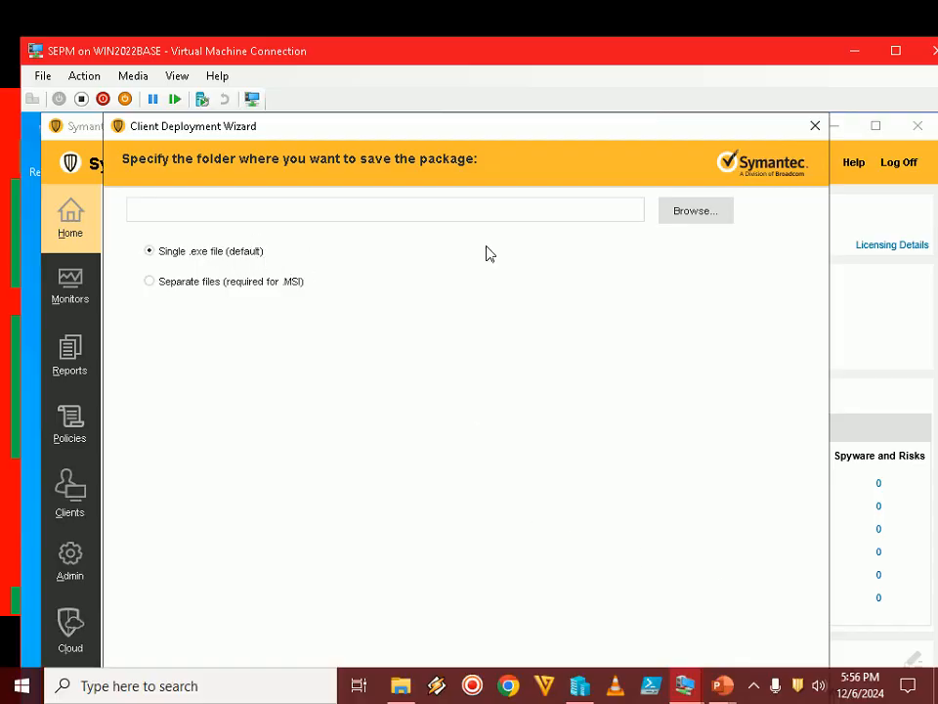
Open the export folder selection in the SEPM wizard and consult the PowerPoint slide show for the folder instructions
left_click(692, 224)
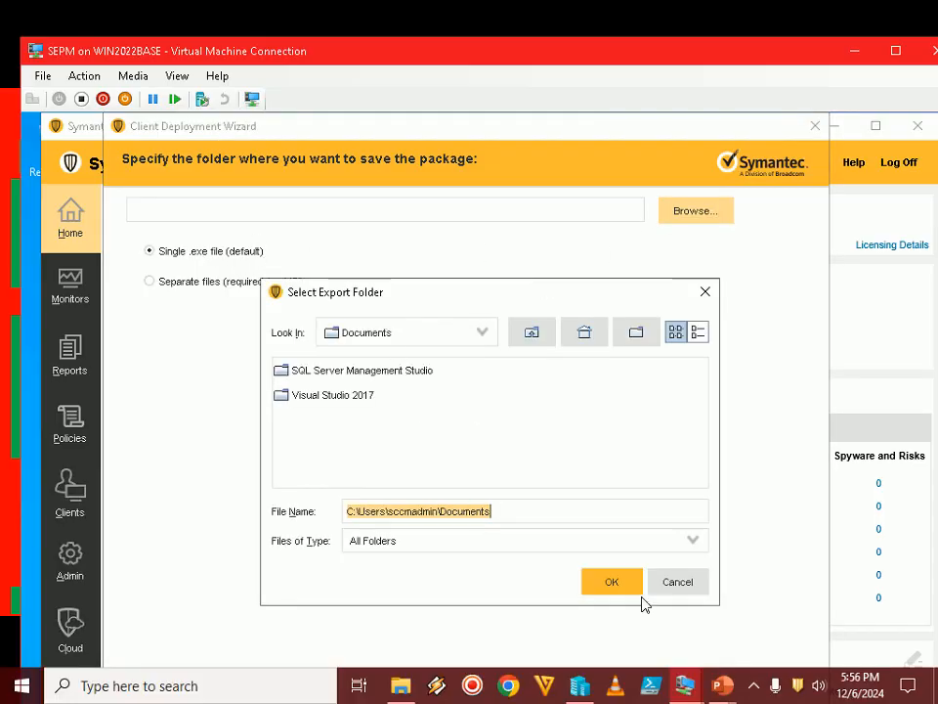
left_click(718, 688)
left_click(804, 601)
Look through the available export locations and set the export folder path to c:\
left_click(426, 337)
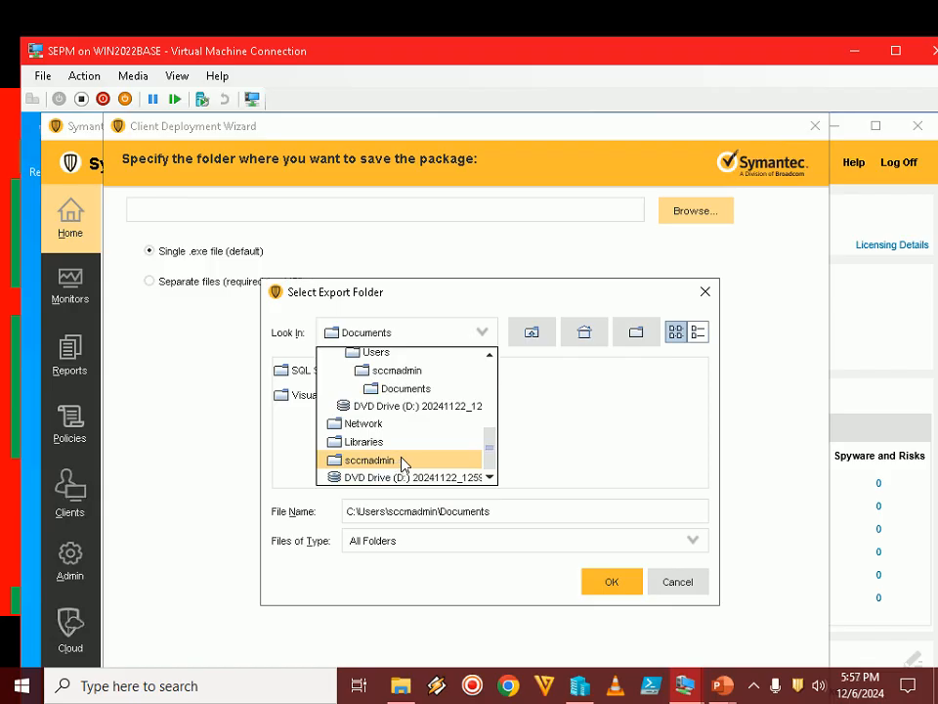
left_click(570, 433)
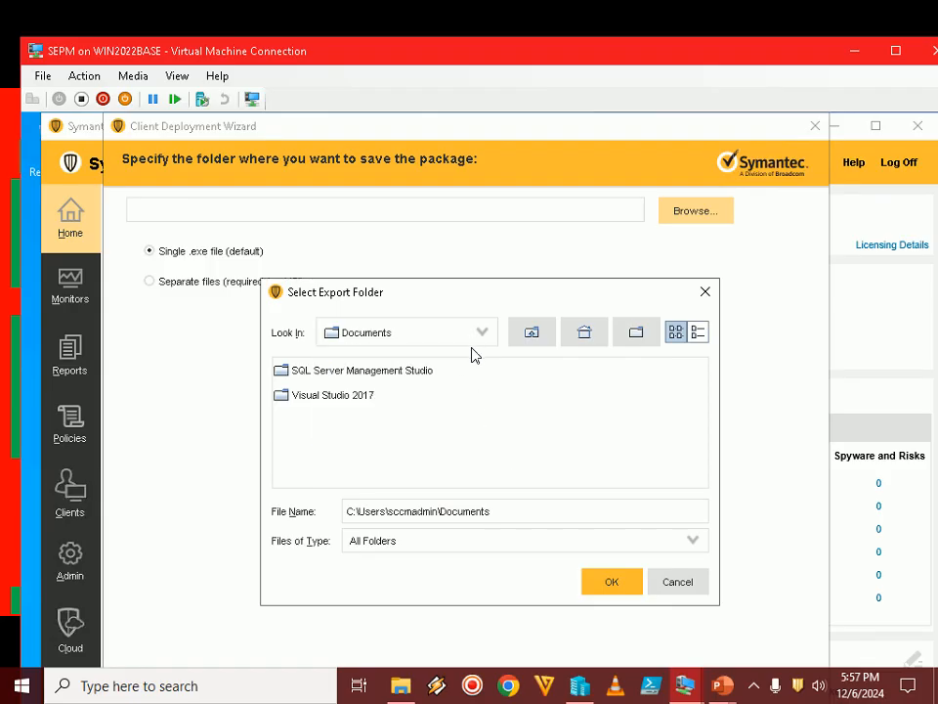
left_click_drag(496, 511, 223, 513)
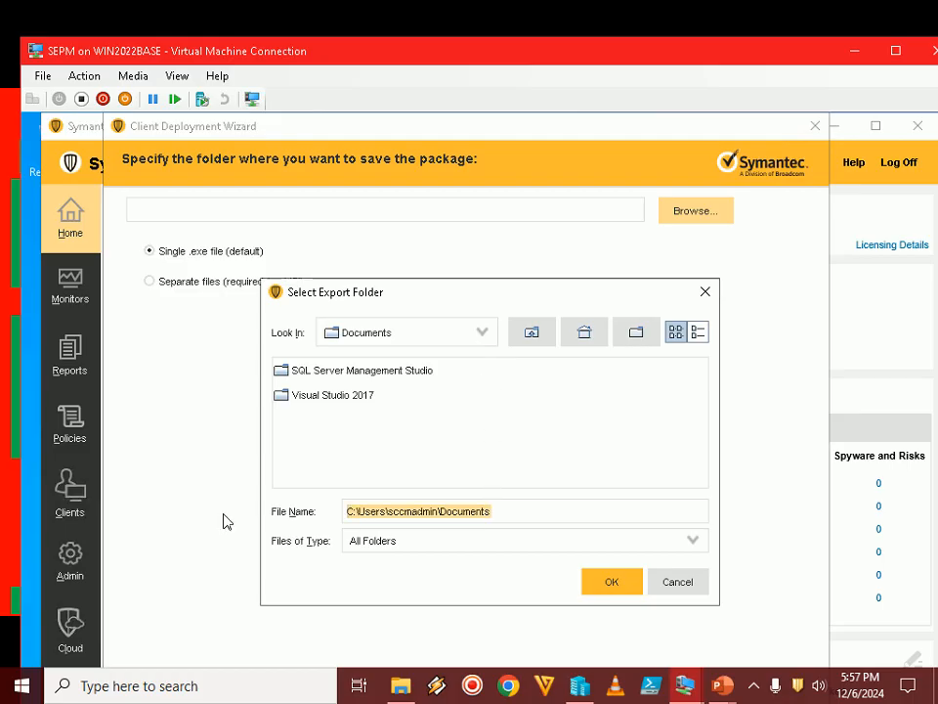
type("c:\\")
key("Return")
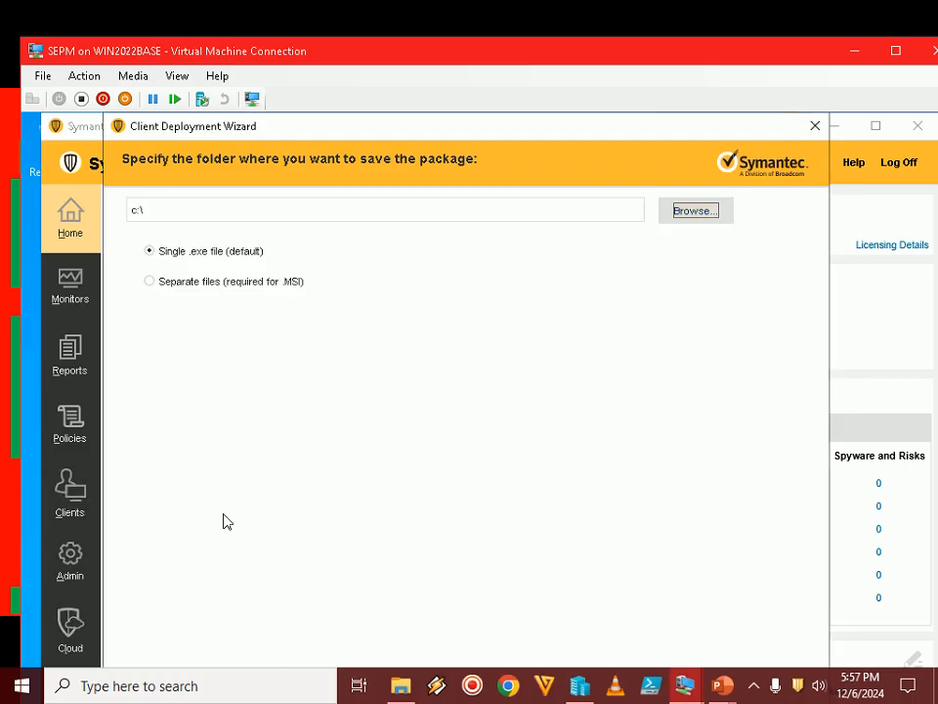
Choose C:\SEP_Package as the export folder, keep the single .exe file format and continue to the package summary in full screen
left_click(694, 212)
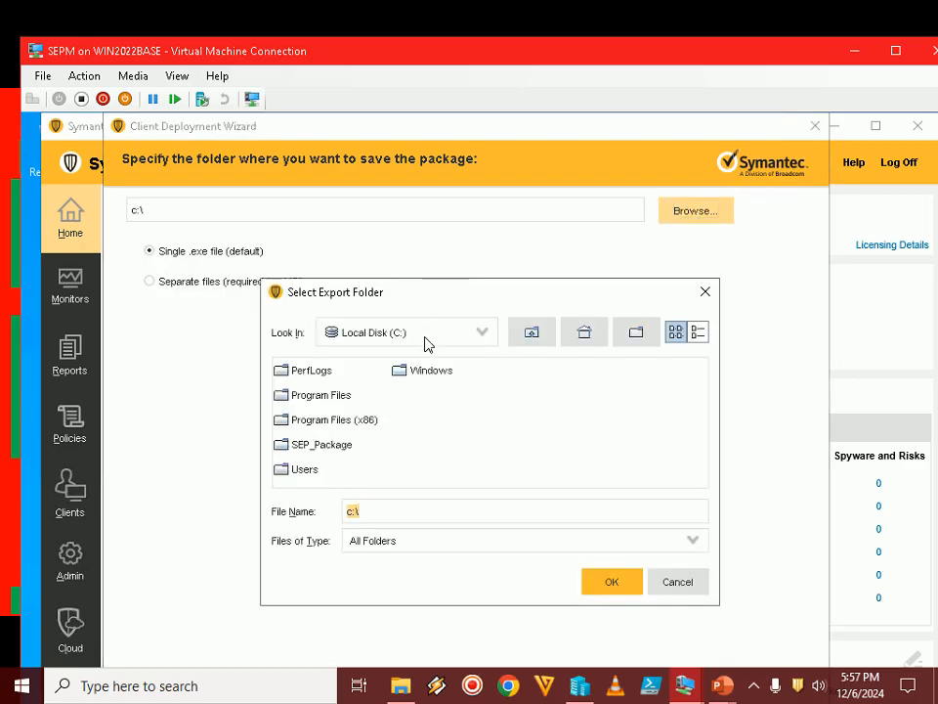
double_click(334, 451)
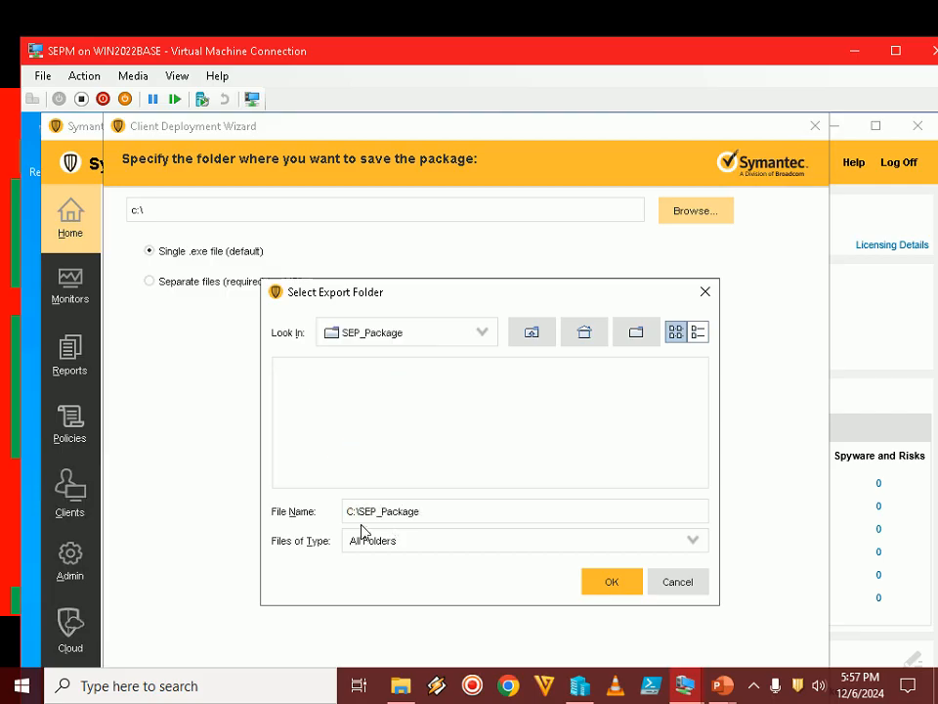
left_click(602, 587)
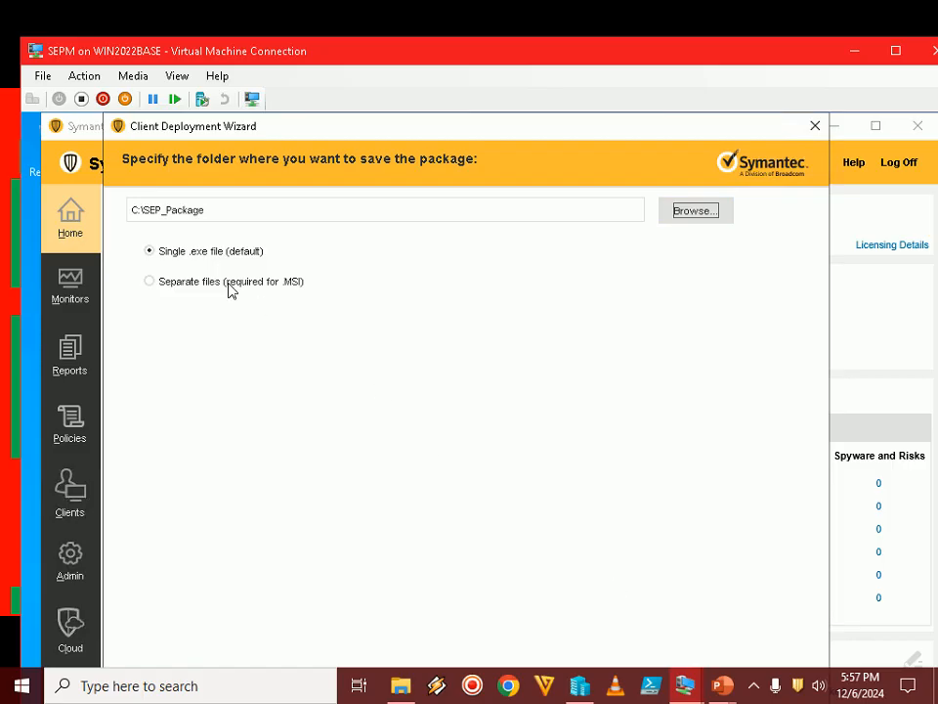
double_click(480, 53)
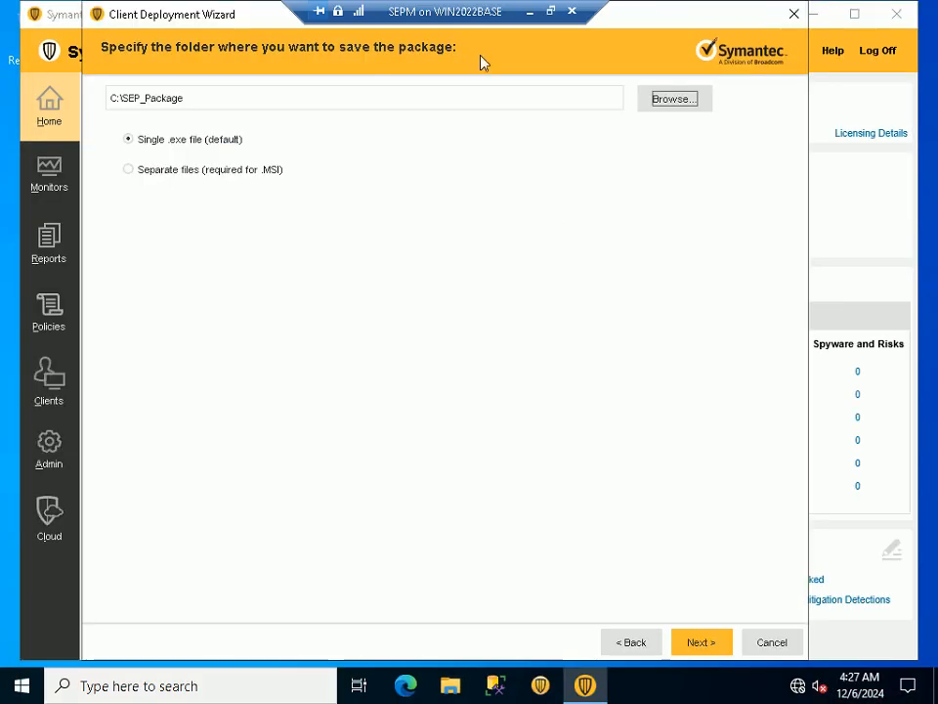
left_click(696, 642)
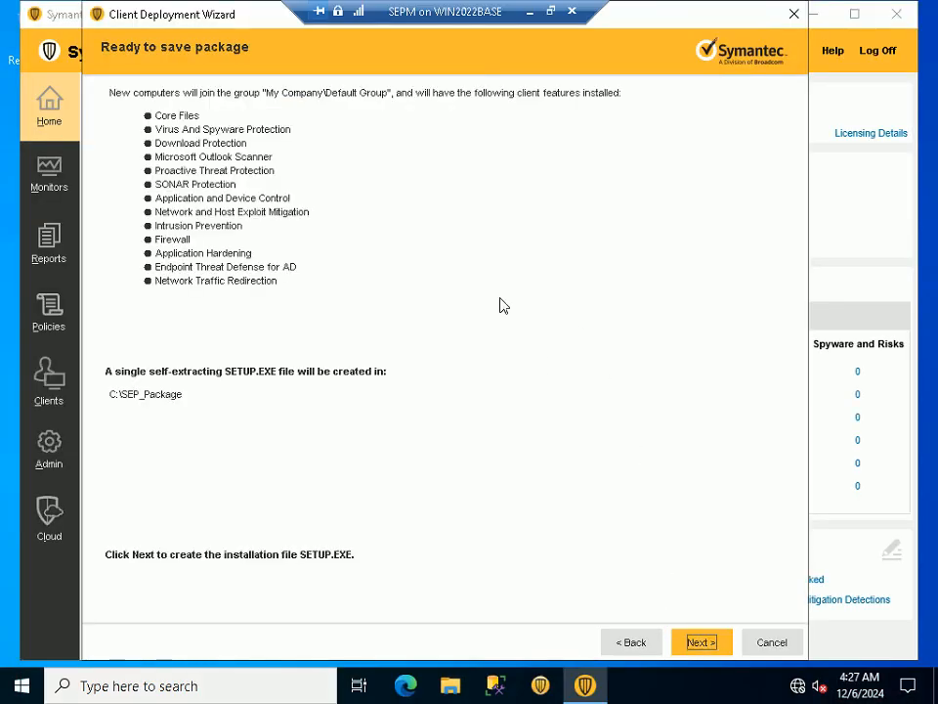
Consult the PowerPoint slide show, then return to the SEPM virtual machine in full screen and create the SETUP.EXE installation package
left_click(551, 11)
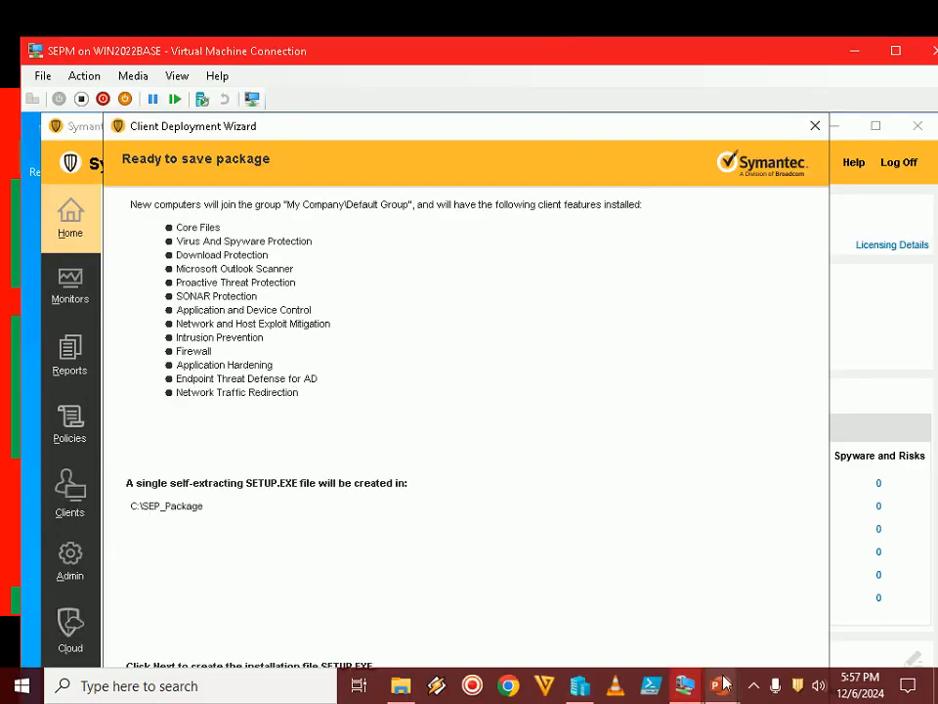
mouse_move(723, 684)
left_click(779, 619)
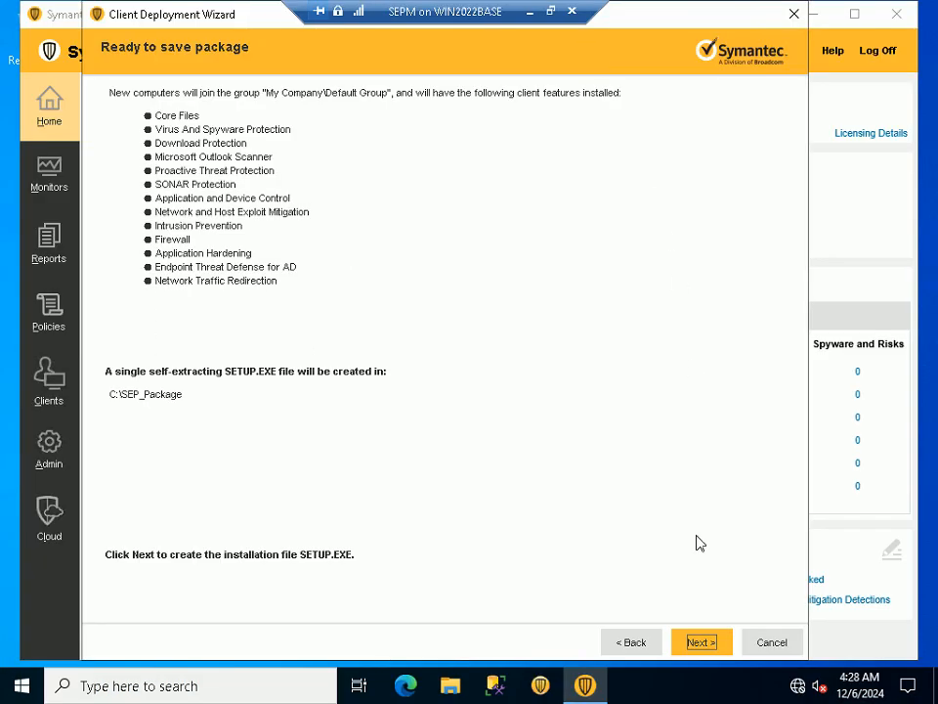
left_click(700, 642)
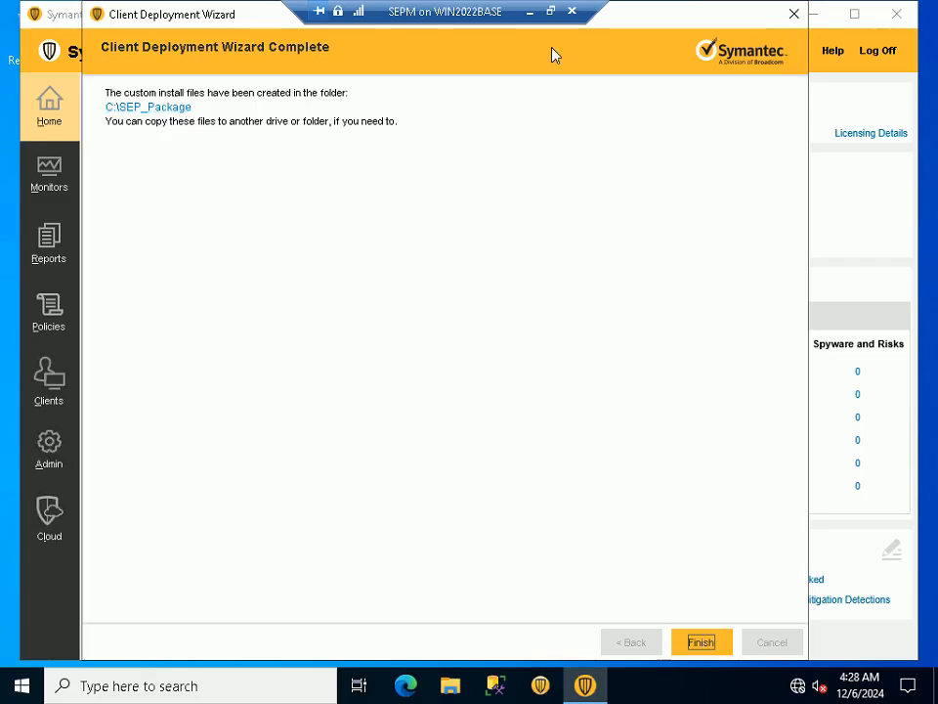
Leave full screen, switch to the PowerPoint slide show and advance from Step 25 to Step 26
left_click(552, 13)
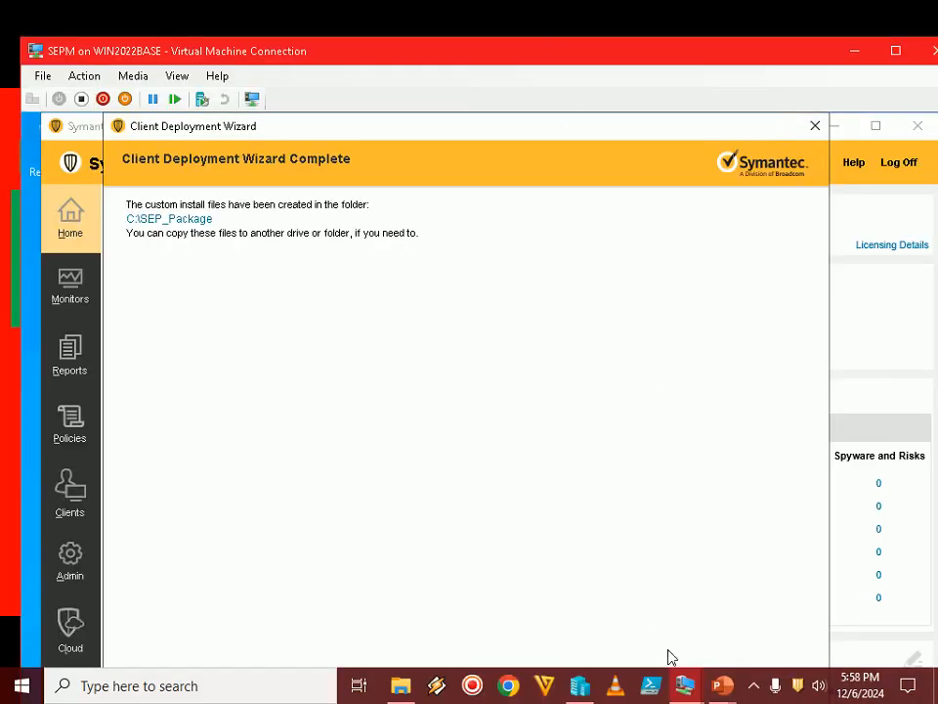
mouse_move(722, 685)
left_click(743, 620)
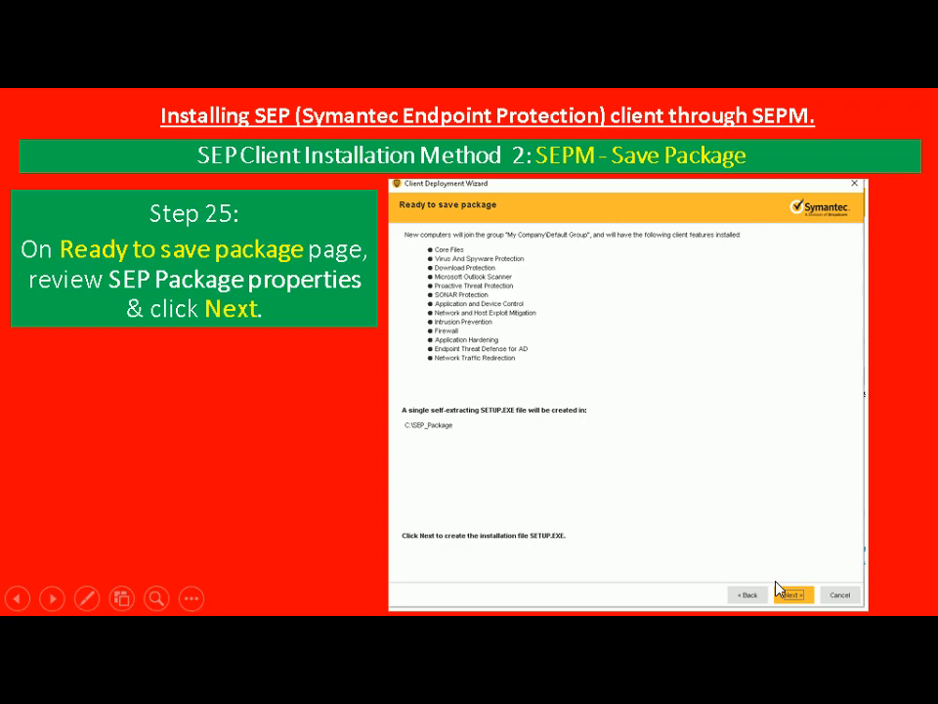
key("Right")
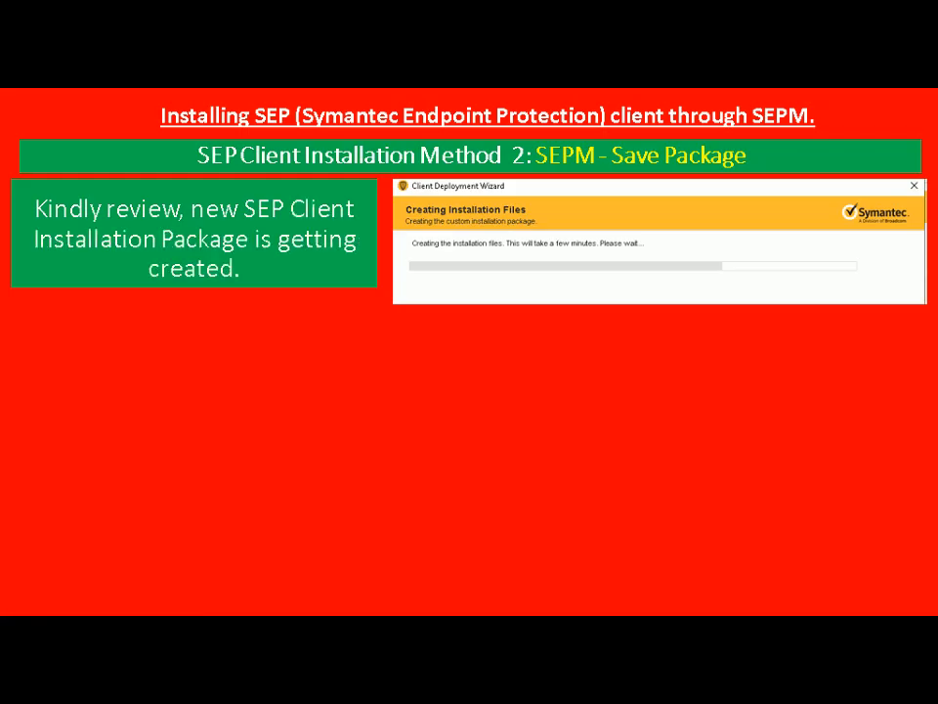
key("Right")
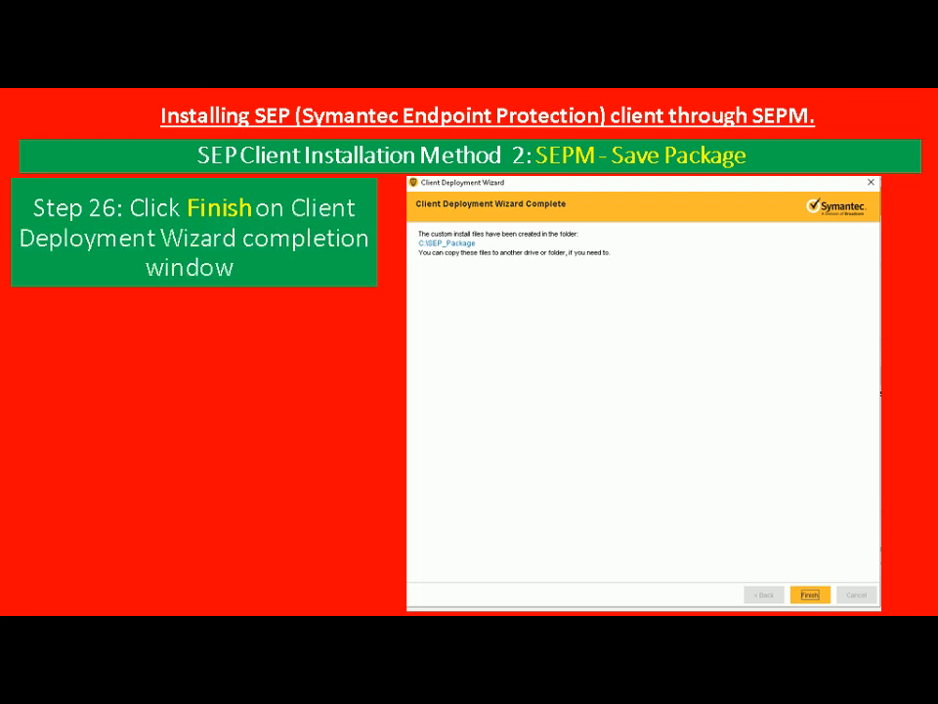
Return to the SEPM virtual machine in full screen and finish the Client Deployment Wizard
key("alt+Tab")
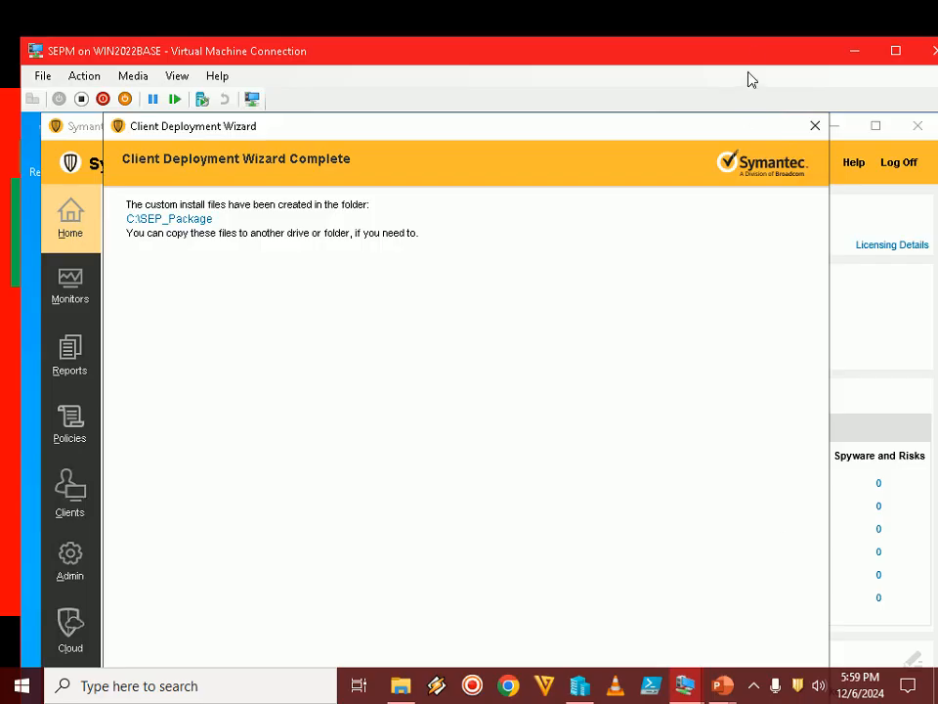
double_click(754, 53)
left_click(700, 643)
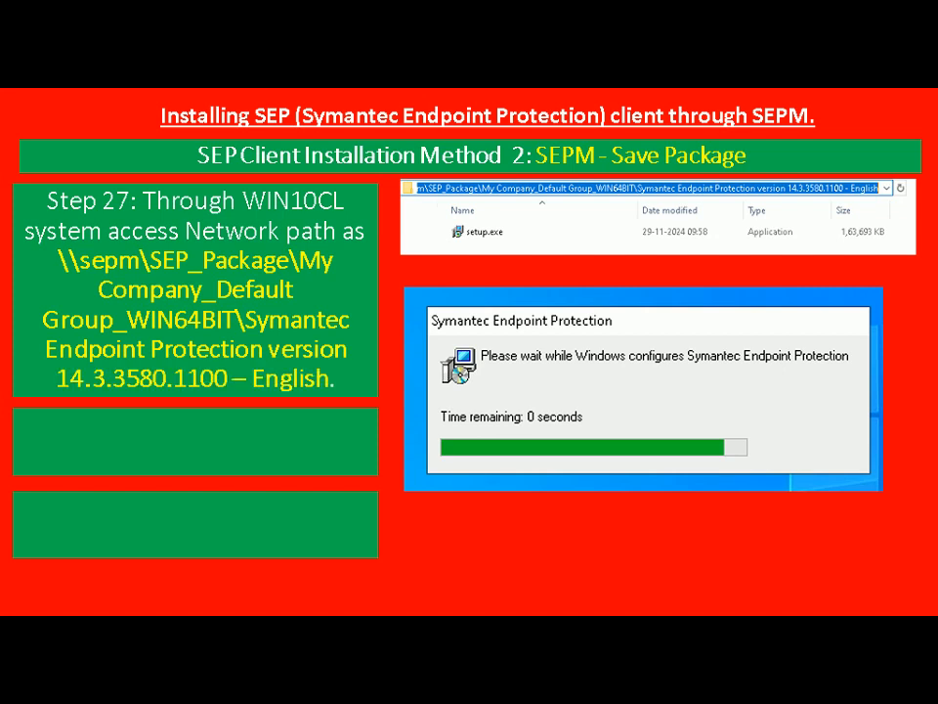
Switch from the slide show to the WIN10CL virtual machine in full screen and refresh its desktop
key("alt+Tab")
key("Tab")
key("Tab")
key("Tab")
key("Tab")
key("Tab")
key("Tab")
key("Tab")
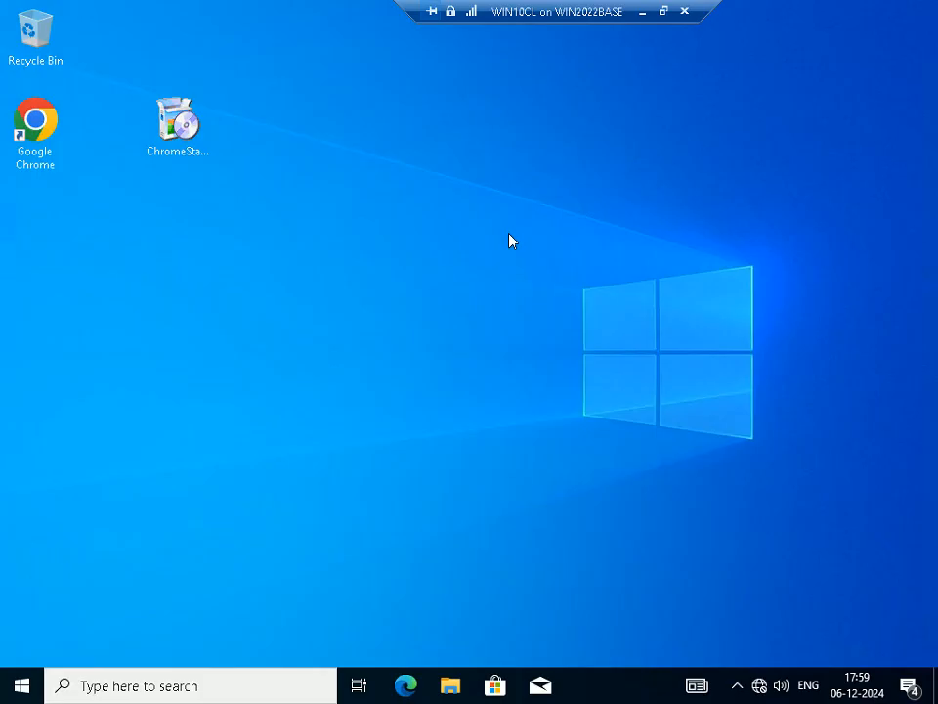
right_click(495, 254)
left_click(557, 318)
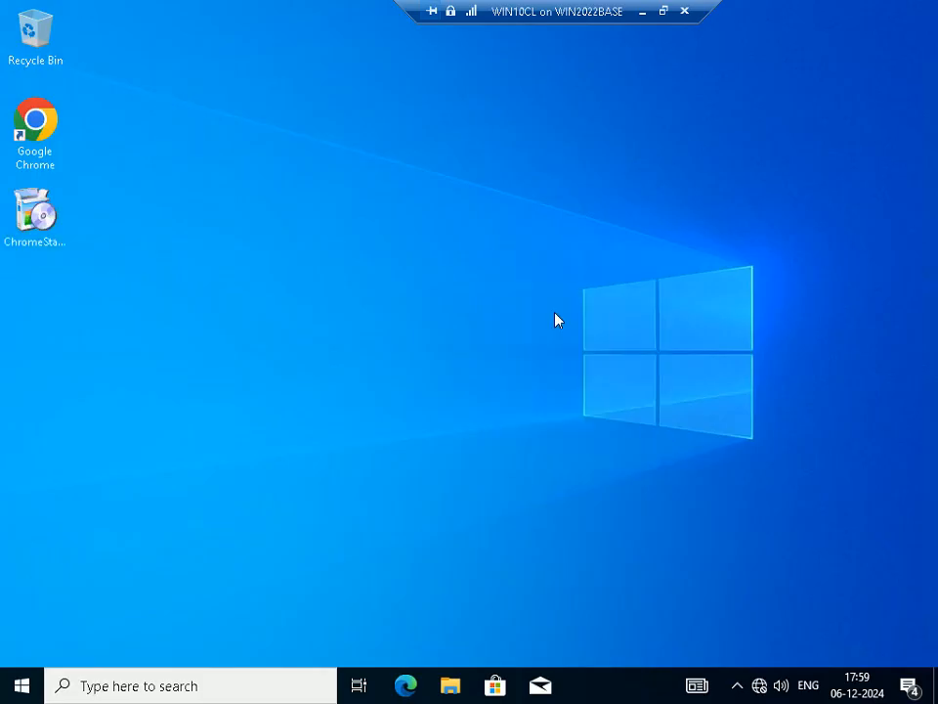
Open the \\sepm network path from the Run dialog and enter its SEP_Package shared folder
key("super+r")
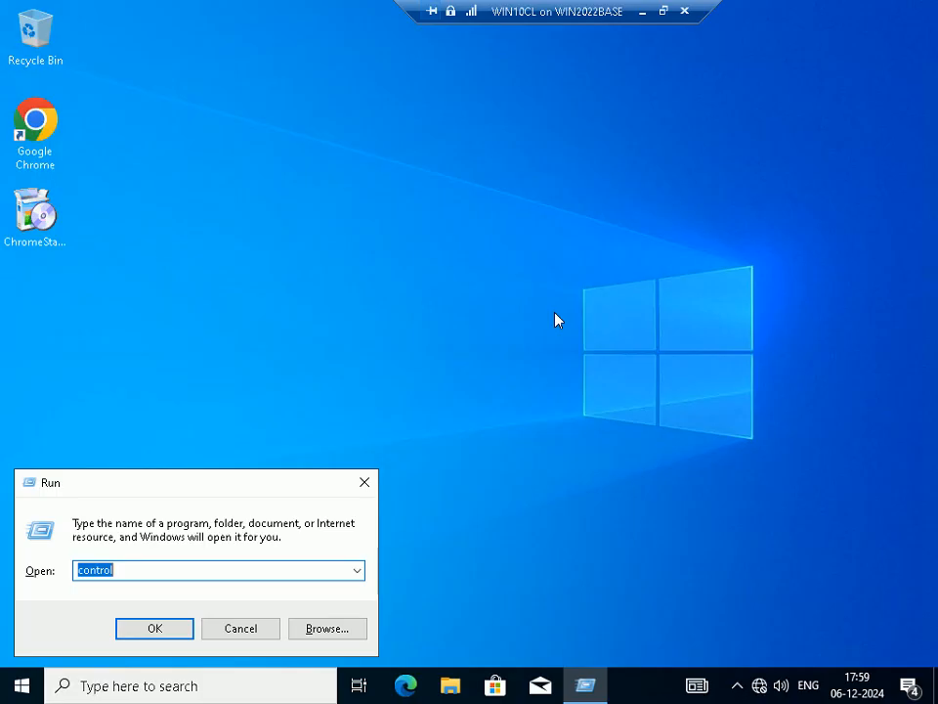
type("\\\\sepm")
key("Return")
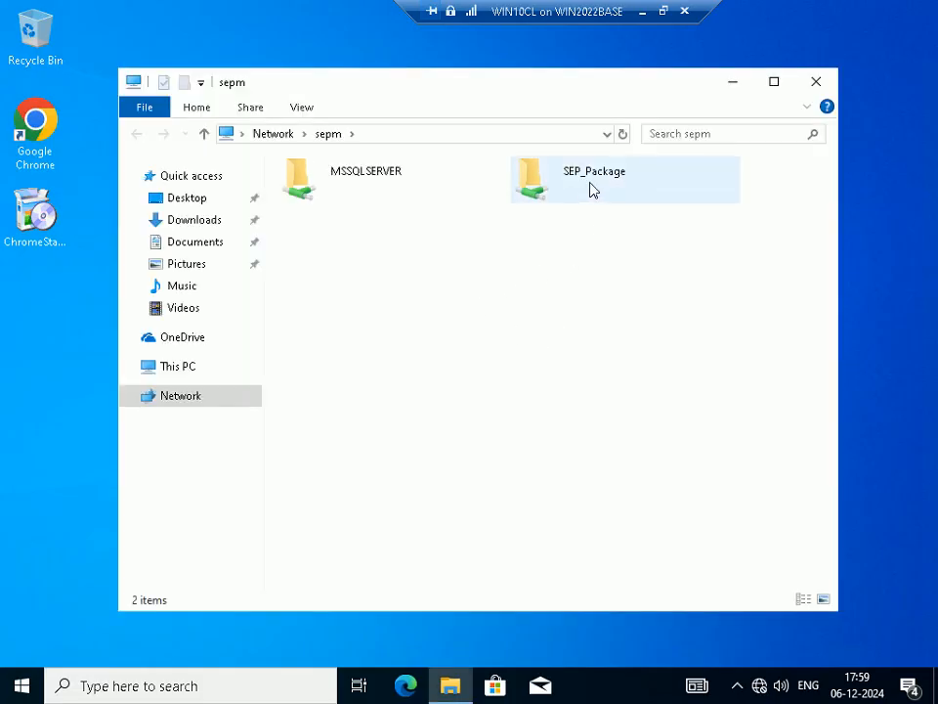
double_click(590, 189)
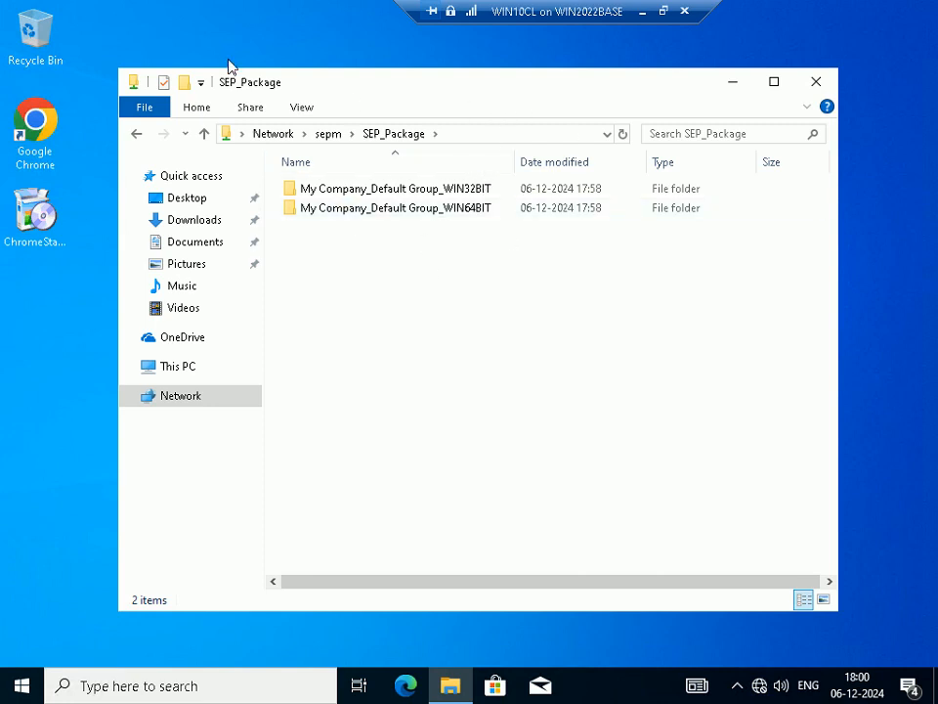
Open the My Company_Default Group_WIN64BIT folder and its Symantec Endpoint Protection version 14.3.3580.1100 - English subfolder, widening the Name column
double_click(457, 214)
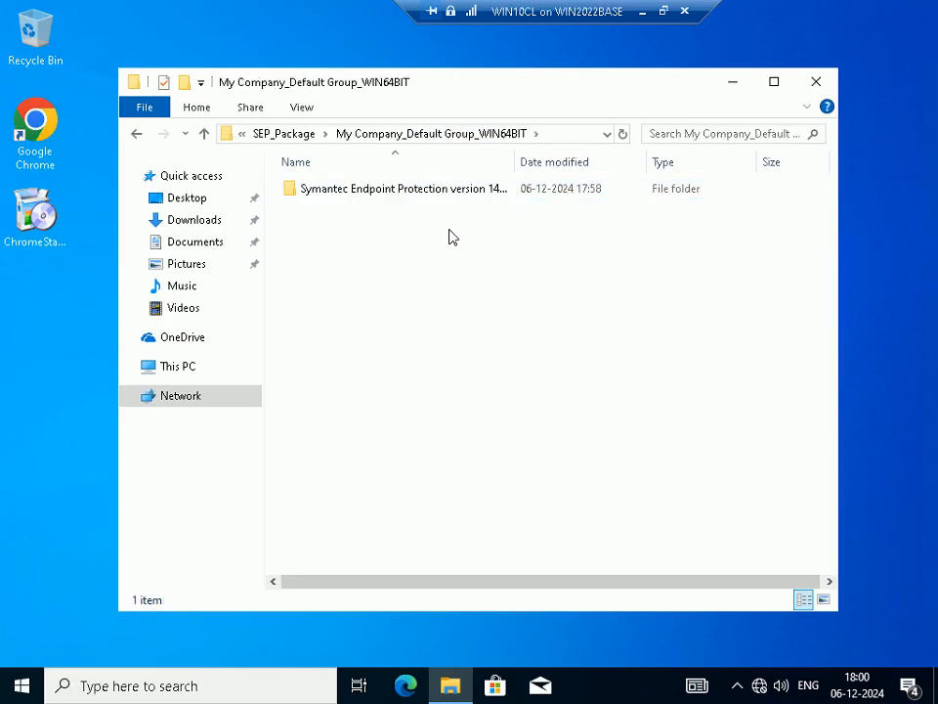
double_click(514, 162)
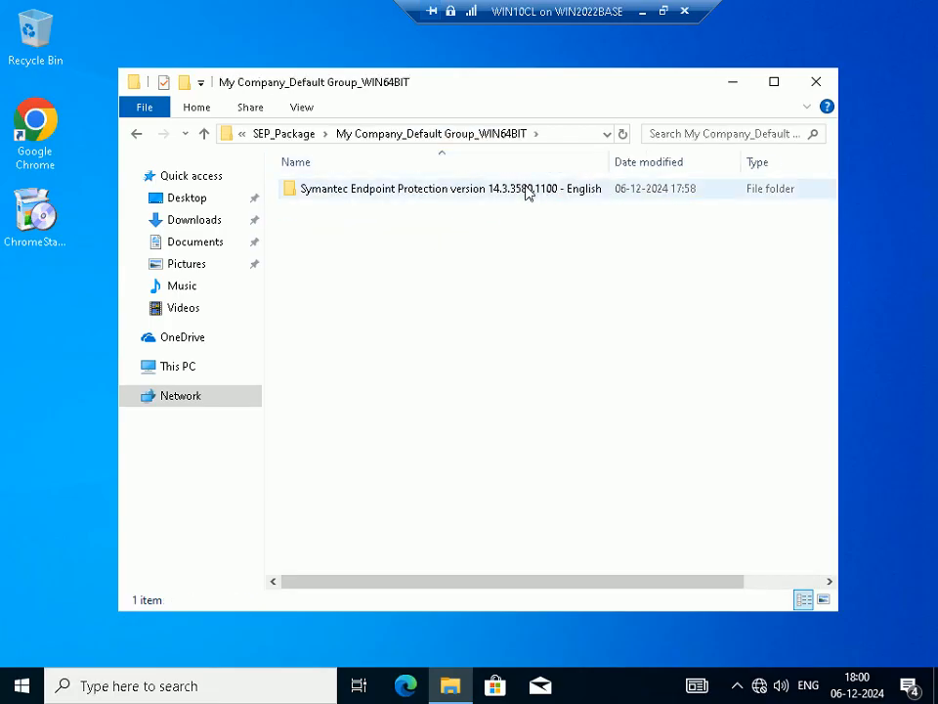
double_click(528, 191)
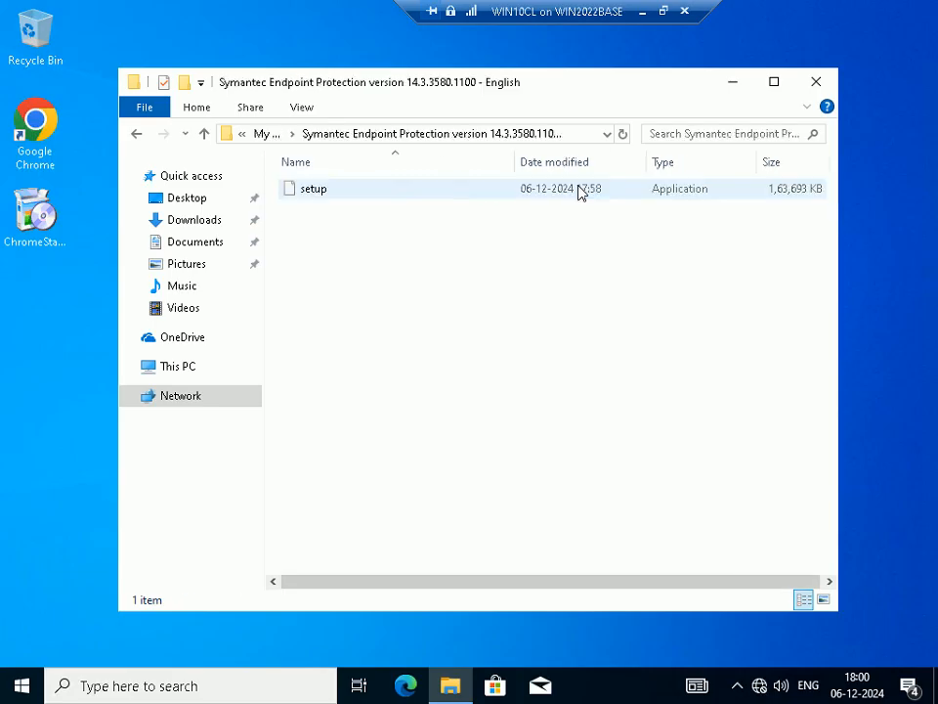
Leave full screen and switch to the PowerPoint slide show to review Step 28
left_click(662, 11)
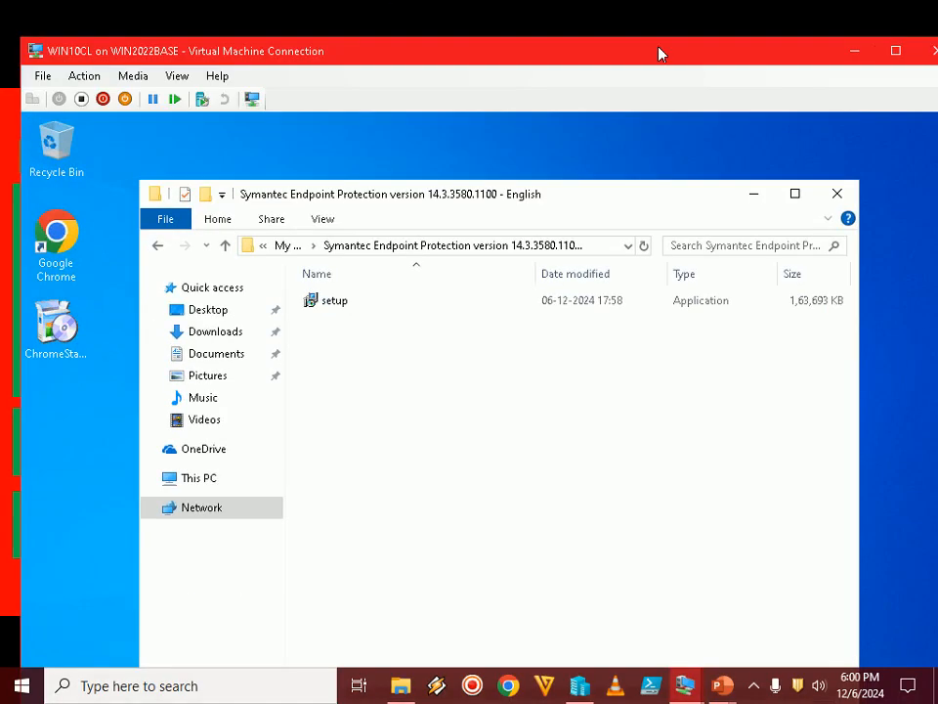
mouse_move(722, 685)
left_click(767, 594)
Launch the setup application on WIN10CL, let it proceed, and move the Windows Installer window slightly higher
double_click(328, 303)
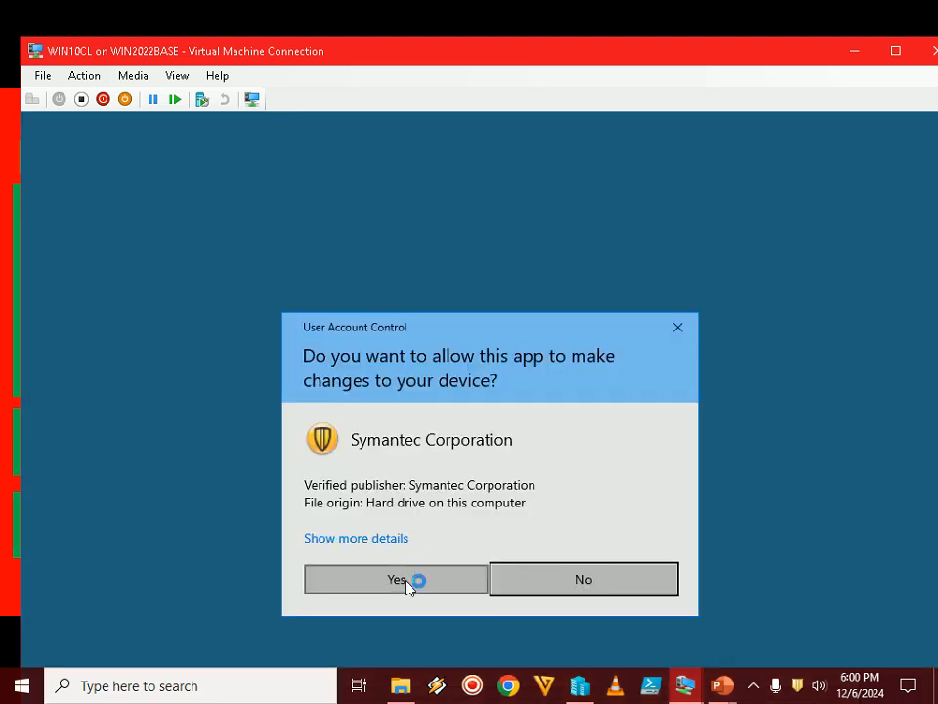
left_click(409, 580)
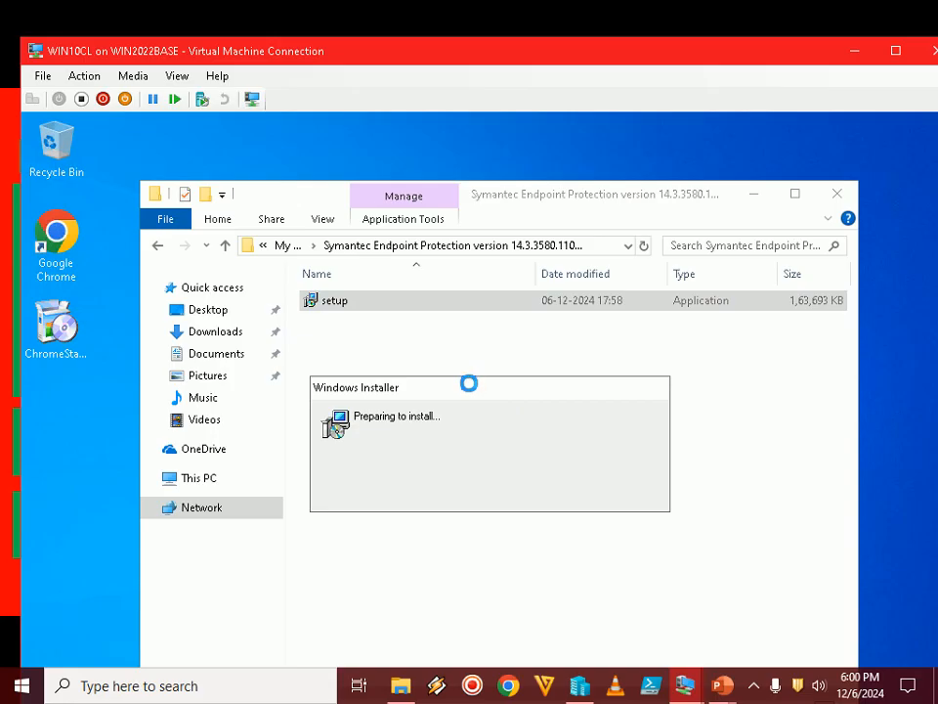
left_click_drag(468, 383, 451, 311)
Consult the PowerPoint slide show's note on monitoring the SEP client installation and return to the WIN10CL virtual machine
mouse_move(724, 693)
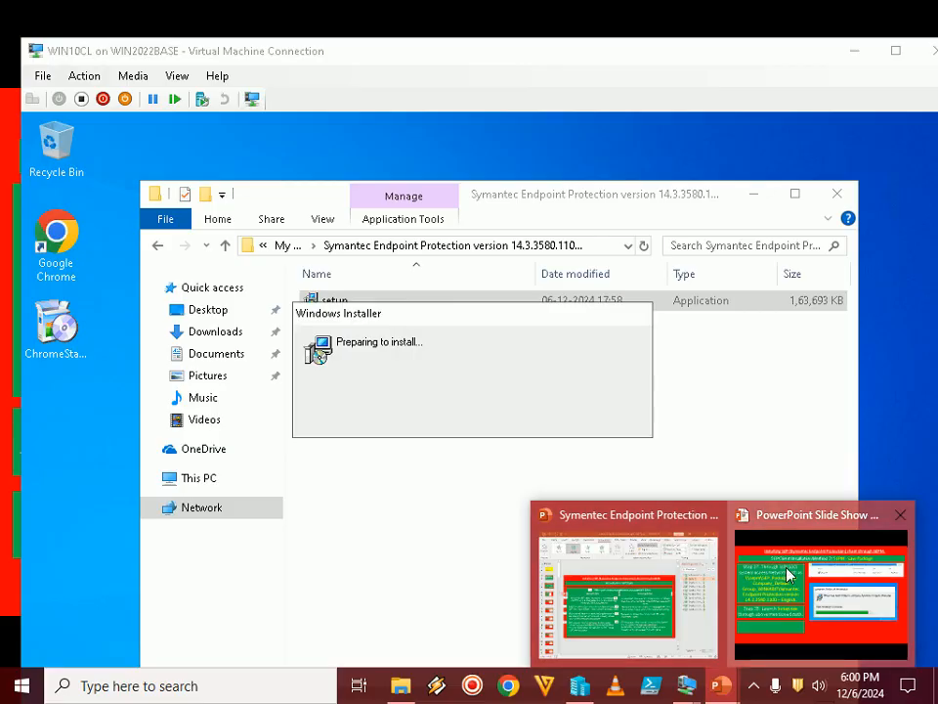
left_click(737, 561)
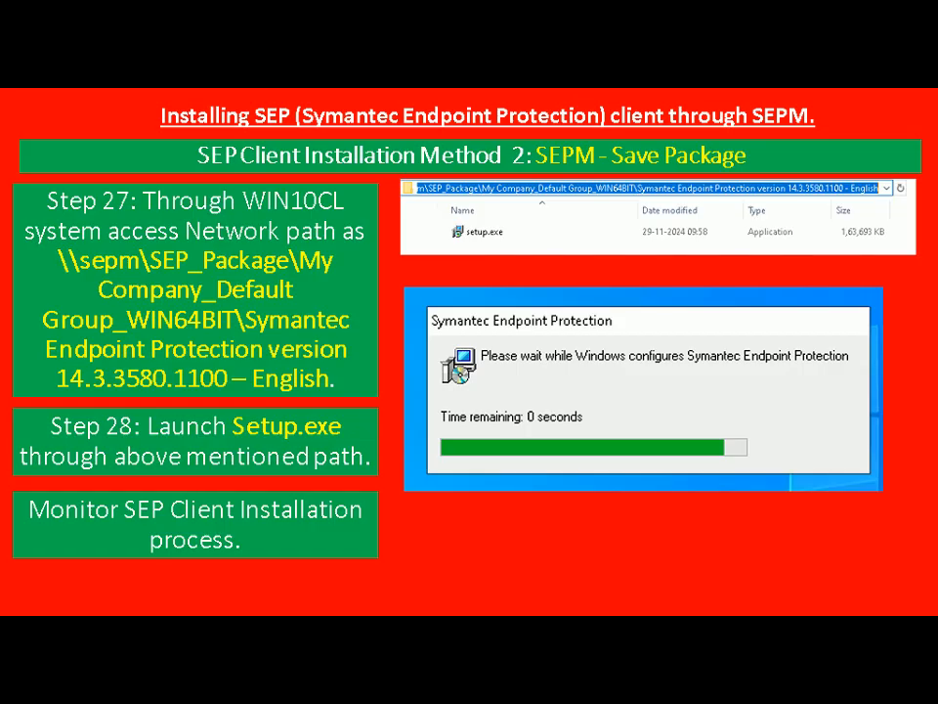
key("alt+Tab")
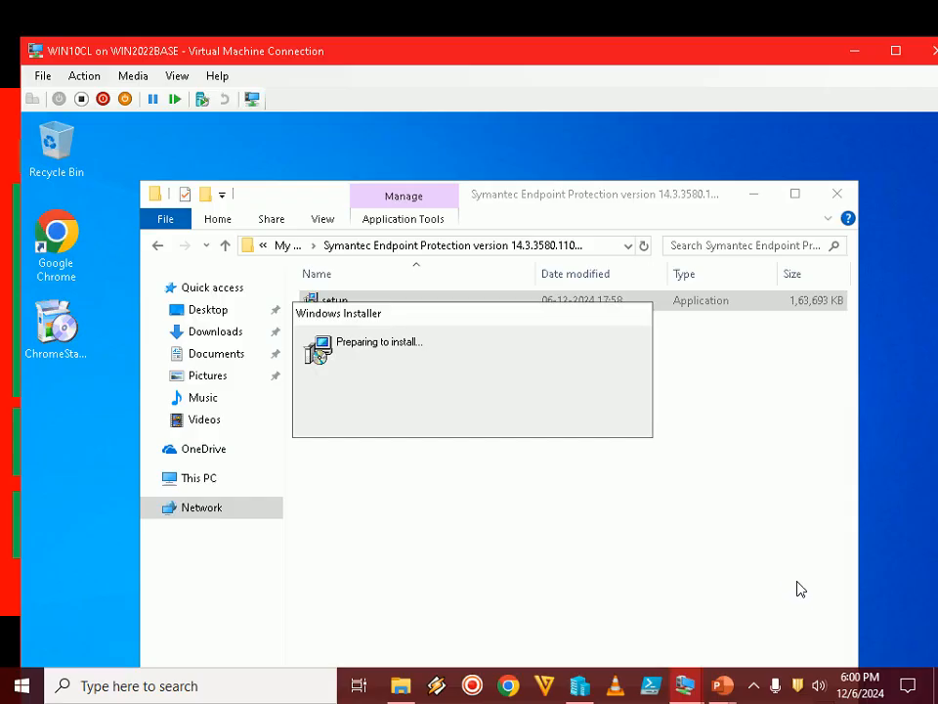
left_click(755, 692)
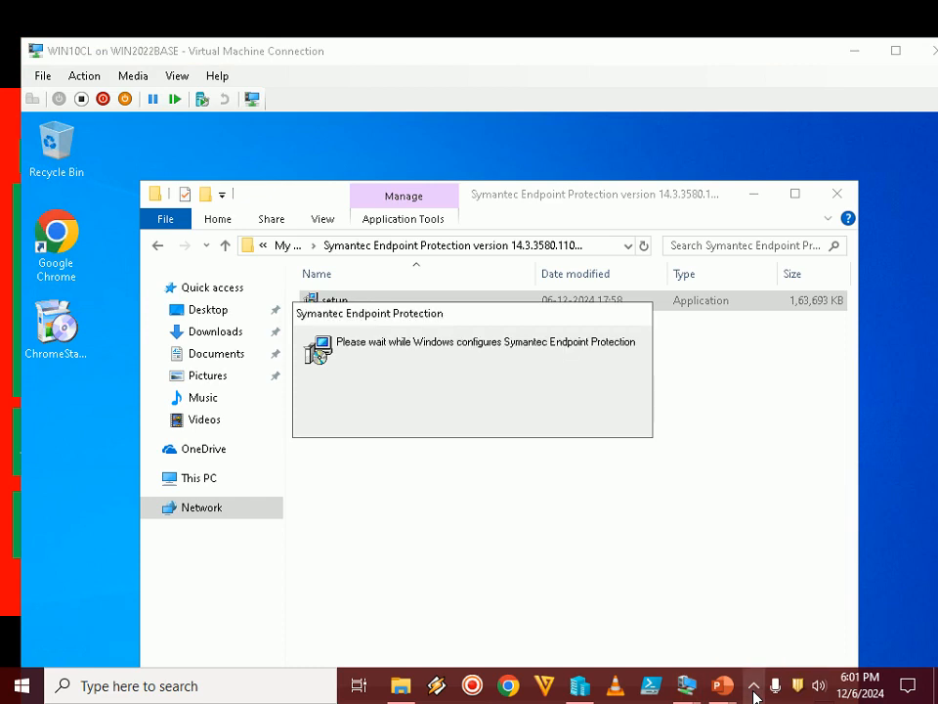
left_click(754, 693)
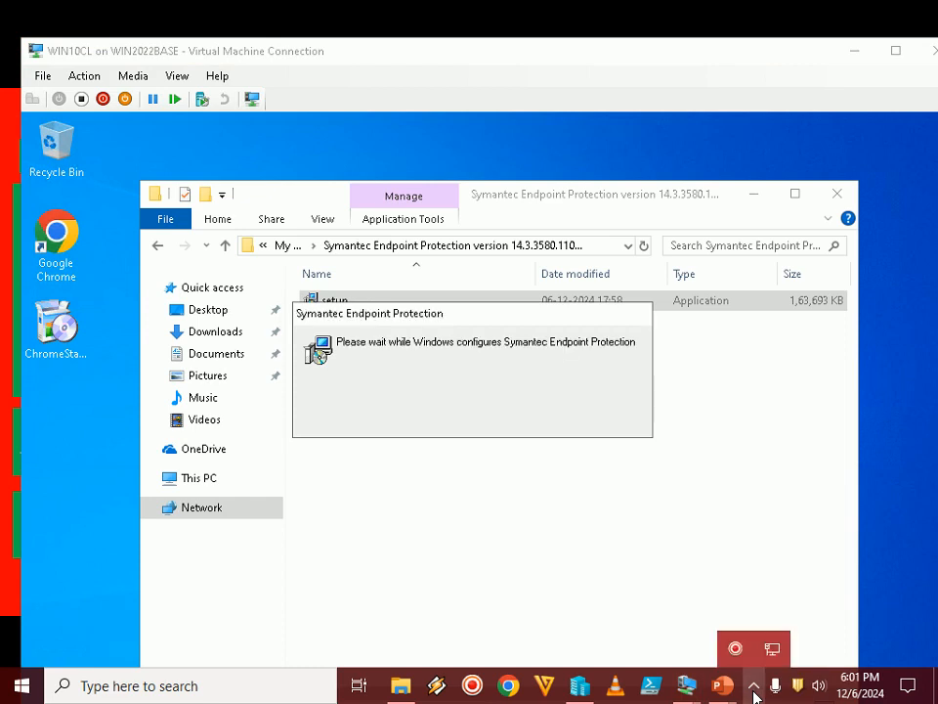
left_click(755, 693)
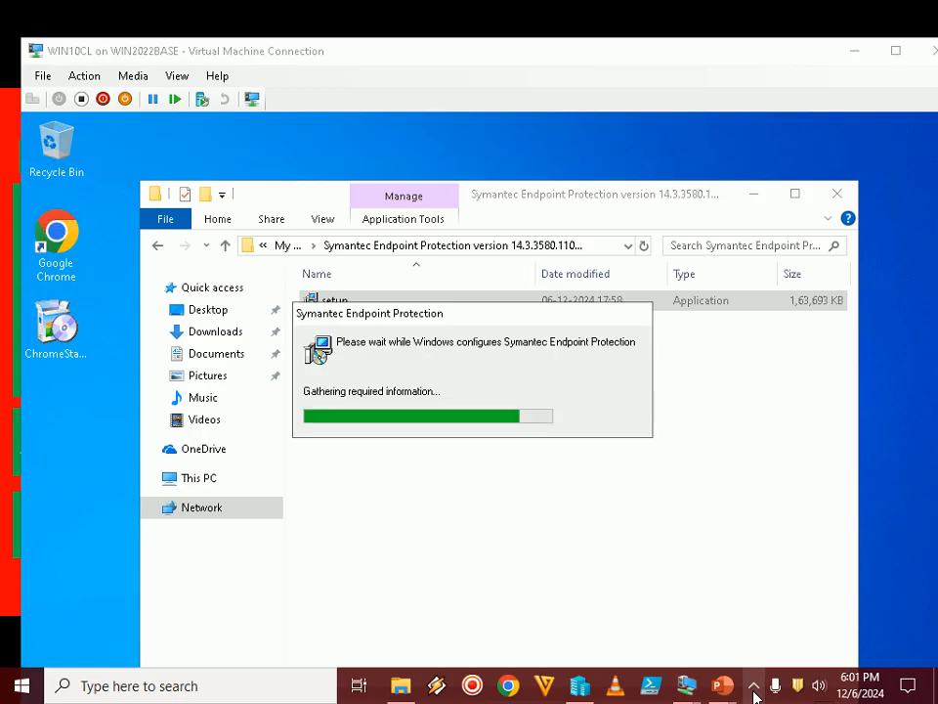
left_click(754, 696)
left_click(755, 696)
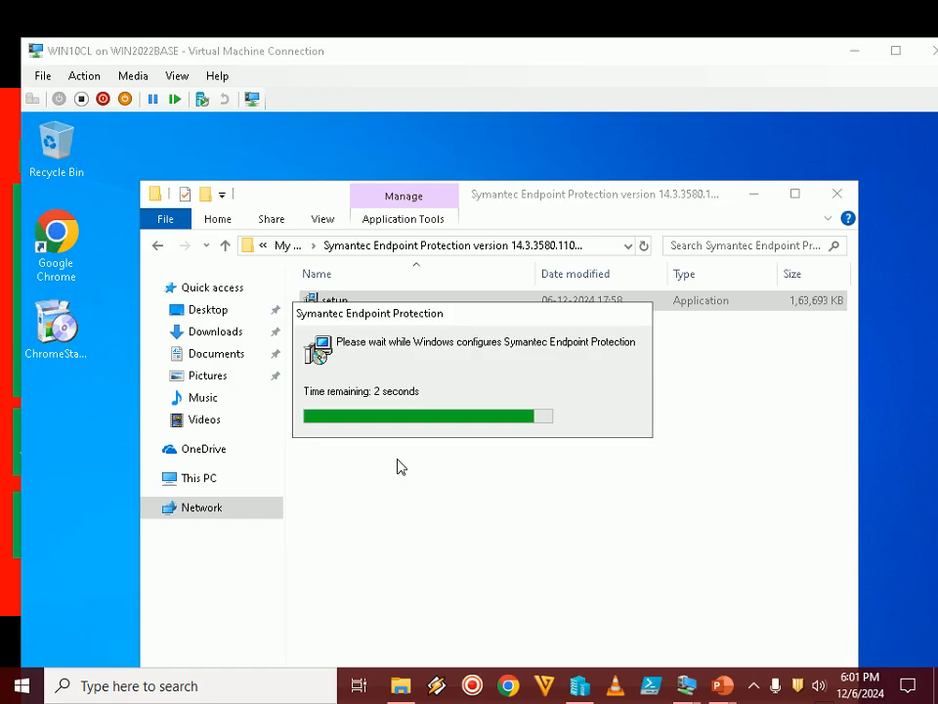
Switch to the PowerPoint slide show and advance it to Step 29
mouse_move(722, 685)
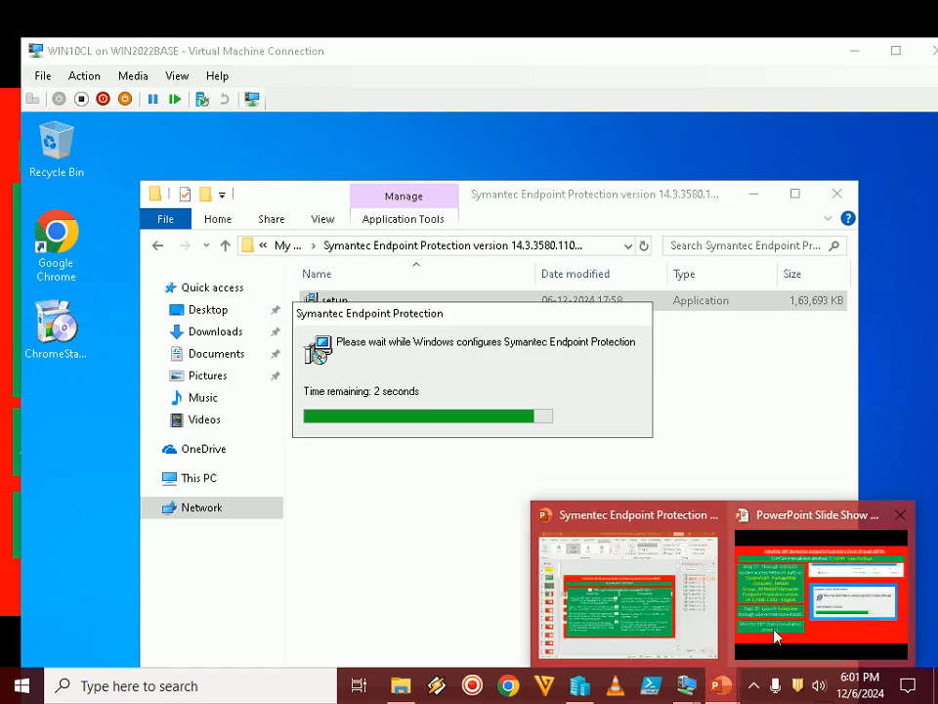
left_click(777, 637)
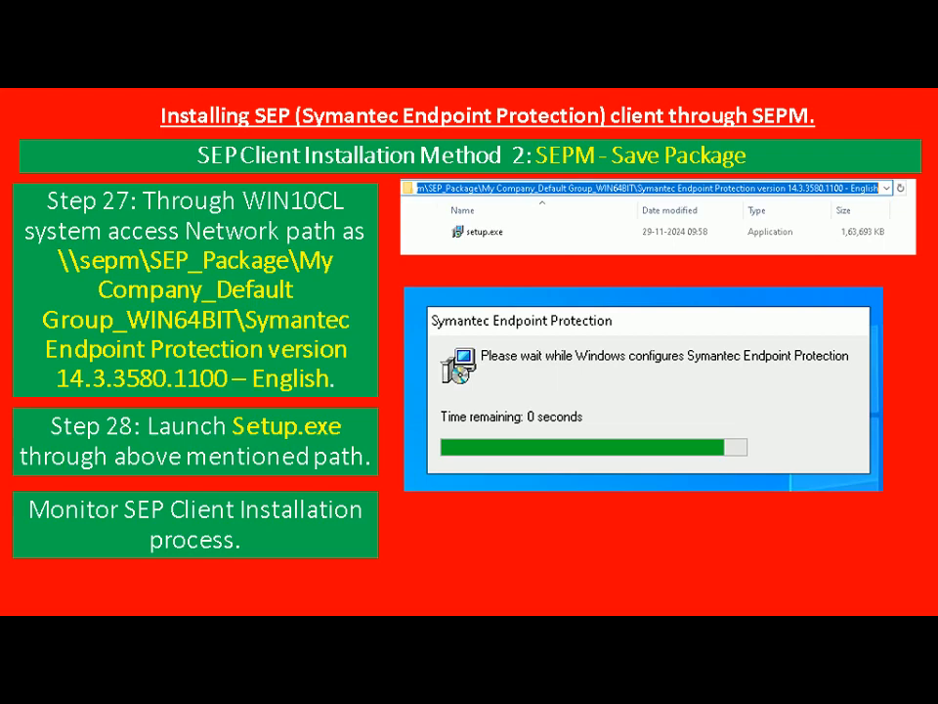
key("Right")
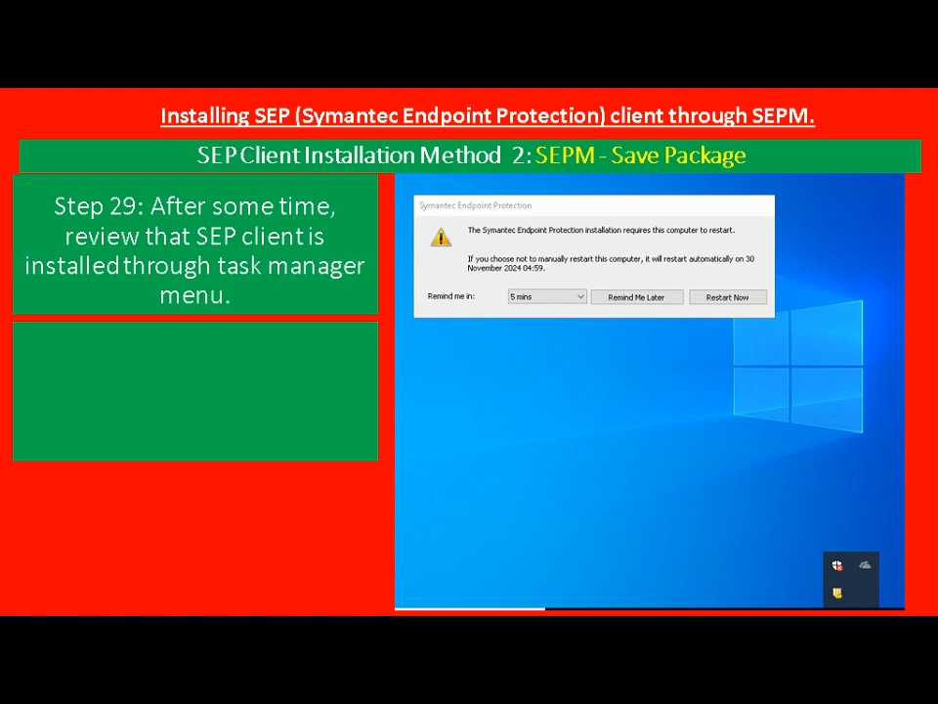
Return to WIN10CL in full screen, check the hidden tray icons for Symantec Endpoint Protection, and minimize File Explorer
key("alt+Tab")
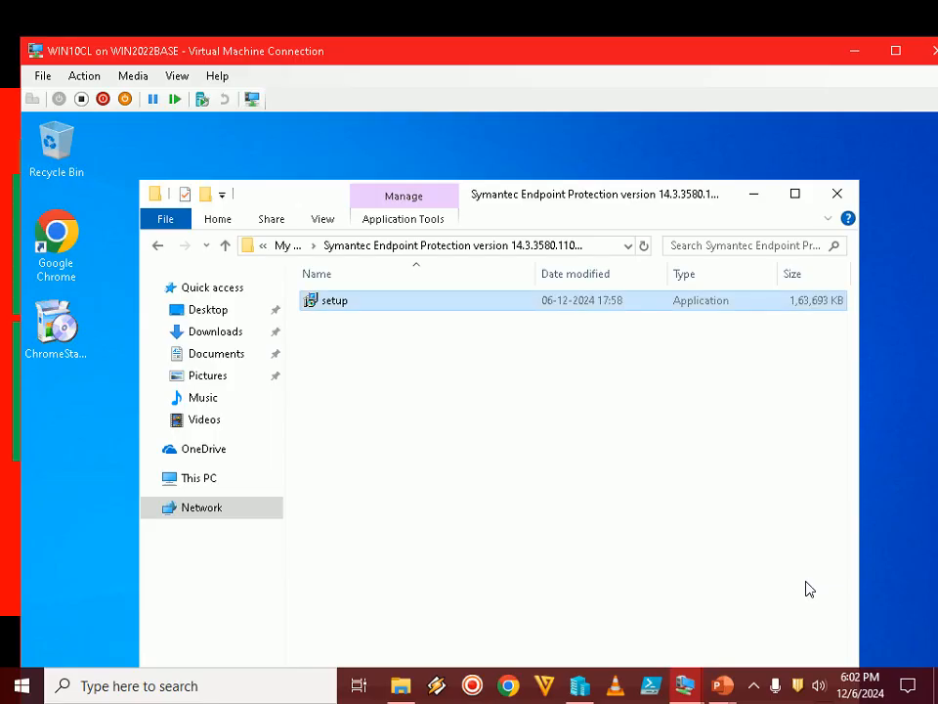
double_click(740, 53)
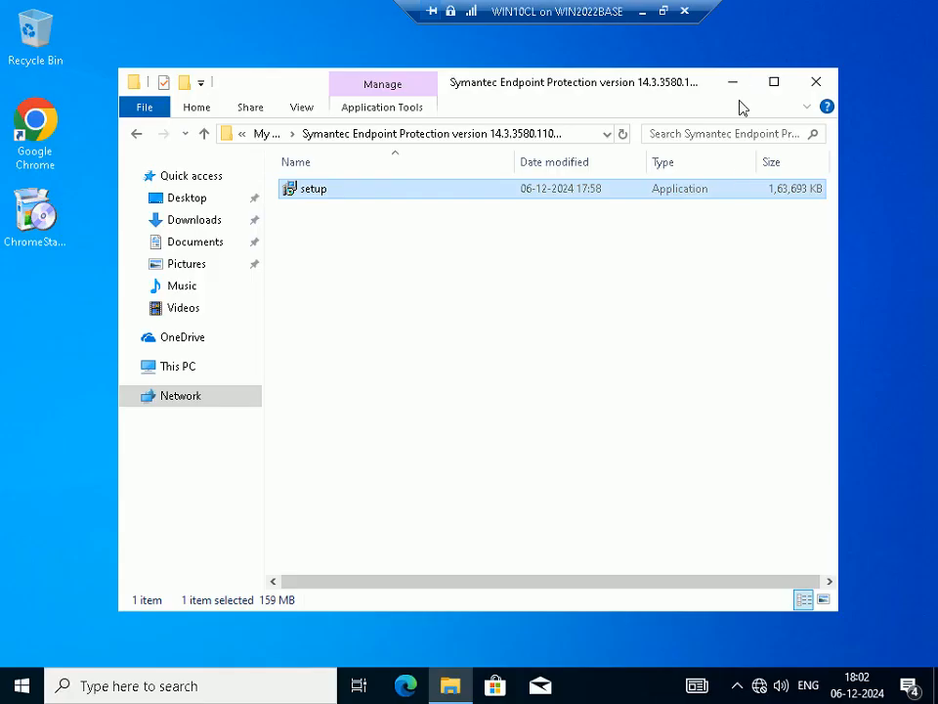
left_click(737, 687)
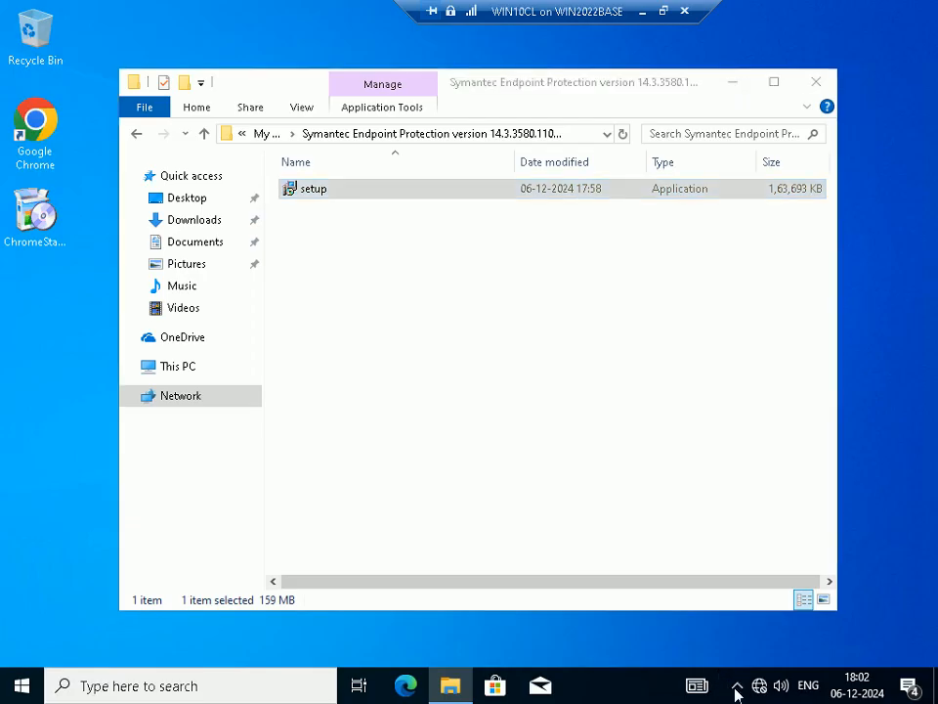
left_click(737, 688)
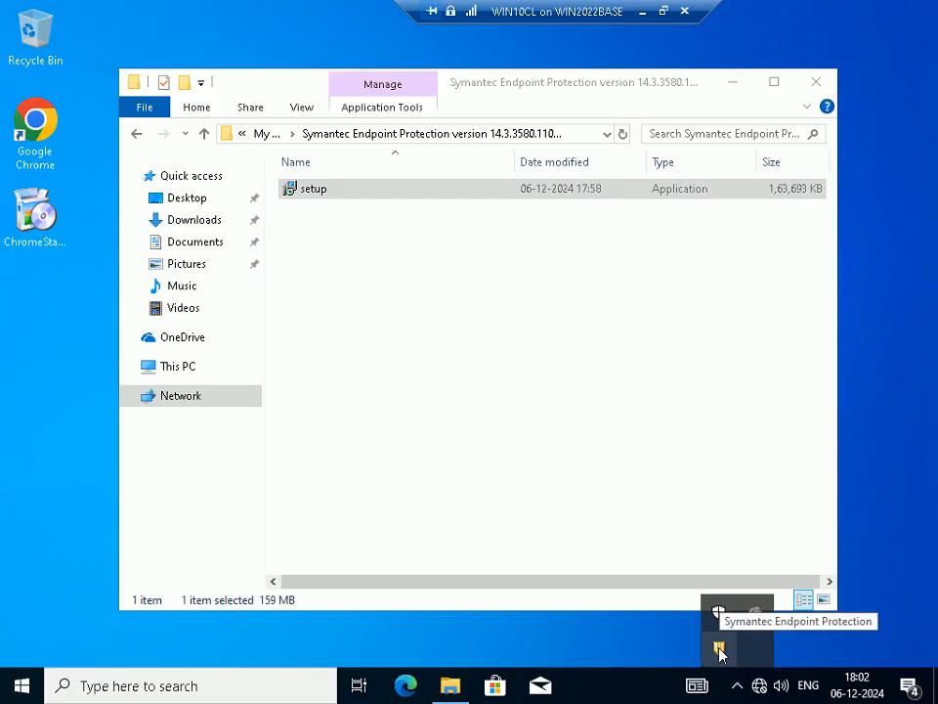
left_click(616, 429)
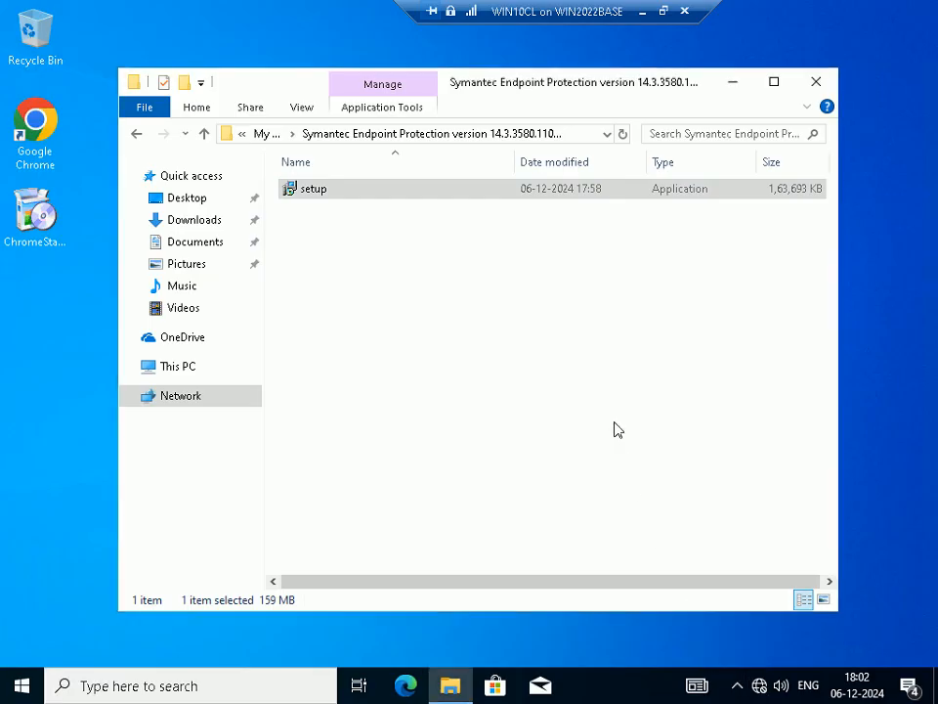
left_click(734, 90)
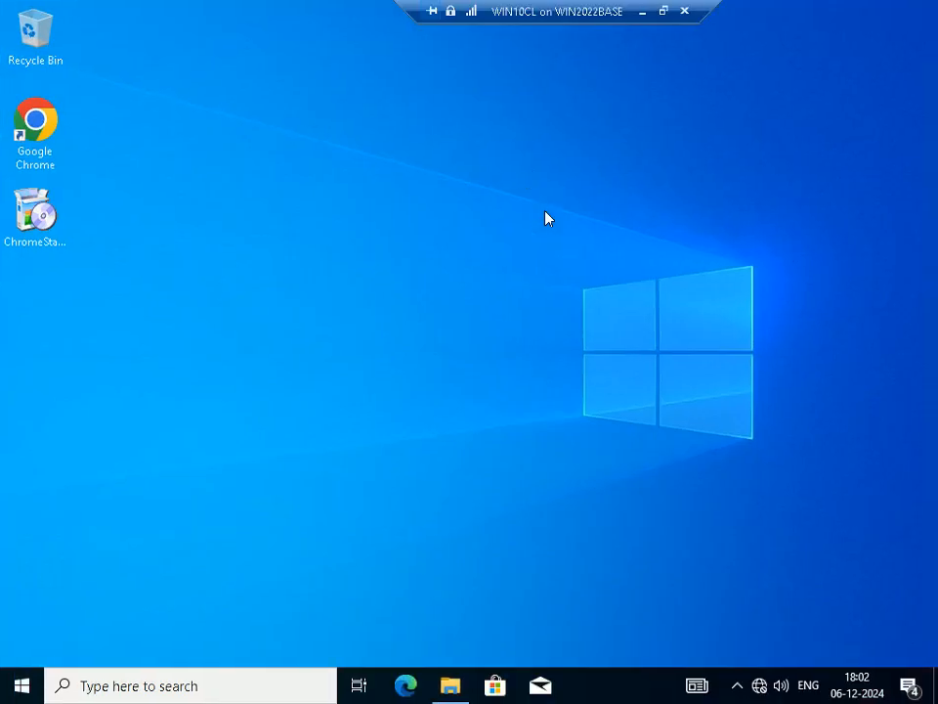
left_click(663, 12)
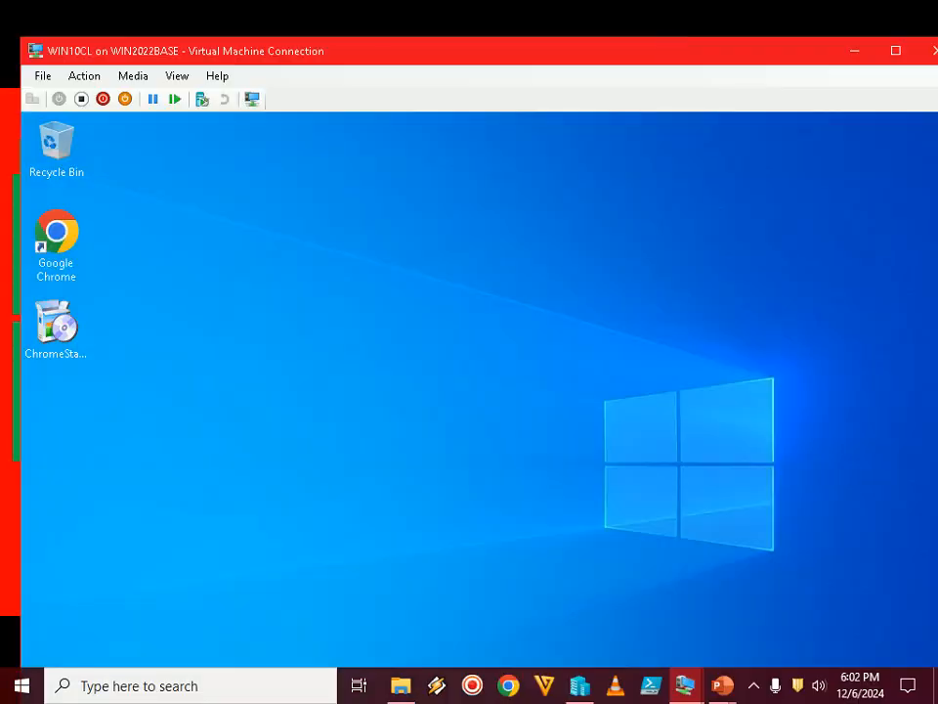
left_click(758, 694)
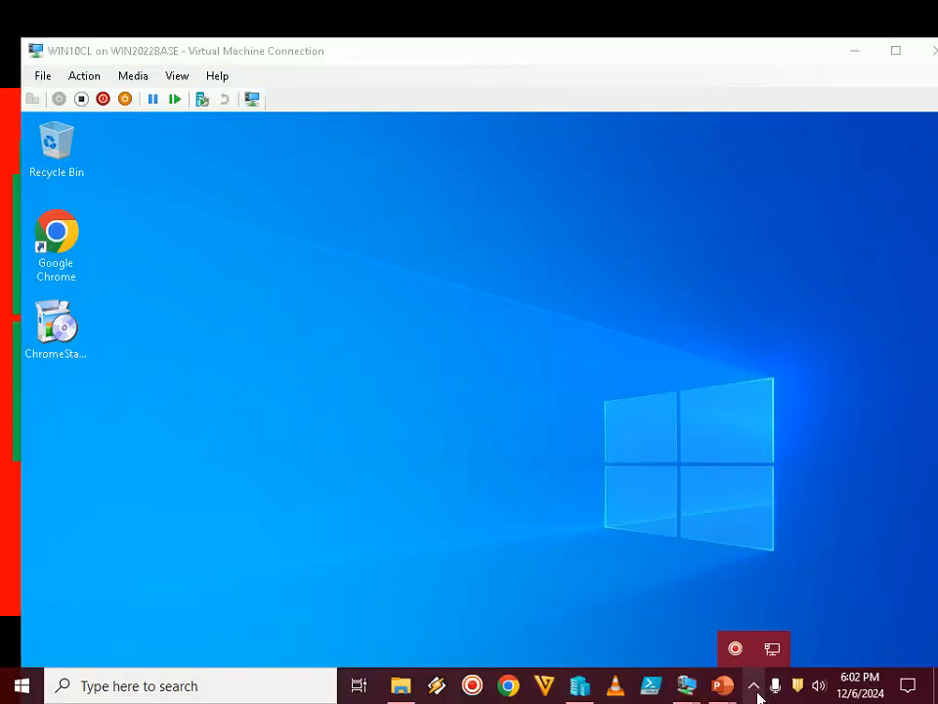
left_click(755, 688)
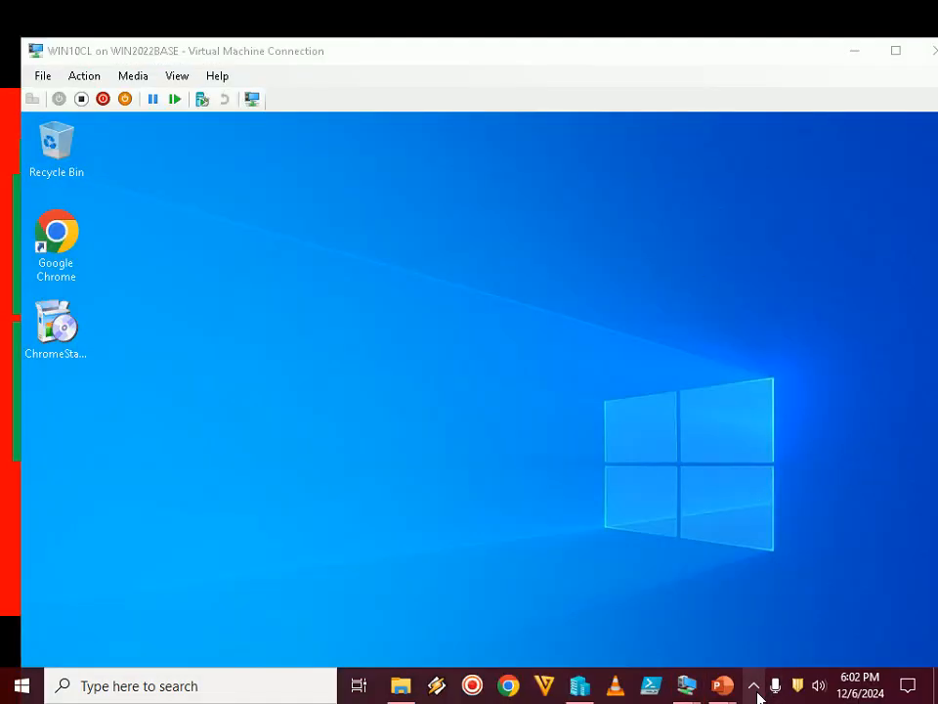
mouse_move(738, 675)
left_click(697, 395)
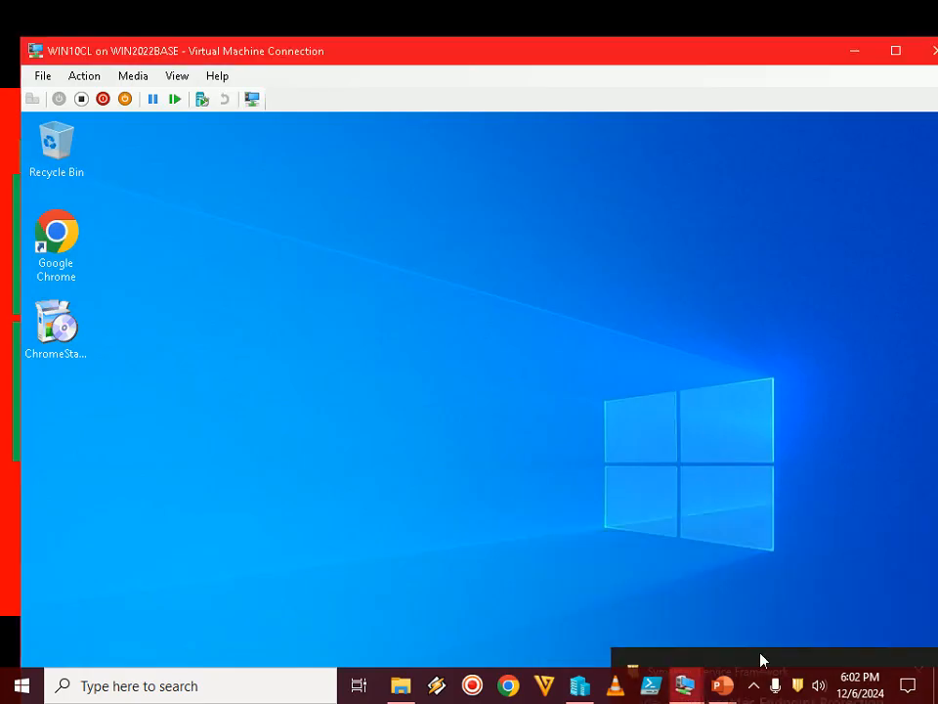
left_click(754, 689)
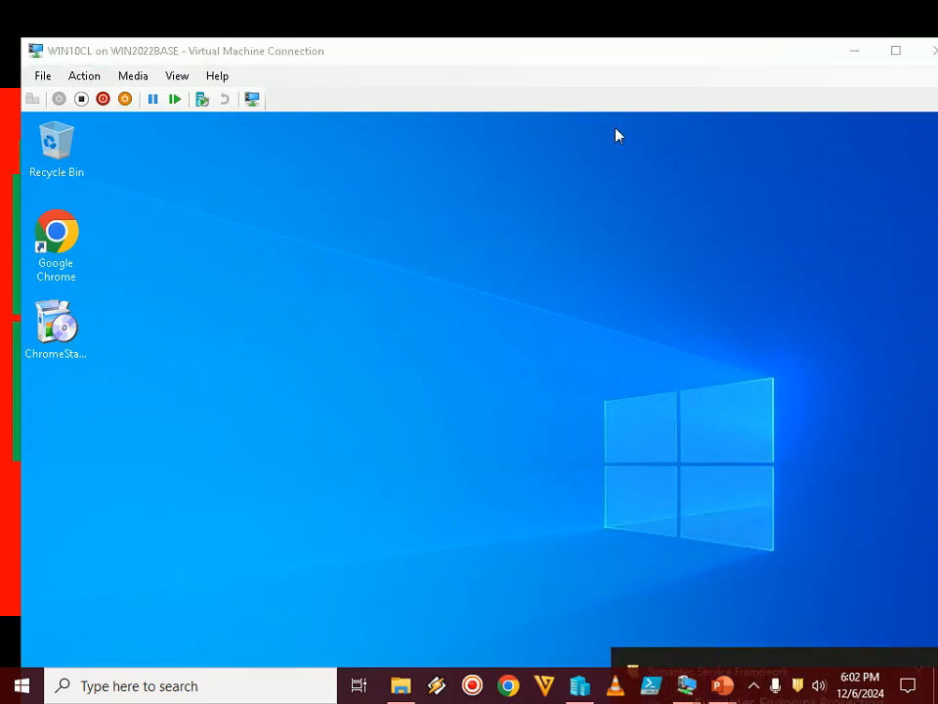
Dismiss the Symantec Endpoint Protection notification in full screen, inspect WIN10CL's hidden tray icons again, and leave full screen
double_click(642, 51)
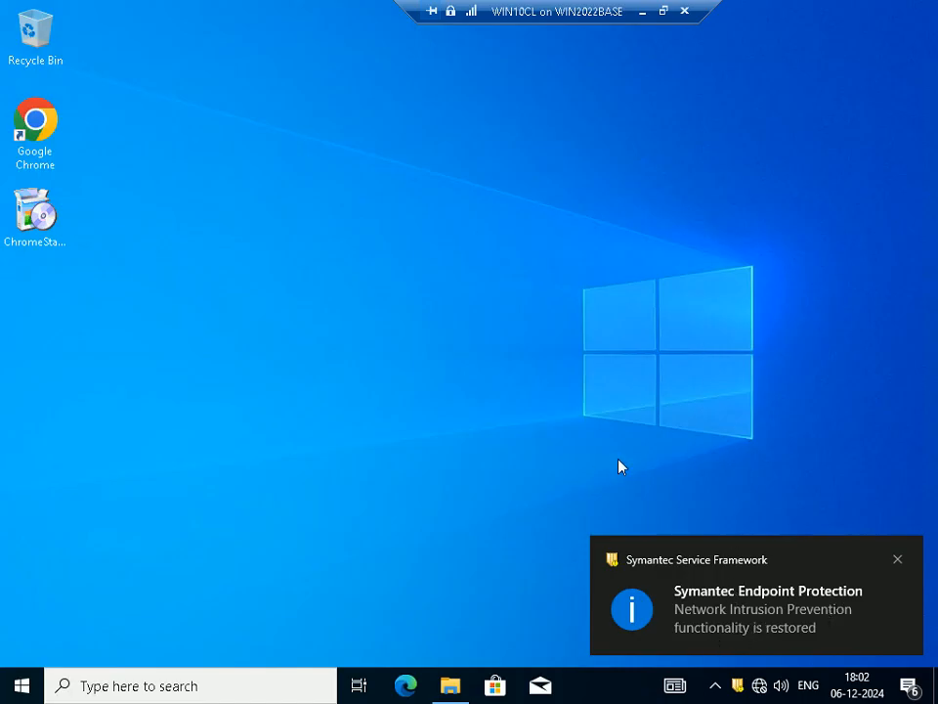
left_click(899, 561)
left_click(737, 685)
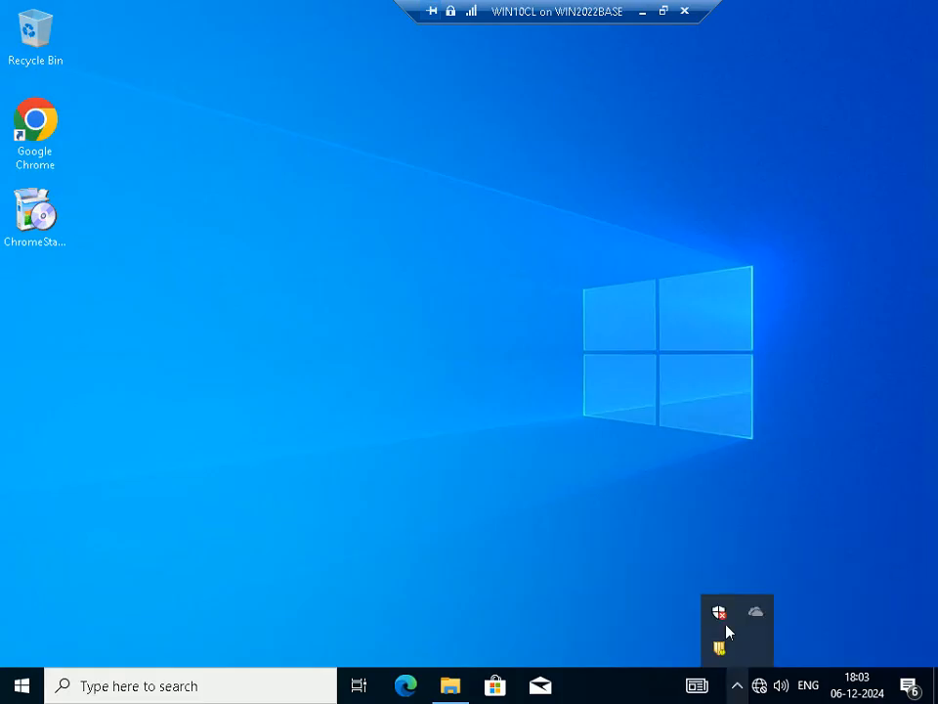
left_click(698, 477)
left_click(664, 11)
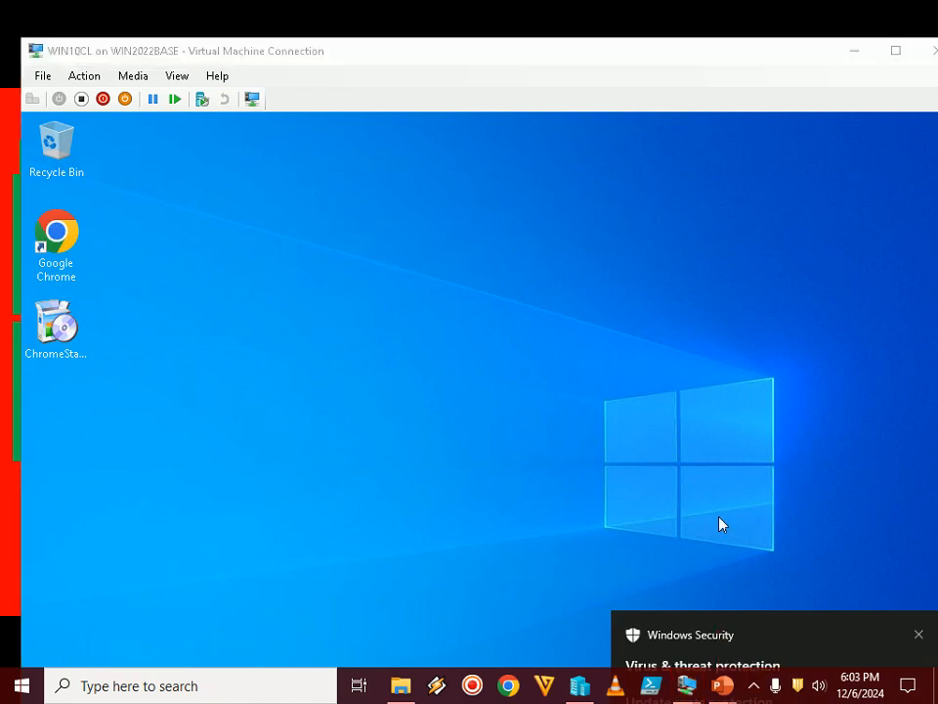
Dismiss the Windows Security notification in full screen, check WIN10CL's hidden tray icons, and leave full screen
double_click(681, 53)
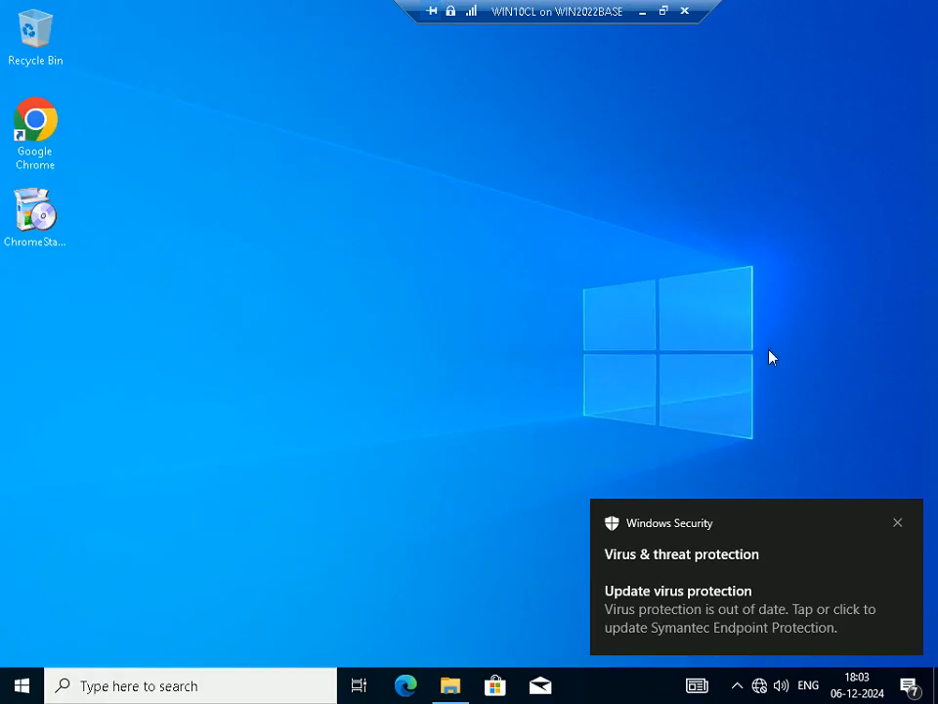
left_click(898, 525)
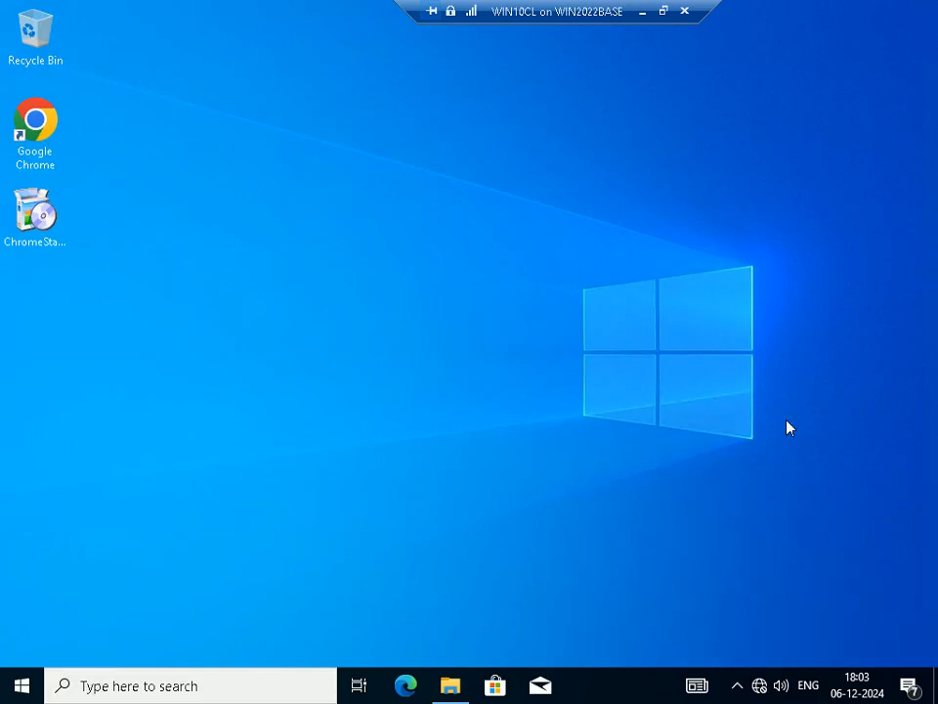
left_click(738, 687)
left_click(738, 686)
left_click(664, 10)
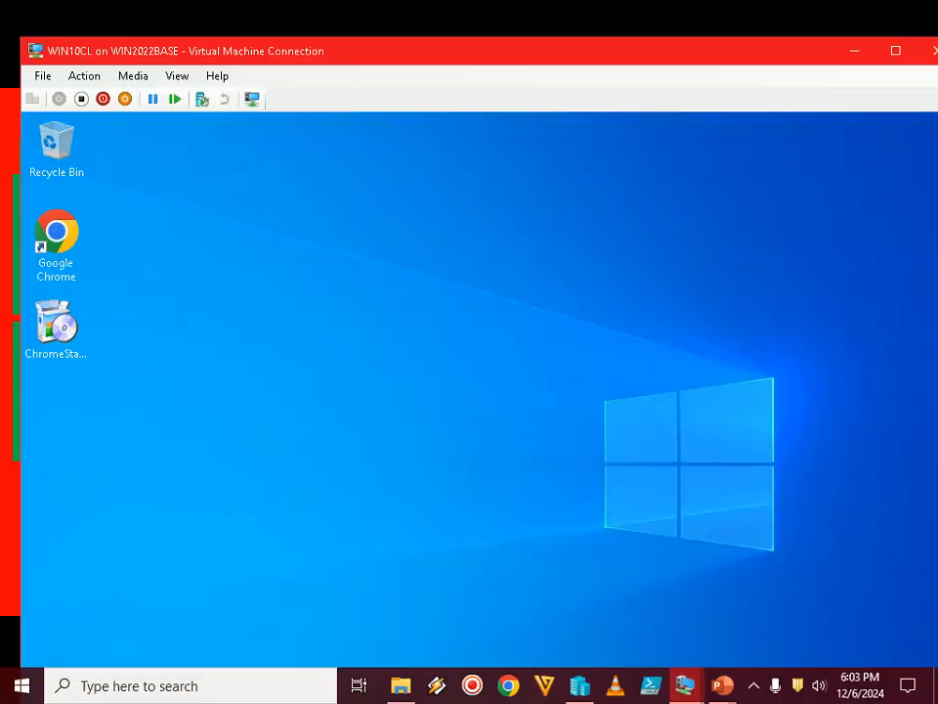
left_click(753, 692)
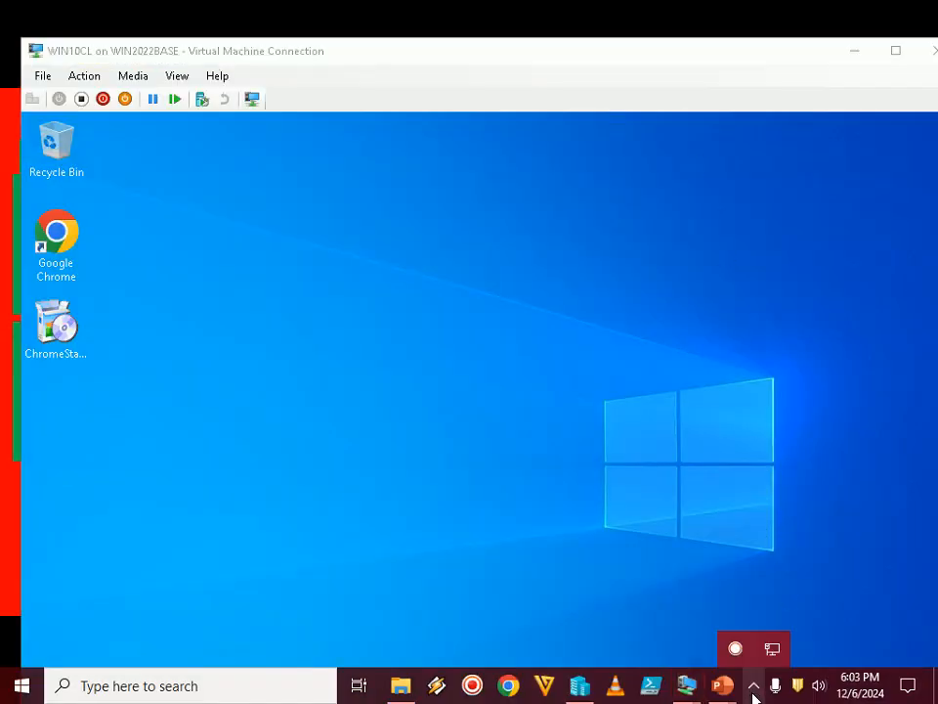
Consult Step 30 in the PowerPoint slide show, return to WIN10CL, and confirm an immediate restart from the Symantec Endpoint Protection prompt
left_click(584, 400)
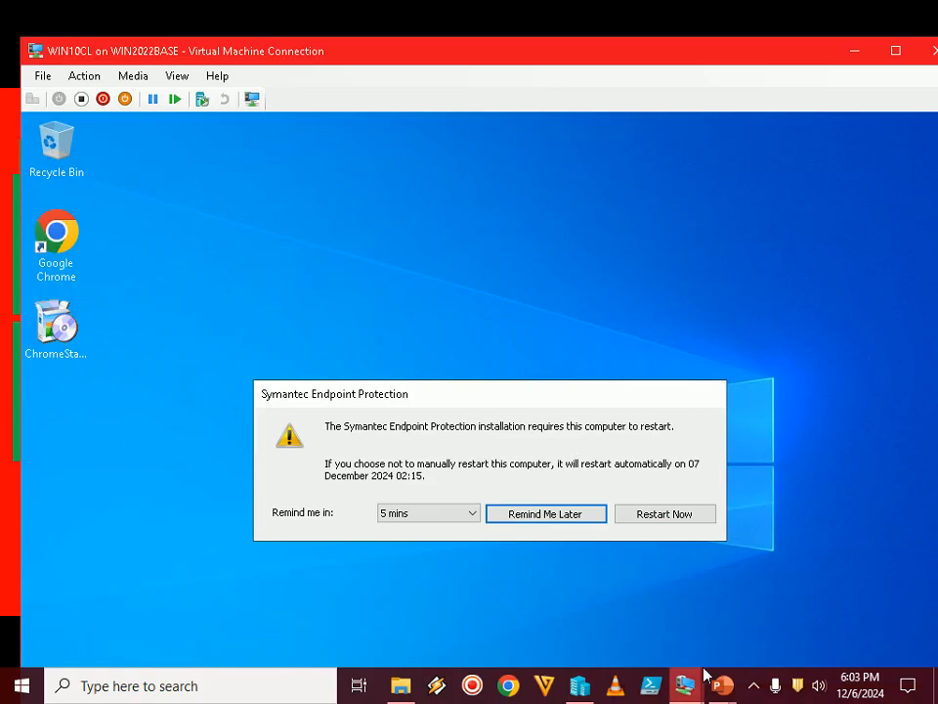
mouse_move(723, 685)
left_click(748, 614)
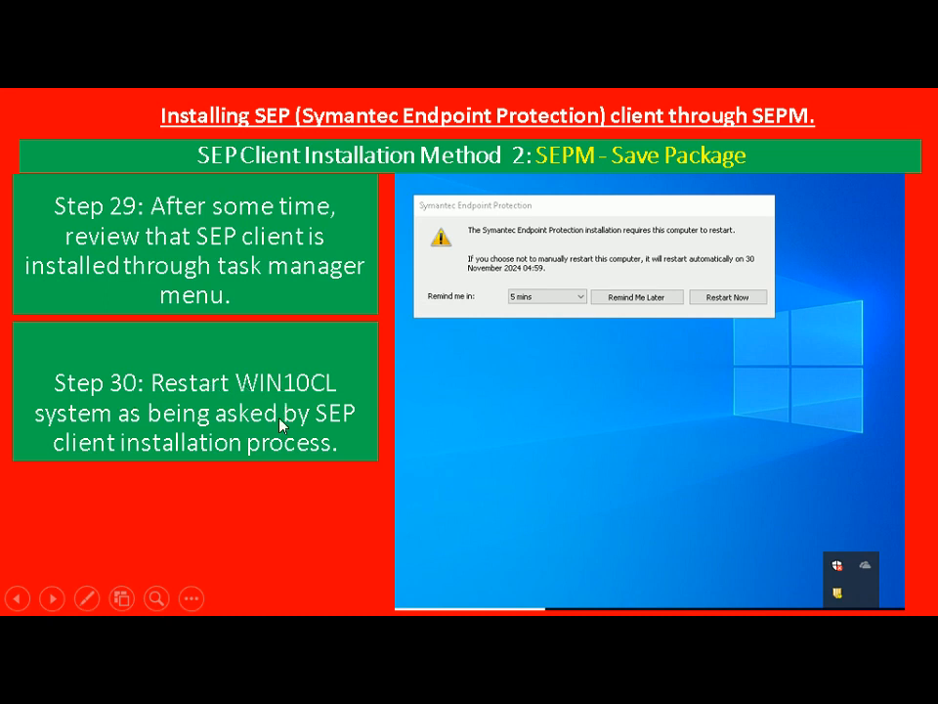
key("alt+Tab")
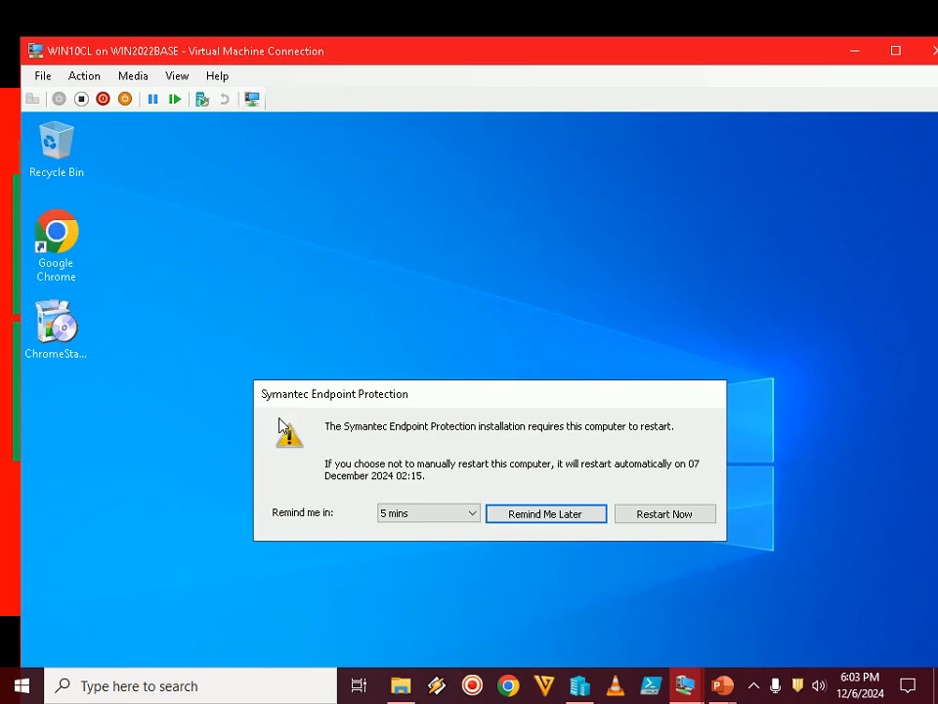
left_click(686, 515)
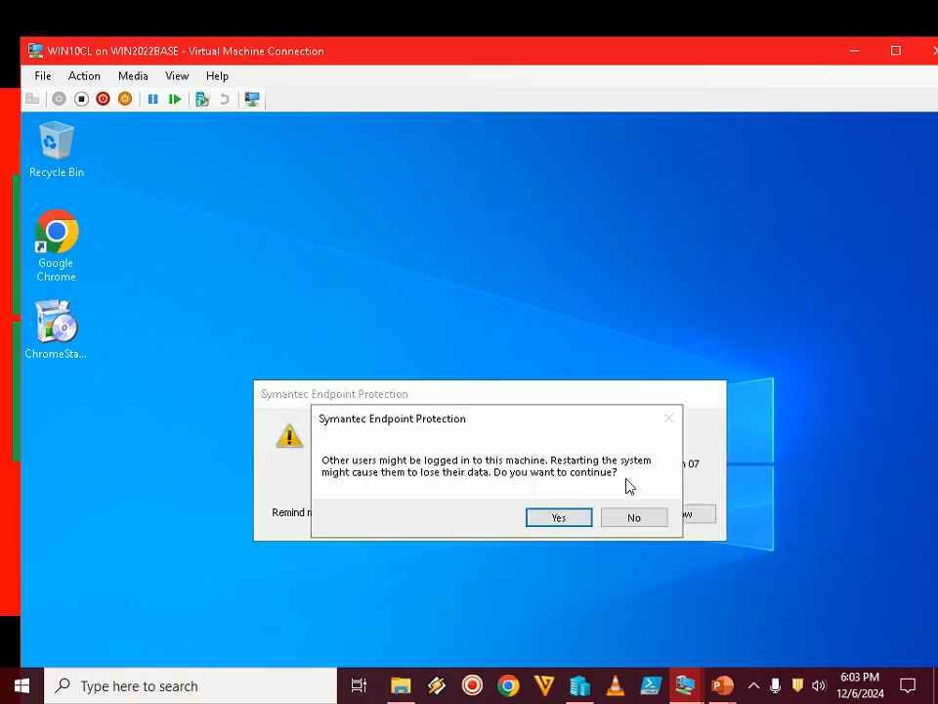
left_click(558, 518)
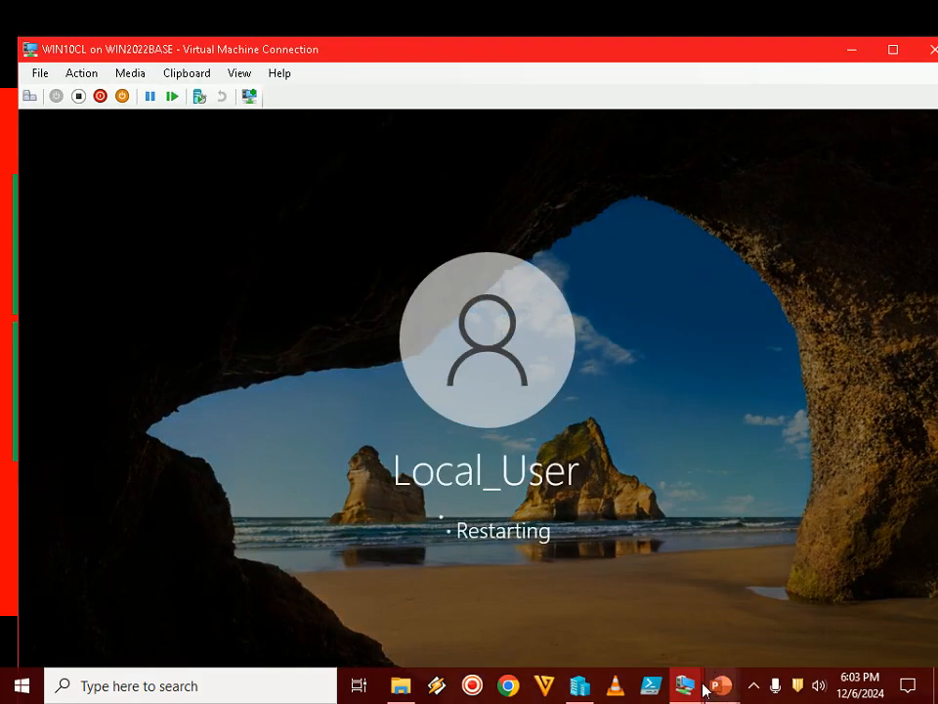
Switch to the PowerPoint slide show, advance it to Step 31, and return to the WIN10CL virtual machine
mouse_move(690, 691)
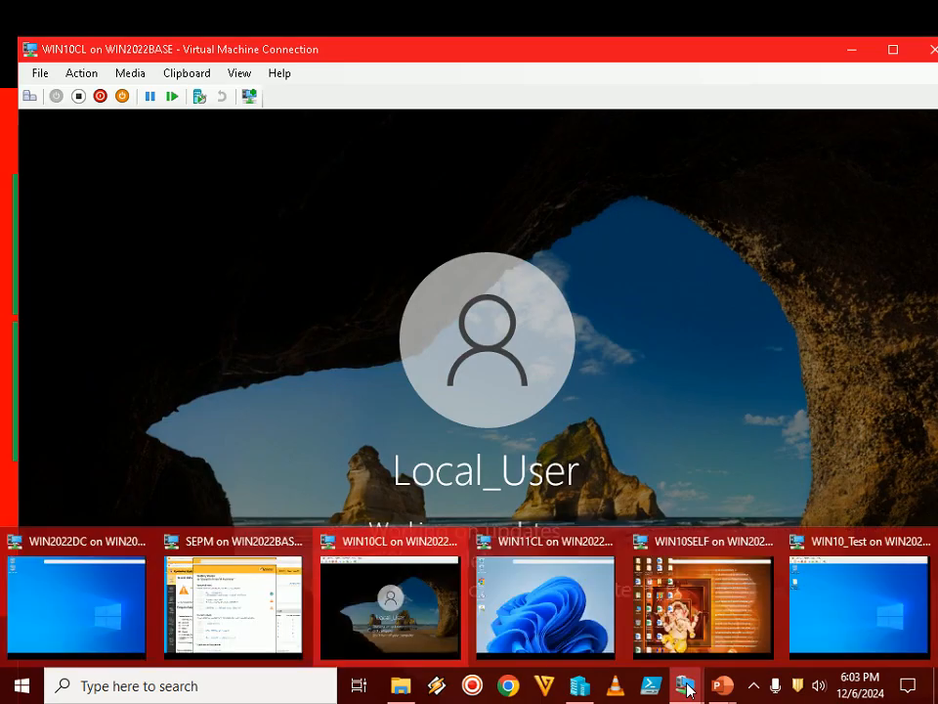
mouse_move(718, 684)
left_click(834, 587)
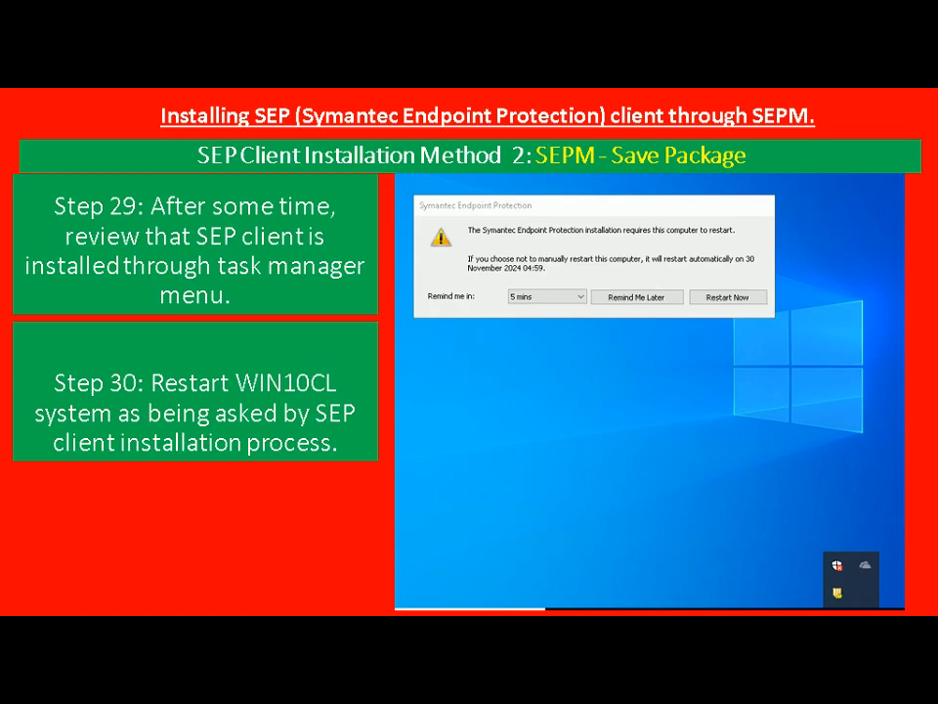
key("Right")
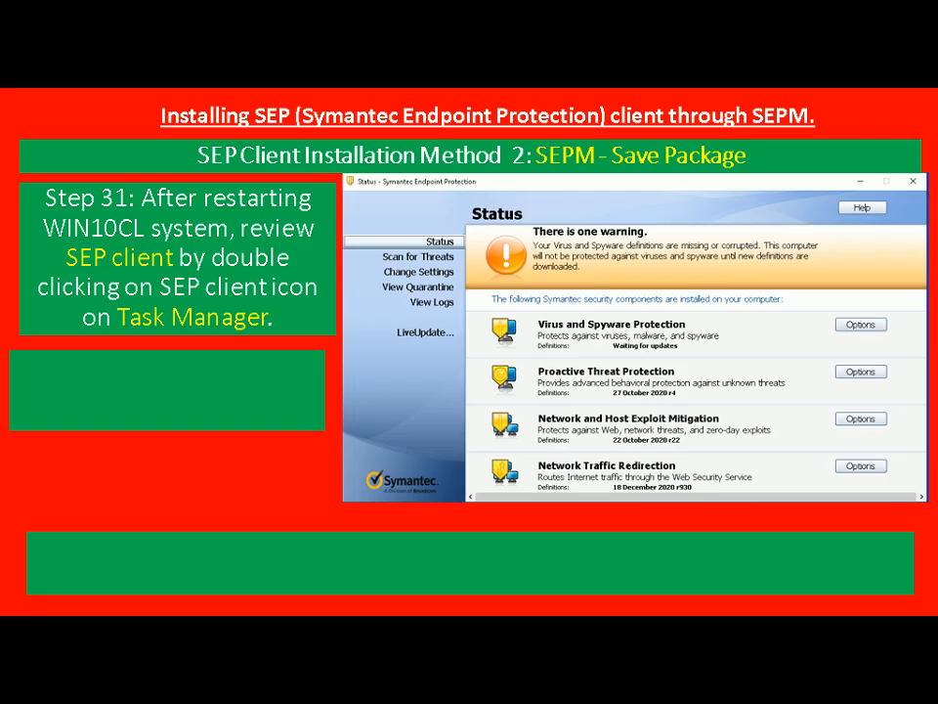
key("alt+Tab")
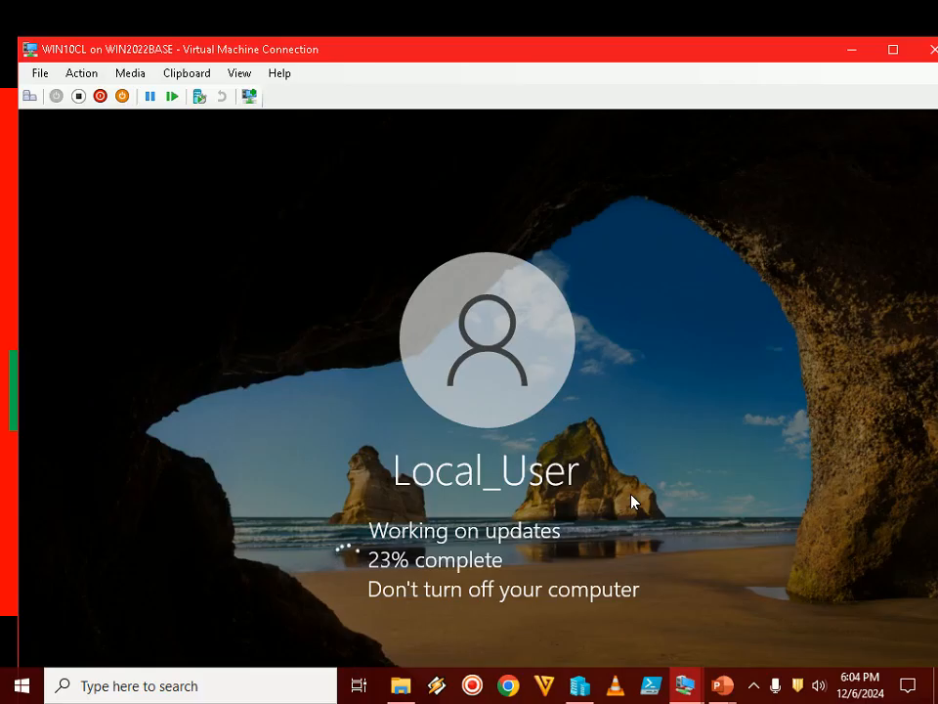
left_click(755, 687)
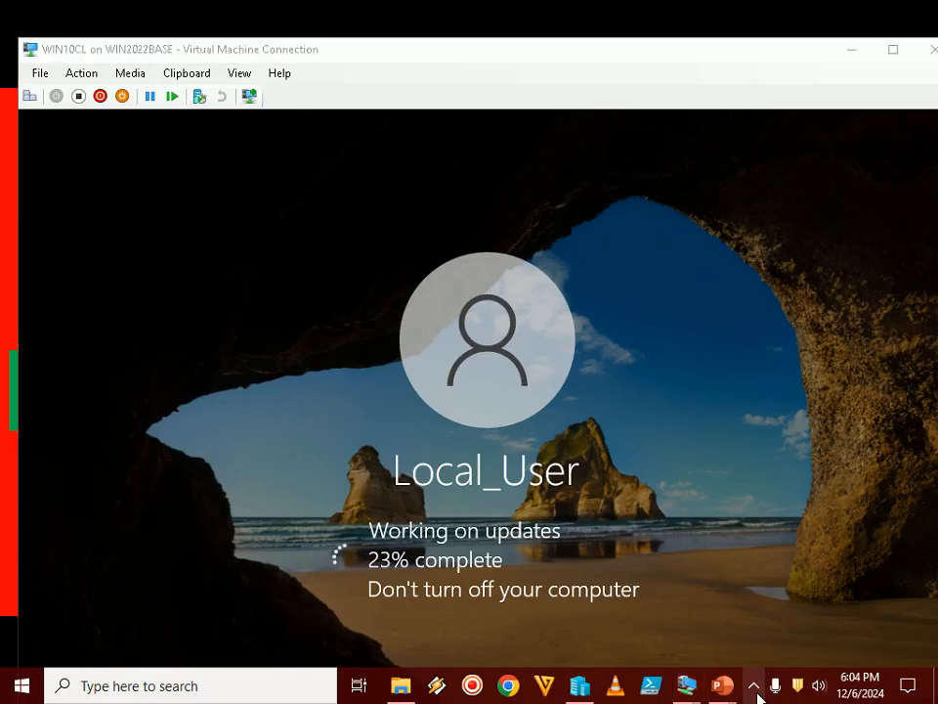
left_click(756, 687)
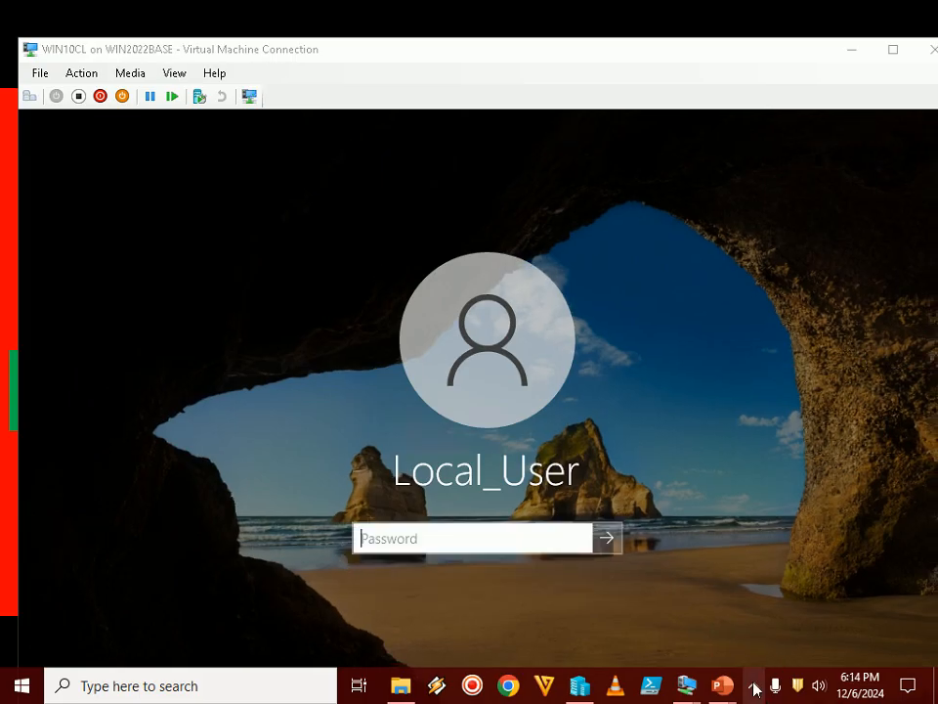
left_click(755, 689)
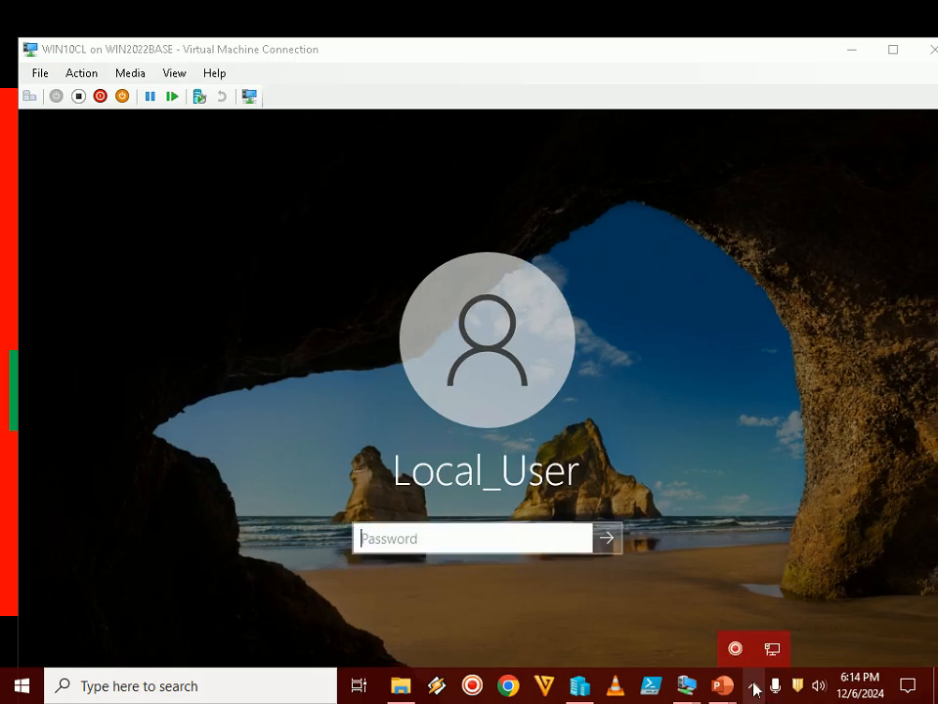
Sign in to WIN10CL in full screen as another user with the user name sccmadmin and the account password
left_click(766, 460)
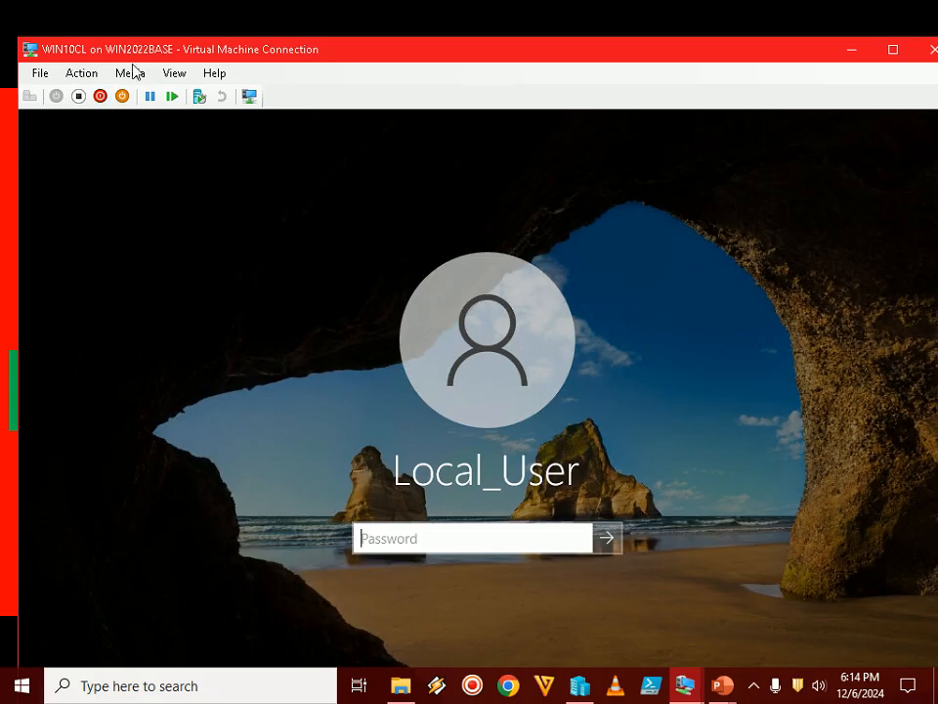
double_click(595, 56)
left_click(107, 652)
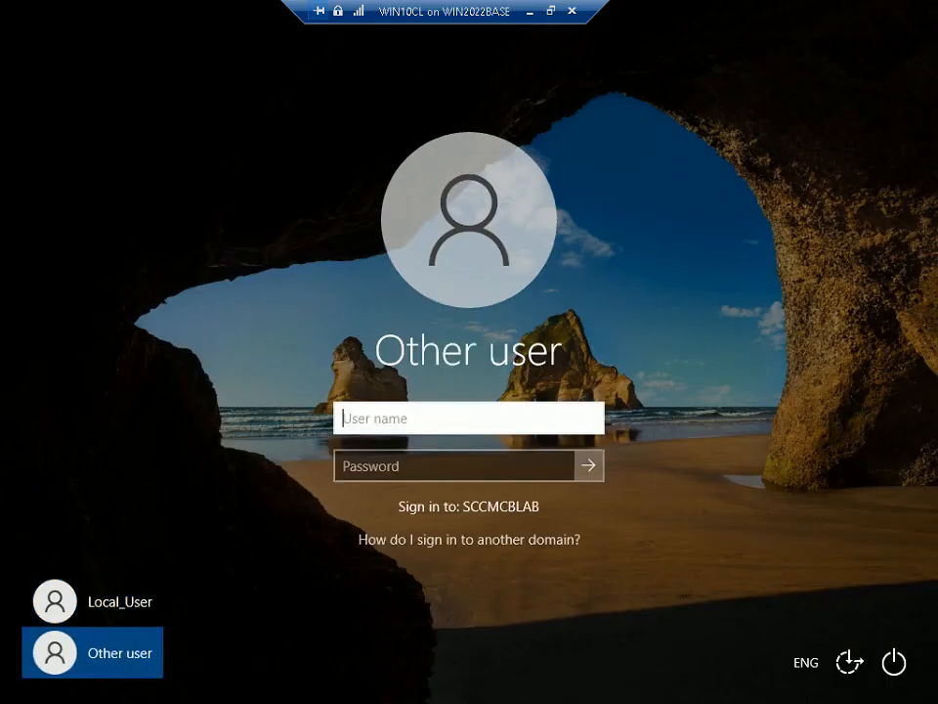
type("sccmadmin")
key("Tab")
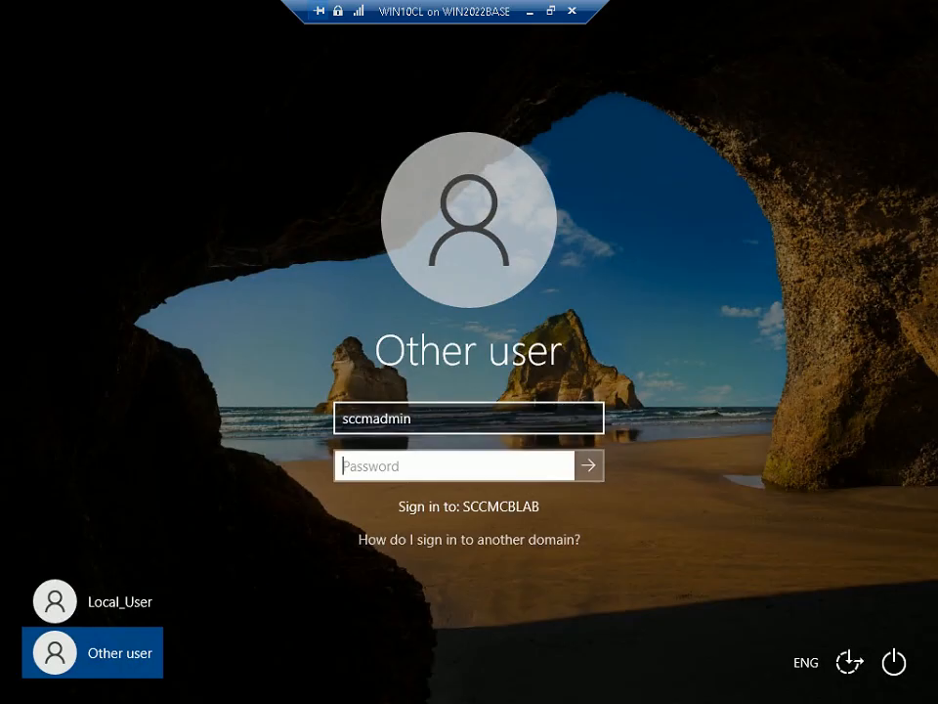
type("••••••••••••••••••••")
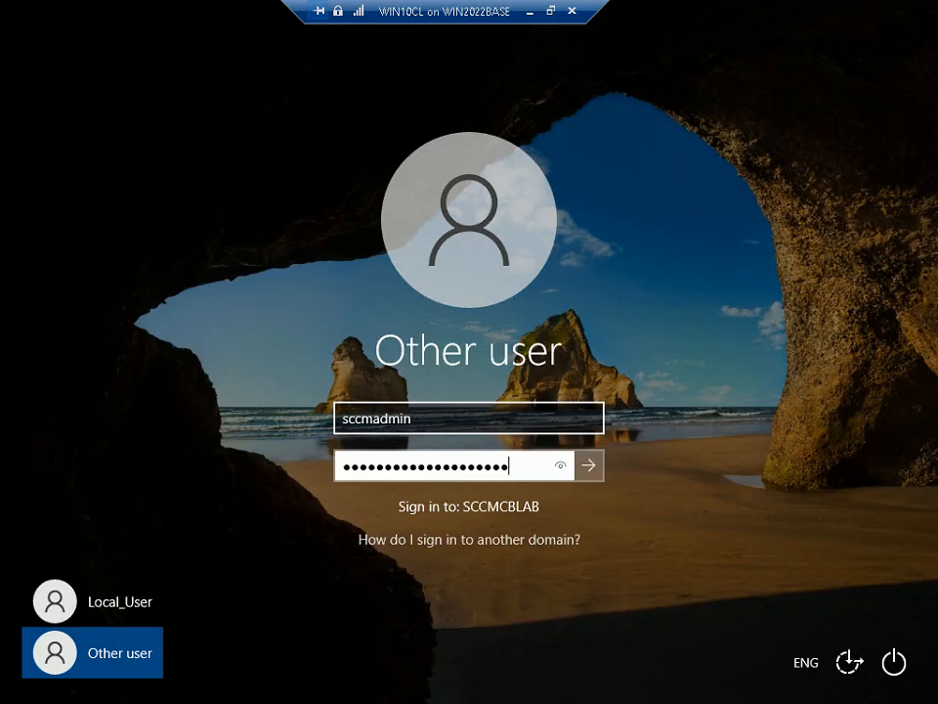
key("Return")
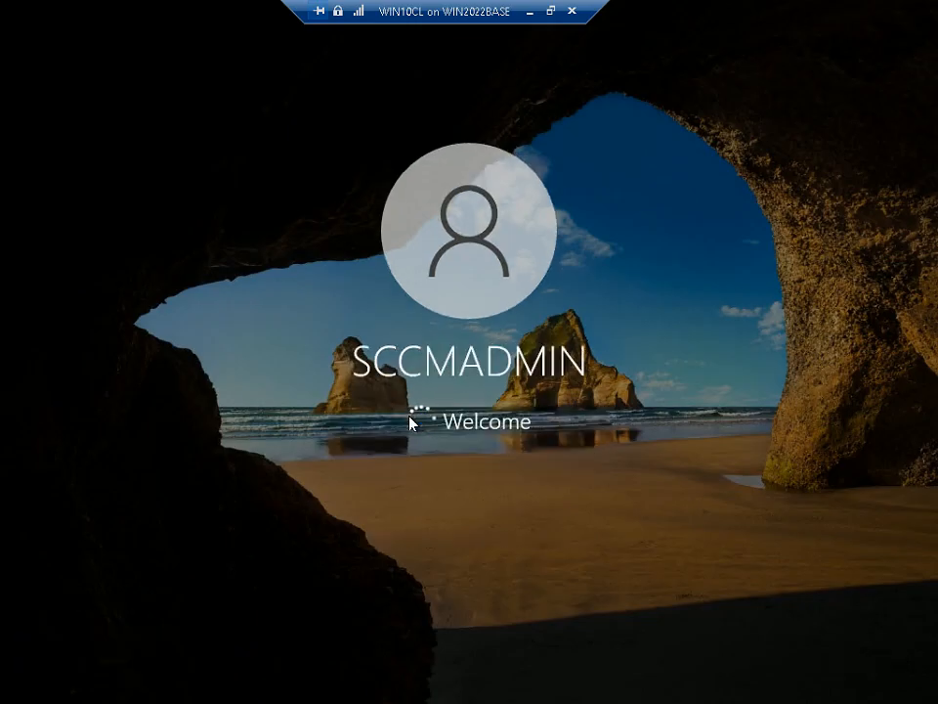
Leave full screen and consult the slide show's Step 31 on reviewing the SEP client while WIN10CL signs in
left_click(553, 12)
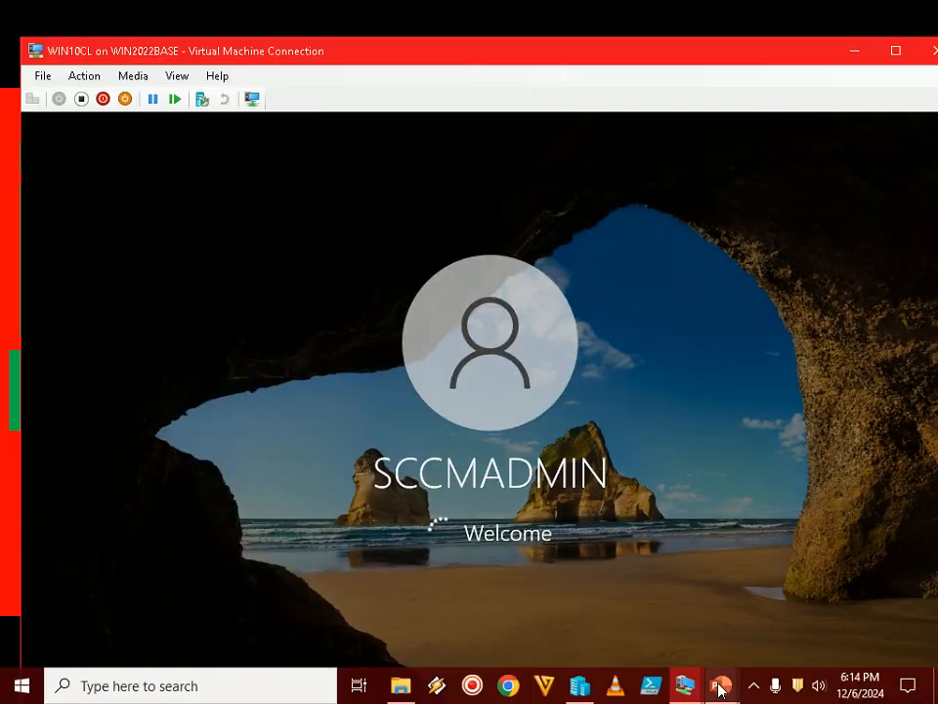
mouse_move(721, 683)
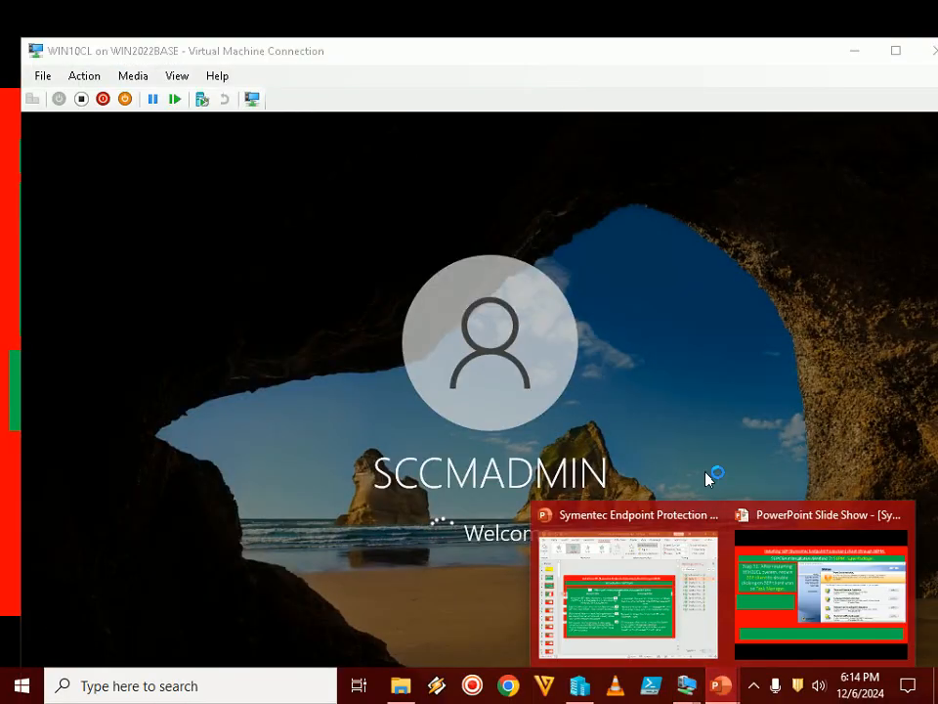
left_click(779, 607)
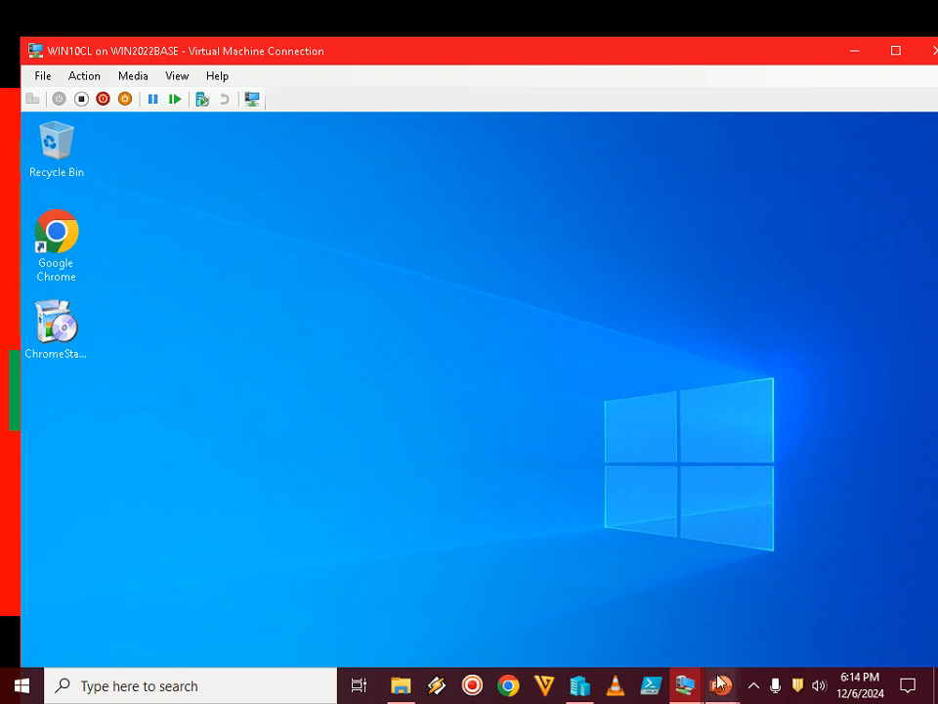
left_click(753, 687)
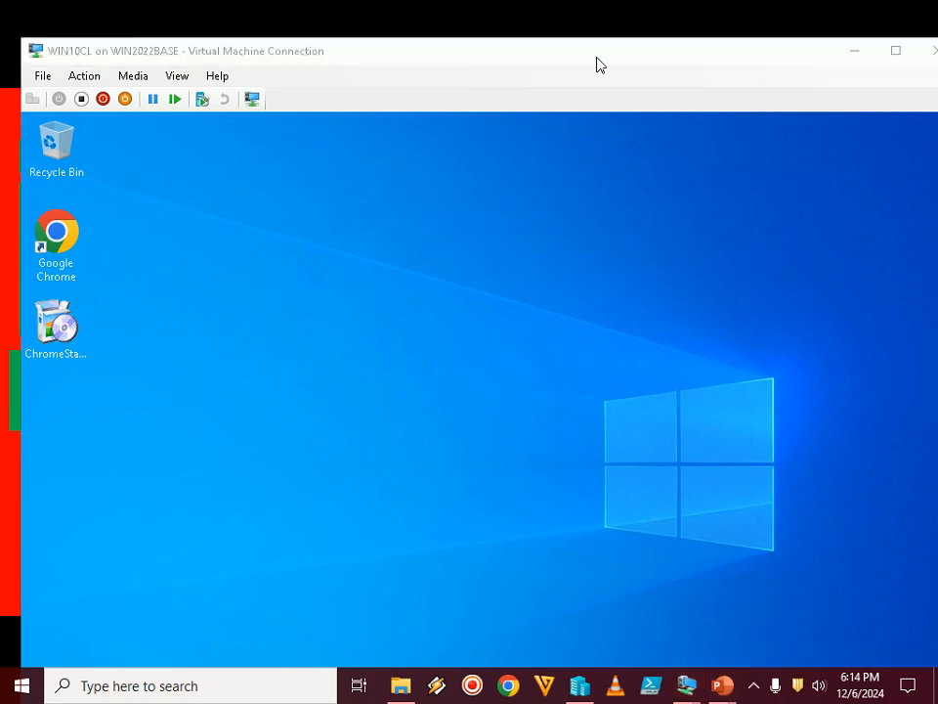
Open the Symantec Endpoint Protection client from WIN10CL's hidden tray icons in full screen and review its Status page
double_click(597, 65)
left_click(737, 685)
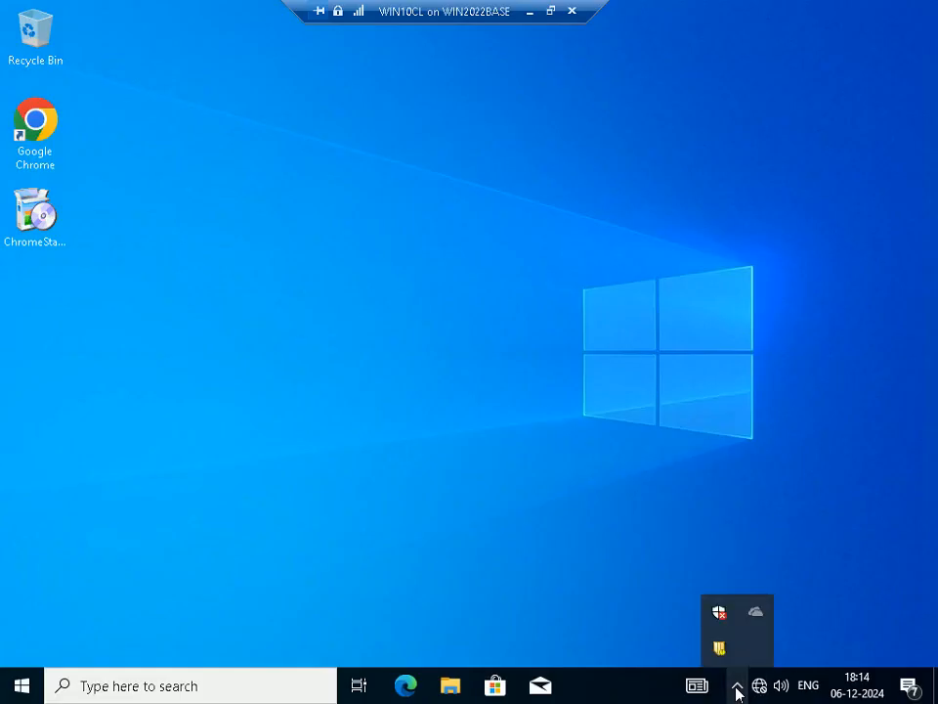
double_click(718, 649)
left_click(413, 473)
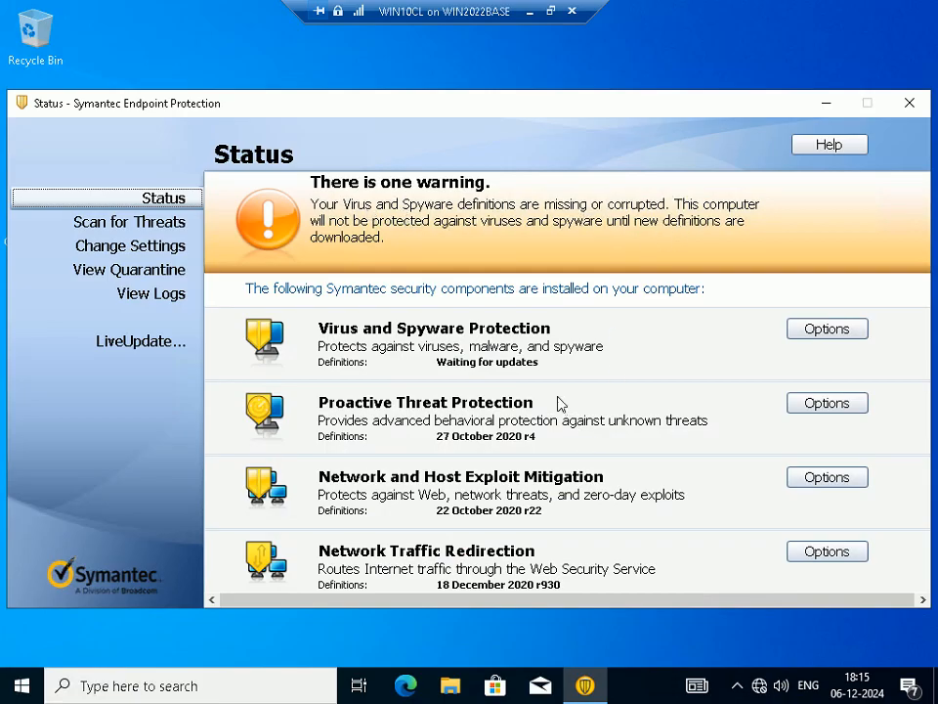
Leave WIN10CL's full screen and switch back to the PowerPoint slide show
left_click(552, 11)
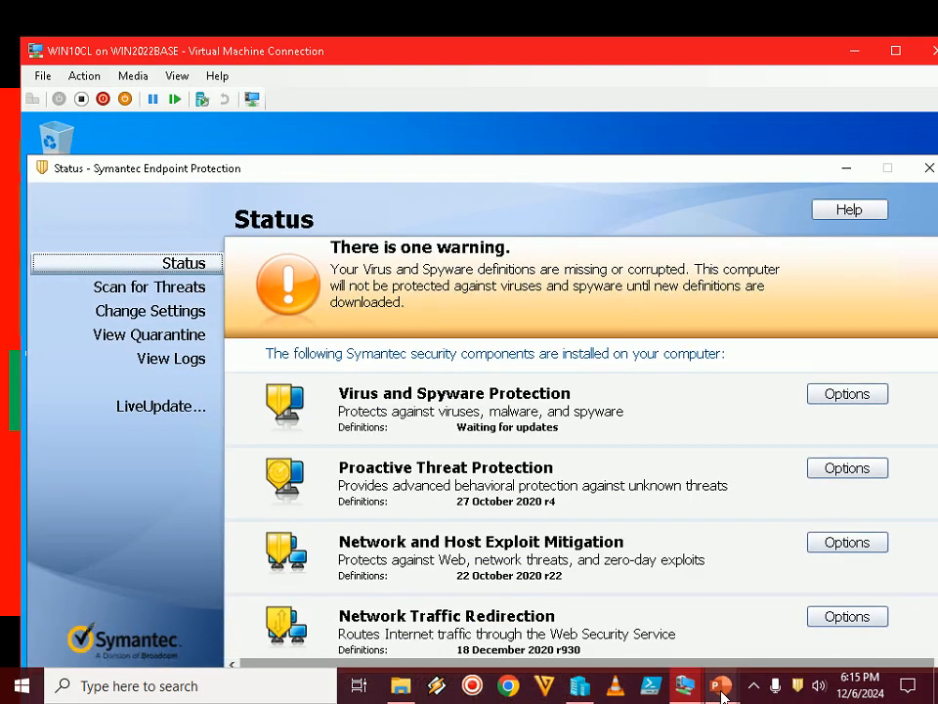
mouse_move(722, 692)
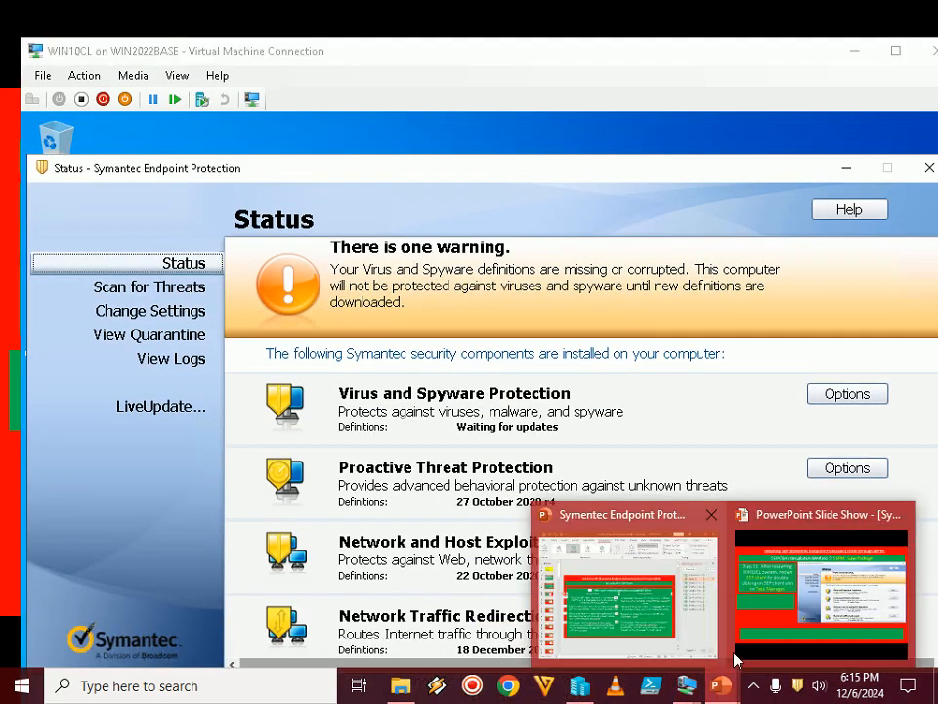
left_click(790, 608)
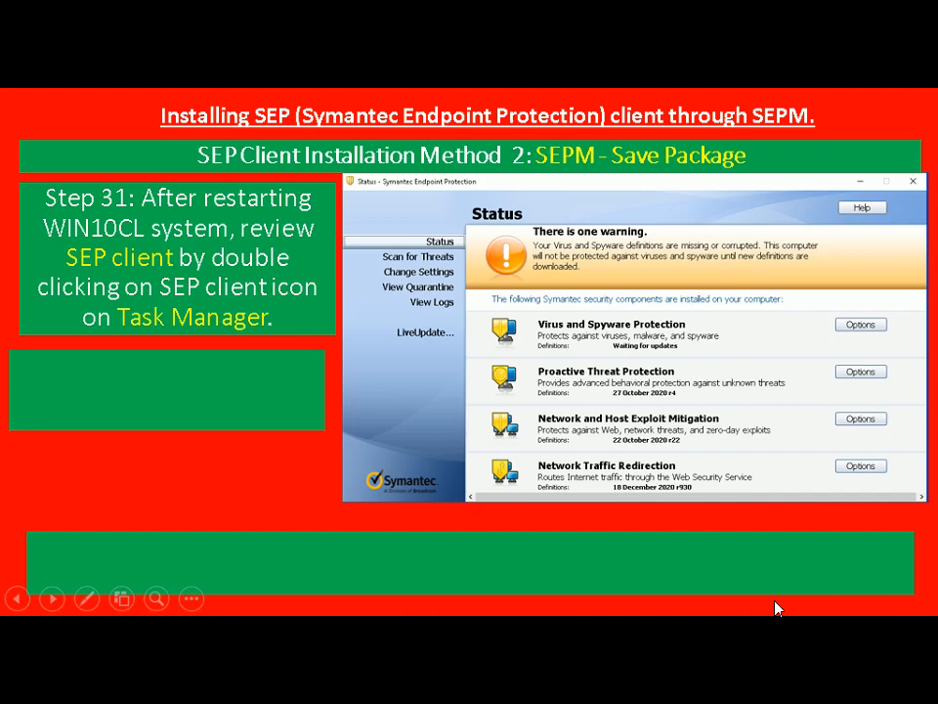
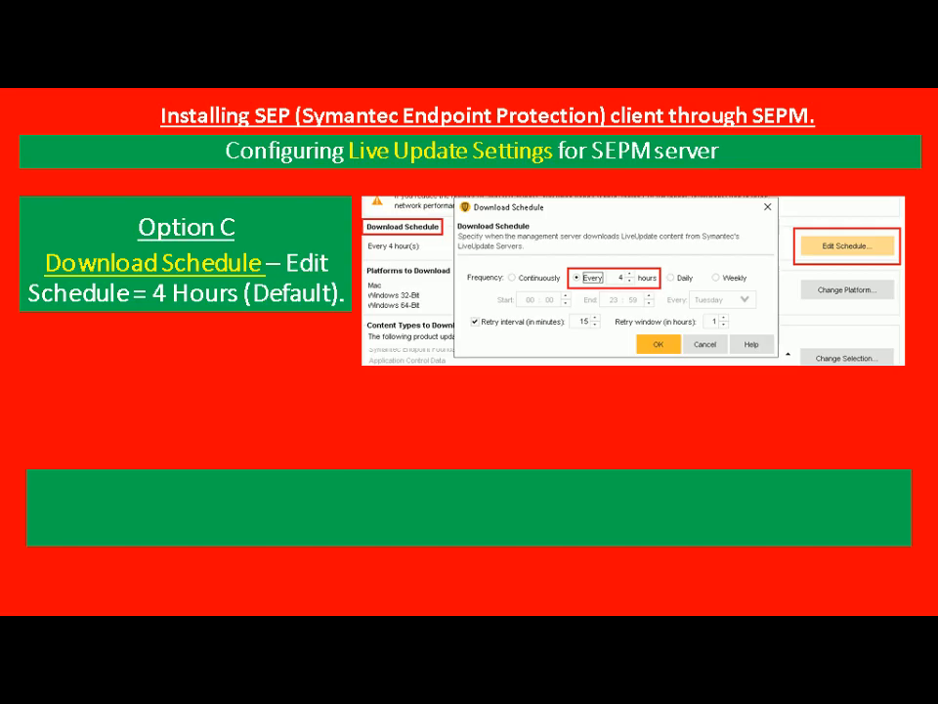
Switch to the SEPM virtual machine, accept the LiveUpdate download schedule of every 4 hours, and return to the PowerPoint slide show
key("alt+Tab")
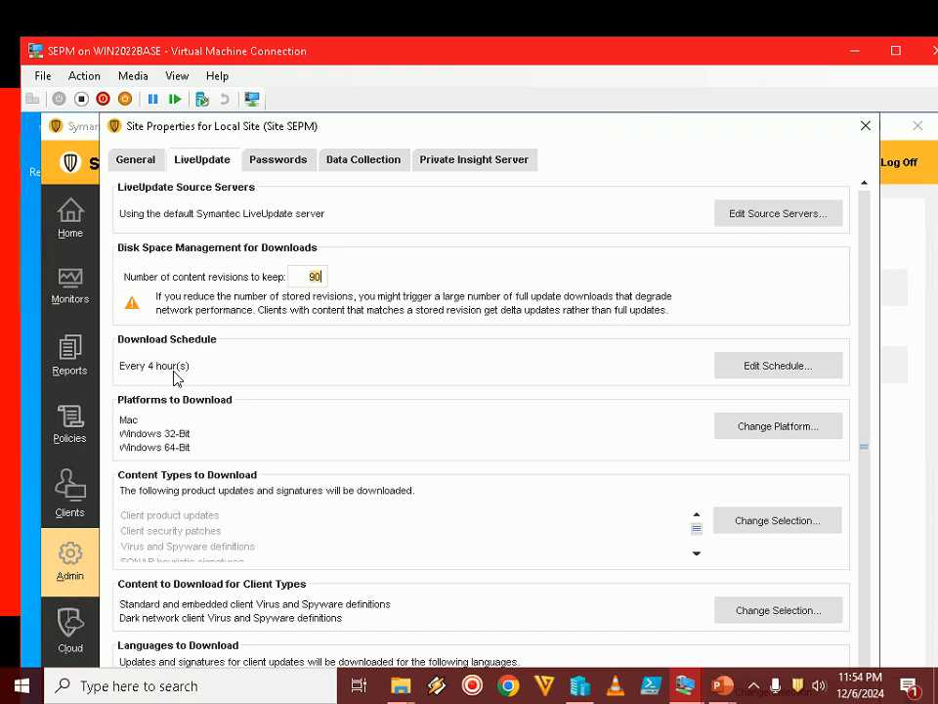
left_click(779, 369)
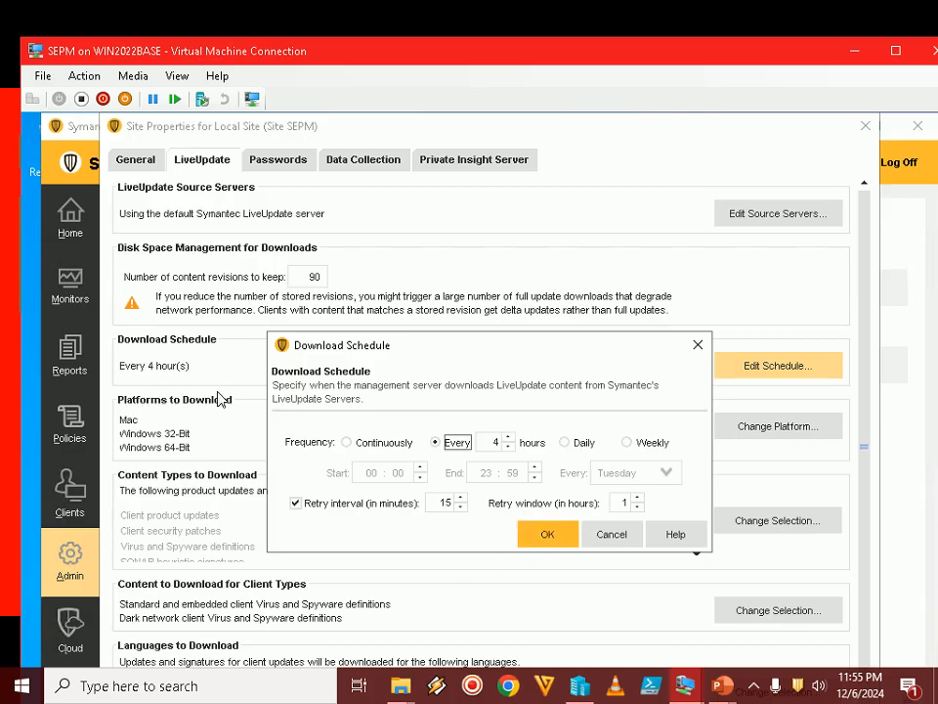
left_click(542, 534)
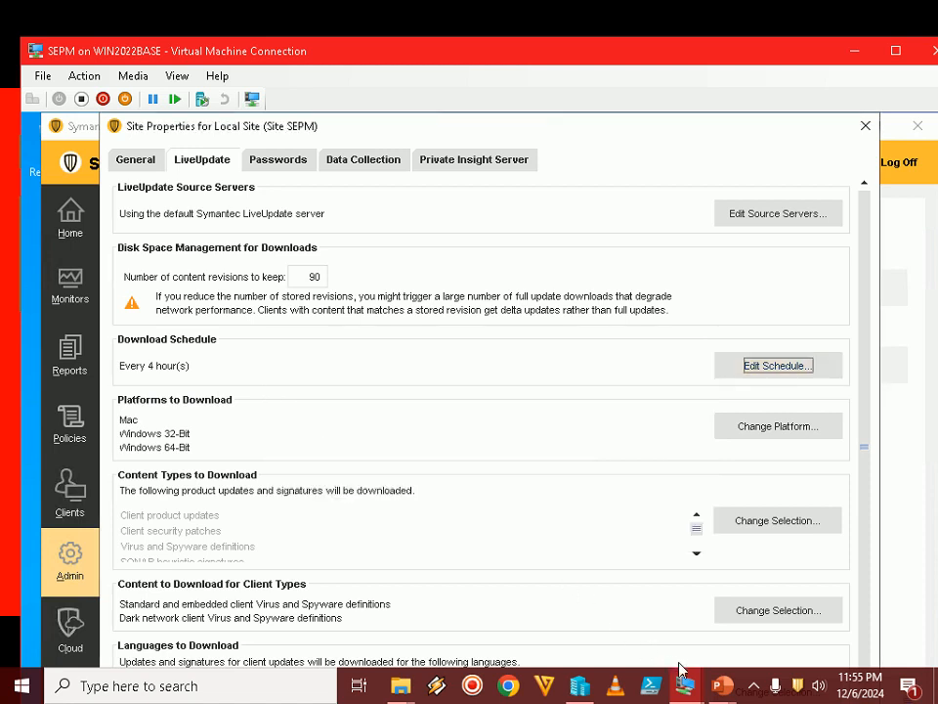
left_click(733, 691)
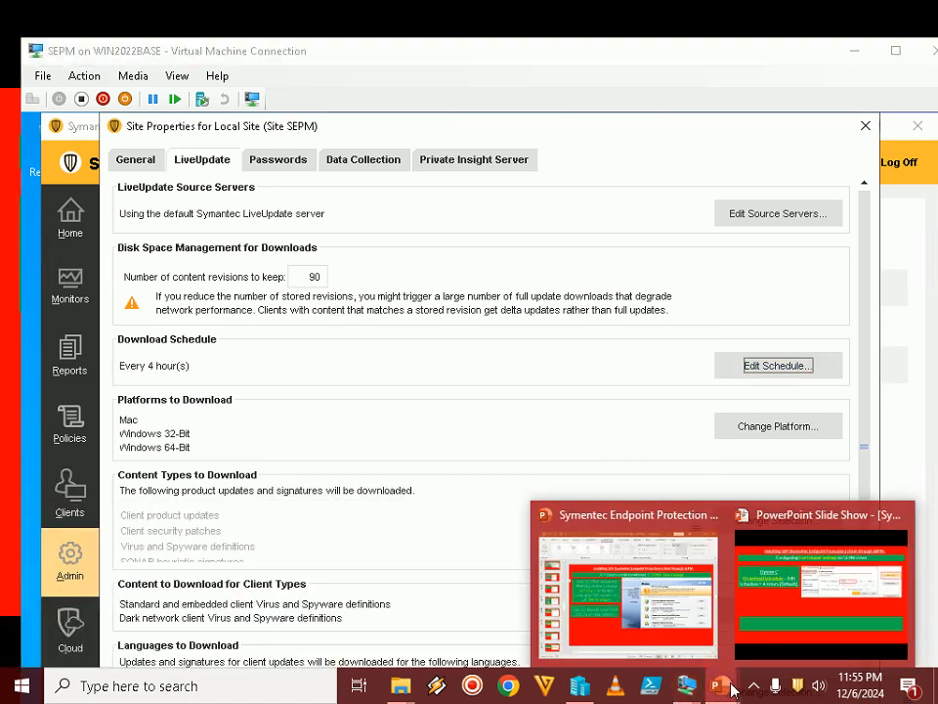
left_click(776, 610)
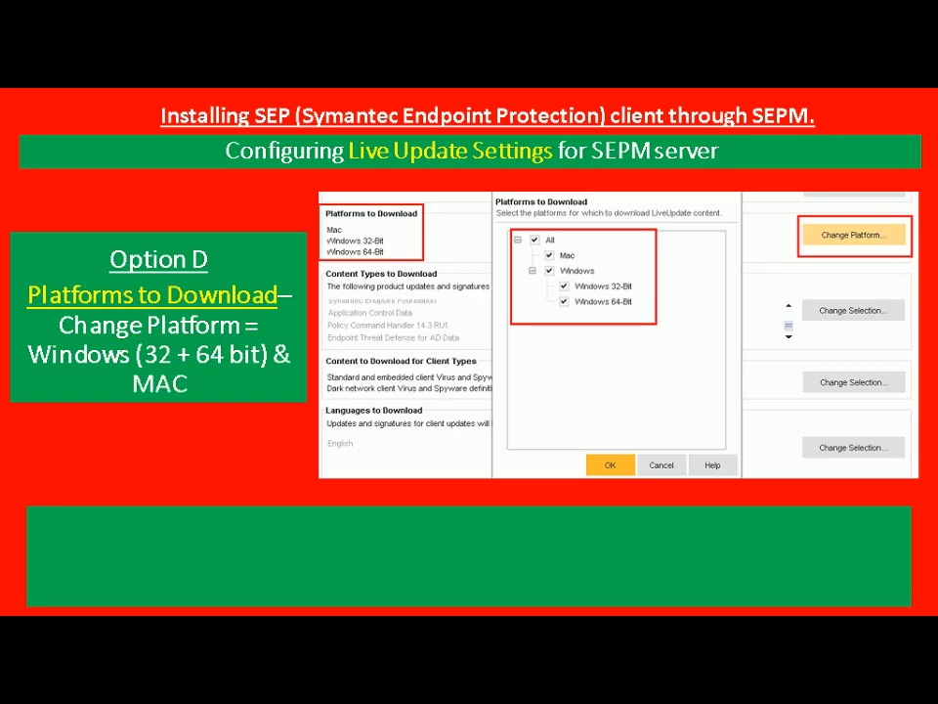
Switch to the SEPM virtual machine and exclude Mac and Windows 32-Bit from the LiveUpdate platforms to download, keeping Windows 64-Bit
key("alt+Tab")
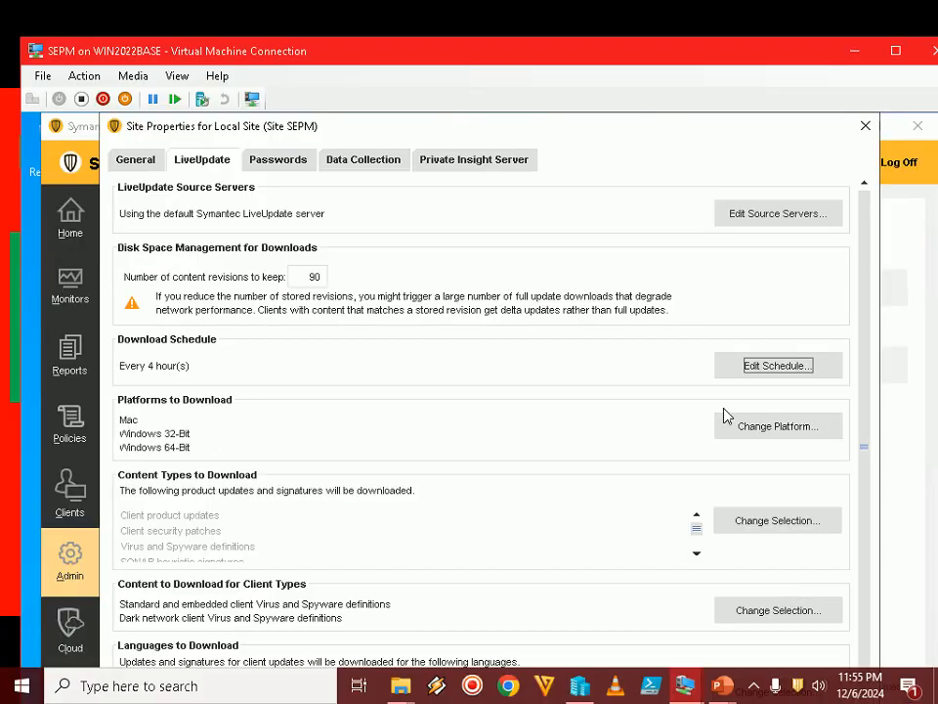
left_click(753, 428)
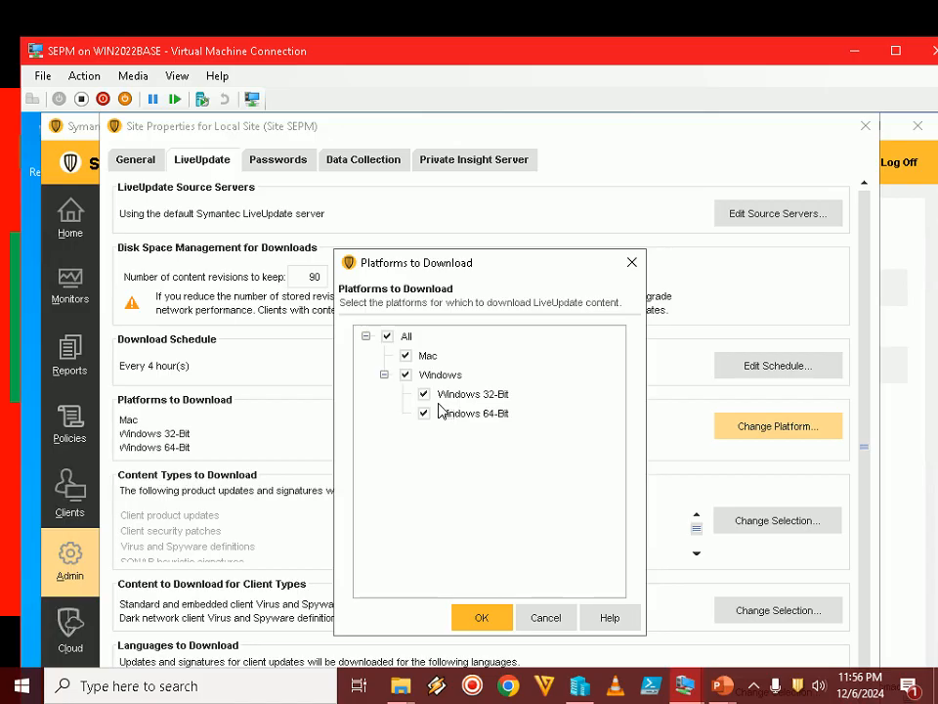
left_click(407, 356)
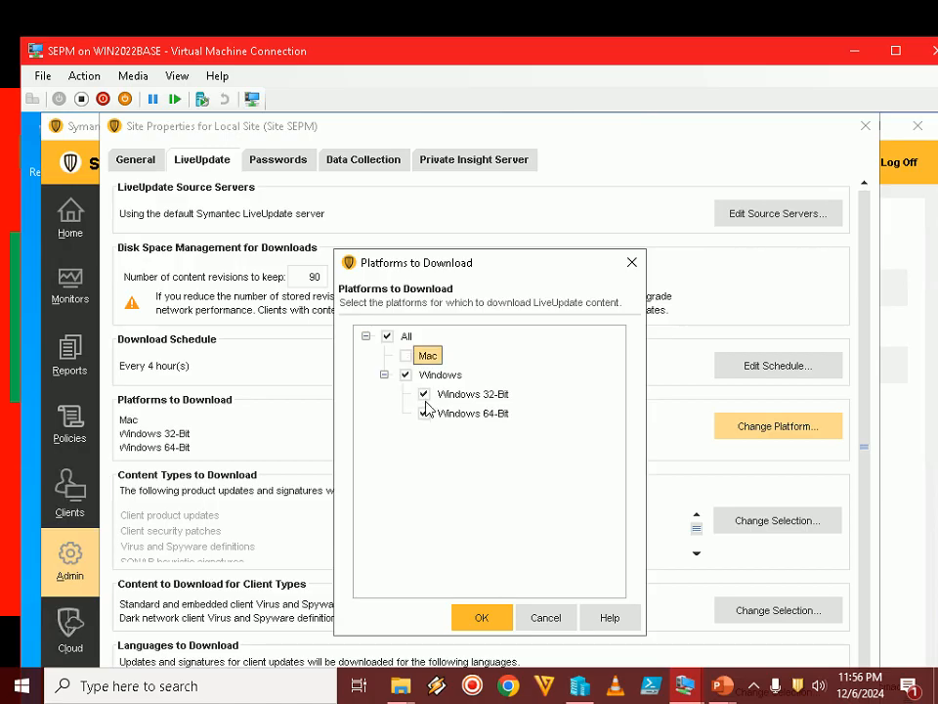
left_click(424, 395)
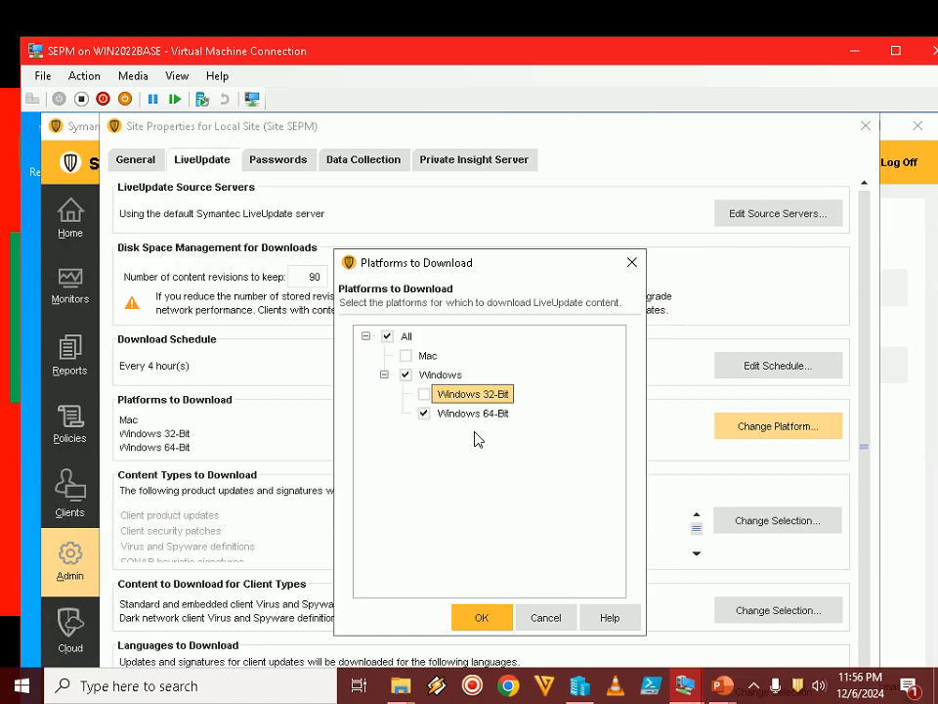
left_click(482, 620)
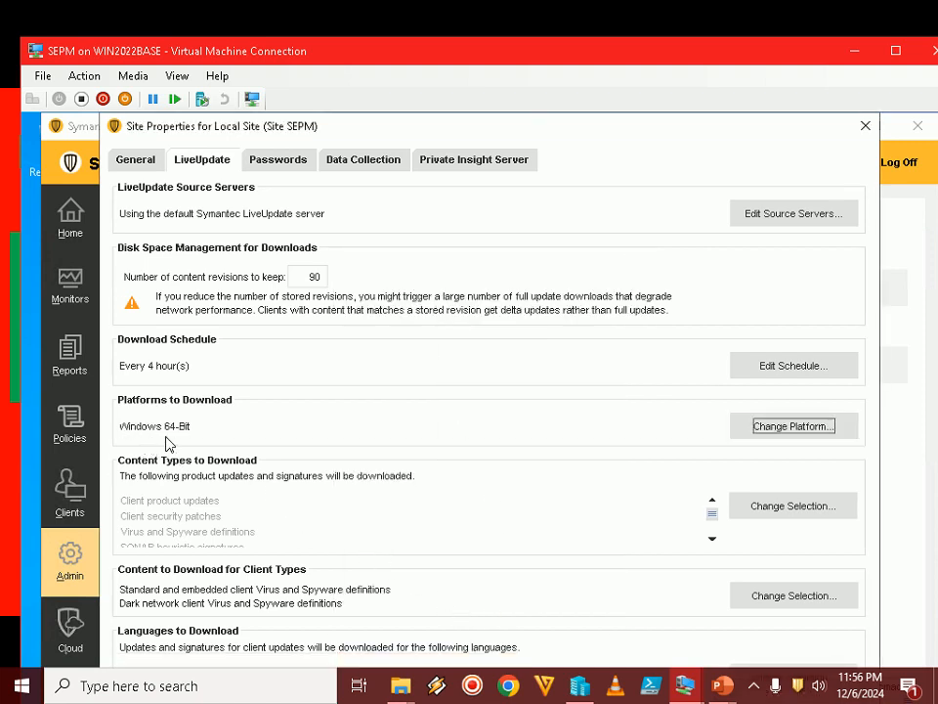
Switch to the PowerPoint slide show and advance through Option D's description to Option E on Content Types to Download
mouse_move(722, 685)
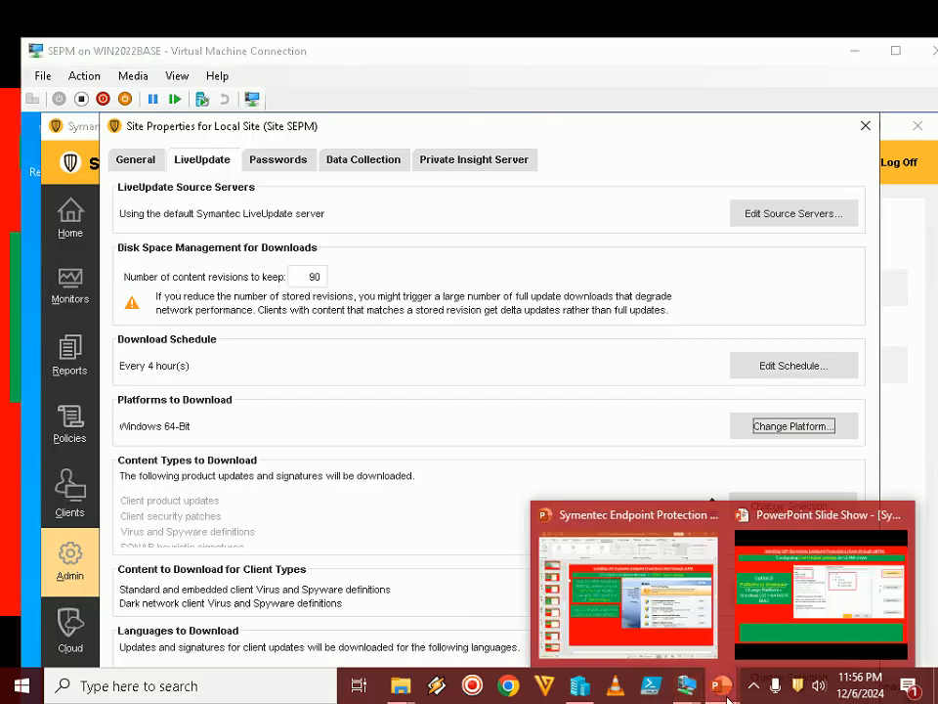
left_click(774, 606)
key("Right")
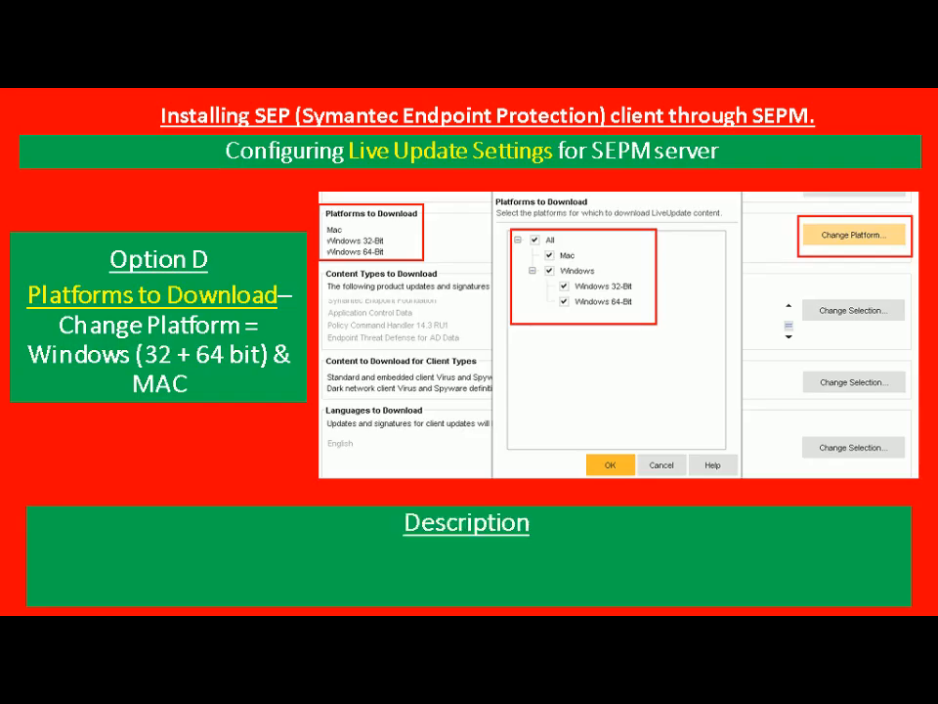
key("Right")
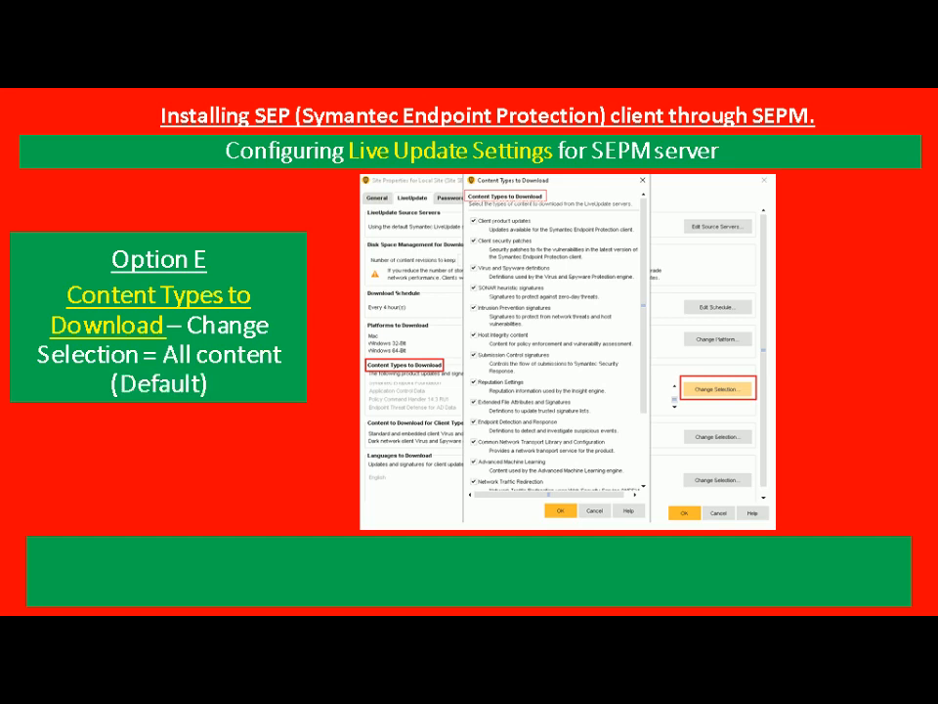
Review the LiveUpdate content types to download on SEPM in full screen, accept them with all types selected, and leave full screen
key("alt+Tab")
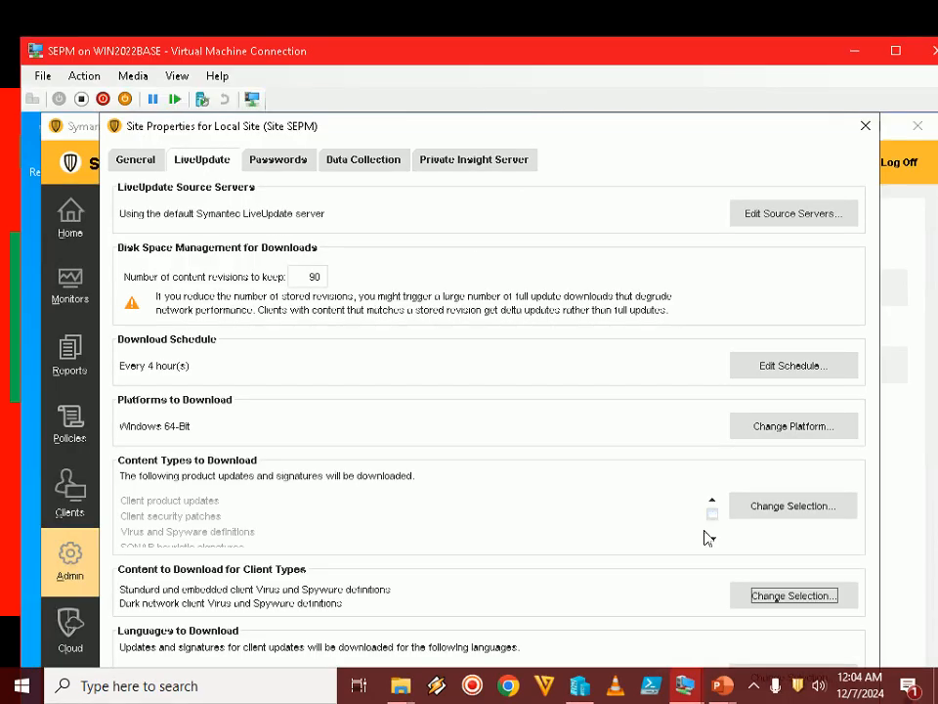
left_click(756, 687)
left_click(736, 651)
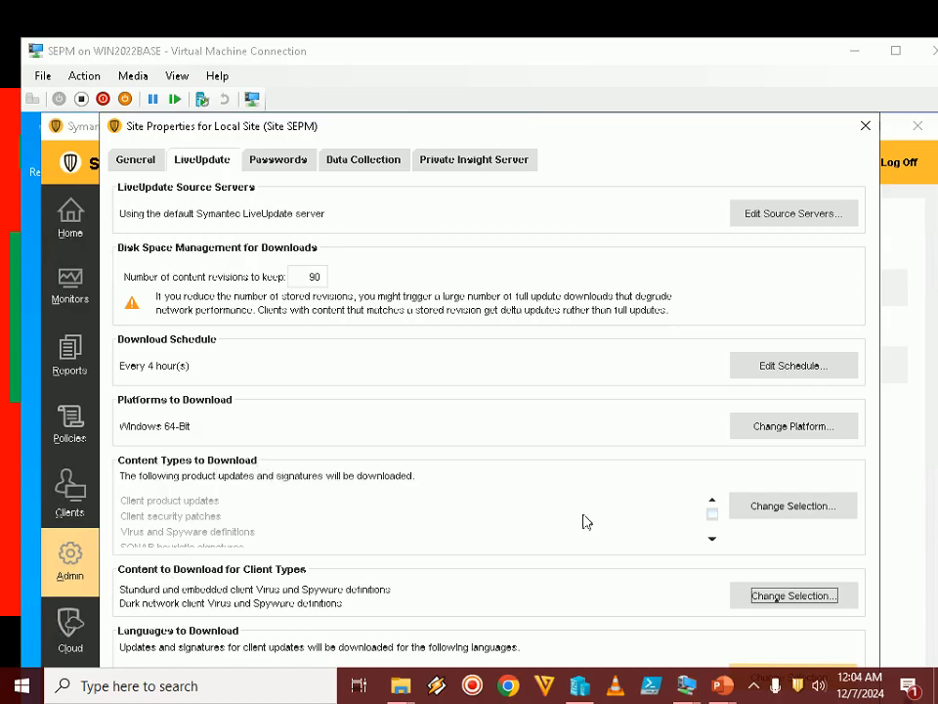
left_click(798, 510)
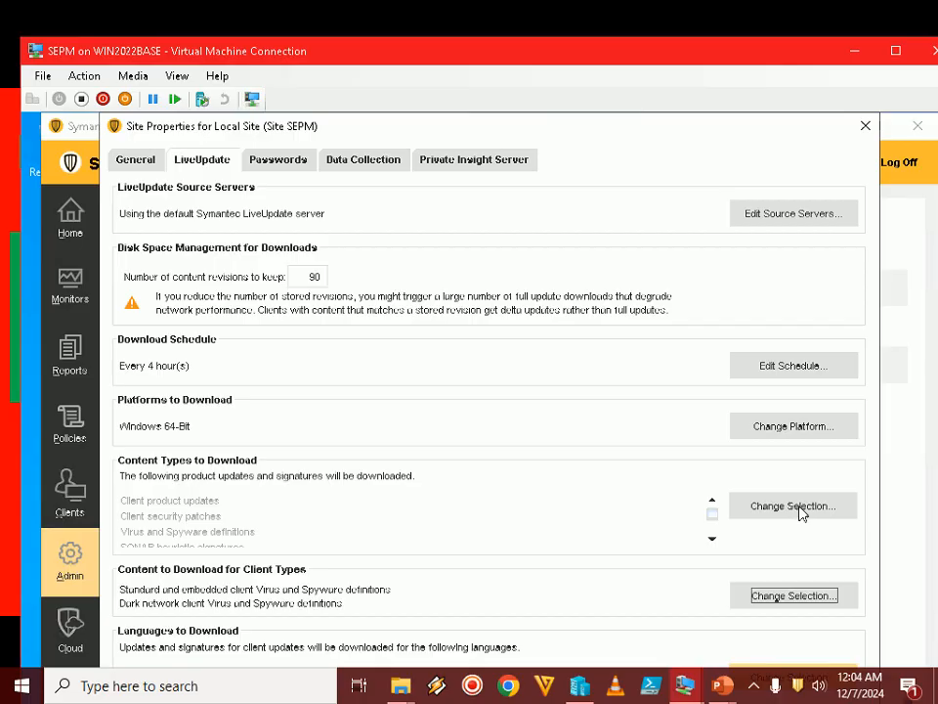
double_click(618, 54)
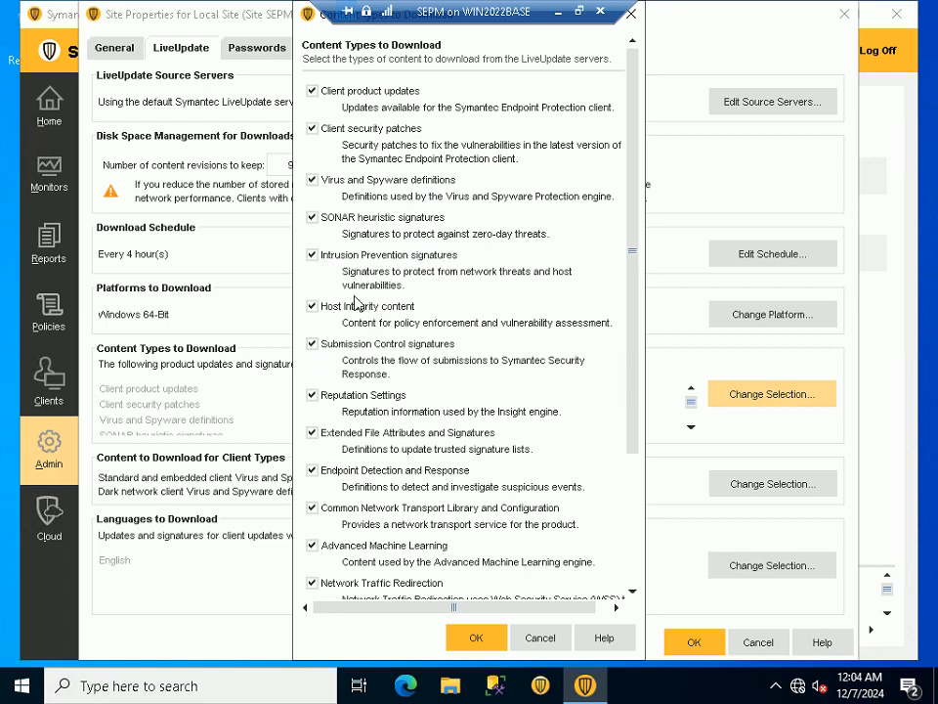
left_click_drag(632, 344, 641, 533)
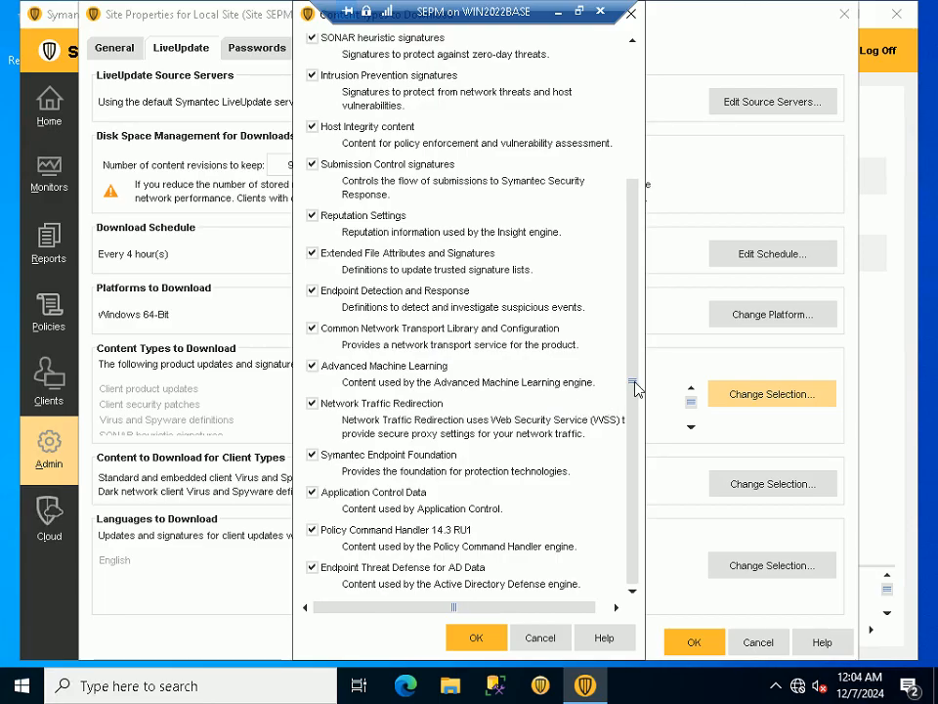
left_click_drag(636, 389, 651, 203)
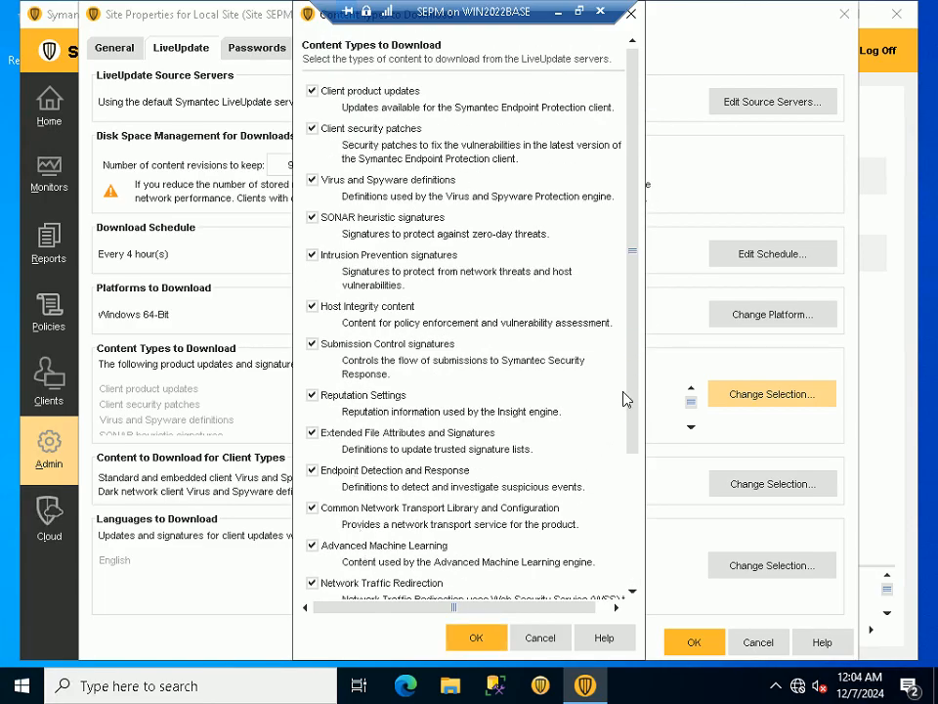
left_click_drag(636, 363, 647, 282)
scroll(632, 339, "down", 3)
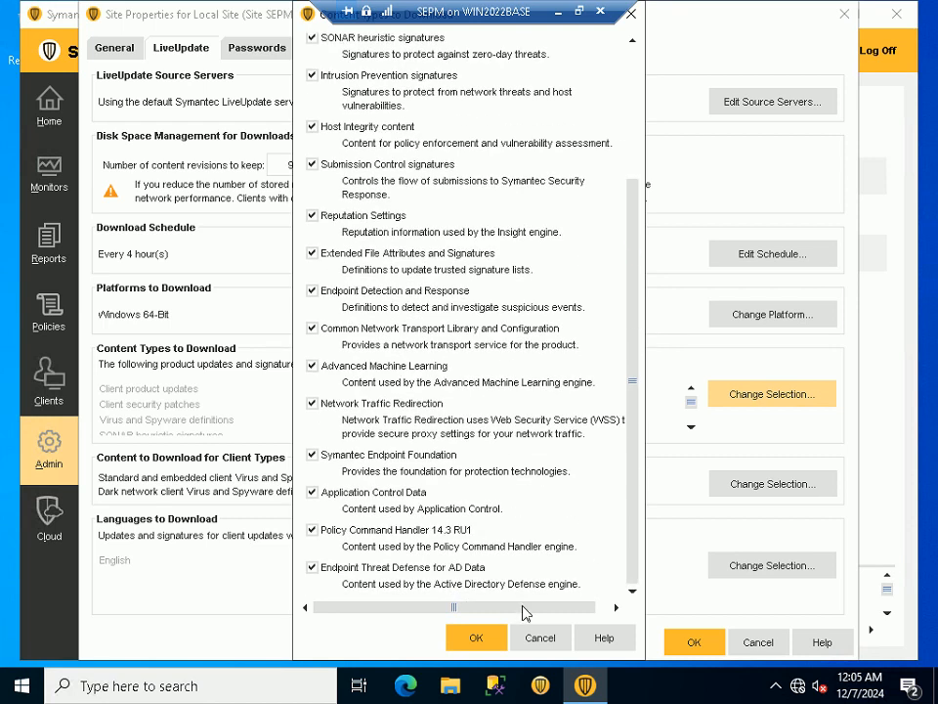
left_click(476, 638)
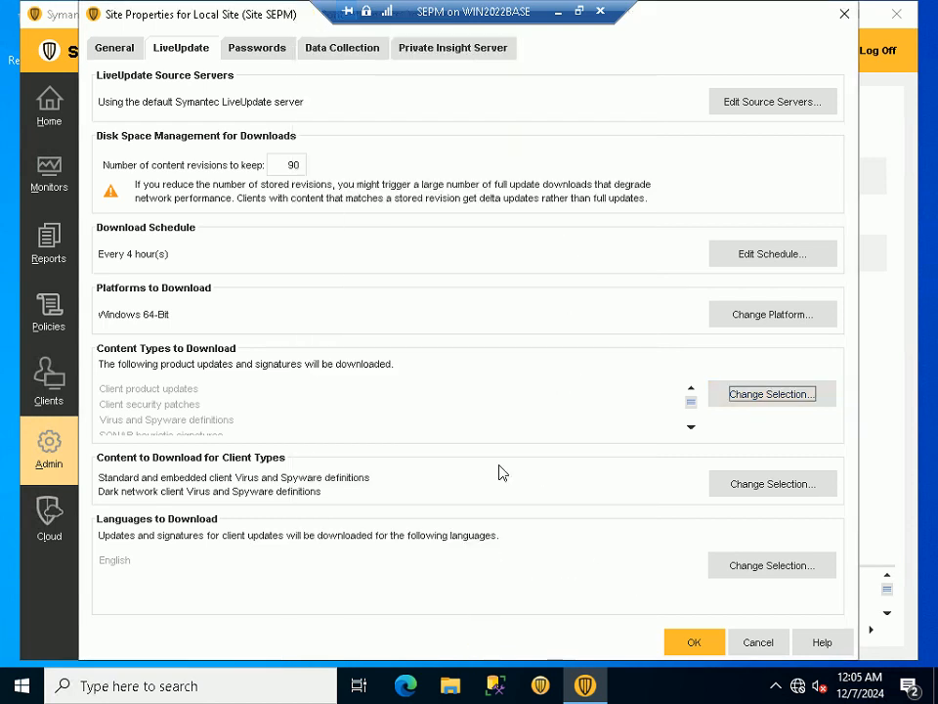
left_click(579, 11)
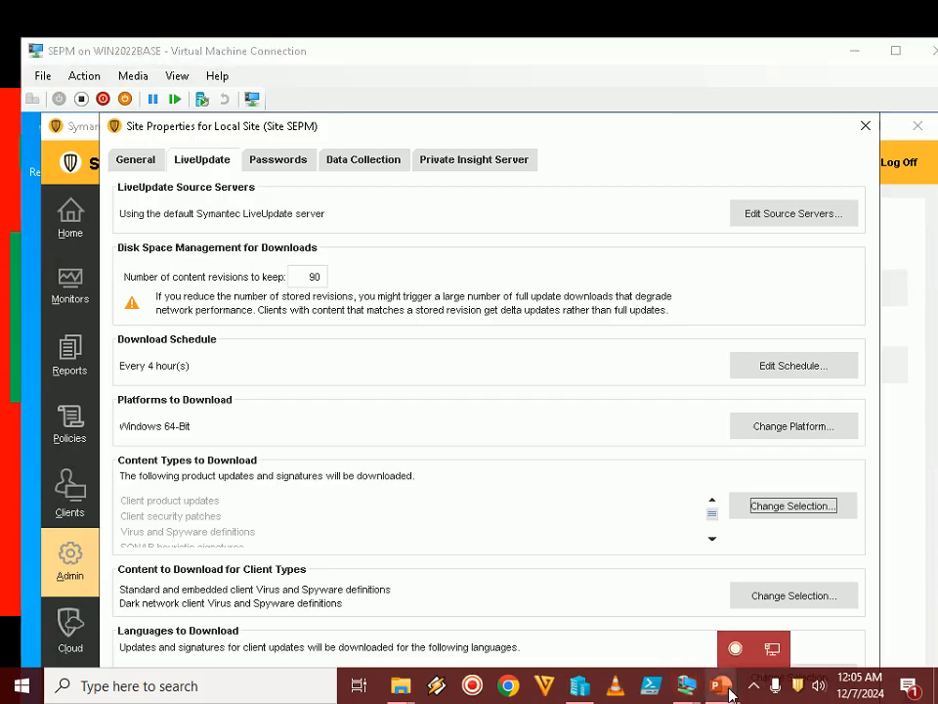
Switch to the PowerPoint slide show and advance to Option F on Content to Download for Client Types
mouse_move(720, 685)
left_click(795, 578)
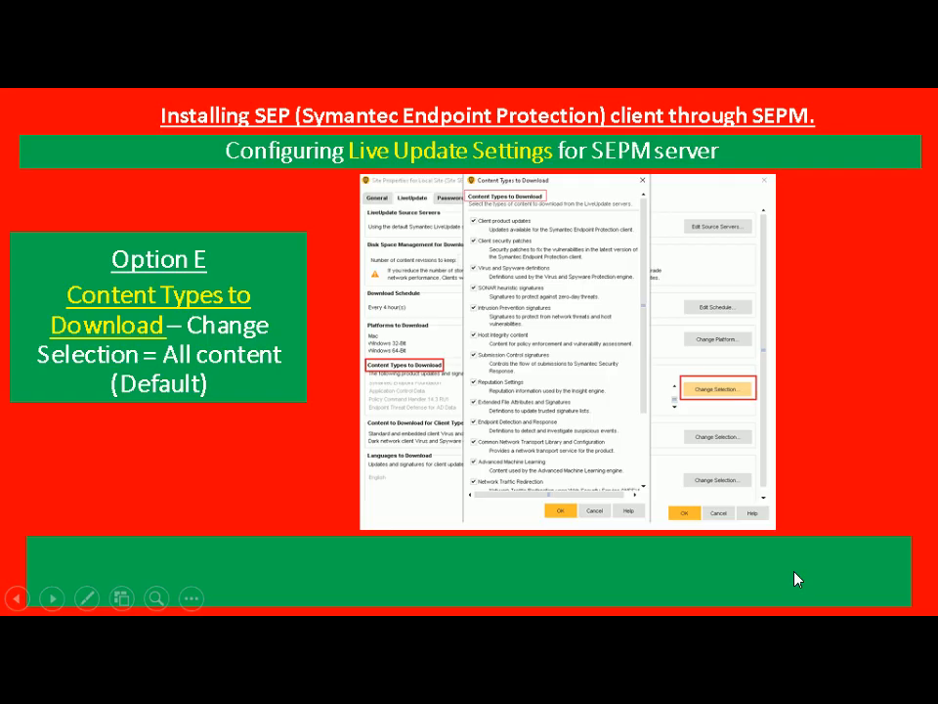
left_click(795, 572)
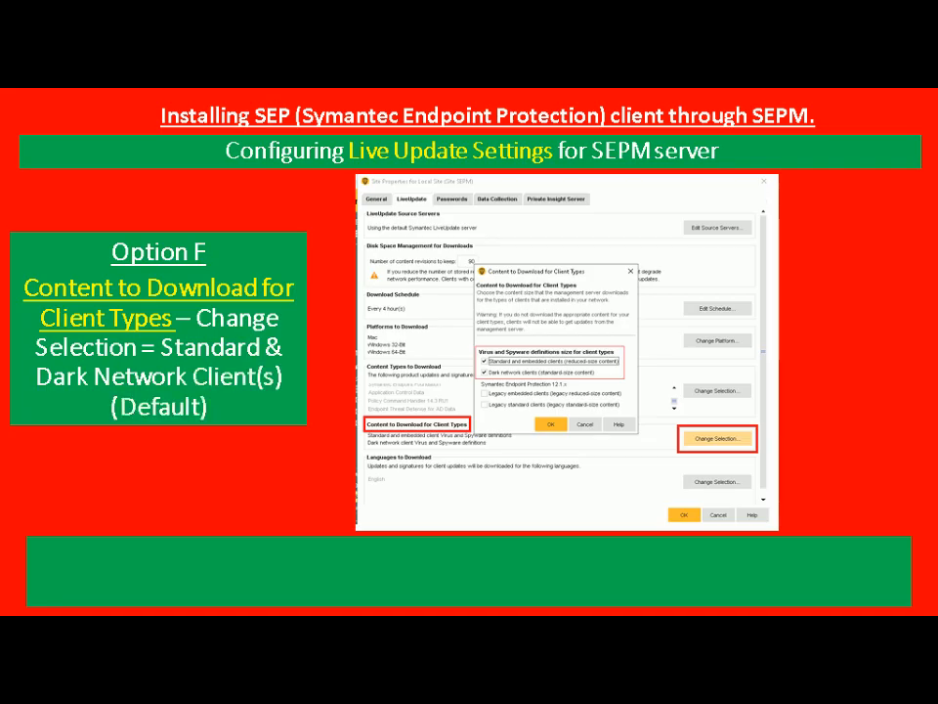
Accept standard and dark network clients as SEPM's content to download for client types in full screen, and return to the PowerPoint slide show
key("alt+Tab")
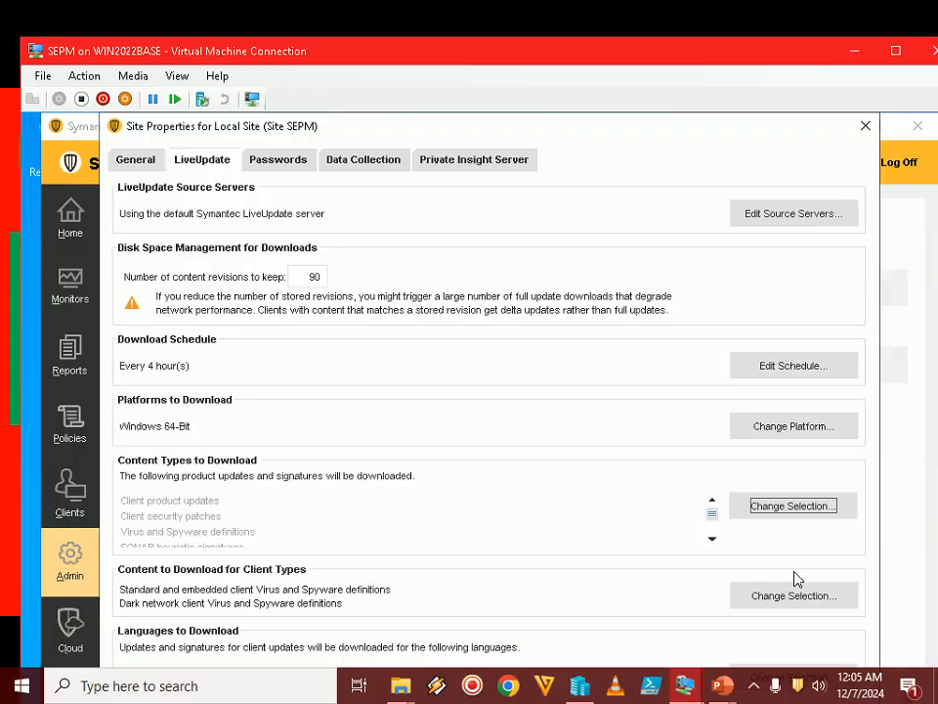
double_click(622, 54)
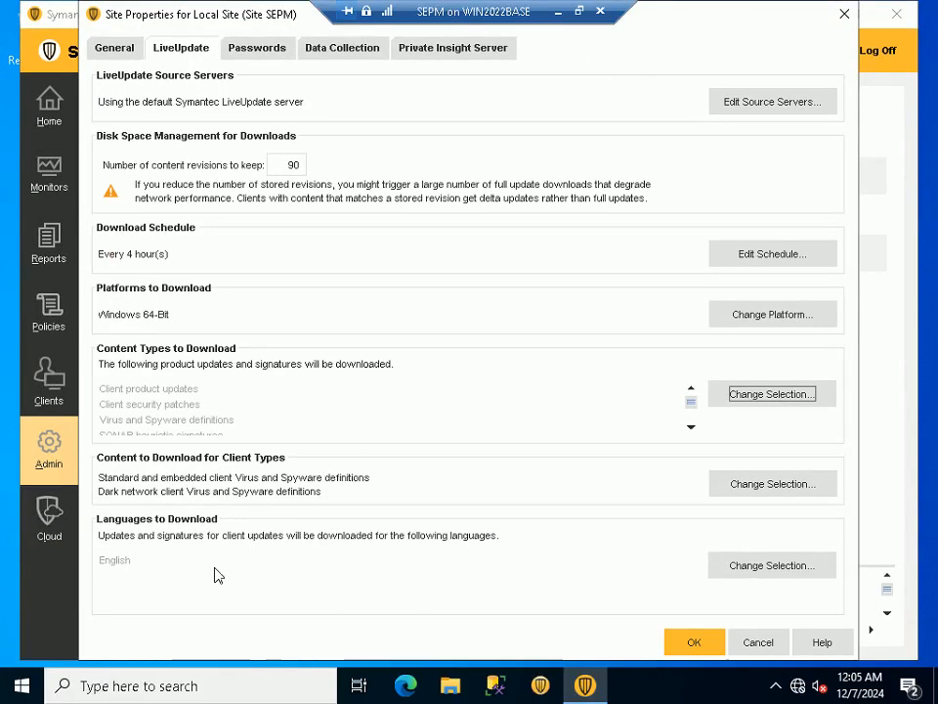
left_click(745, 492)
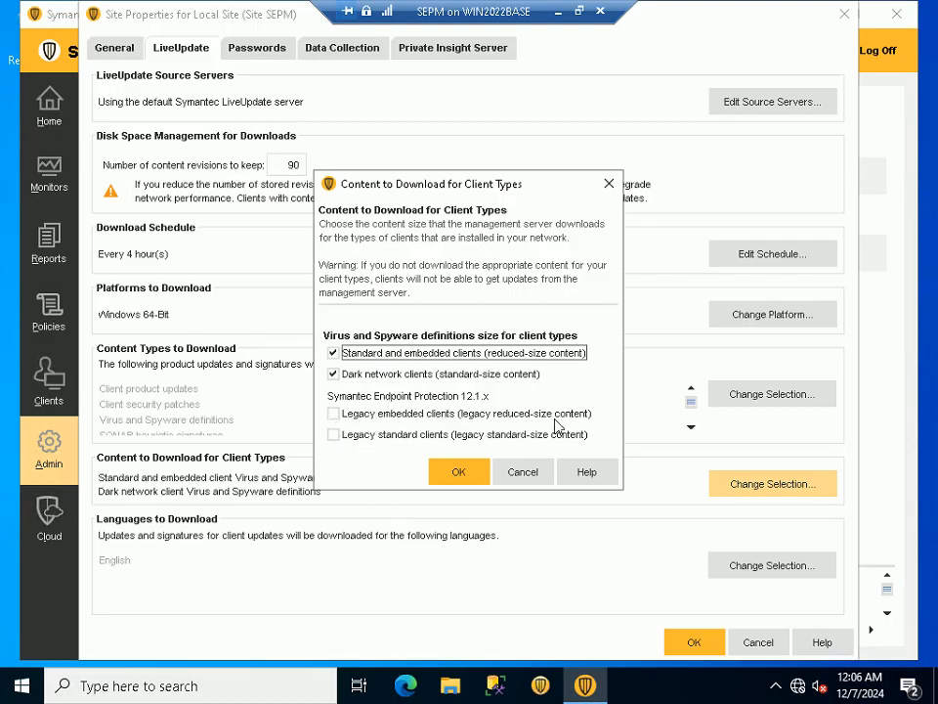
left_click(457, 472)
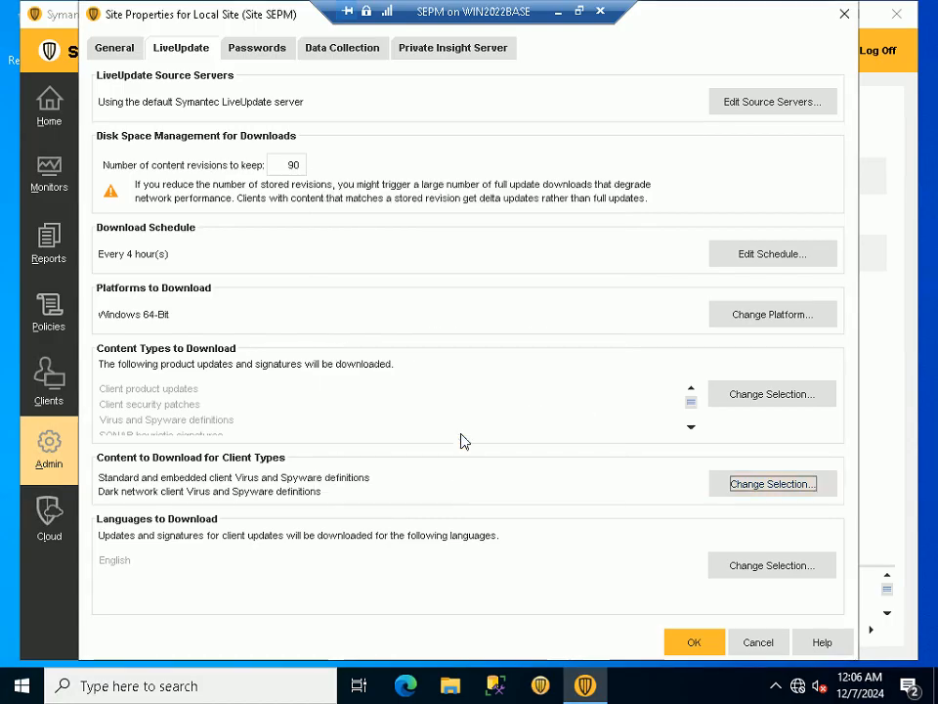
left_click(579, 11)
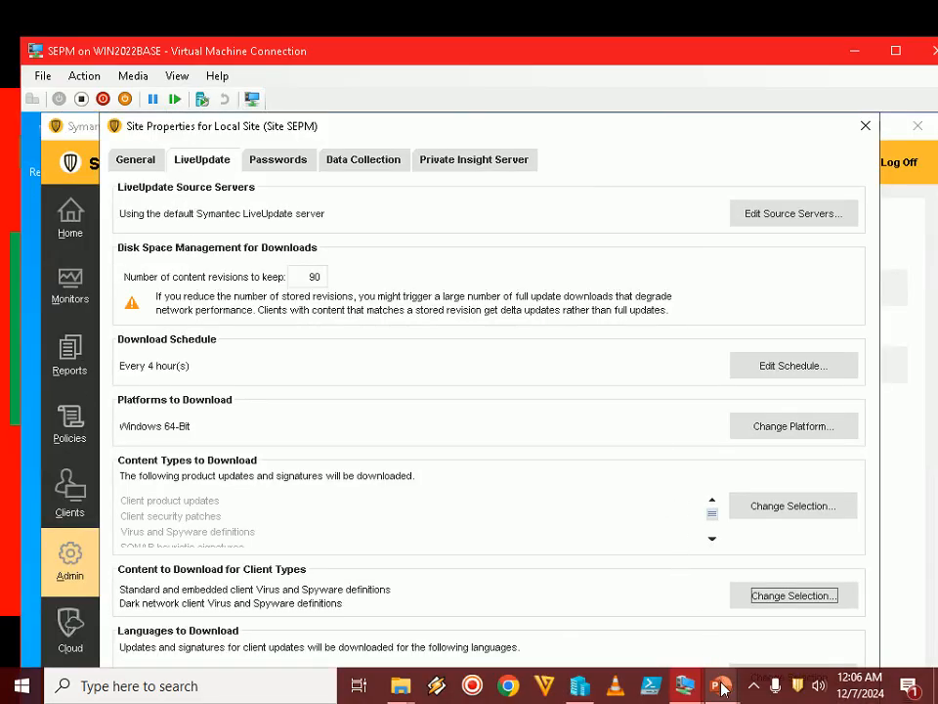
mouse_move(722, 689)
left_click(786, 596)
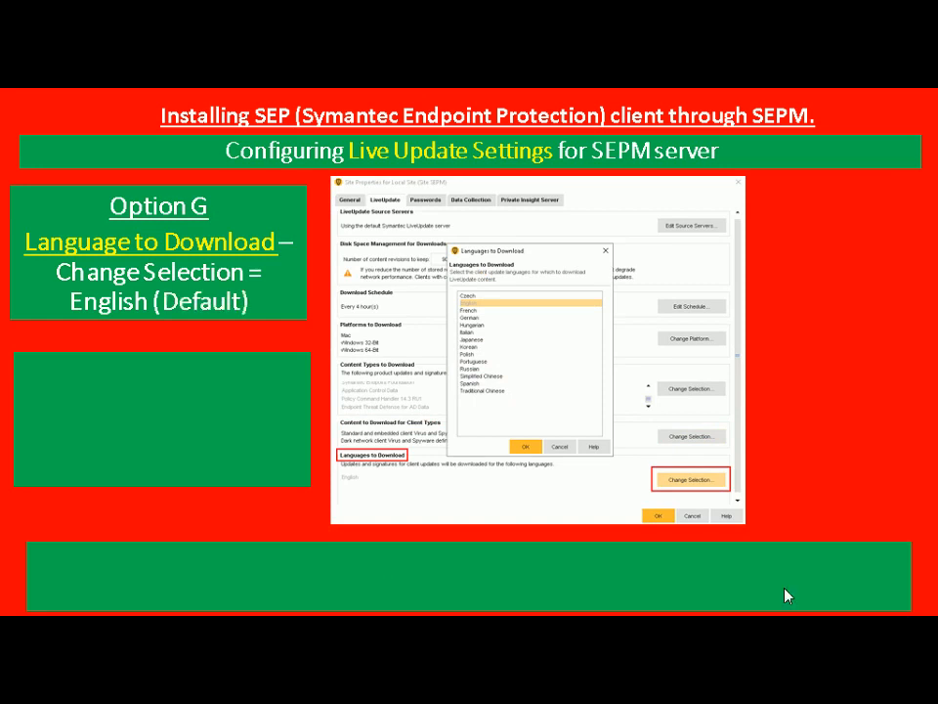
Review SEPM's LiveUpdate languages to download in full screen, try selecting German and Hungarian, and cancel the selection
key("alt+Tab")
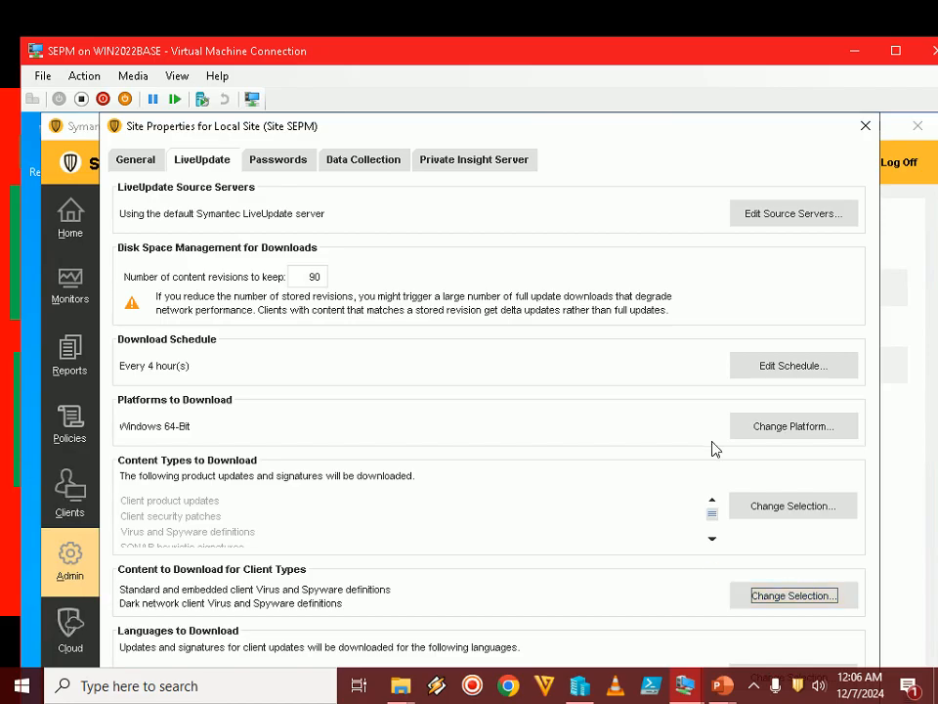
double_click(675, 61)
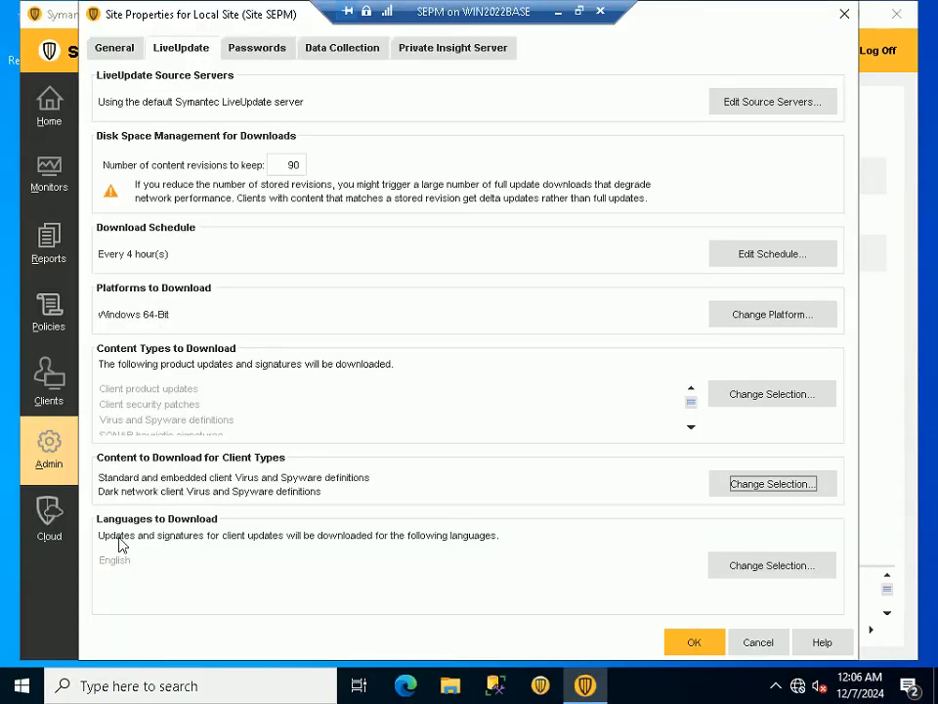
left_click(772, 565)
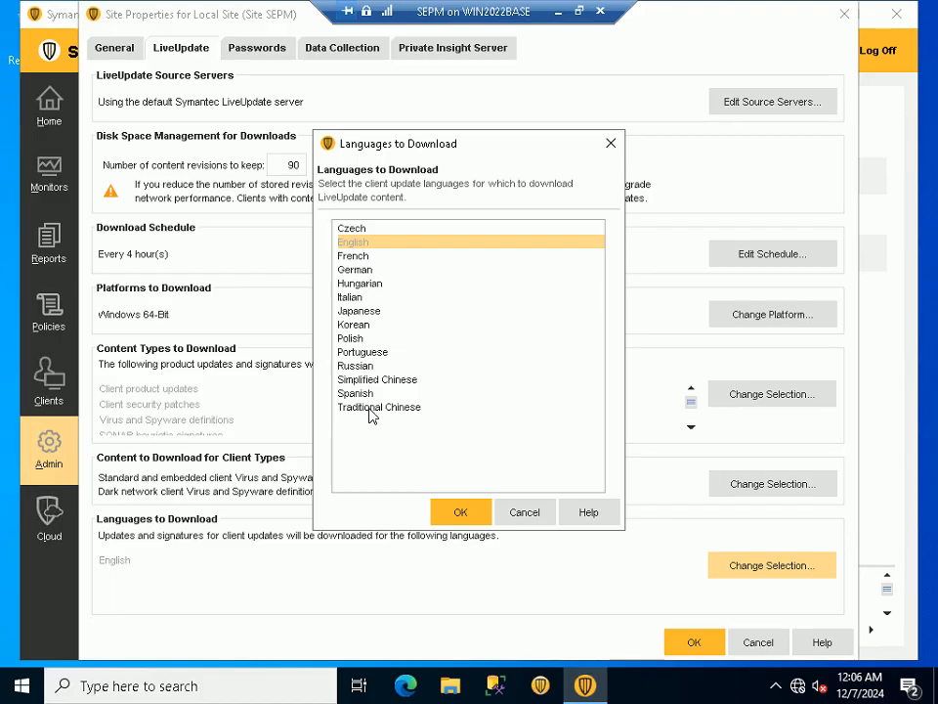
left_click(364, 269, "ctrl")
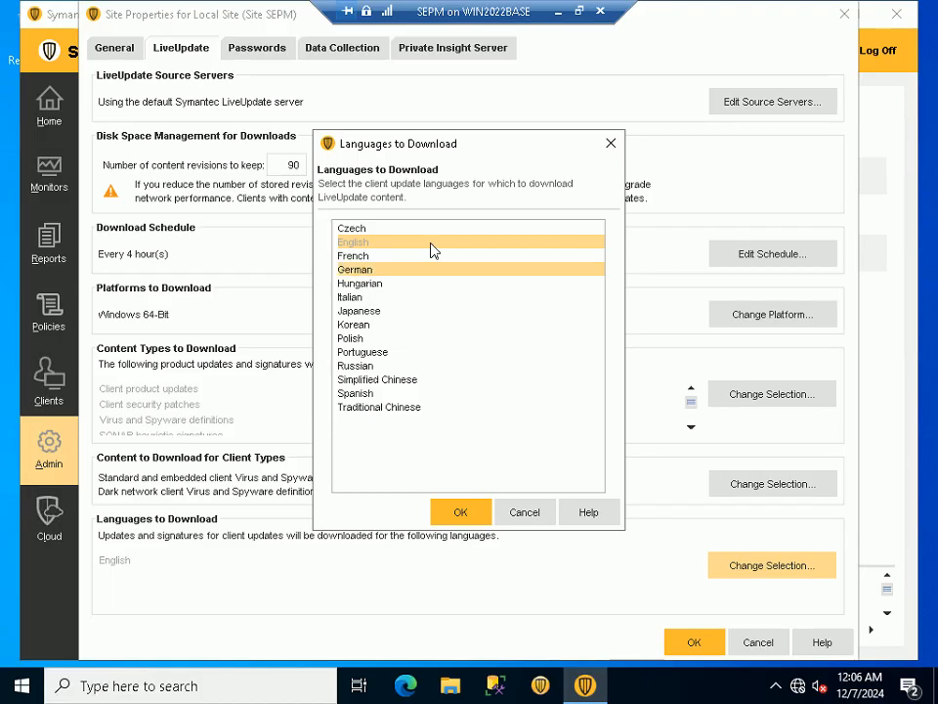
left_click(368, 286)
left_click(367, 270)
left_click(535, 514)
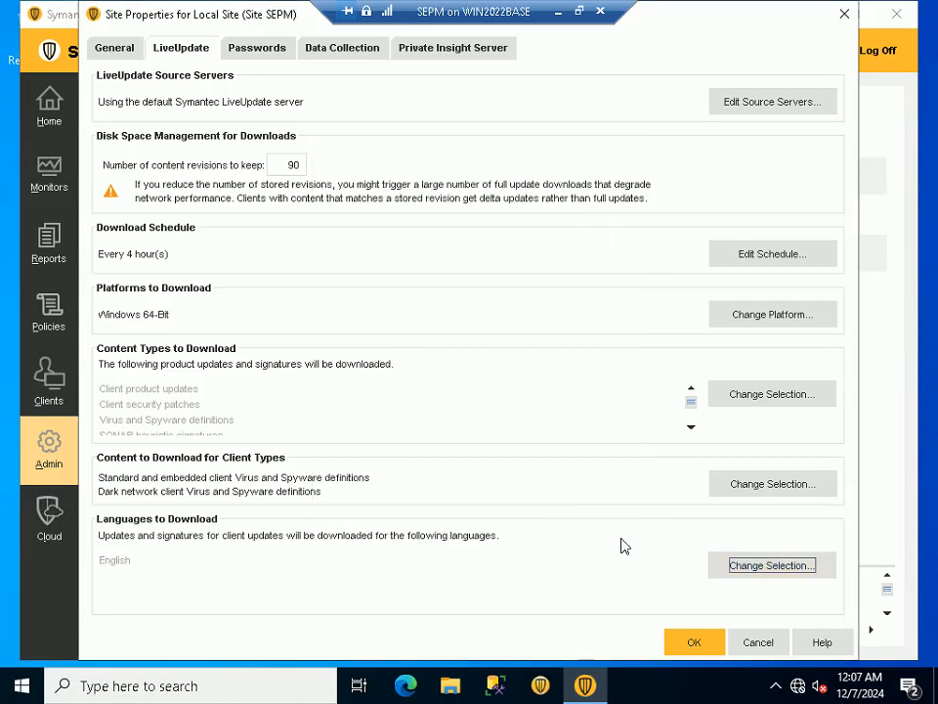
Accept English as SEPM's LiveUpdate language to download, leave full screen, and return to the PowerPoint slide show
left_click(771, 566)
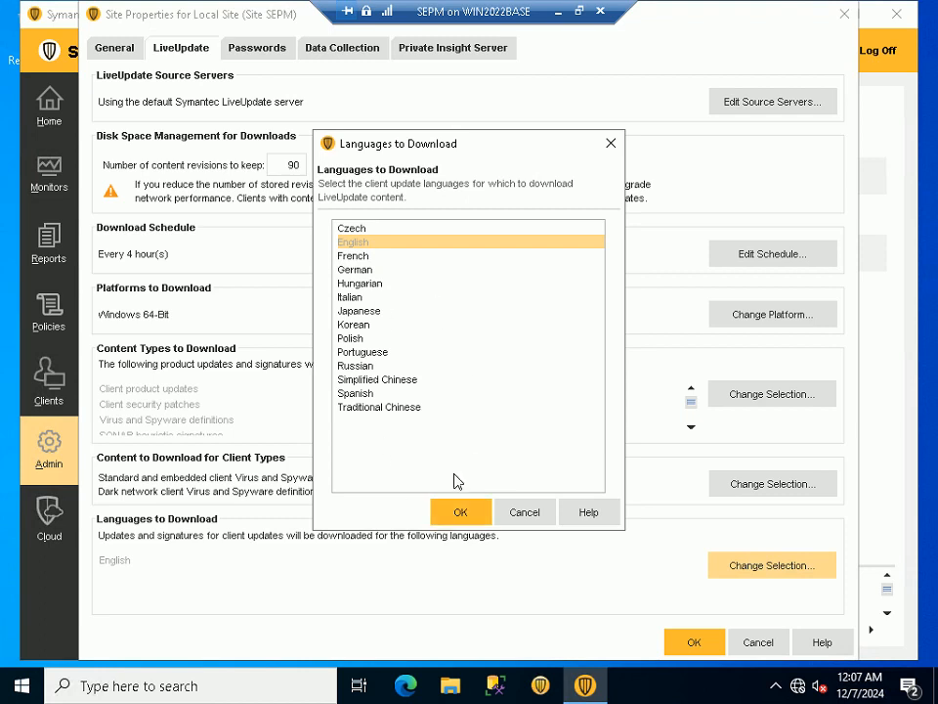
left_click(462, 514)
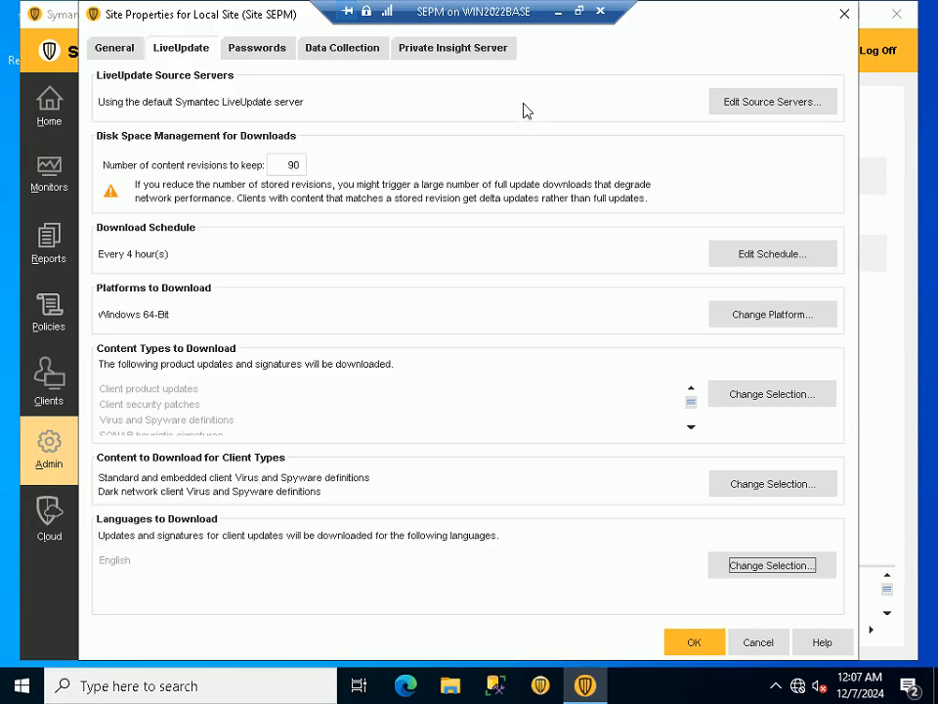
left_click(580, 12)
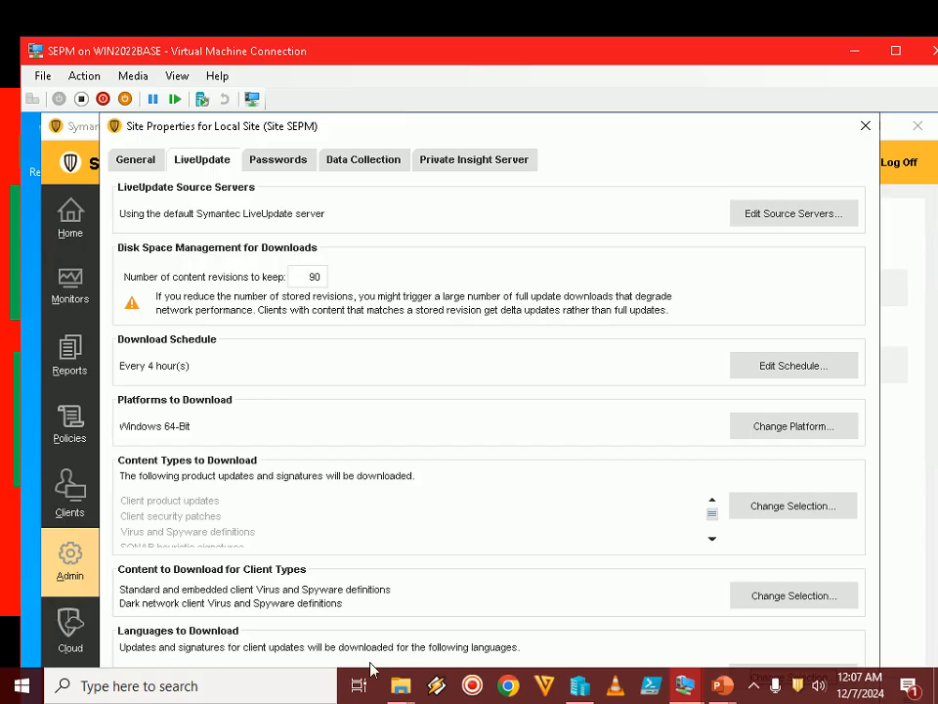
mouse_move(720, 687)
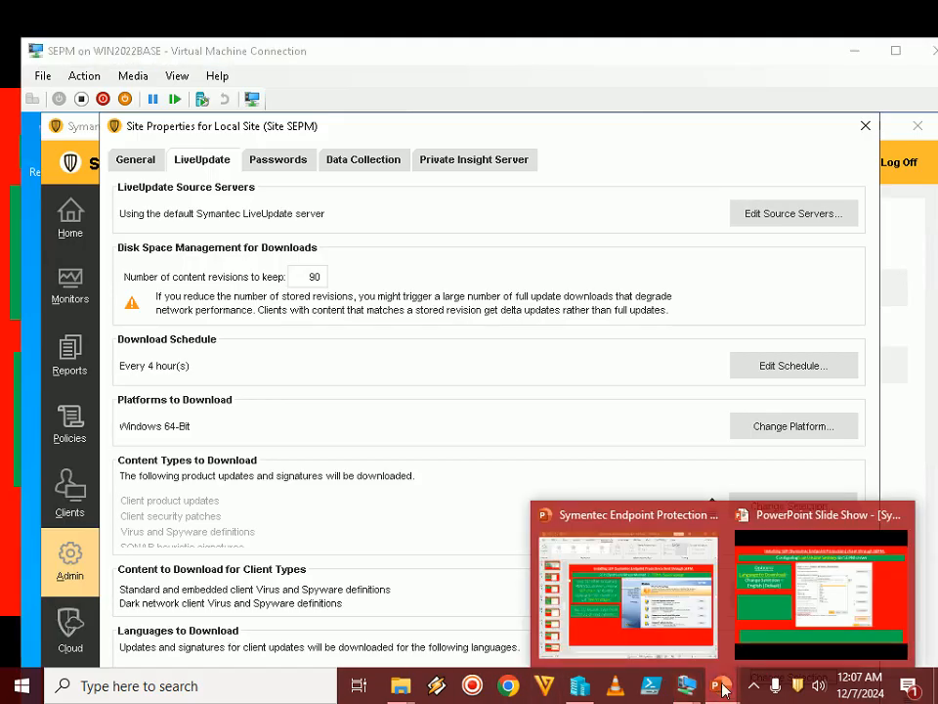
left_click(783, 591)
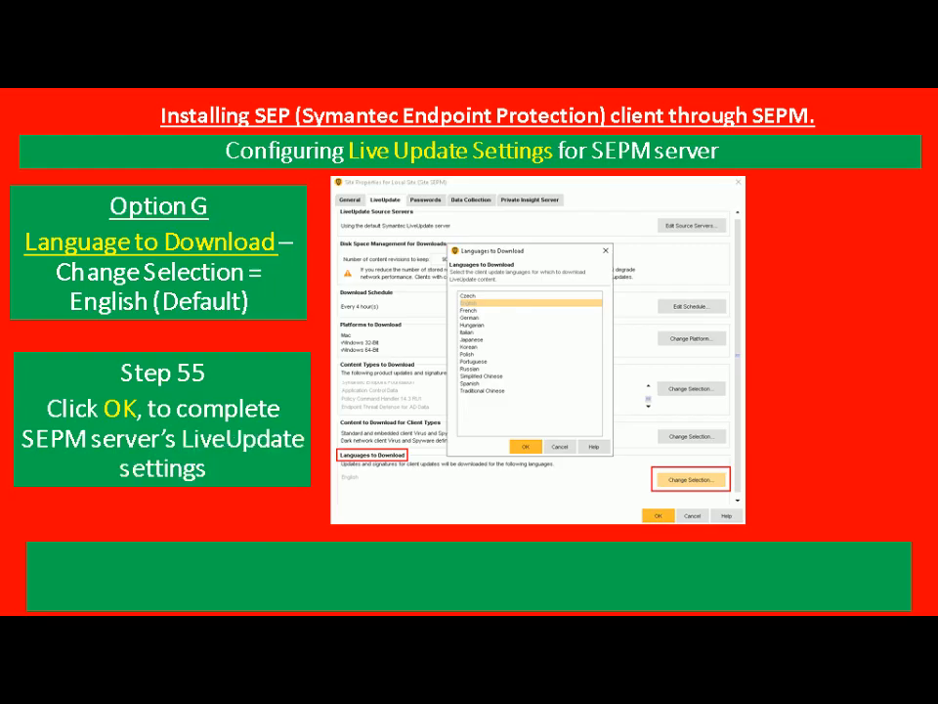
Switch from the slide show back to the SEPM virtual machine's site properties
key("alt+Tab")
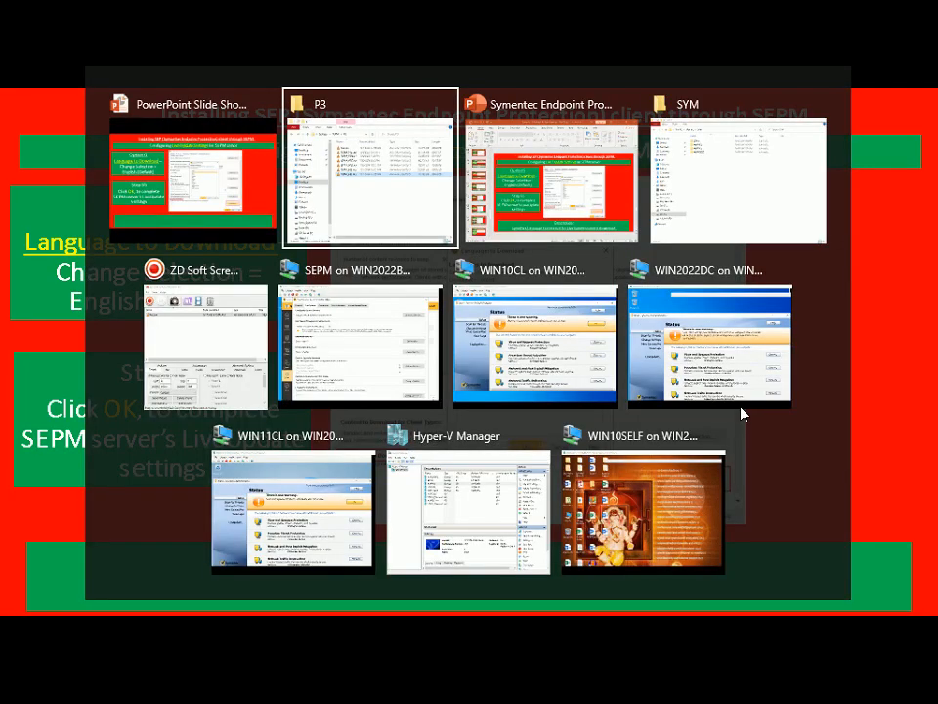
key("alt+Tab")
key("alt+Tab")
key("alt+Tab")
key("alt+Tab")
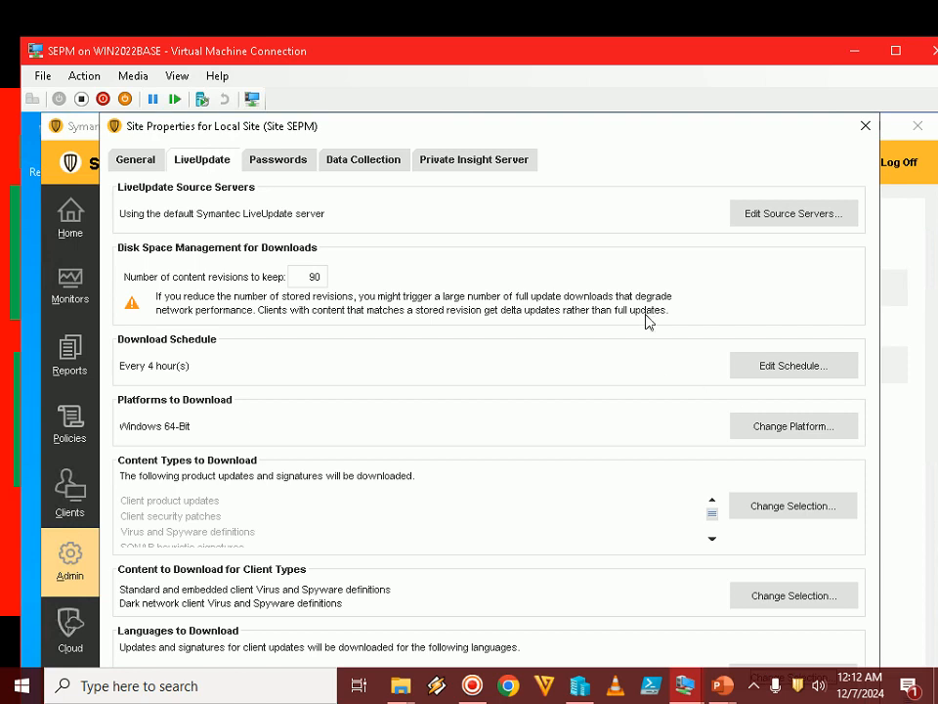
left_click(758, 687)
left_click(758, 686)
left_click(758, 686)
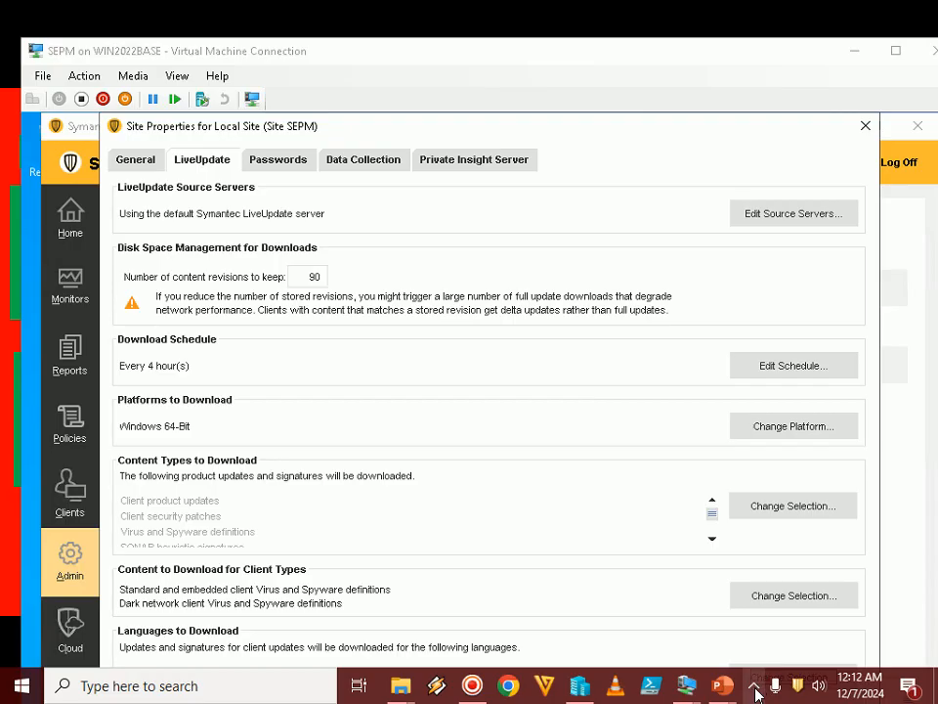
left_click(757, 690)
left_click(757, 691)
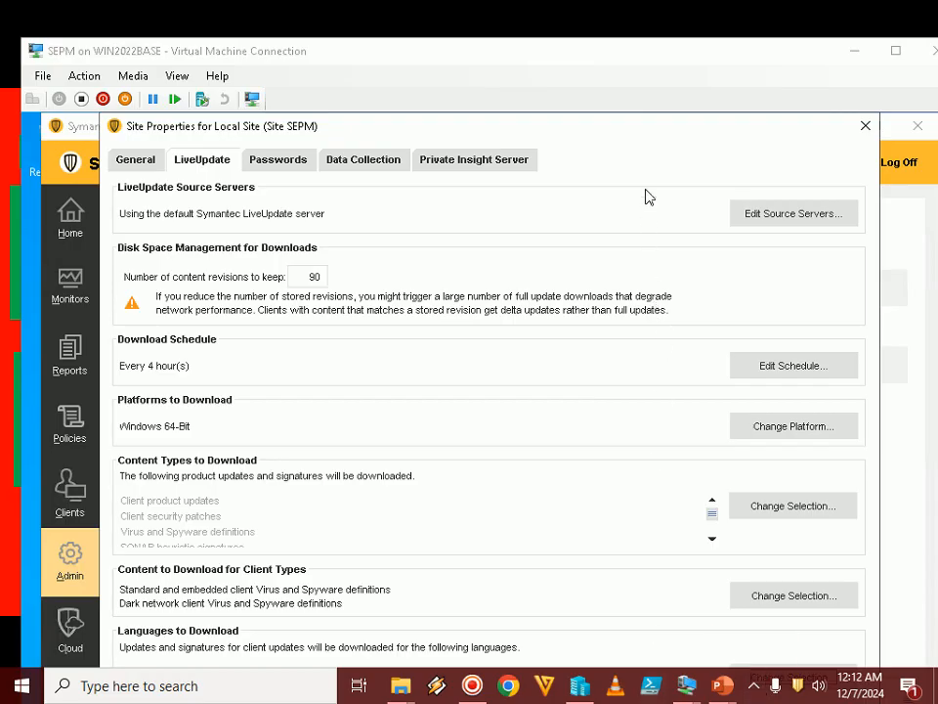
Save the local site's LiveUpdate properties in full screen, and return to the PowerPoint slide show
double_click(667, 51)
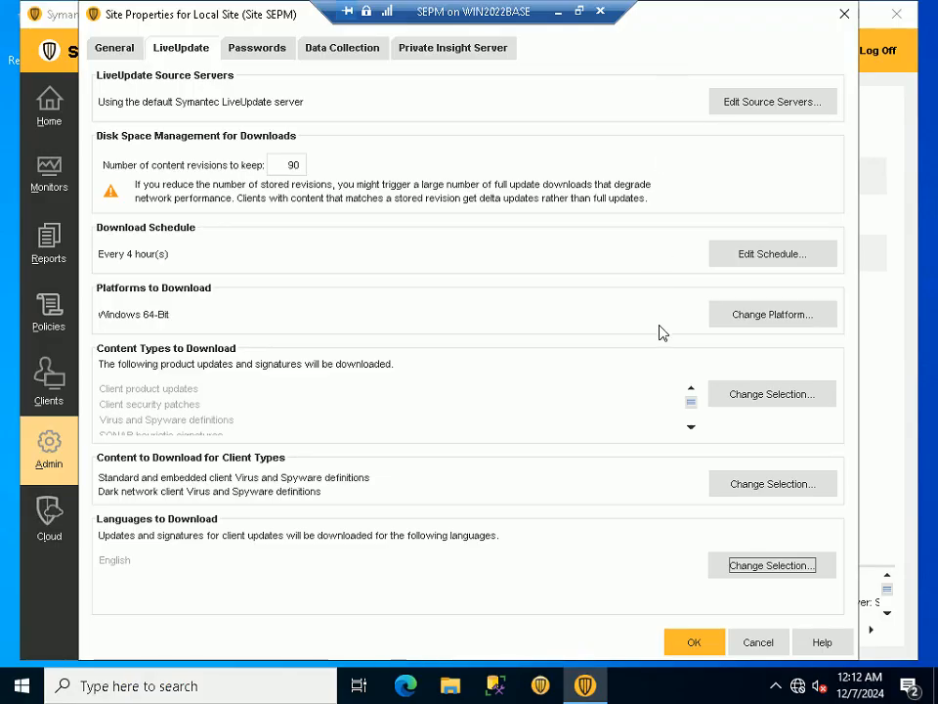
left_click(698, 637)
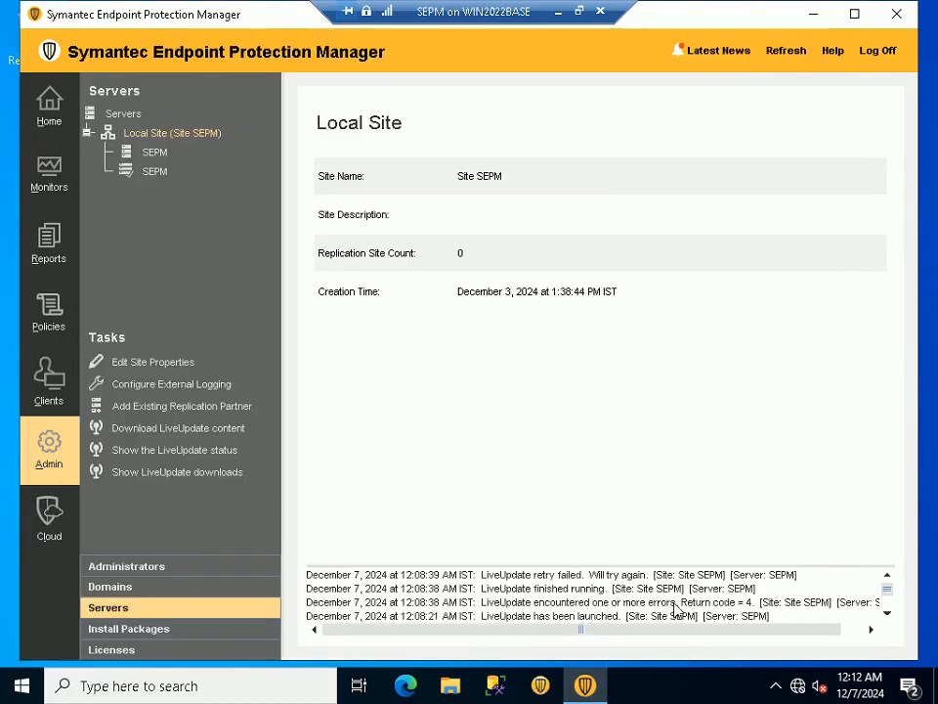
left_click(578, 12)
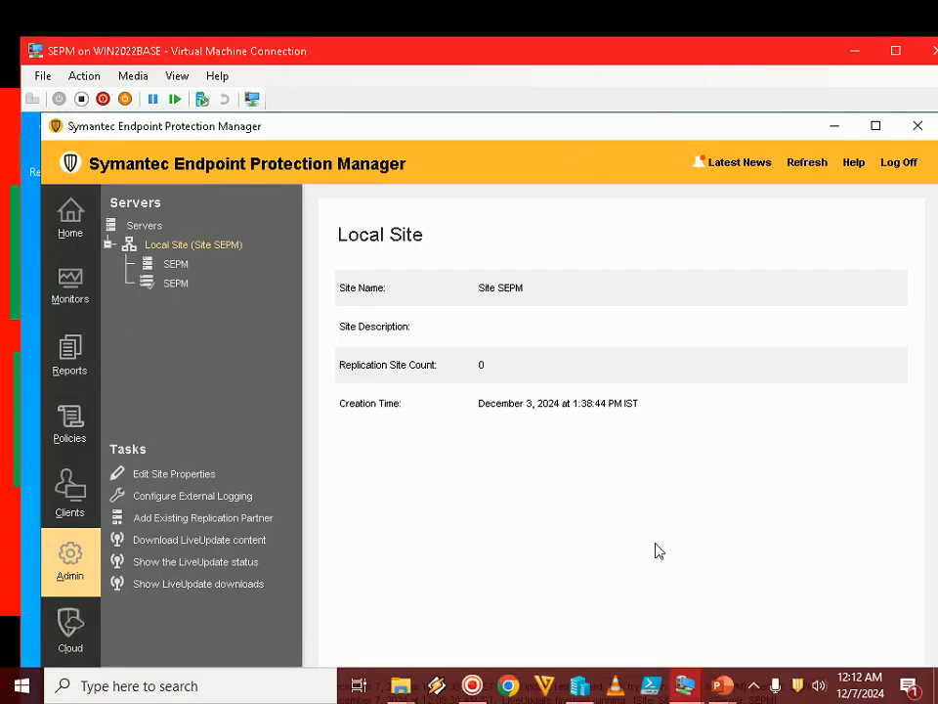
mouse_move(717, 683)
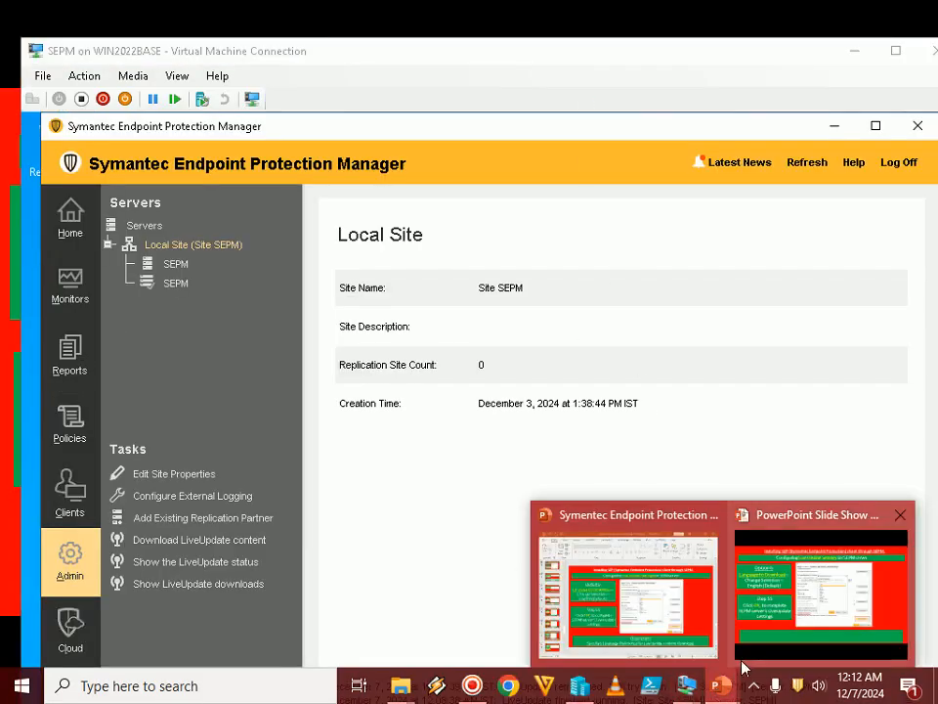
left_click(796, 600)
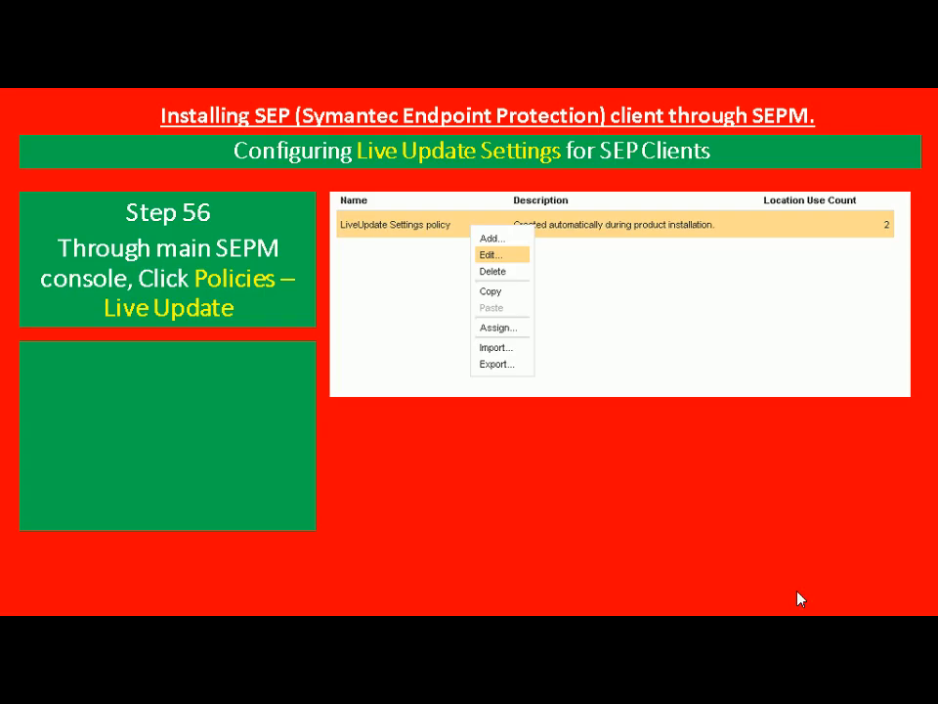
Switch to the SEPM virtual machine, open its LiveUpdate policies in full screen, and return to the PowerPoint slide show
key("alt+Tab")
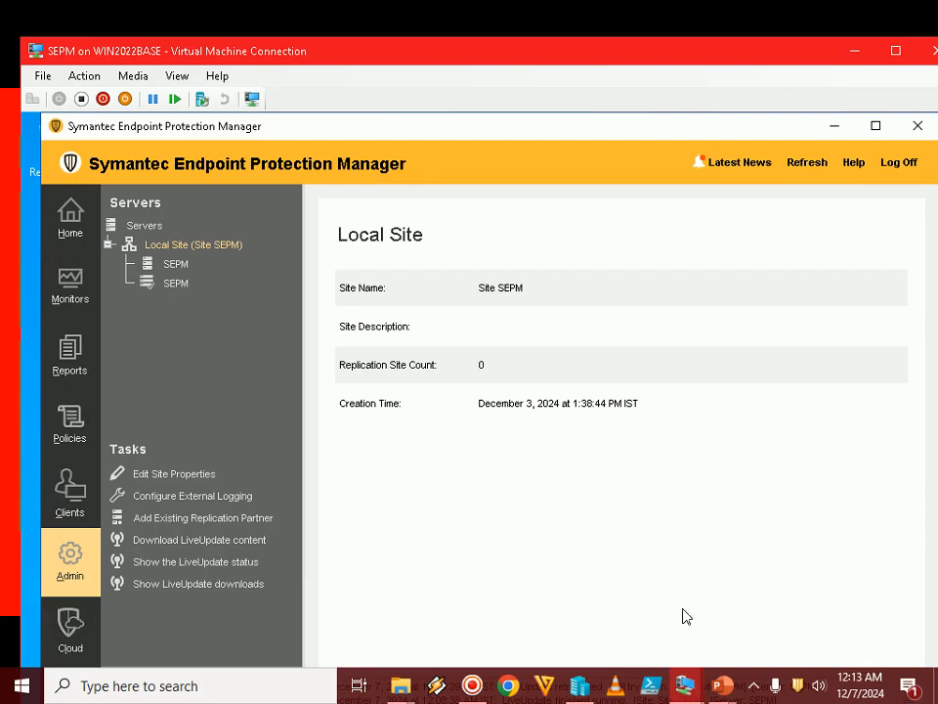
double_click(630, 57)
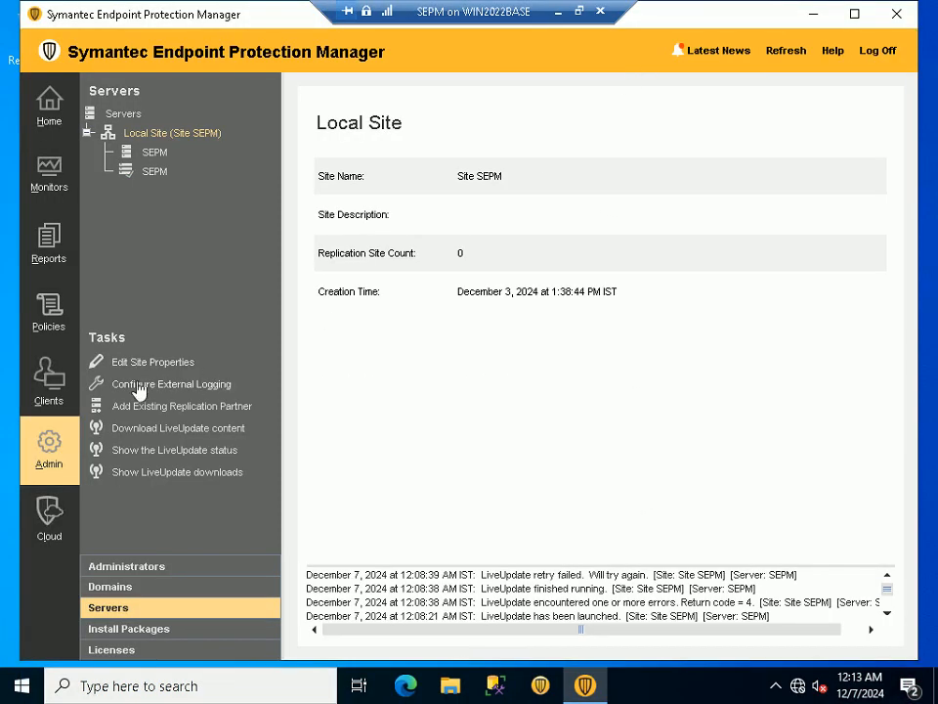
left_click(46, 311)
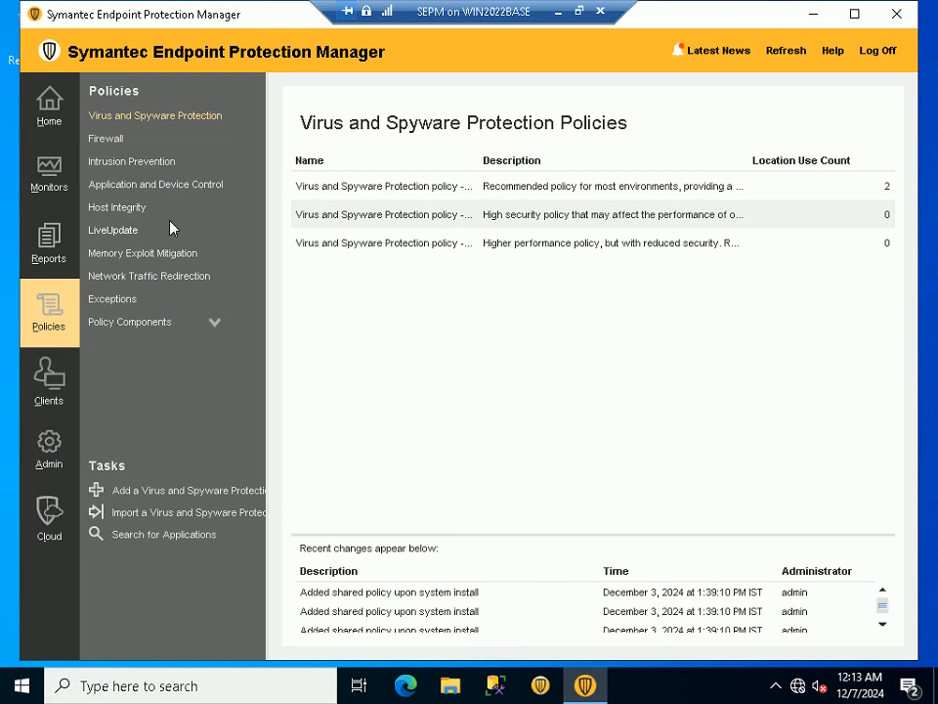
left_click(115, 230)
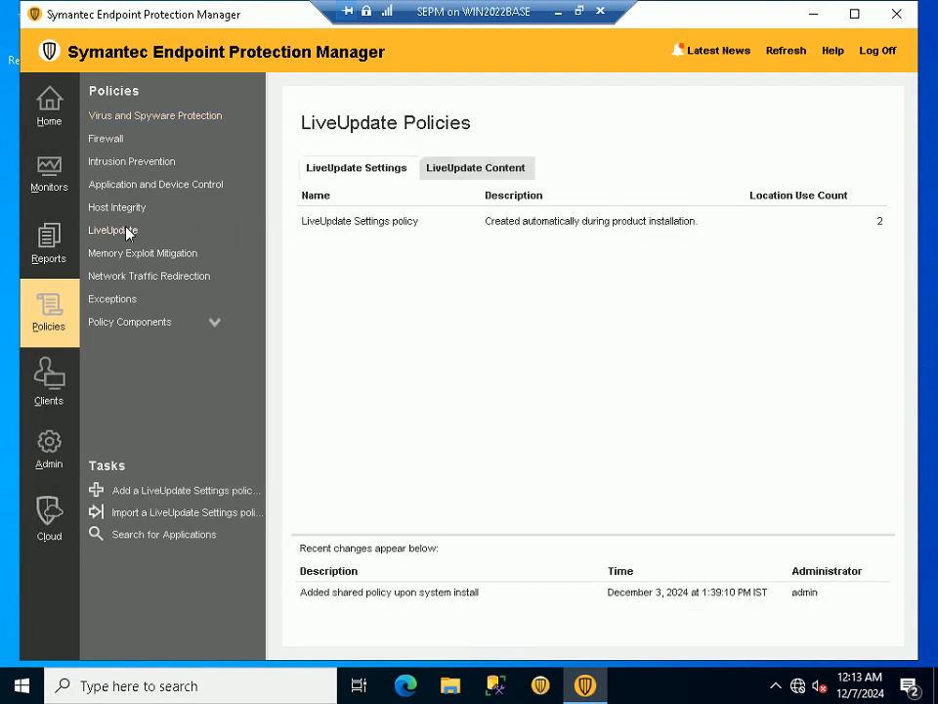
left_click(579, 11)
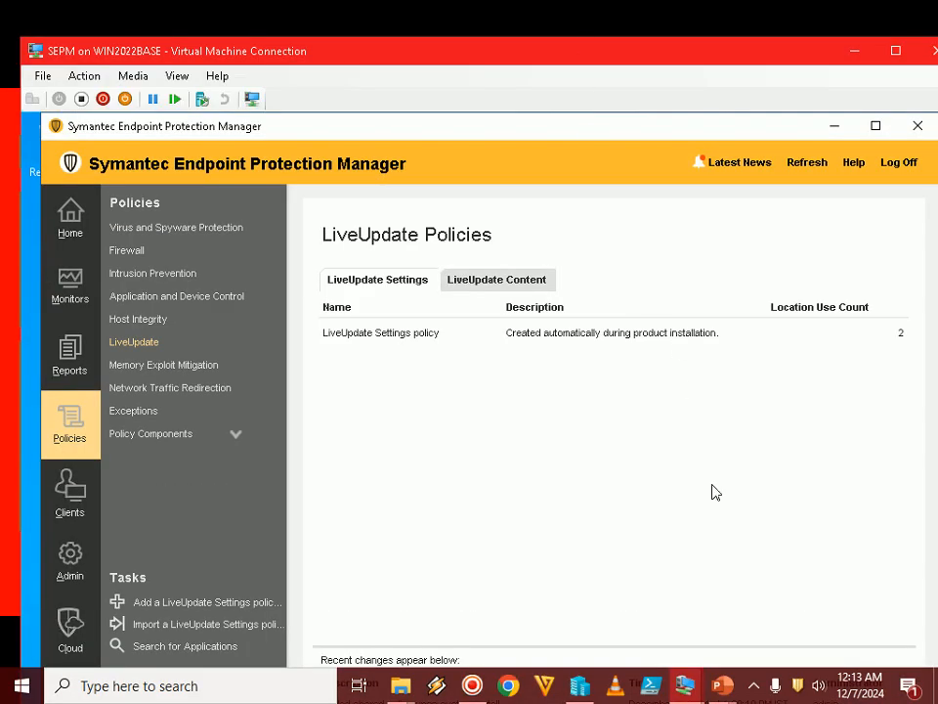
left_click(757, 686)
left_click(757, 686)
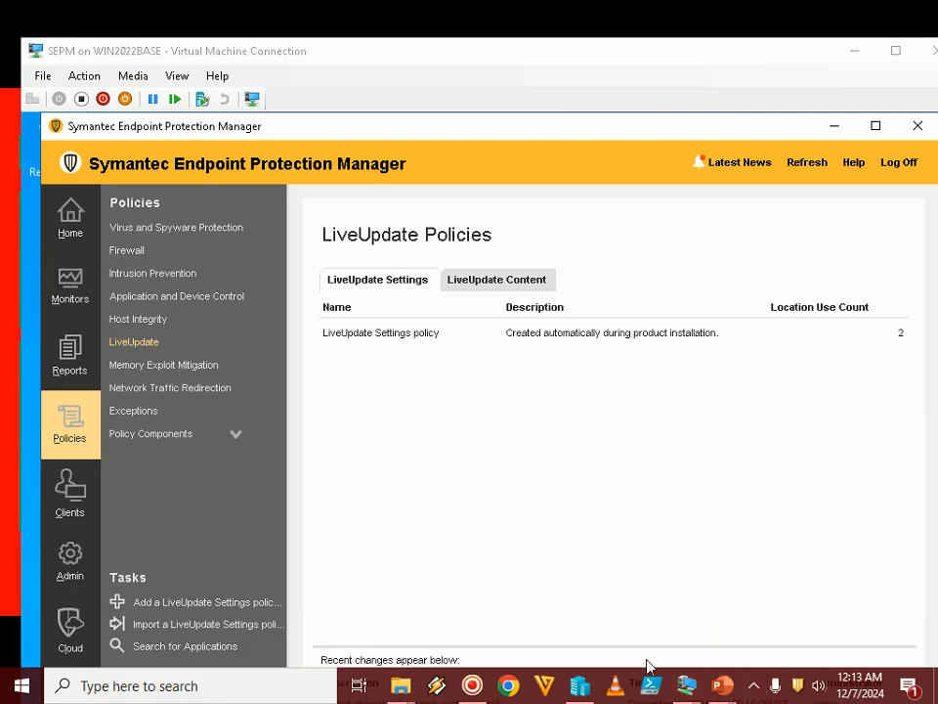
mouse_move(687, 688)
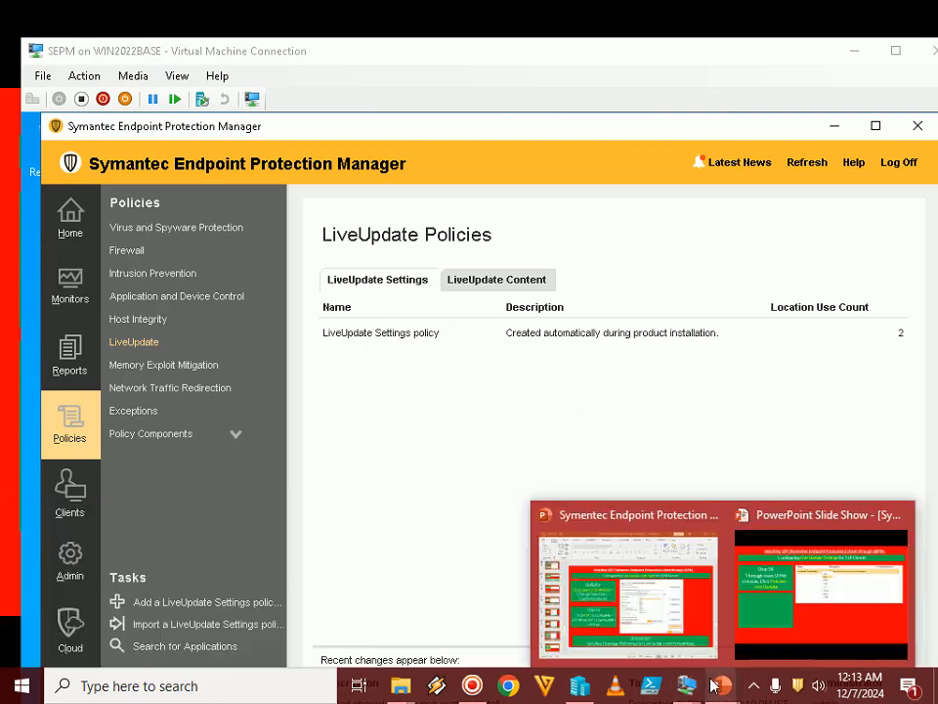
left_click(821, 612)
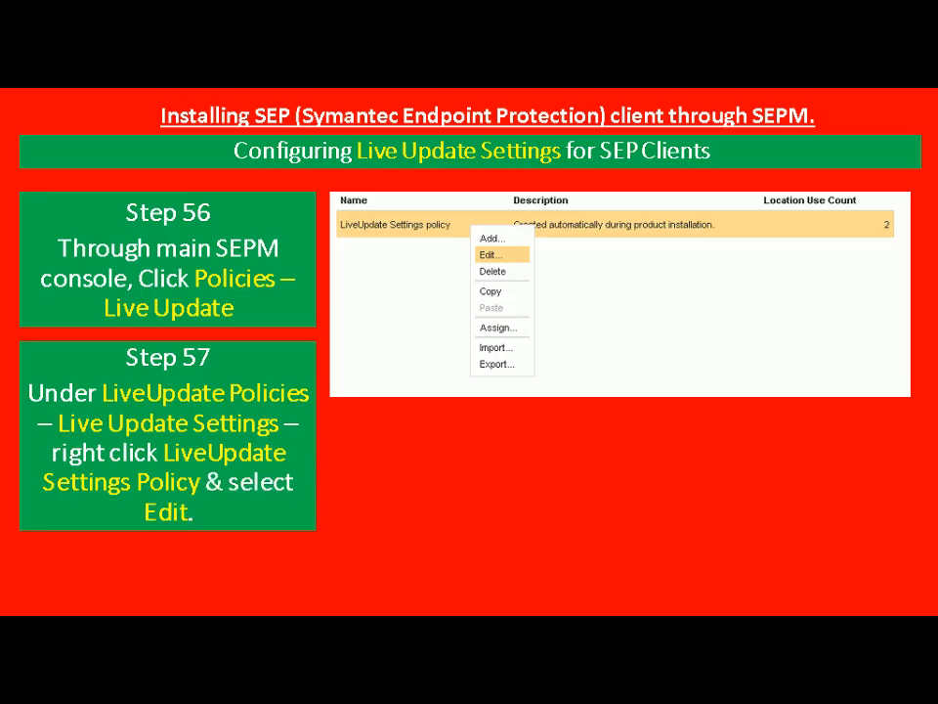
Switch to the SEPM virtual machine and open the LiveUpdate Settings policy for editing
key("alt+Tab")
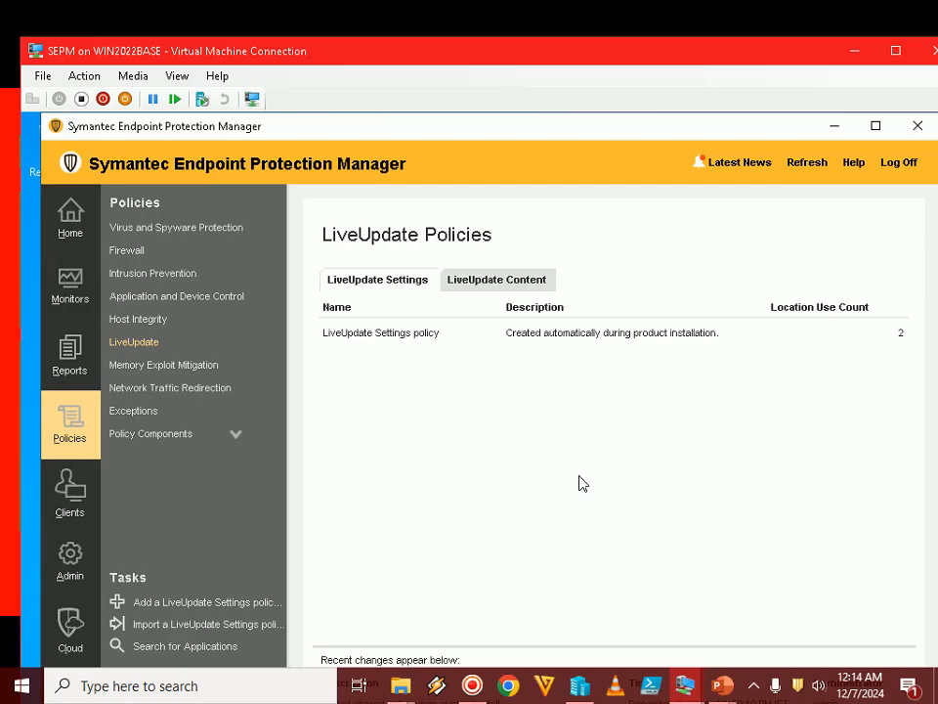
right_click(422, 337)
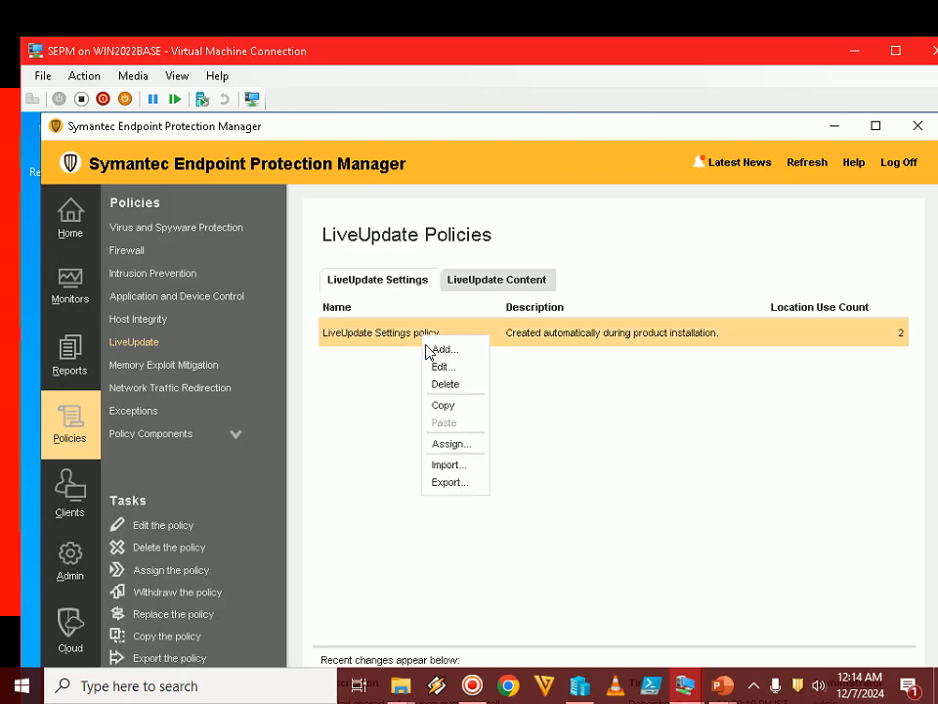
left_click(440, 368)
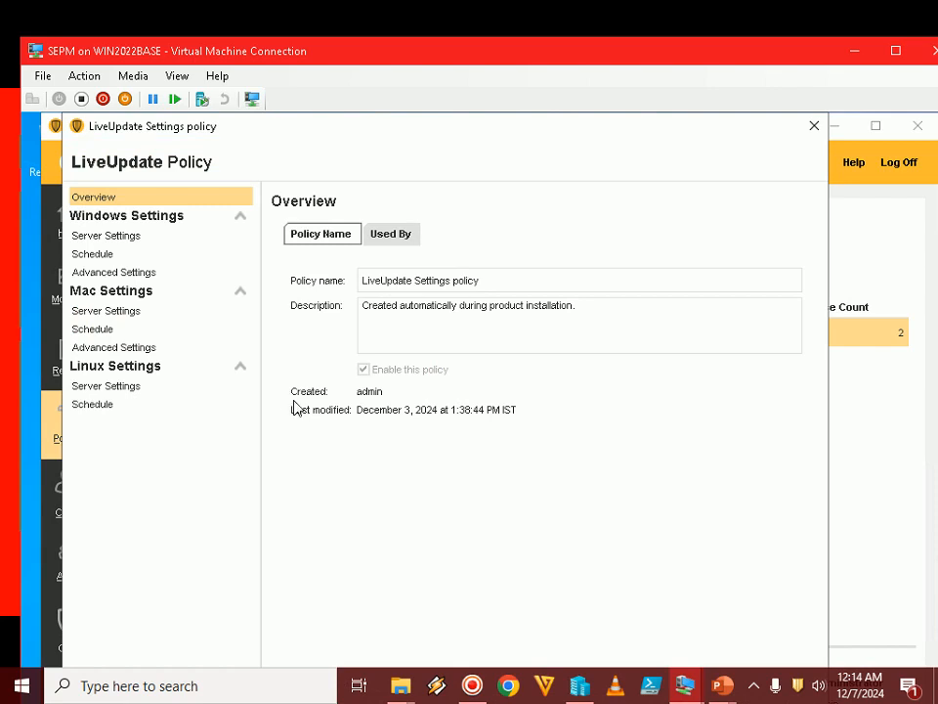
Return to the PowerPoint slide show and advance to Step 58 on the Windows server settings
mouse_move(723, 685)
left_click(822, 603)
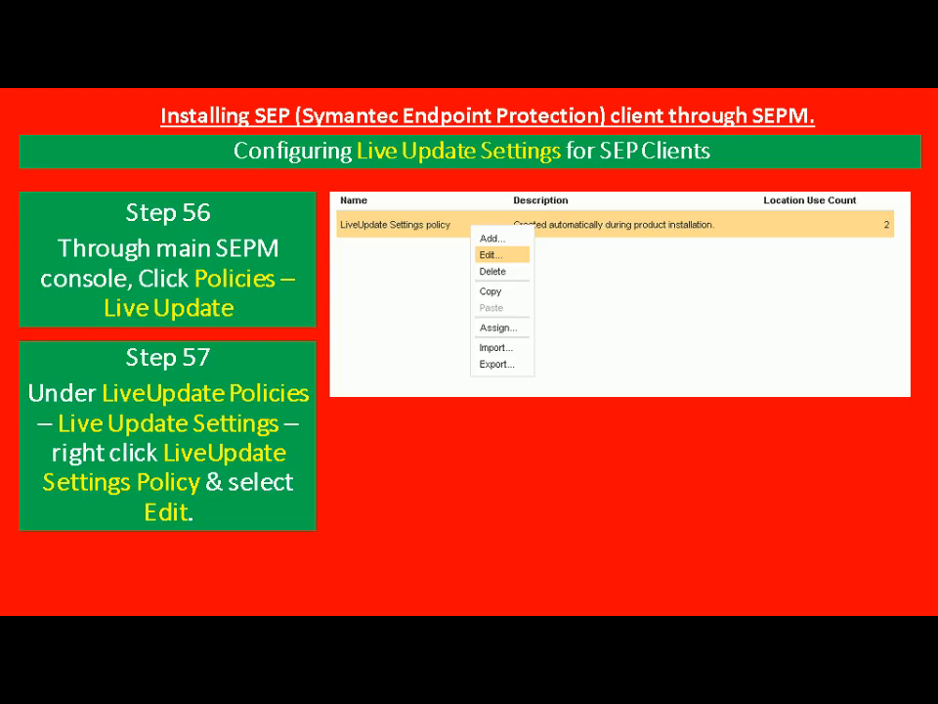
key("Right")
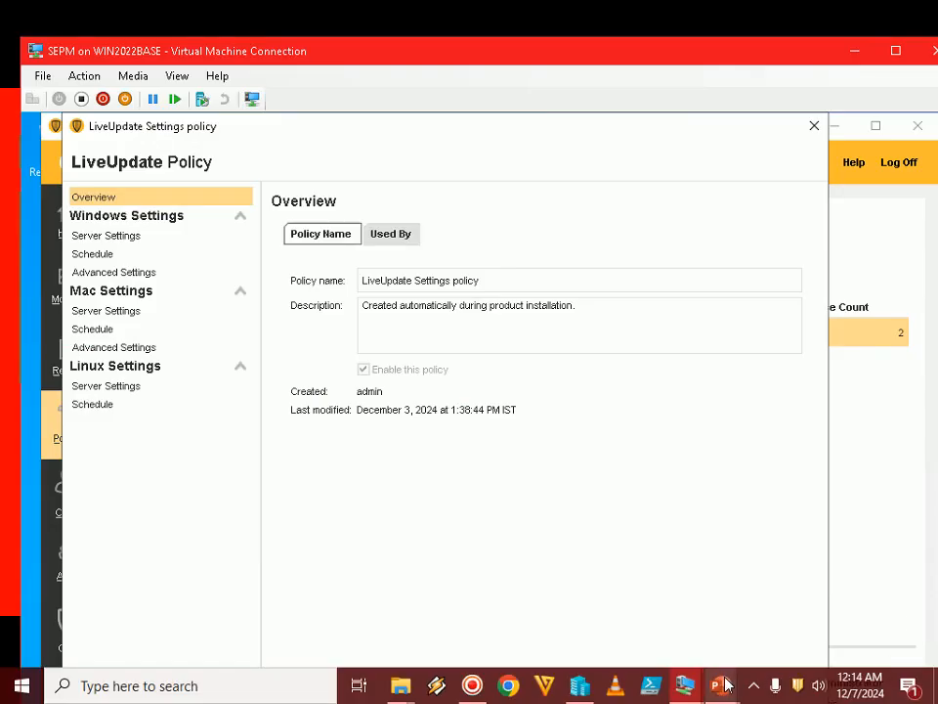
mouse_move(721, 686)
left_click(801, 606)
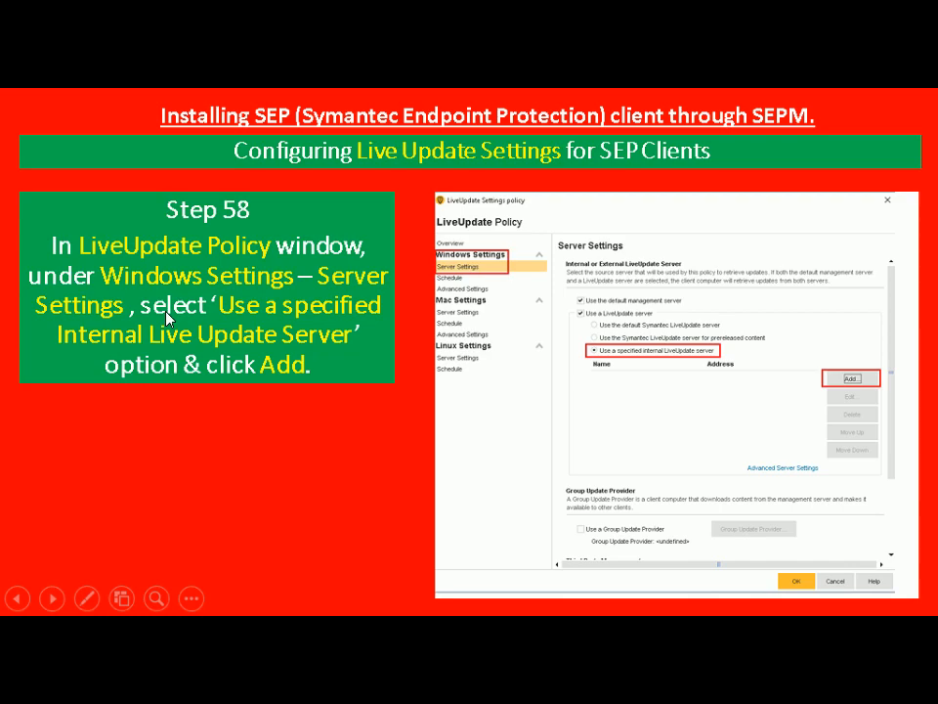
In the policy's Windows server settings on SEPM, choose a specified internal LiveUpdate server and start adding a server
key("alt+Tab")
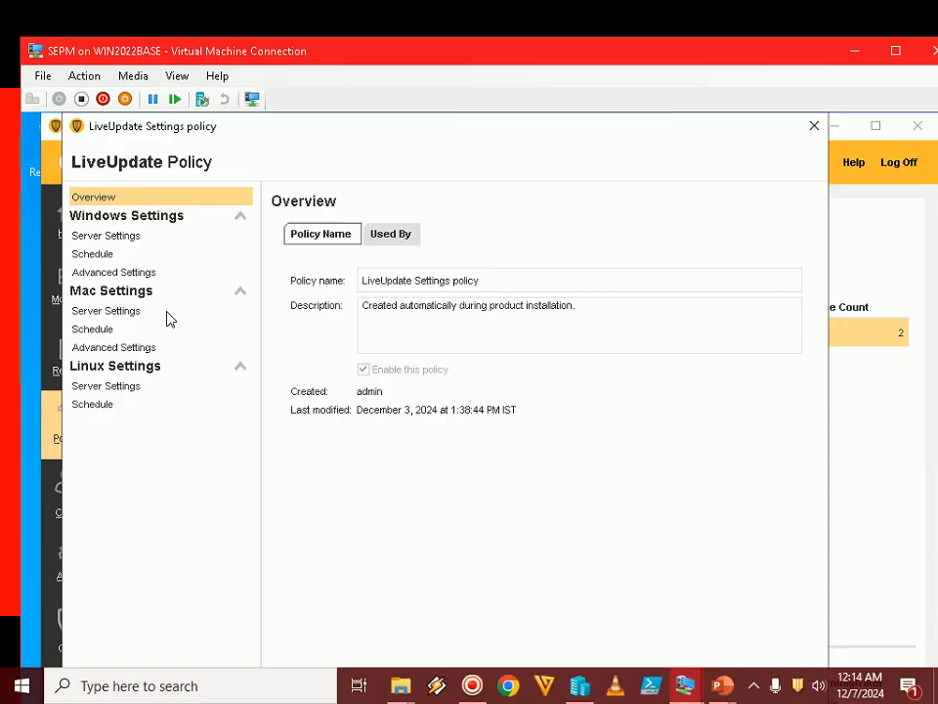
left_click(121, 219)
left_click(126, 219)
left_click(108, 238)
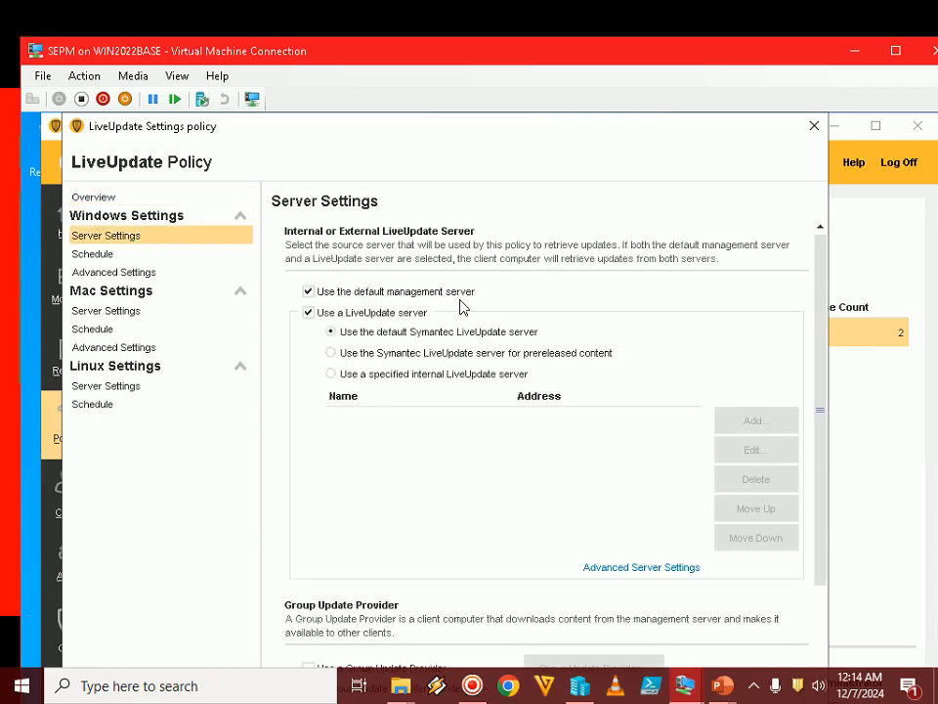
left_click(373, 379)
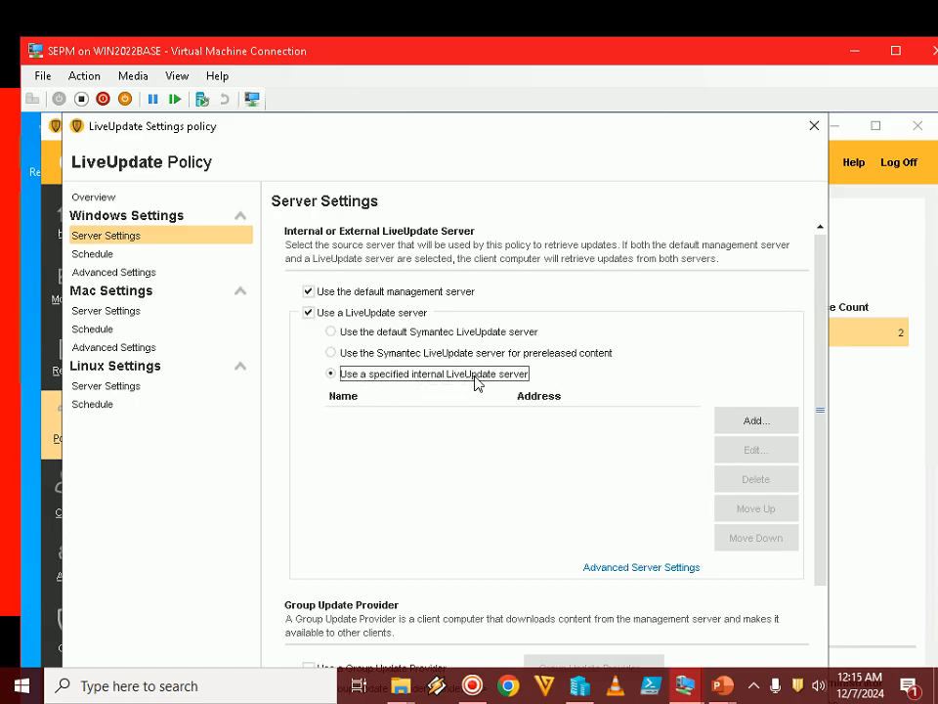
left_click(753, 422)
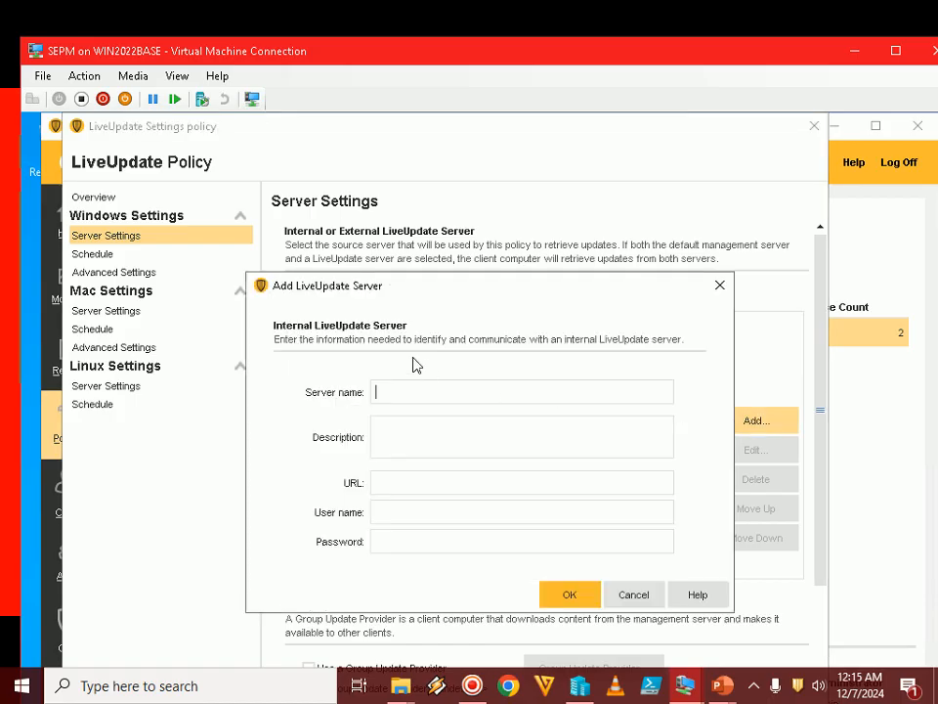
Switch to the PowerPoint slide show and advance to Step 59 on the internal LiveUpdate server values
mouse_move(720, 689)
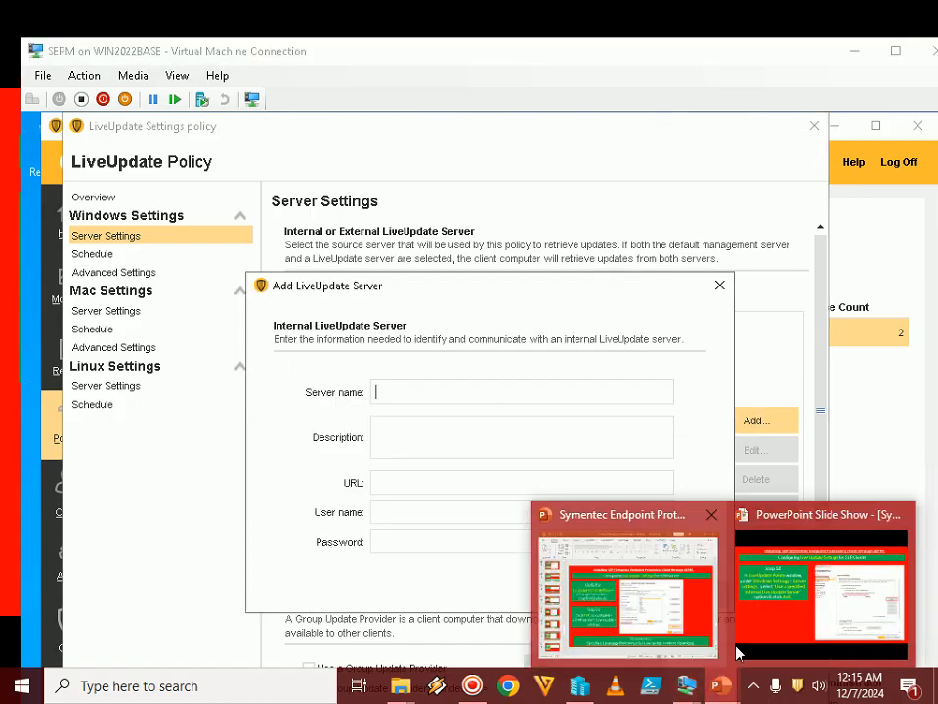
left_click(818, 598)
key("Right")
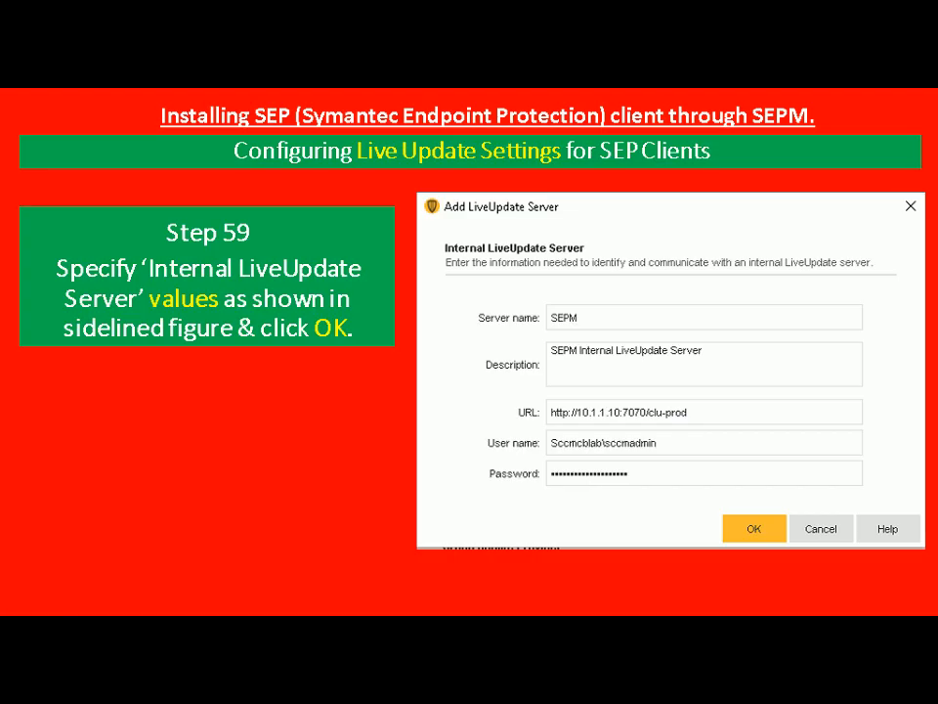
Switch to the SEPM virtual machine, name the new LiveUpdate server SEPM and describe it as "SEPM Internal Live Update Server"
key("alt+Tab")
key("alt+Tab")
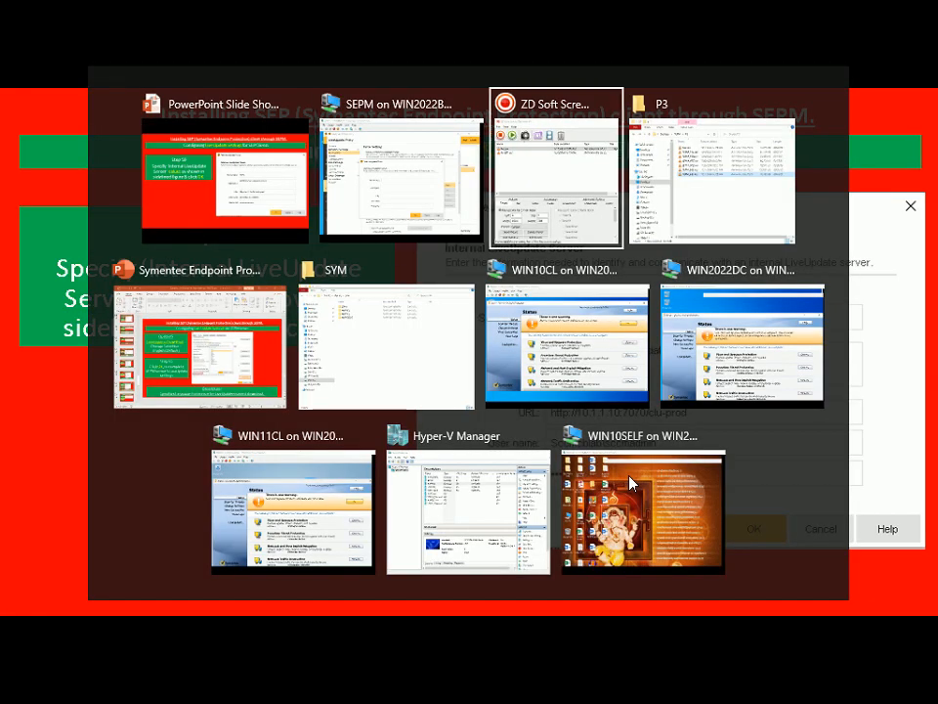
key("alt+Tab")
key("alt+Tab")
key("alt+Tab")
key("alt+Tab")
key("alt+Tab")
key("alt+Tab")
key("alt+Tab")
key("alt+Tab")
key("alt+Tab")
key("alt+Tab")
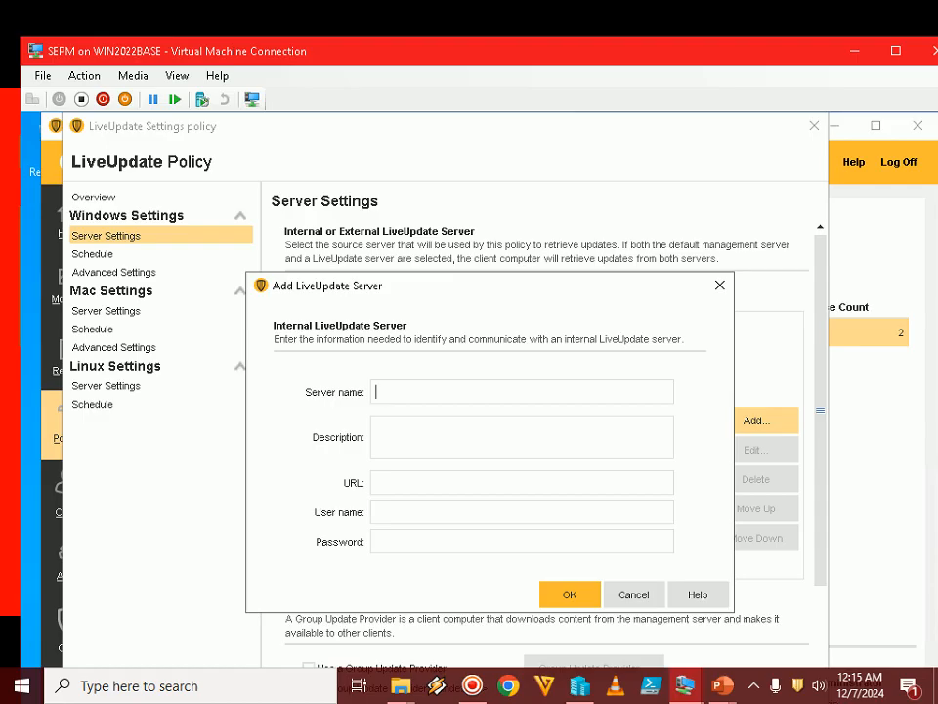
type("SEPM")
key("Tab")
type("SEPM Internal")
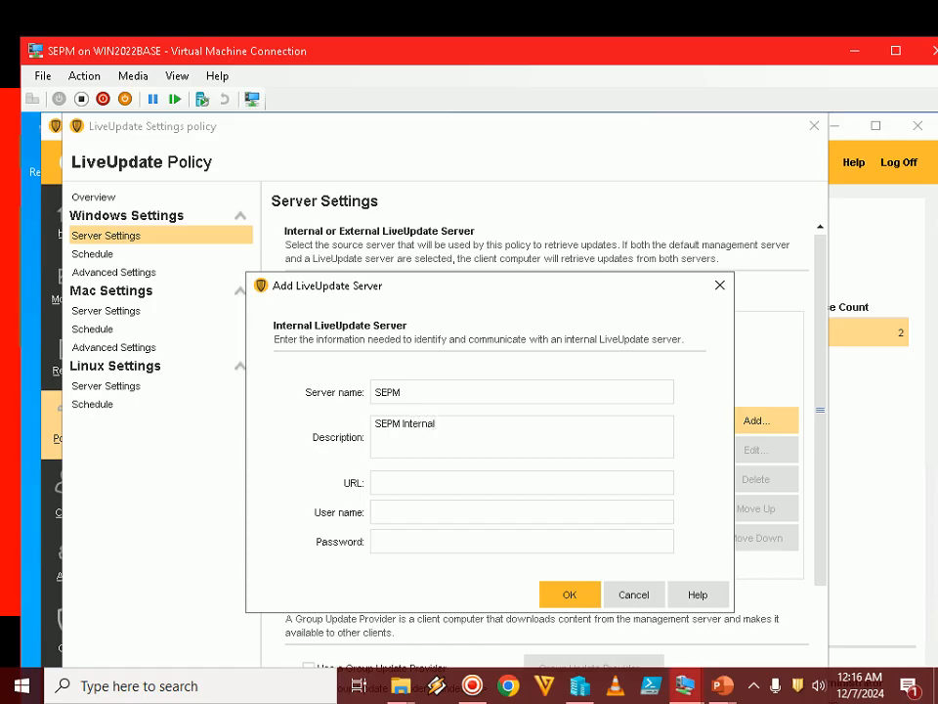
type(" Live Update Server")
left_click(413, 481)
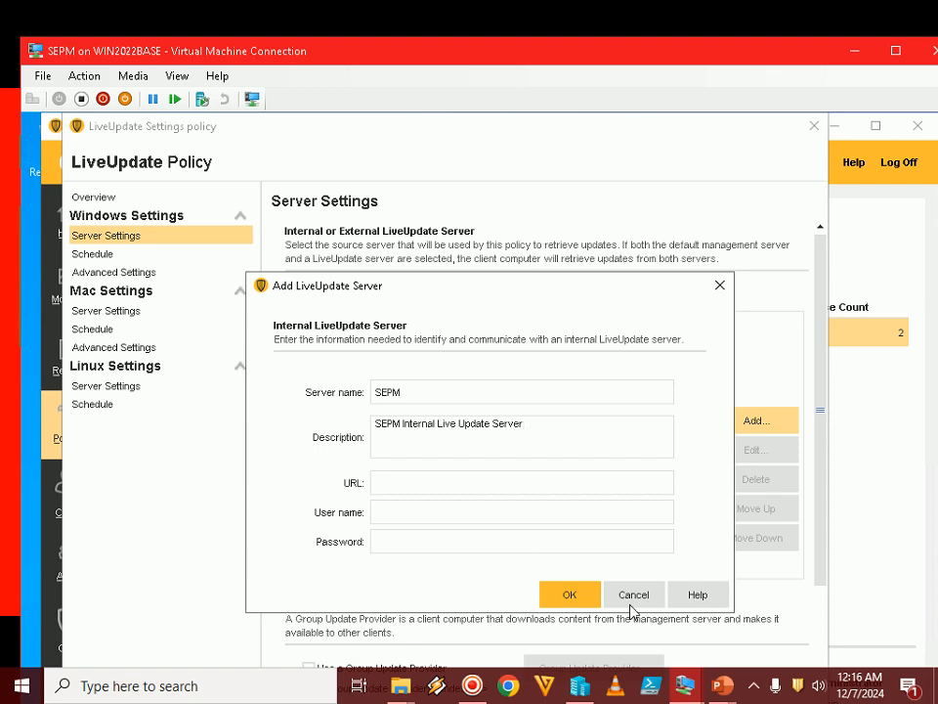
mouse_move(719, 684)
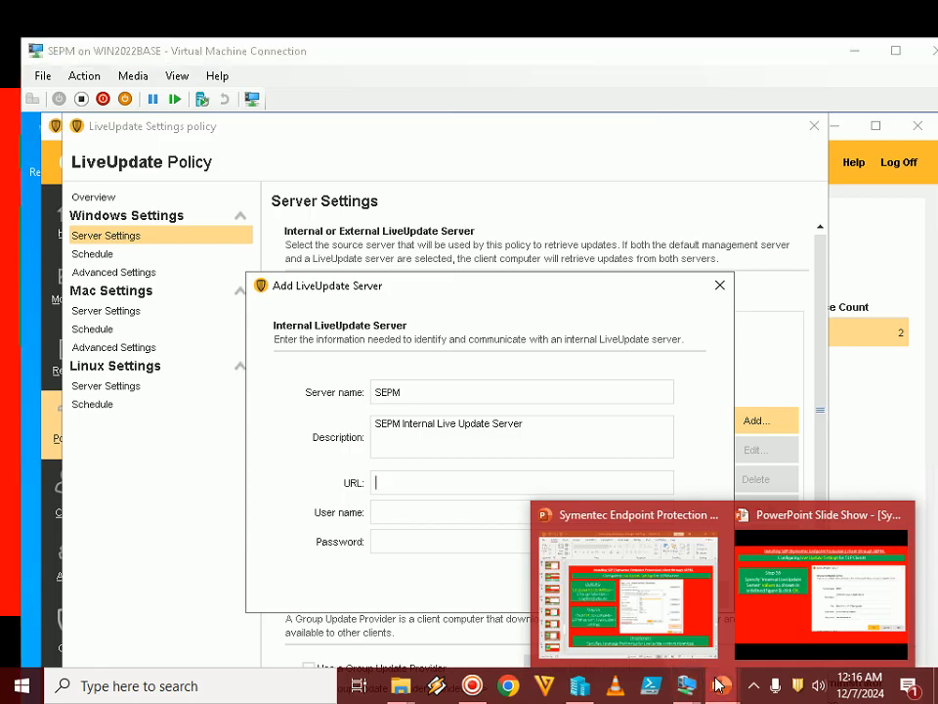
left_click(769, 591)
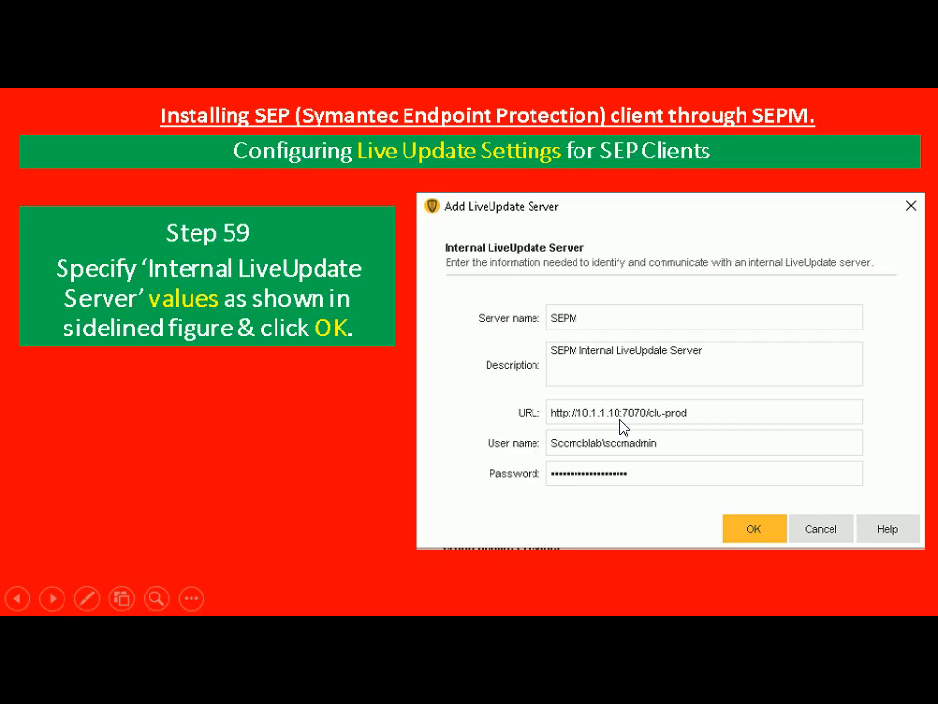
key("alt+Tab")
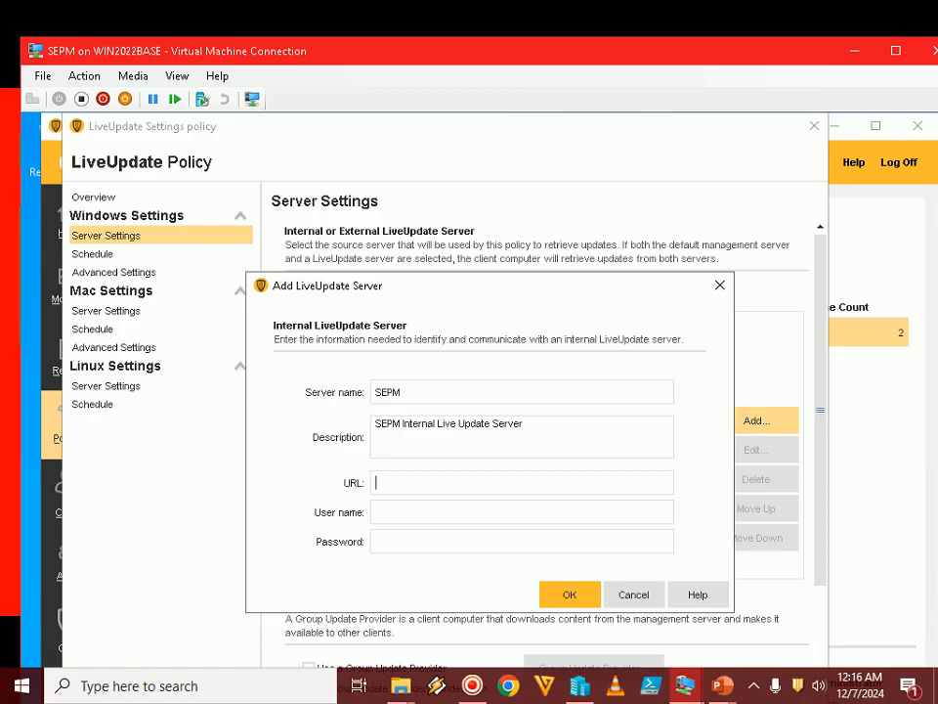
type("http://10.1.1.1")
type("0/")
Check the port on the slide again and append :7070/ to the new server's URL
mouse_move(722, 684)
left_click(794, 621)
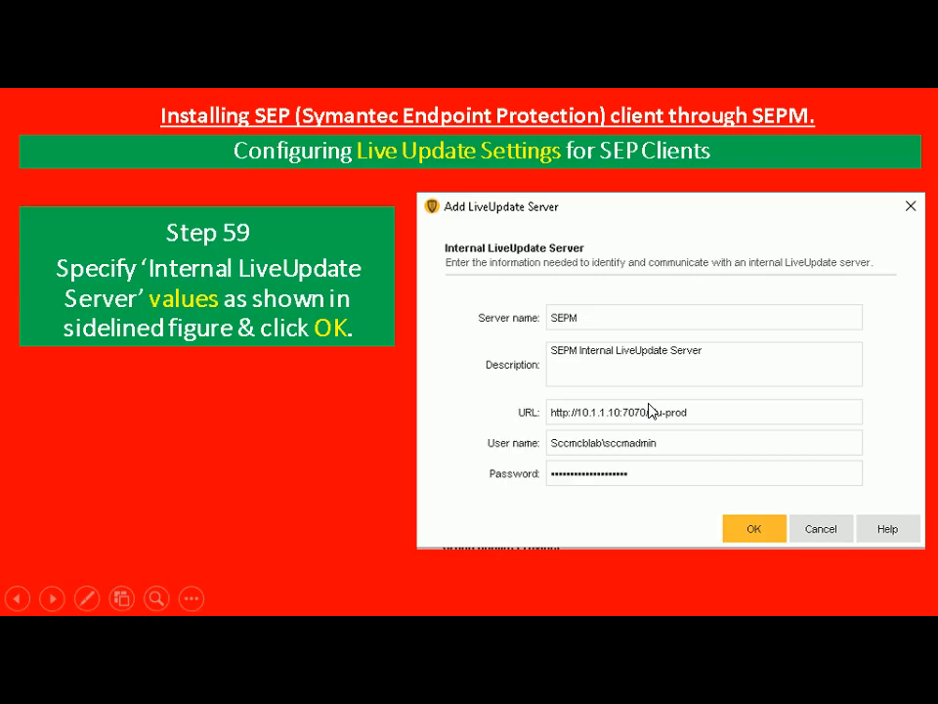
key("alt+Tab")
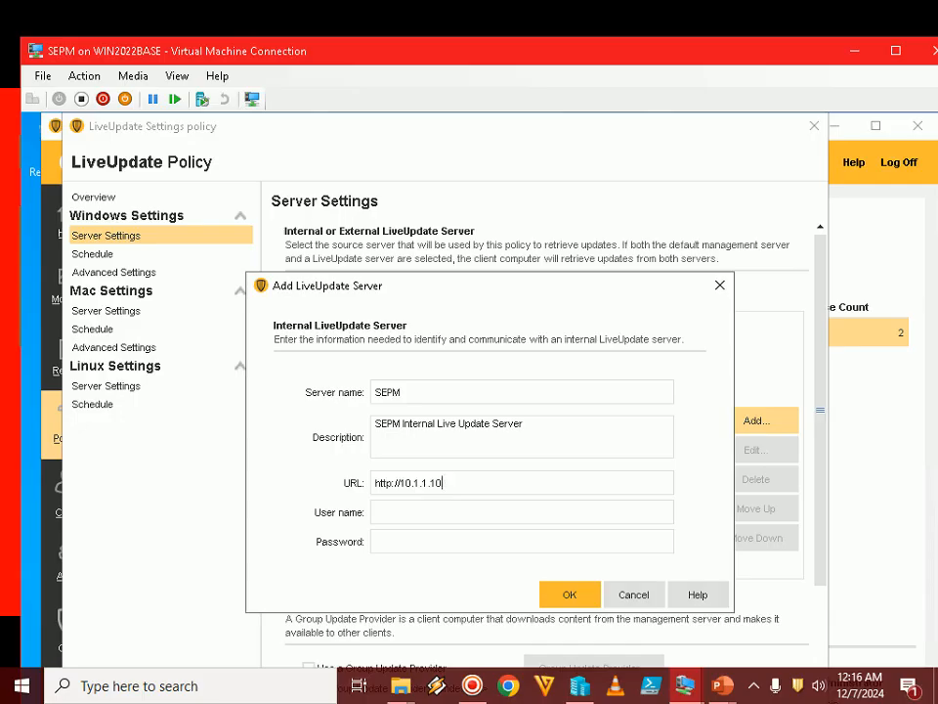
type(":7070/")
Check the path on the slide and complete the server URL with clu-prod
mouse_move(723, 685)
left_click(776, 625)
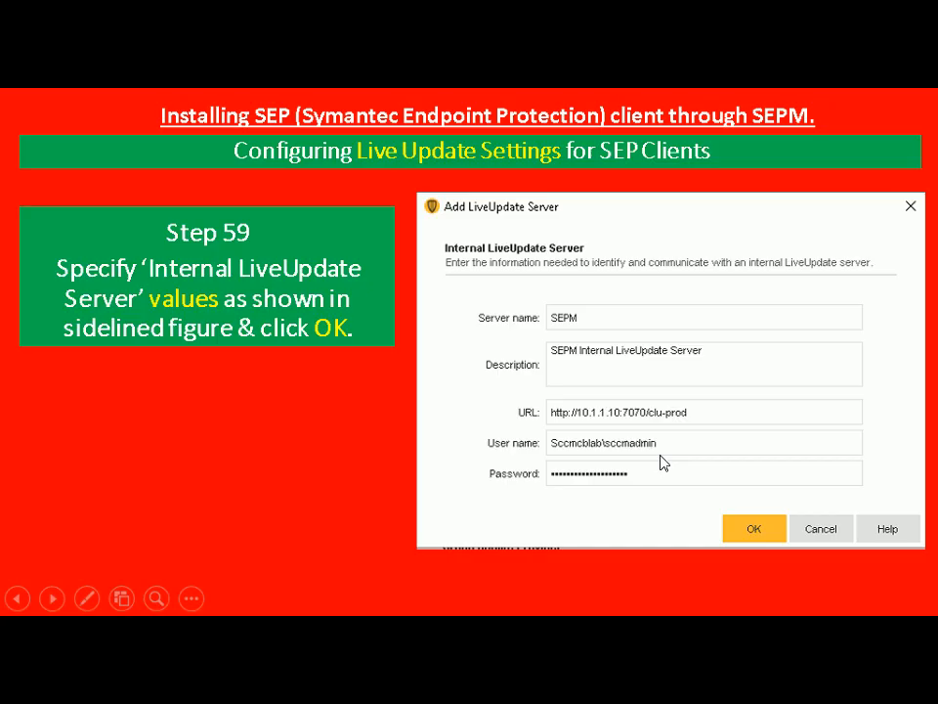
key("alt+Tab")
type("c")
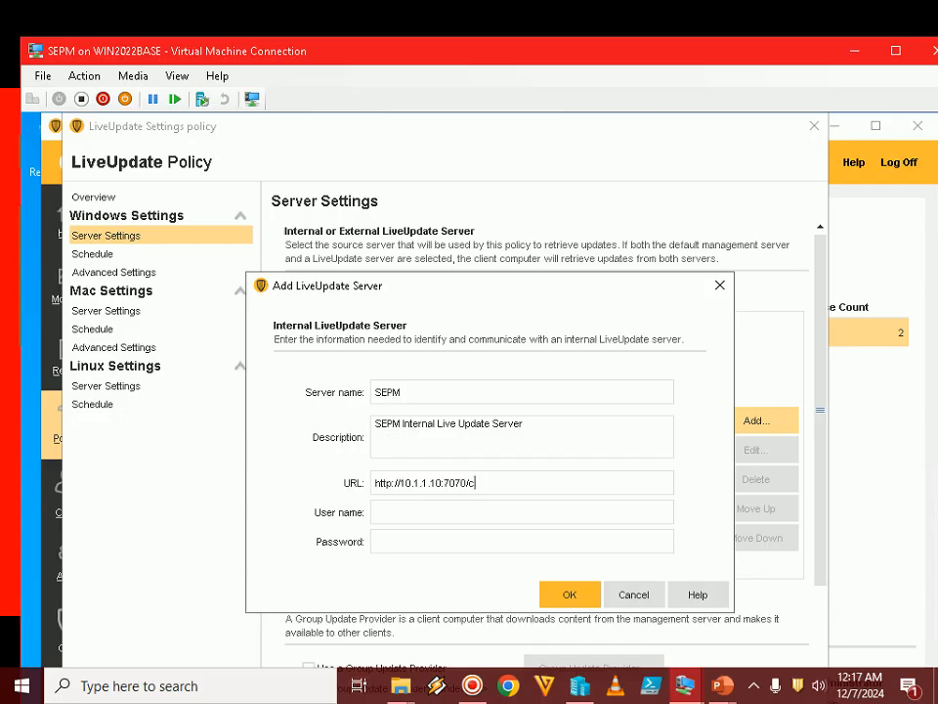
type("lu-prod")
key("Tab")
Check the account on the slide, then enter user name sccmcblab\sccmadmin and the account password for the new server
mouse_move(721, 682)
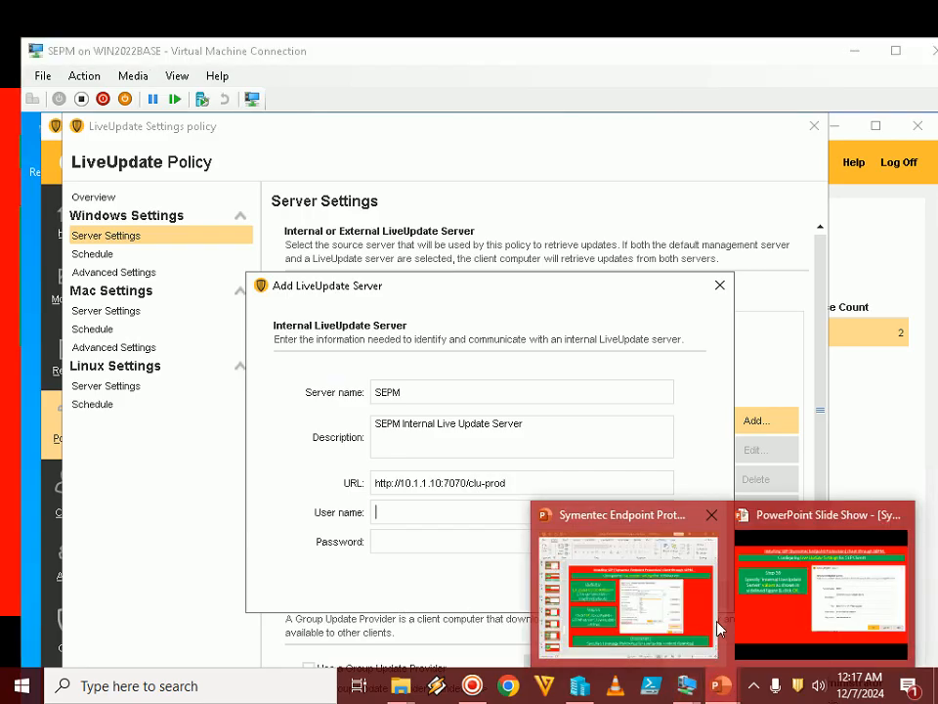
left_click(772, 589)
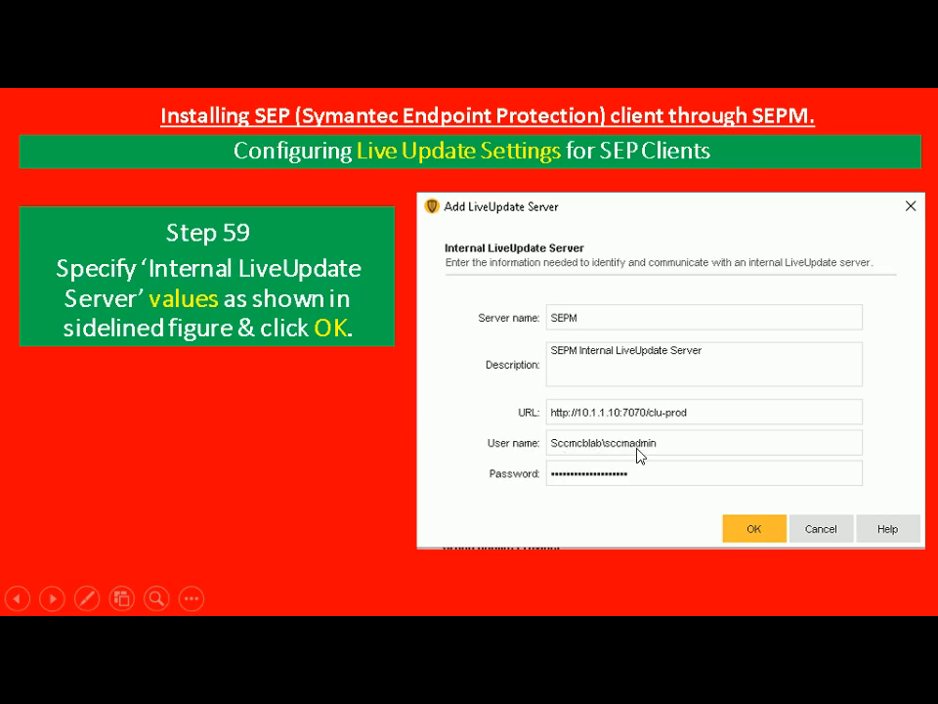
key("alt+Tab")
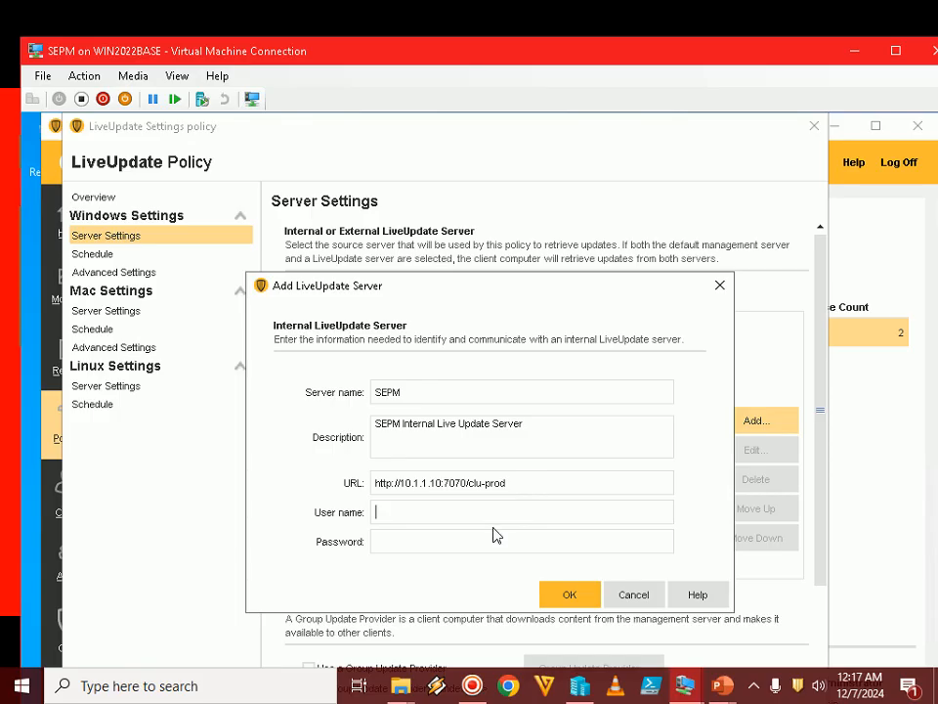
type("sccmcblab\\sccmadmin")
type("••••••••••")
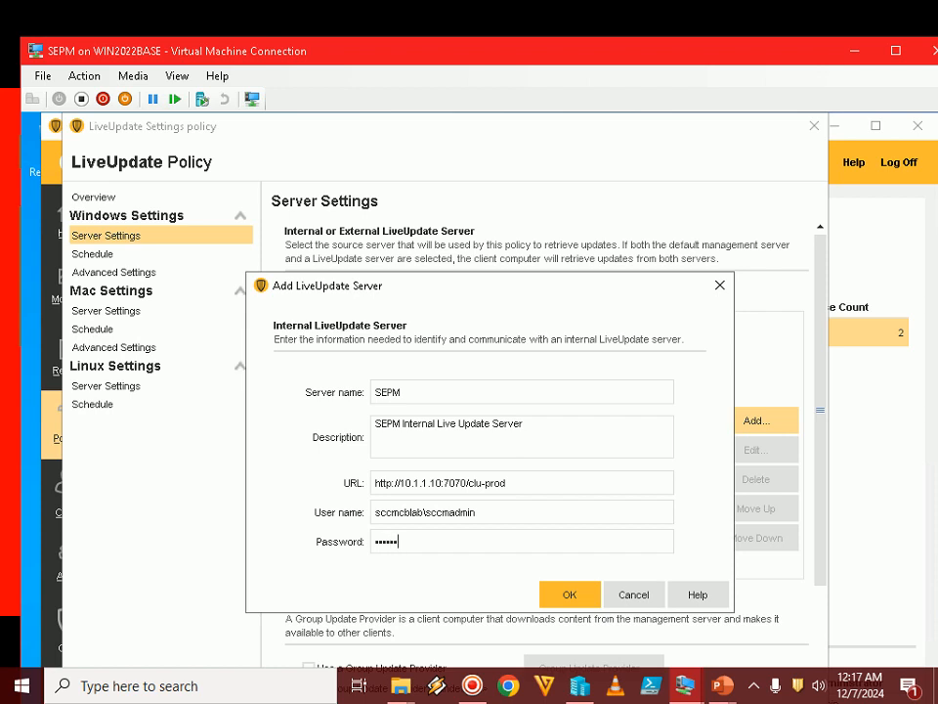
type("•••••••••••")
Check the Step 59 instruction once more and add the configured internal LiveUpdate server to the policy
mouse_move(721, 686)
left_click(821, 587)
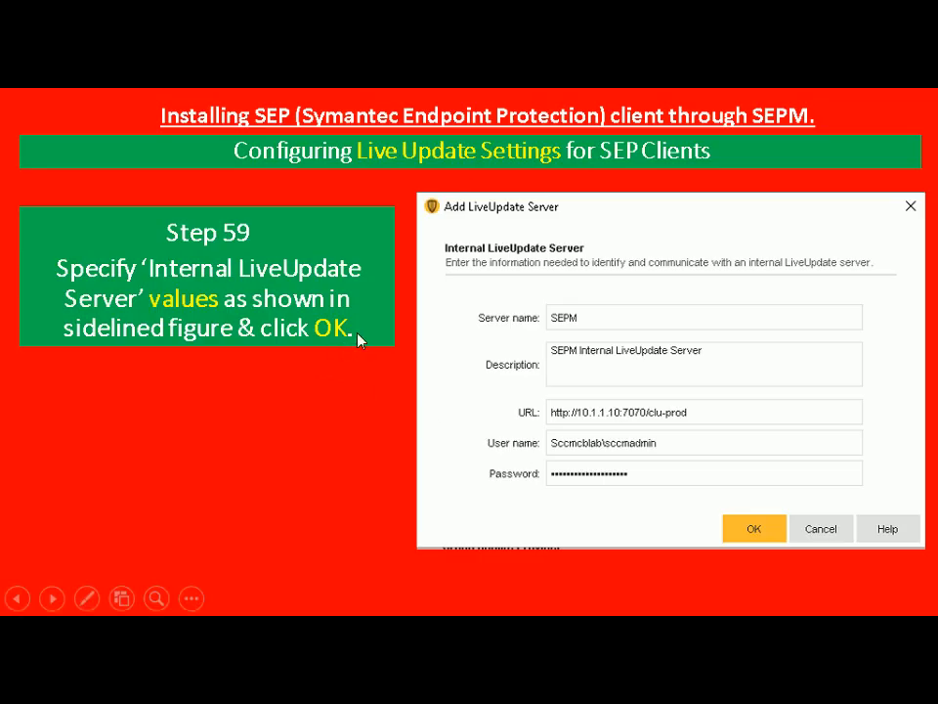
key("alt+Tab")
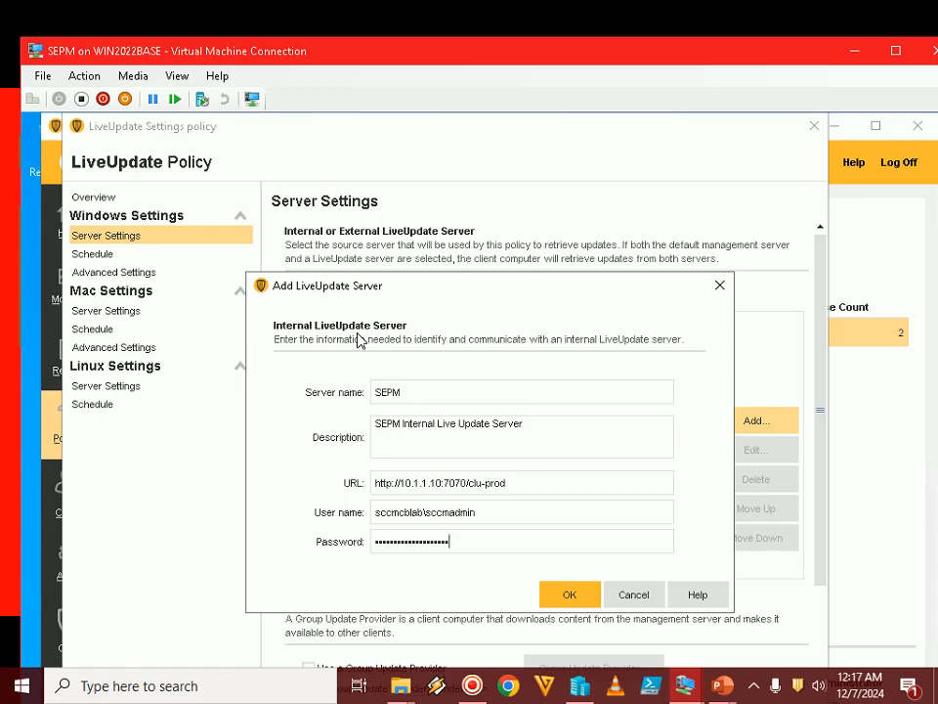
left_click(566, 594)
Open the SEPM entry in the server list to review its URL and server name, and close it unchanged
left_click(369, 421)
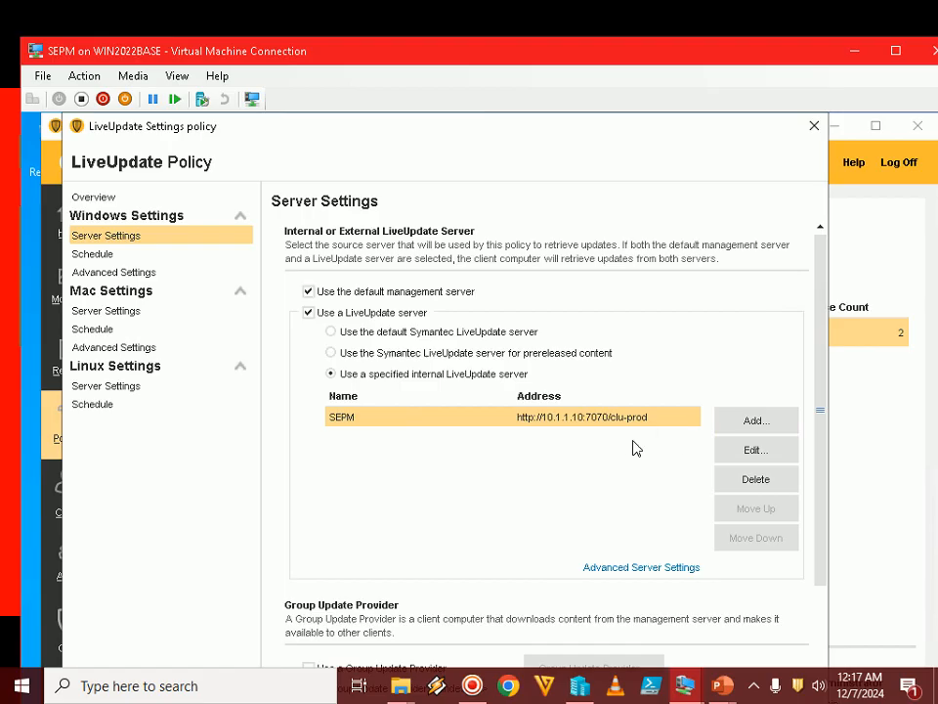
left_click(754, 450)
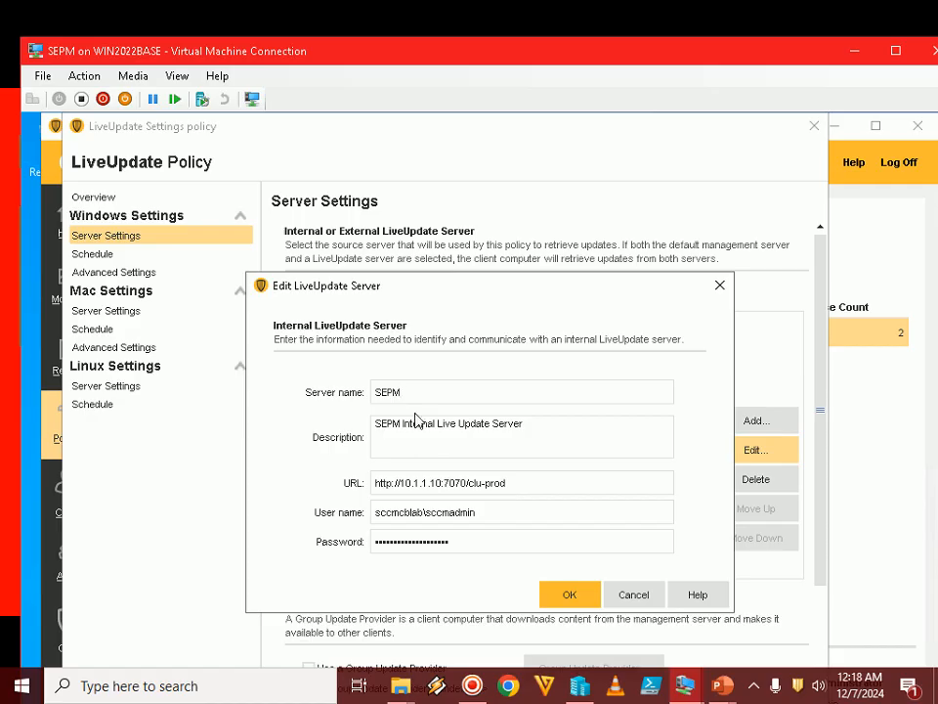
key("Tab")
key("Tab")
key("ctrl+a")
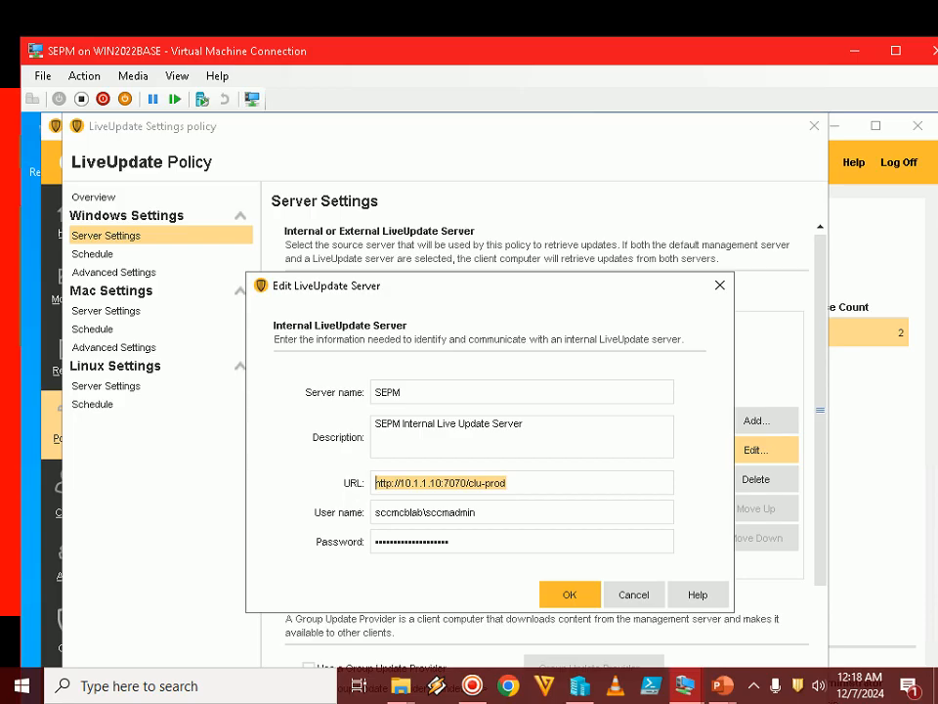
left_click_drag(401, 393, 358, 394)
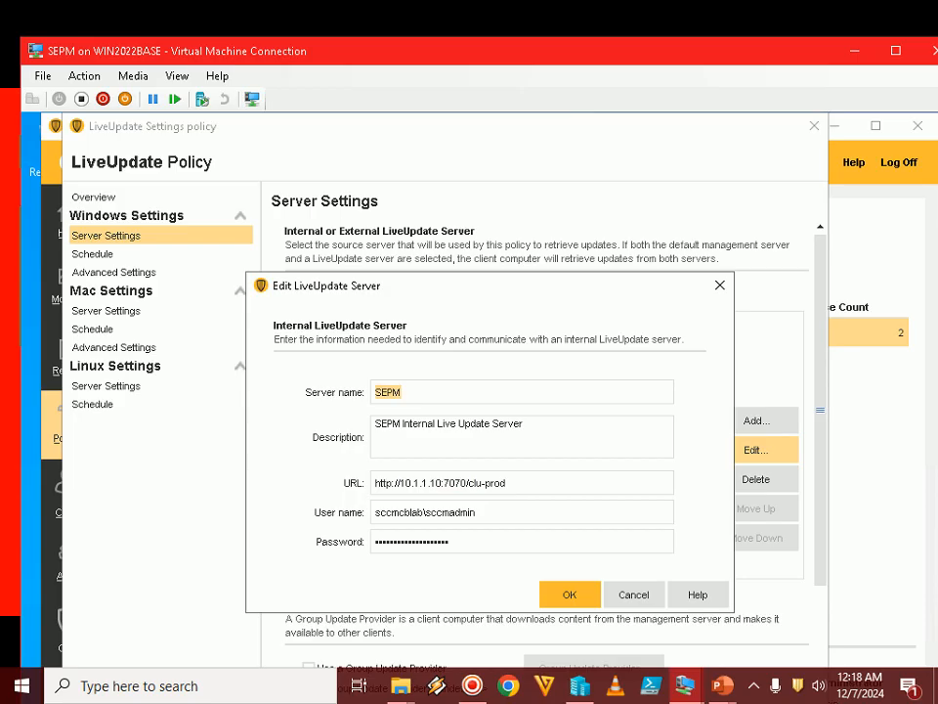
left_click(561, 593)
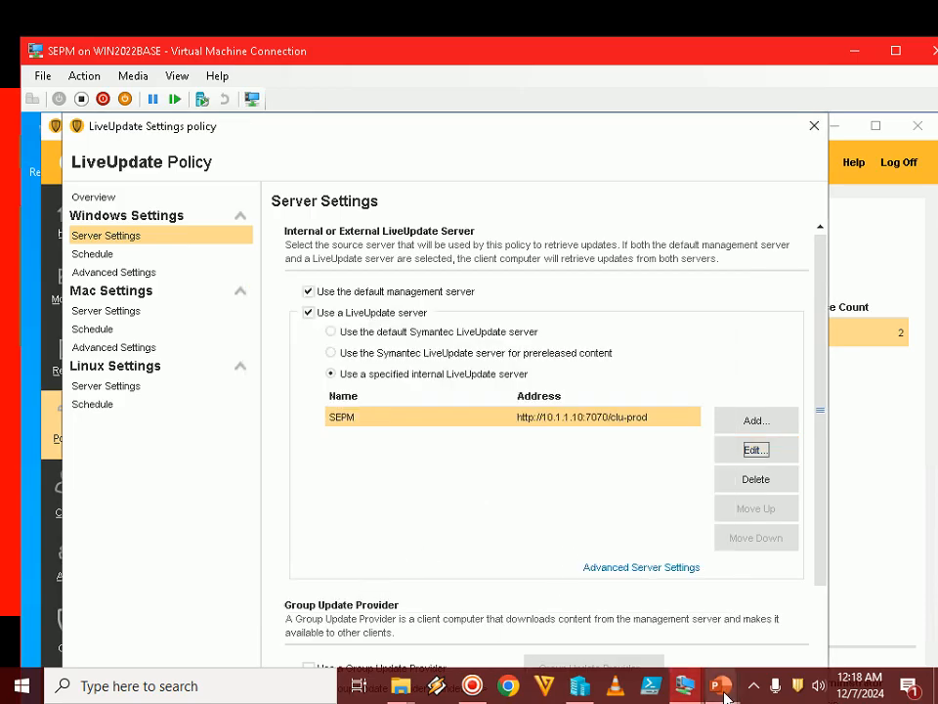
Return to the PowerPoint slide show and advance to Step 60 on the advanced server settings
mouse_move(725, 692)
left_click(768, 611)
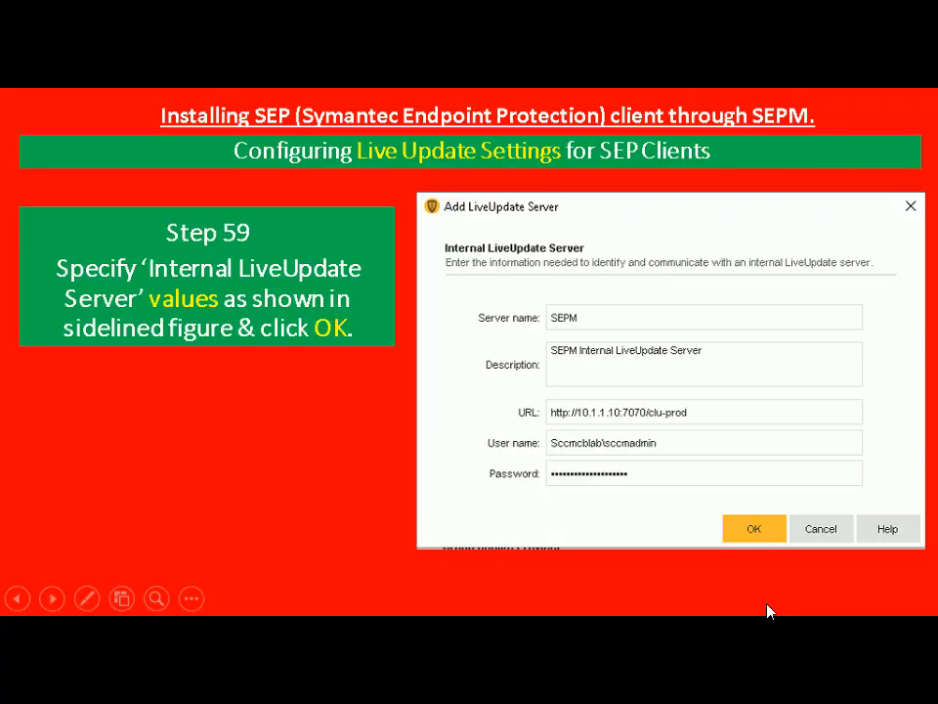
left_click(768, 611)
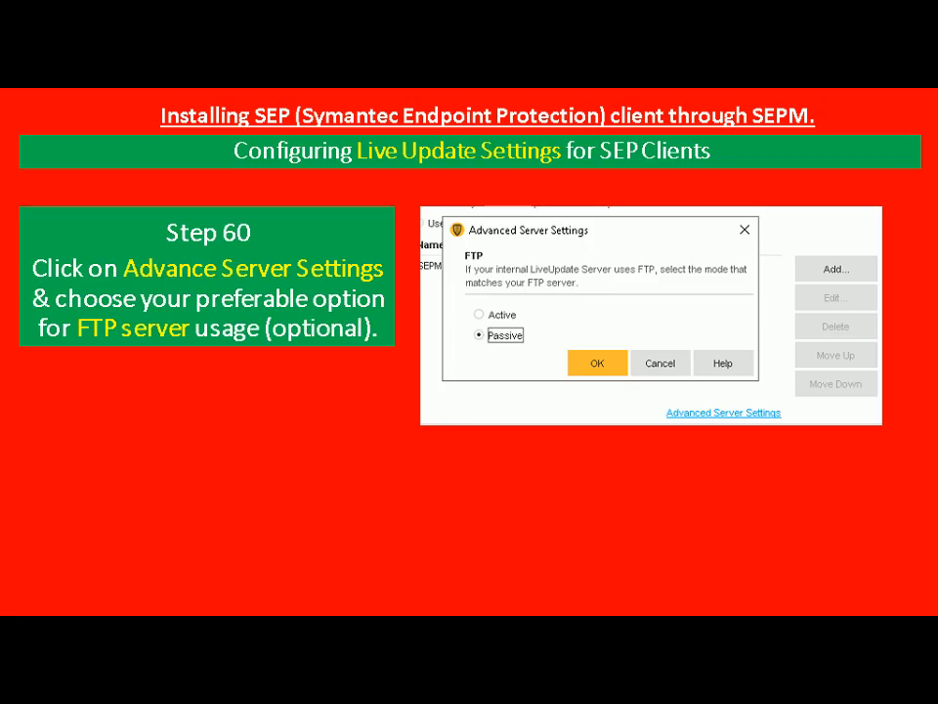
Show the SEPM virtual machine in full screen and accept Passive as the FTP mode in the policy's advanced server settings
key("alt+Tab")
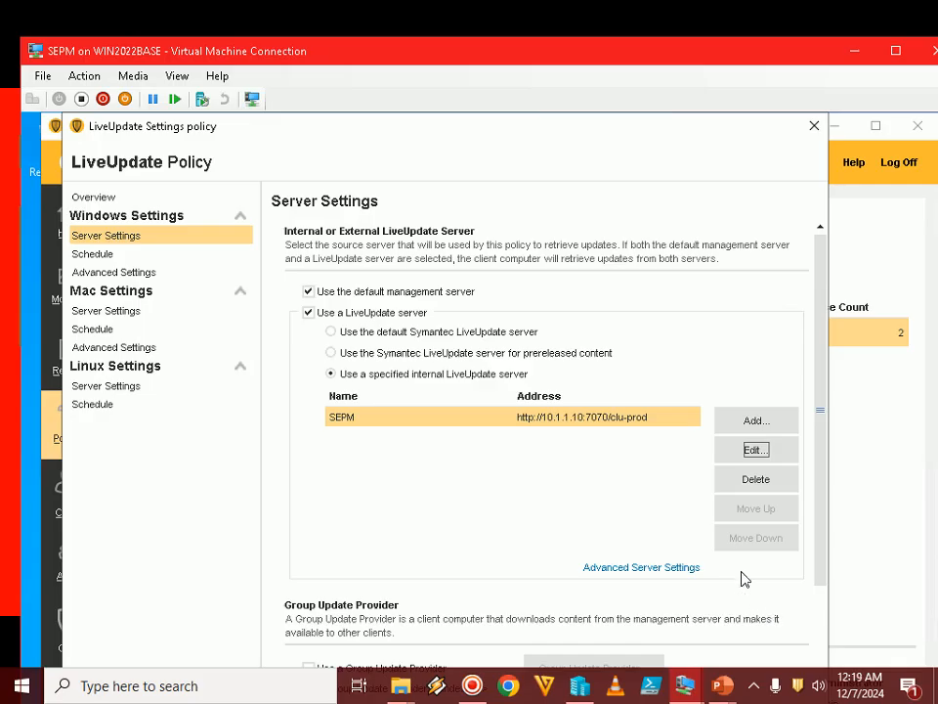
double_click(598, 59)
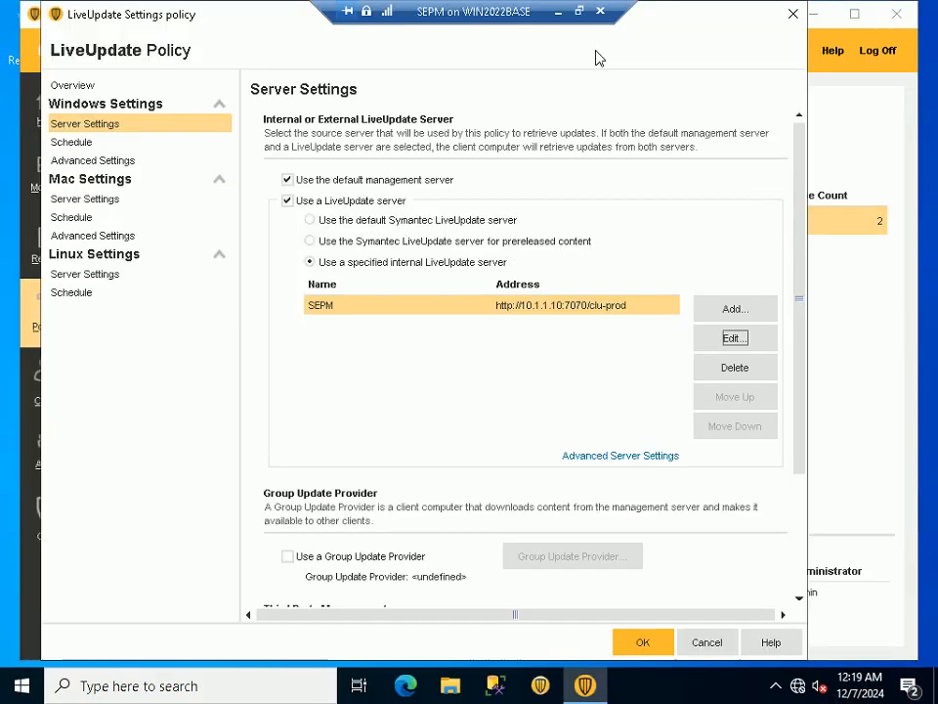
left_click(730, 339)
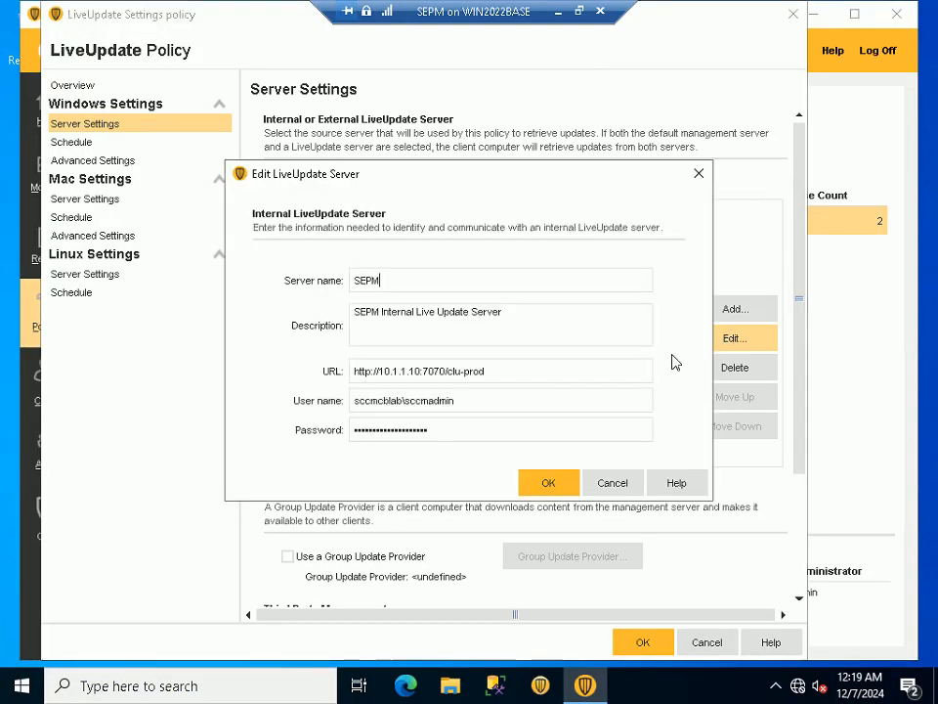
left_click(620, 482)
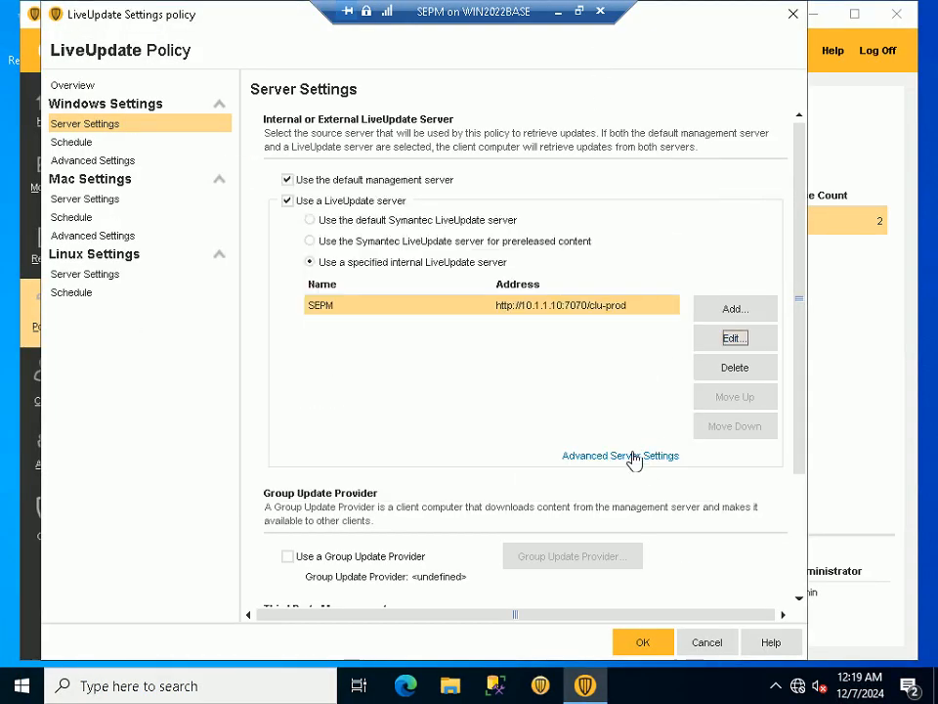
left_click(619, 457)
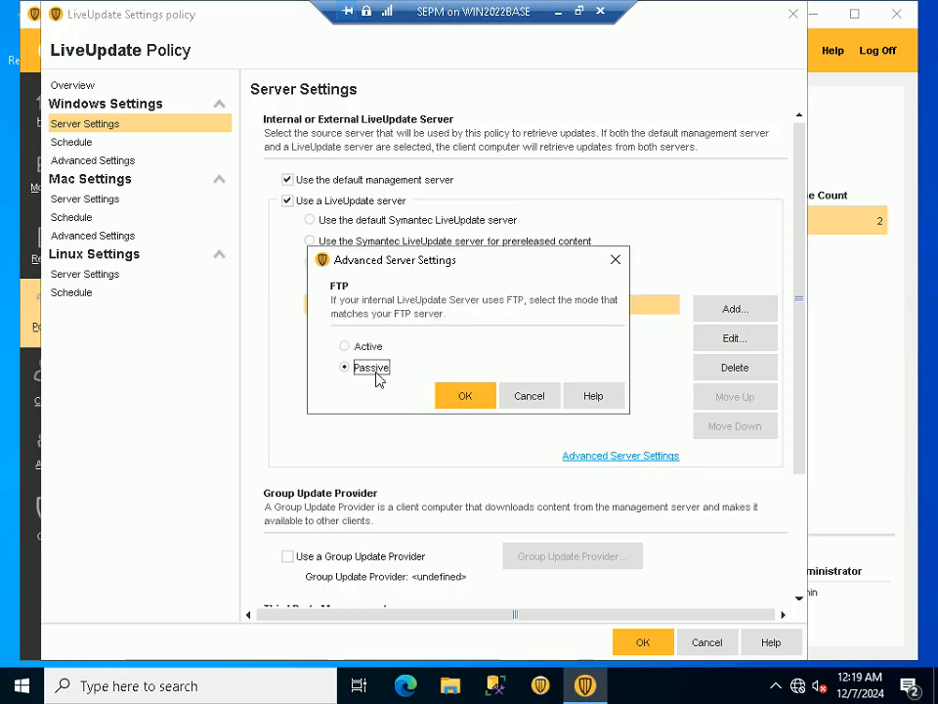
left_click(462, 397)
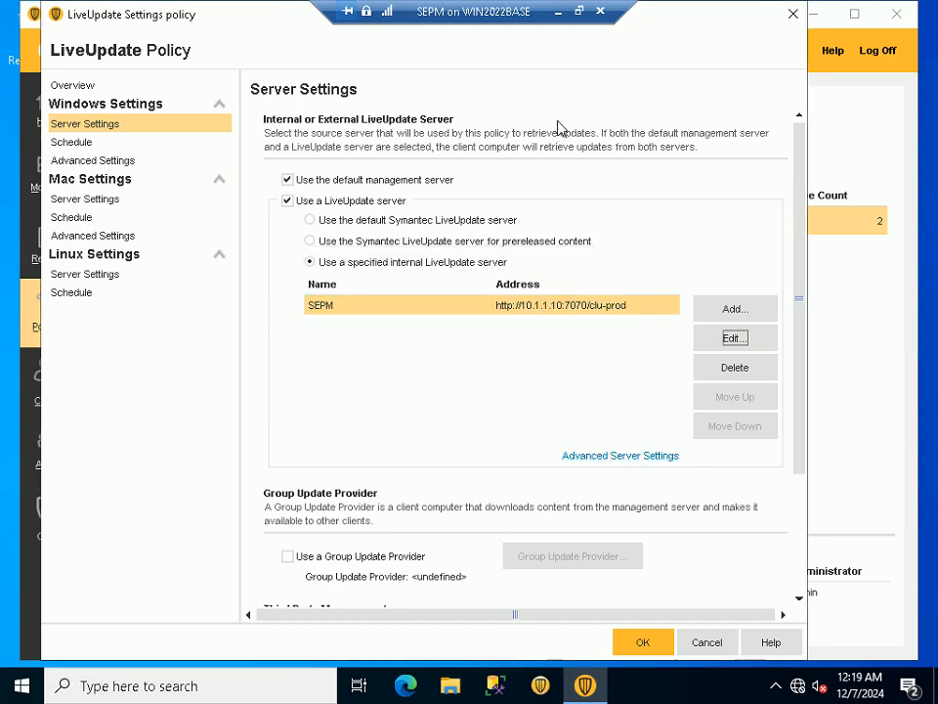
Check the Step 61 instruction in the PowerPoint slide show and set the policy's Windows LiveUpdate schedule frequency to every 1 hour
left_click(558, 11)
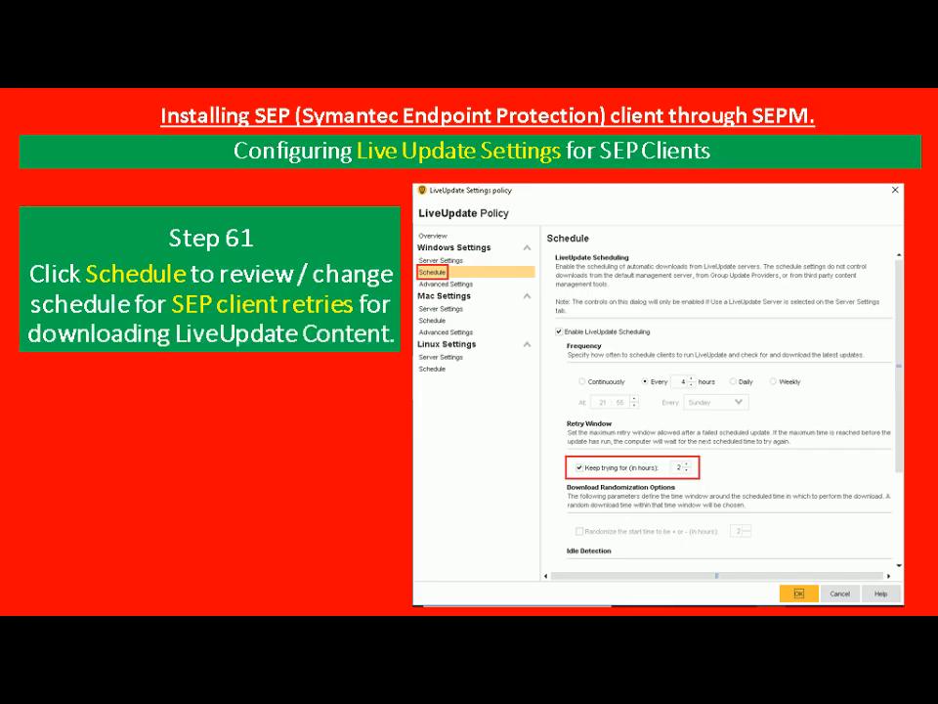
key("alt+Tab")
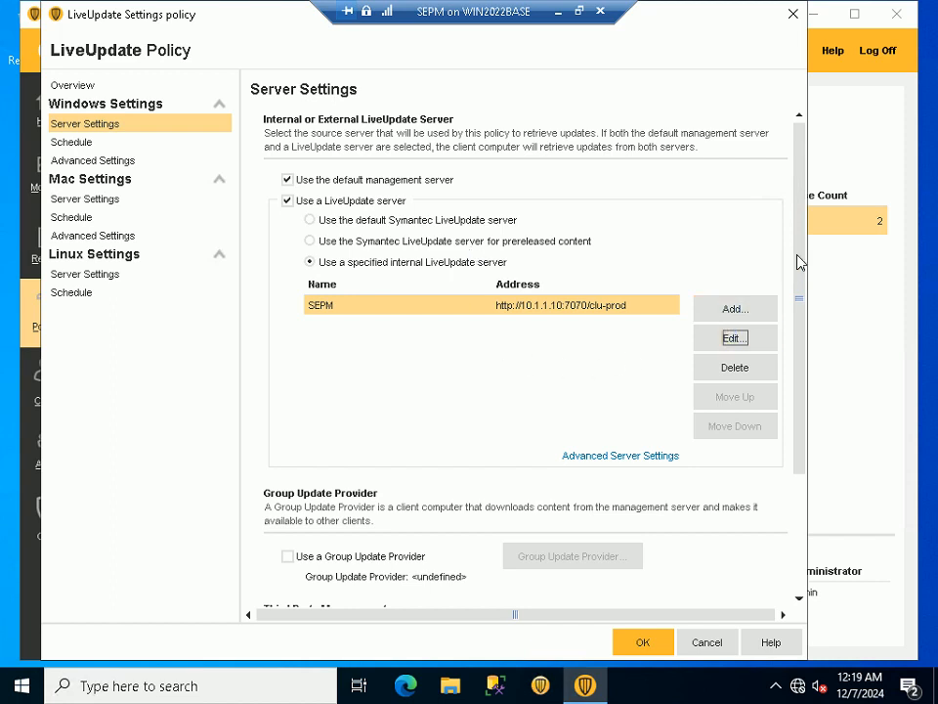
scroll(806, 270, "down", 3)
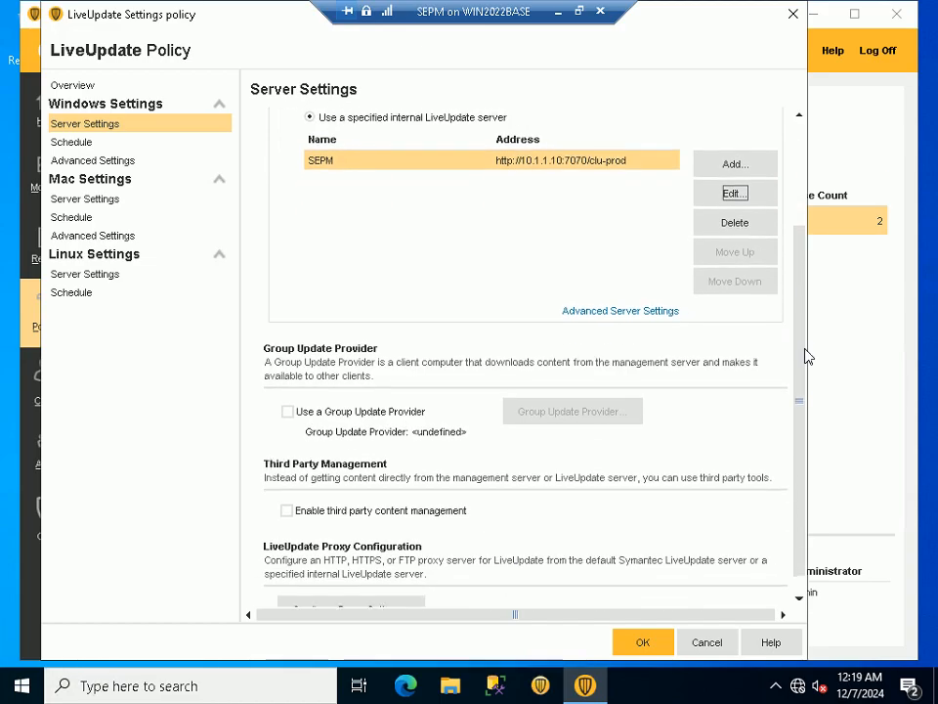
scroll(805, 390, "up", 3)
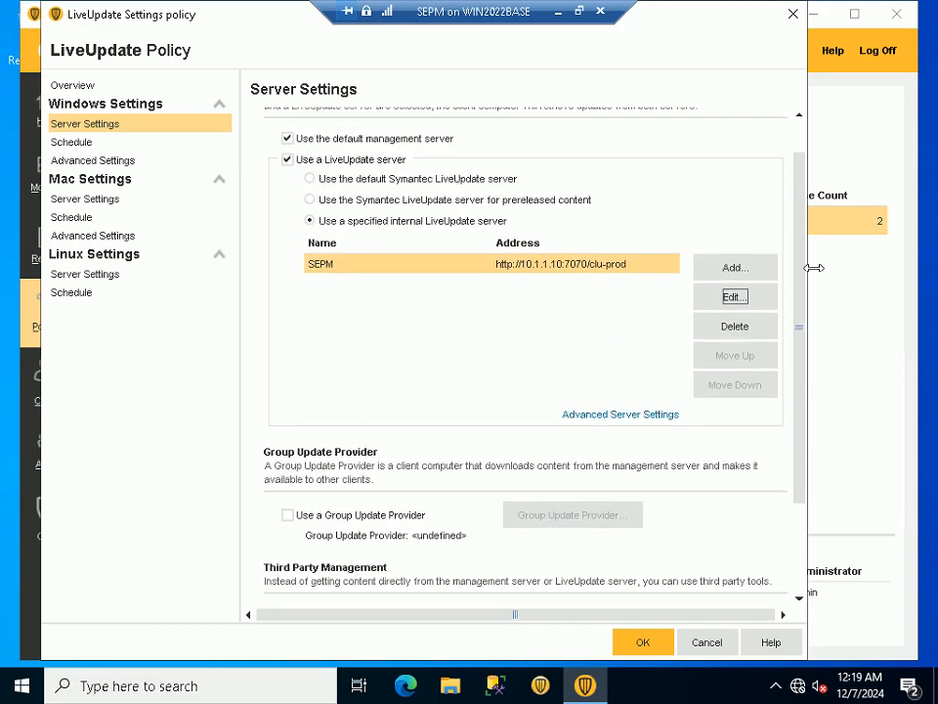
left_click(88, 145)
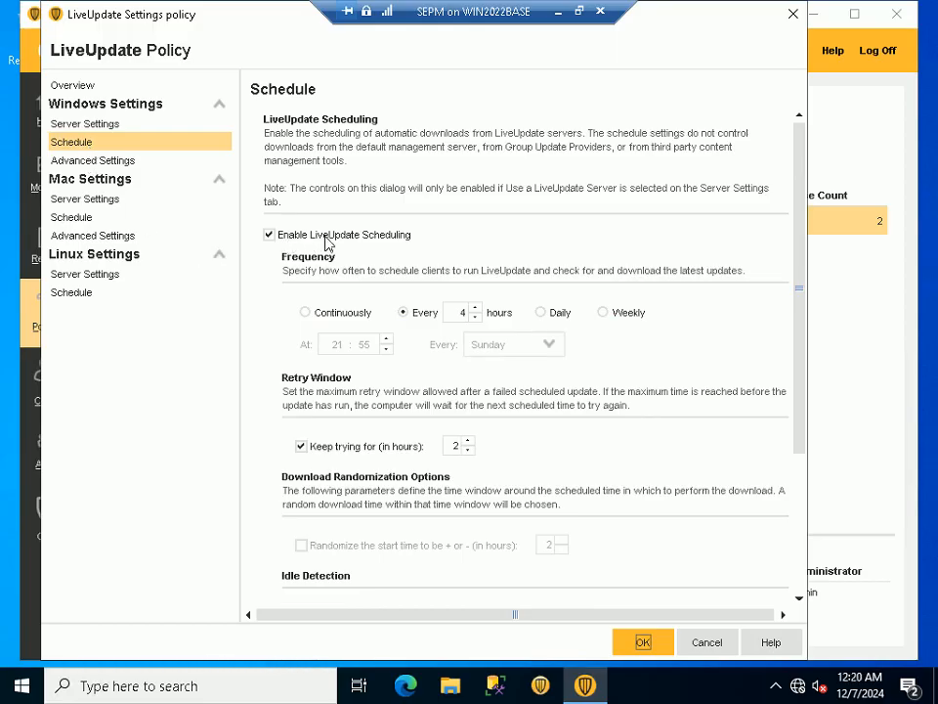
left_click(466, 312)
type("1")
Read the Step 62 instruction in the PowerPoint slide show and review the policy's Windows advanced settings in the full-screen SEPM virtual machine
left_click(575, 15)
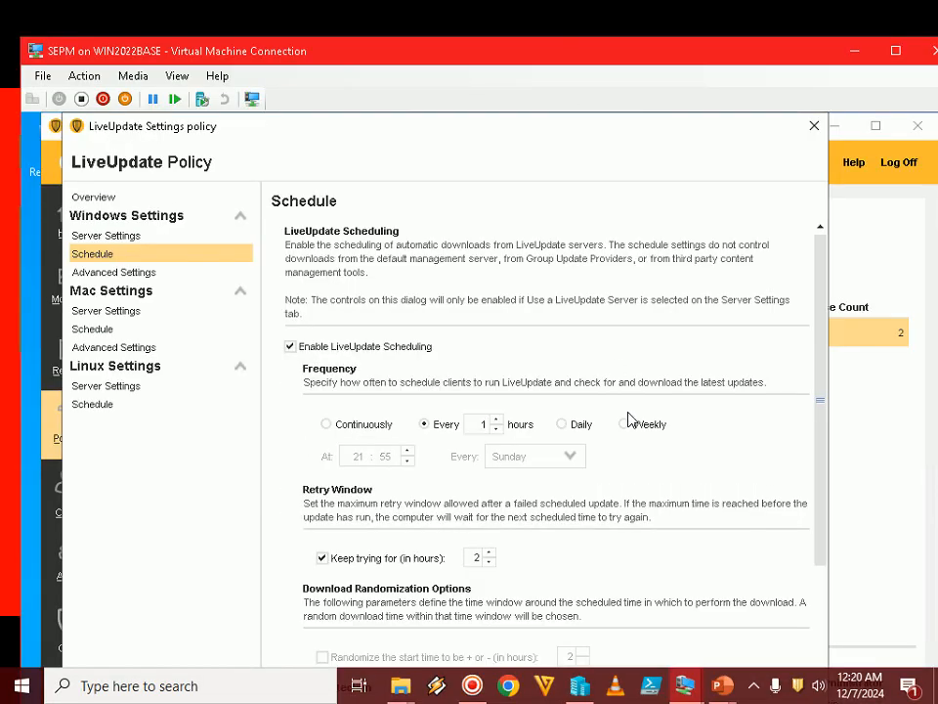
mouse_move(722, 690)
left_click(776, 602)
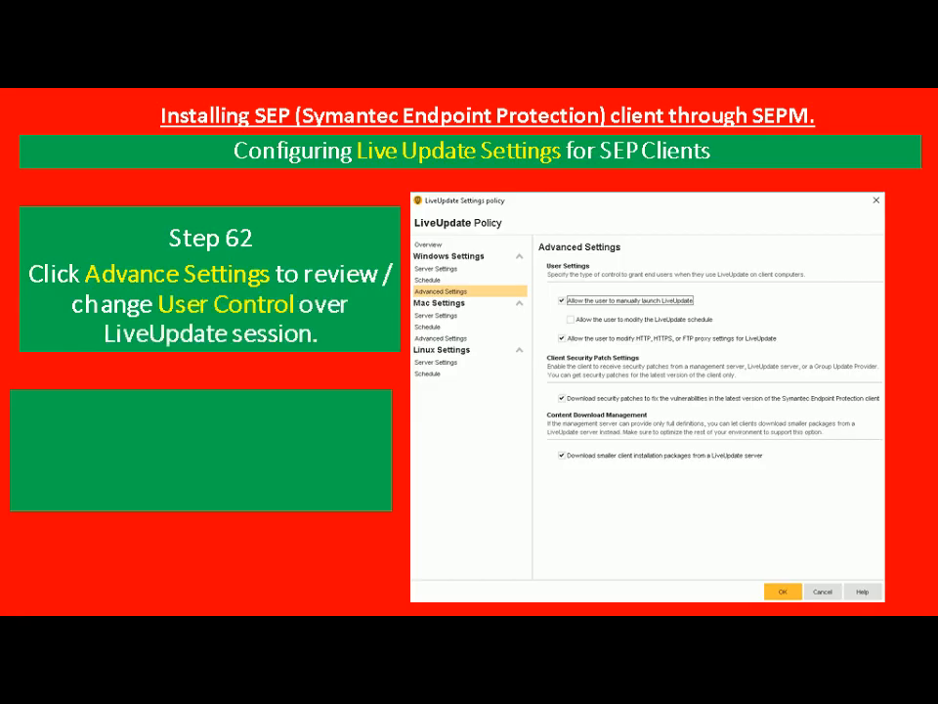
key("alt+Tab")
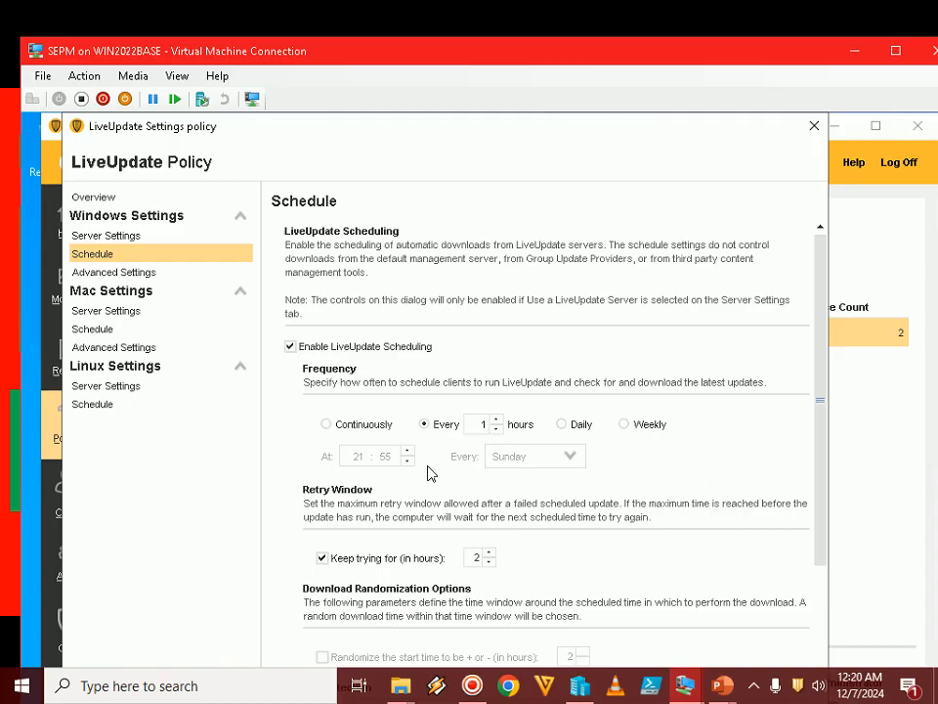
double_click(509, 59)
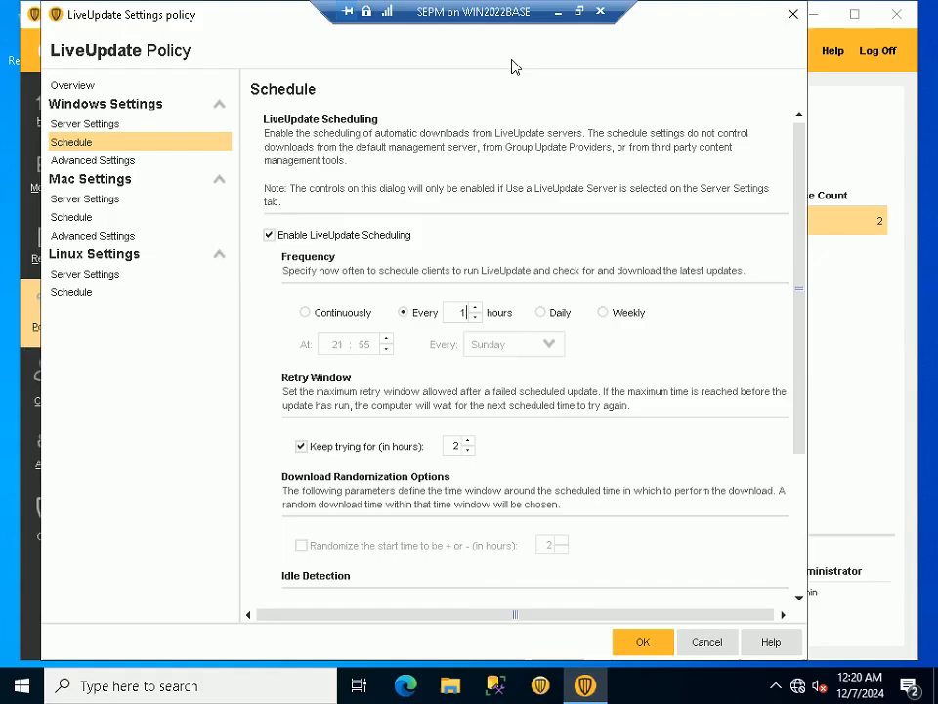
left_click(128, 164)
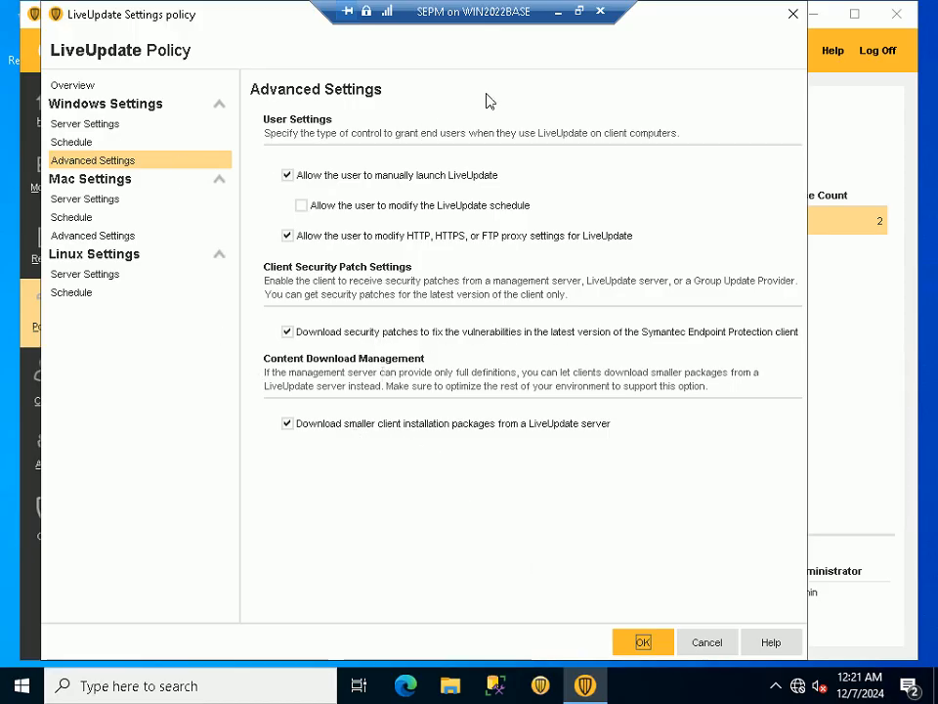
Check the slide show instruction once more and save the LiveUpdate Settings policy in the full-screen SEPM virtual machine
left_click(579, 12)
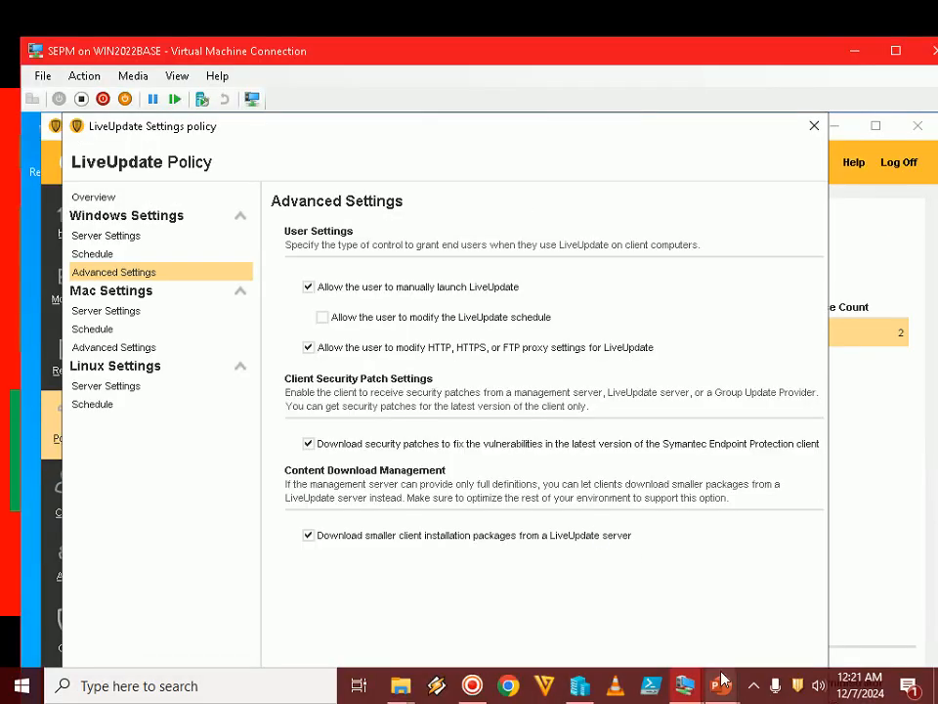
mouse_move(721, 686)
left_click(788, 588)
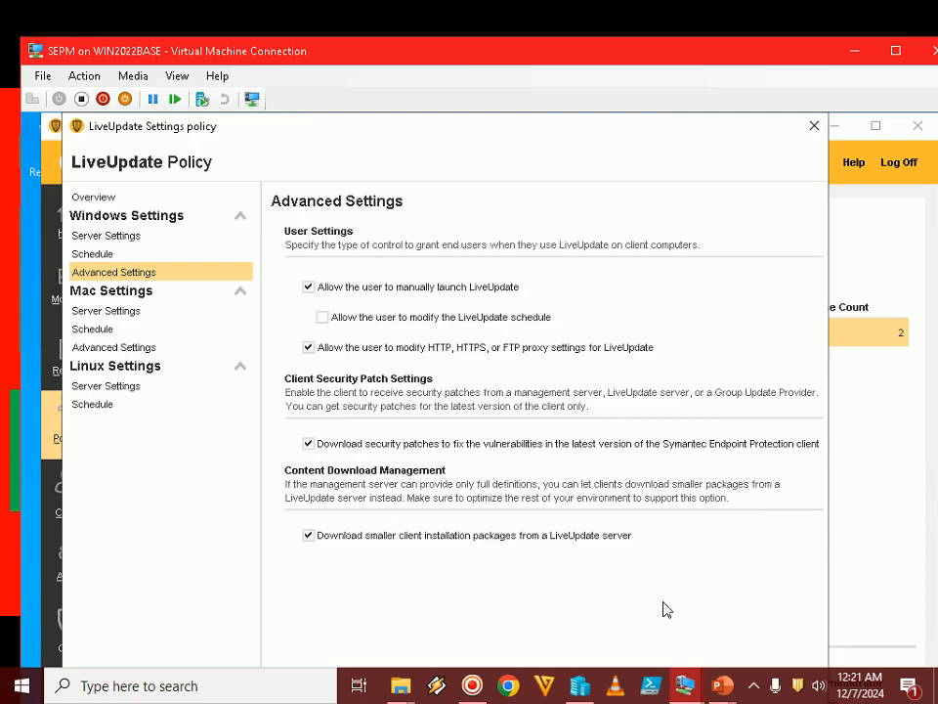
double_click(601, 59)
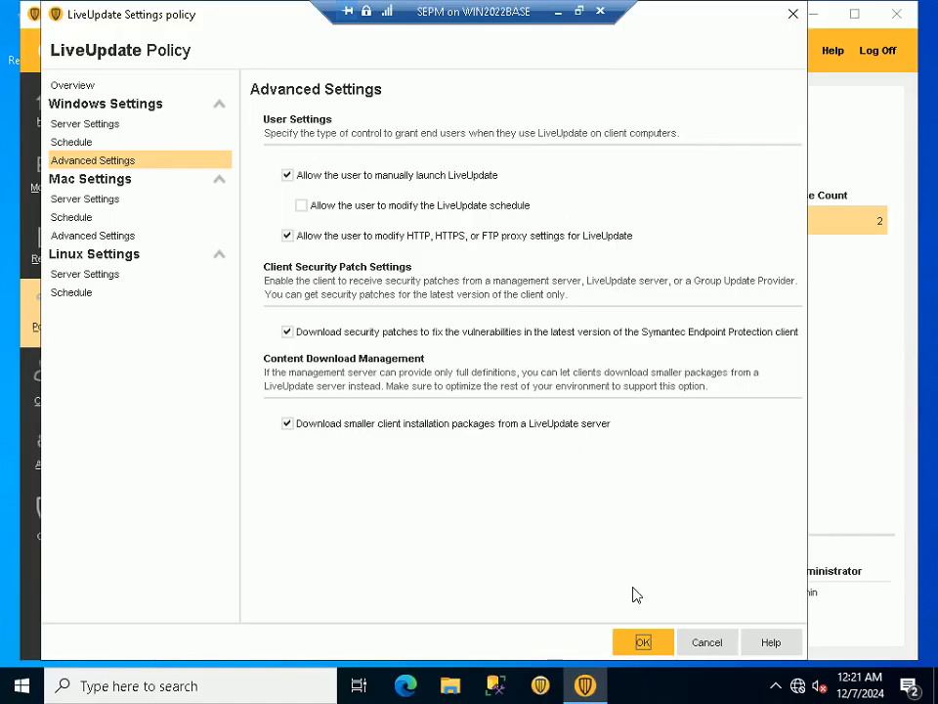
left_click(642, 641)
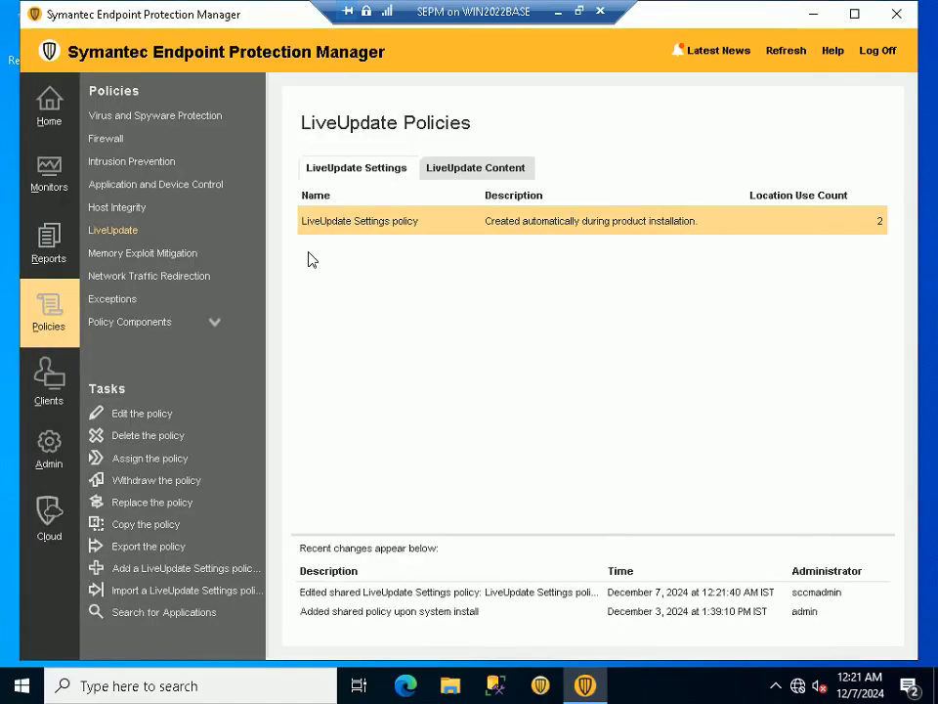
Return to the PowerPoint slide show and advance to Step 64 on the clients' status
left_click(581, 13)
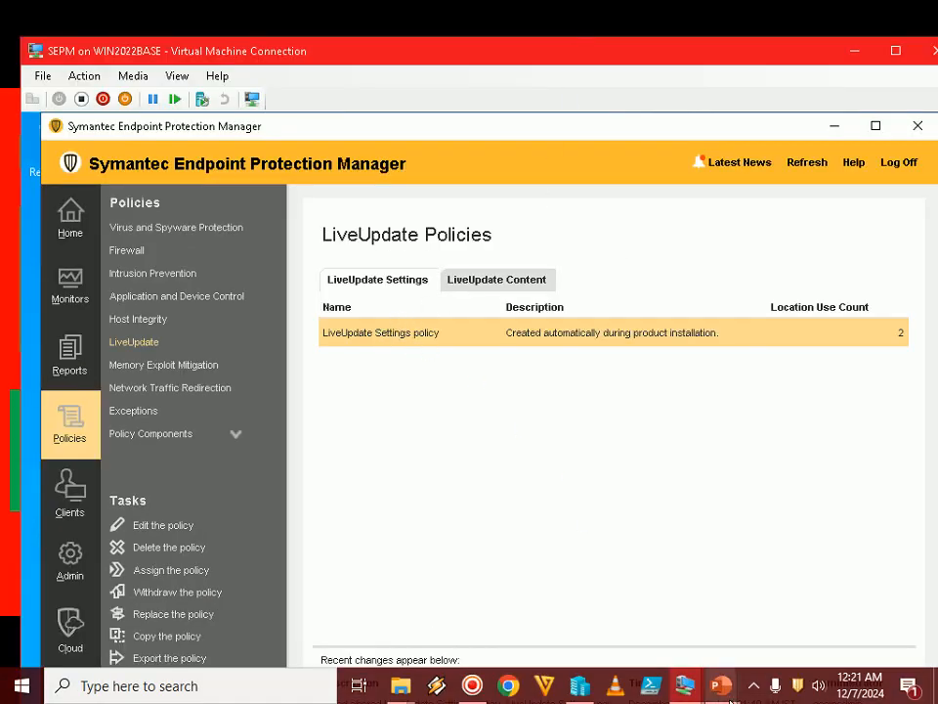
mouse_move(729, 697)
left_click(780, 590)
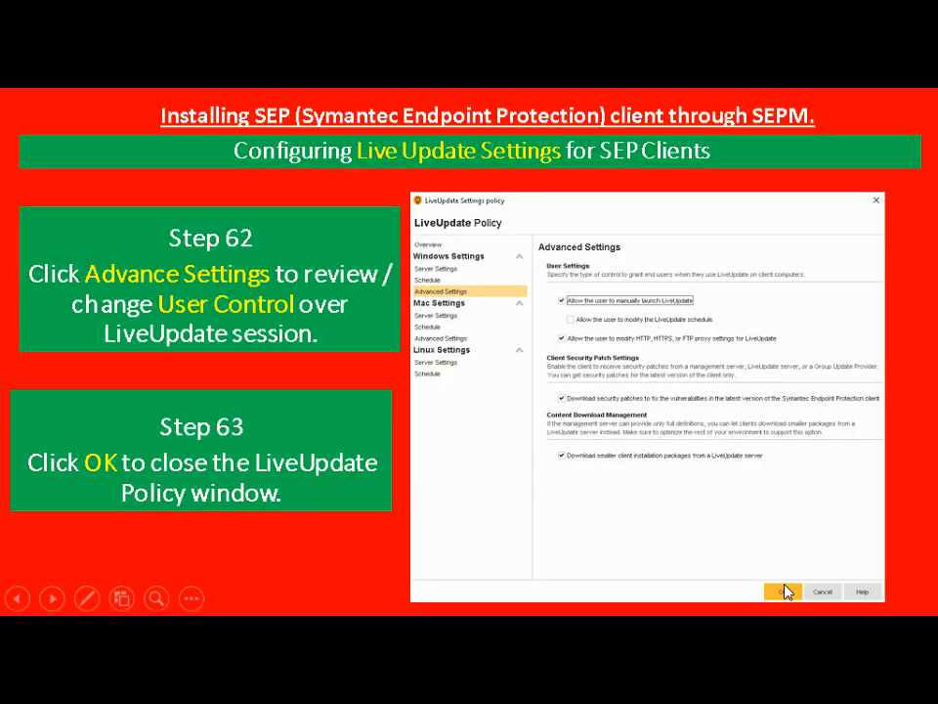
left_click(787, 592)
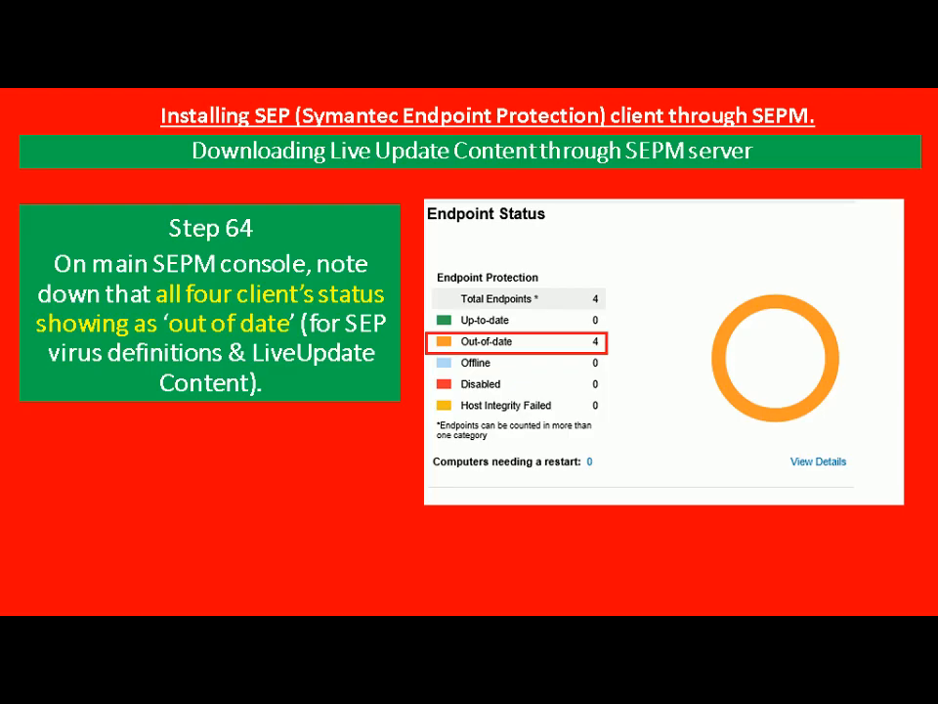
Review the endpoint status on the SEPM console's home page in full screen, and return the virtual machine to a window
key("alt+Tab")
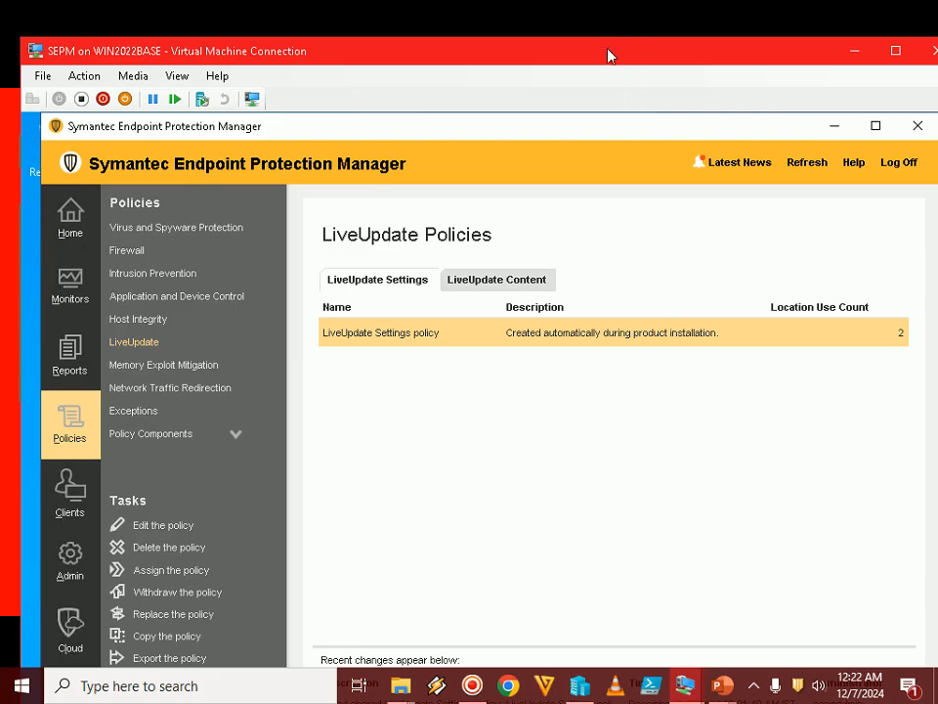
double_click(608, 55)
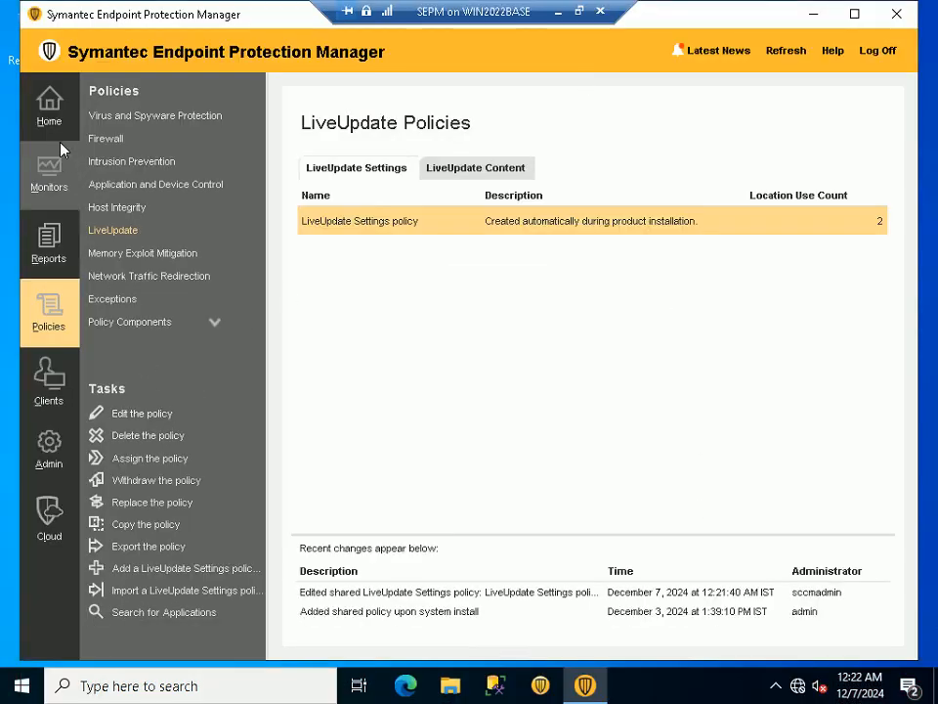
left_click(49, 107)
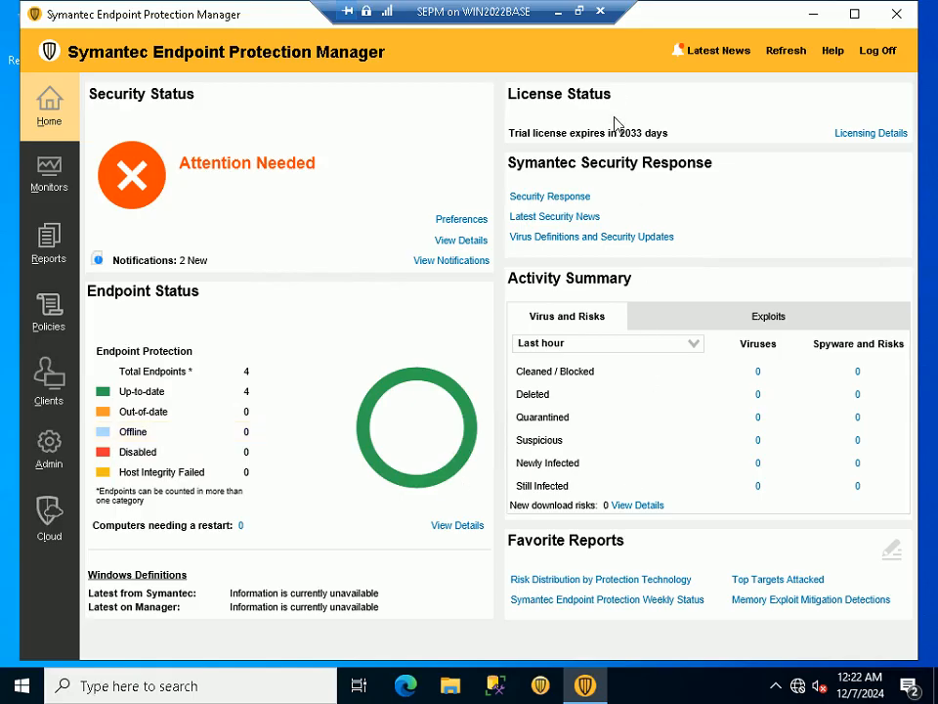
left_click(578, 11)
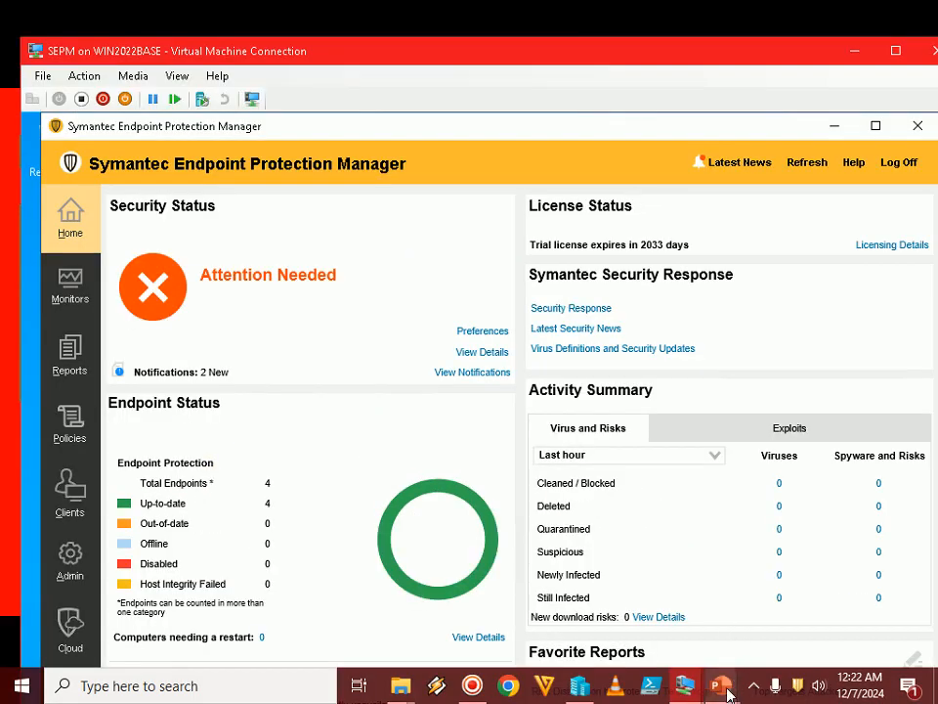
Switch to the WIN10CL virtual machine and close its Symantec Endpoint Protection status window
mouse_move(684, 692)
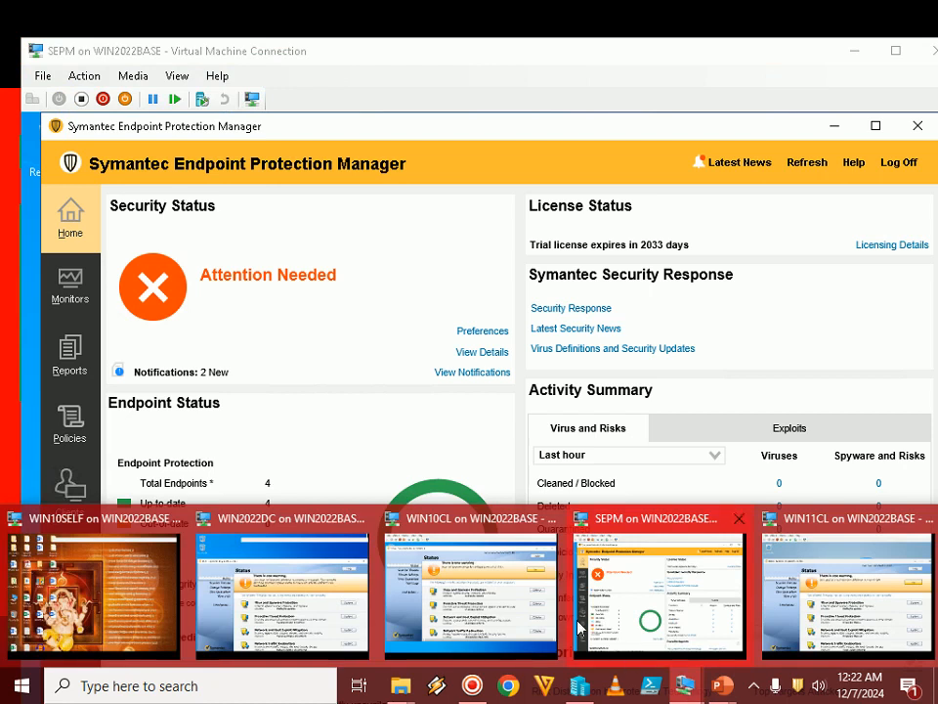
left_click(470, 581)
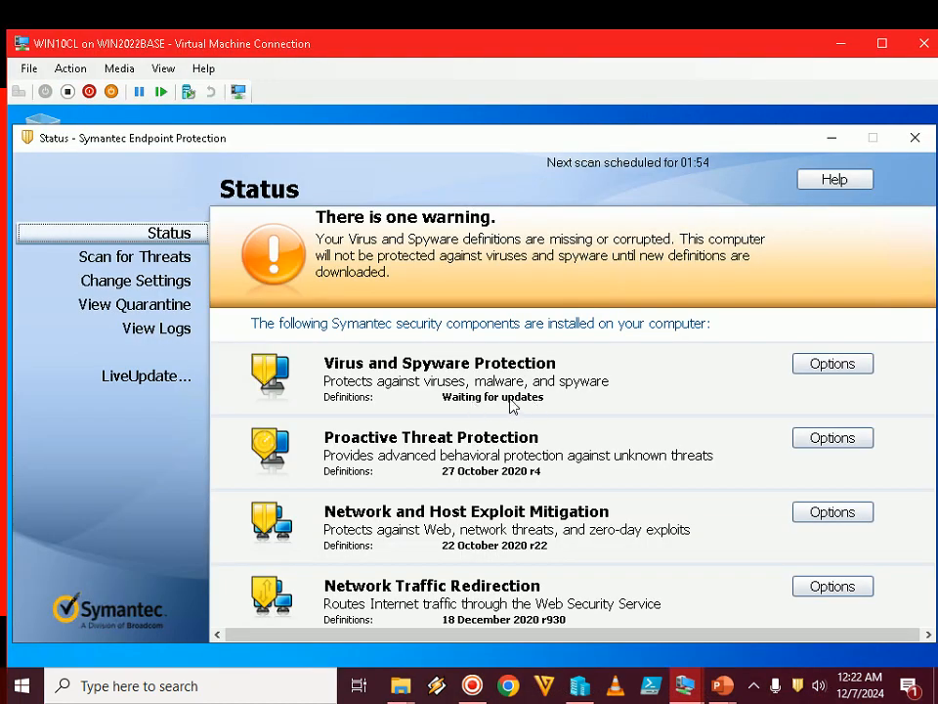
left_click(920, 143)
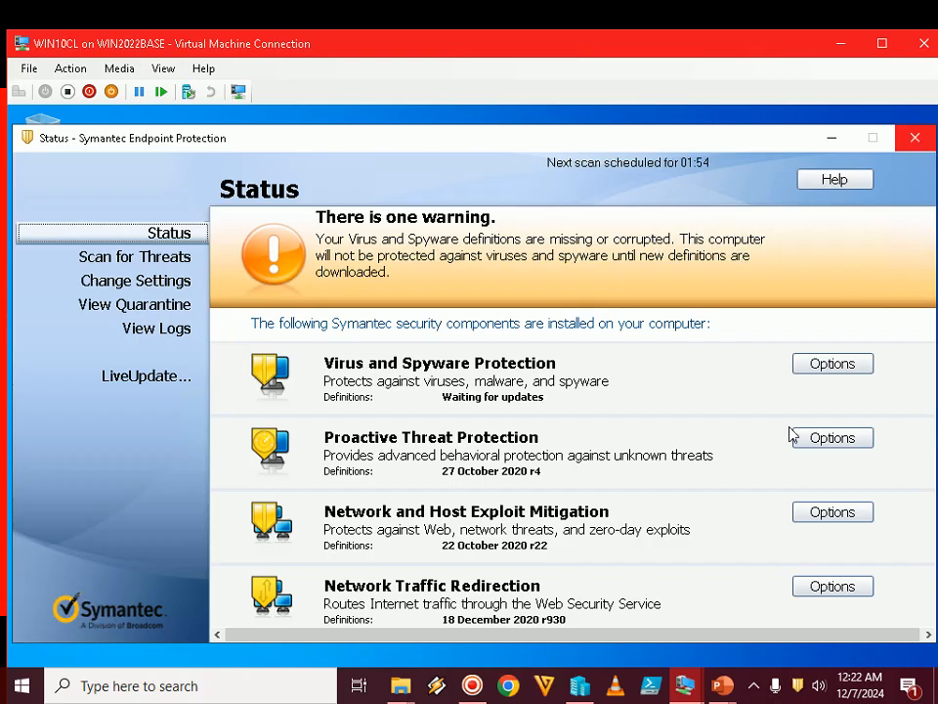
Close the Symantec Endpoint Protection status window on the WIN2022DC virtual machine and minimize that machine
mouse_move(684, 684)
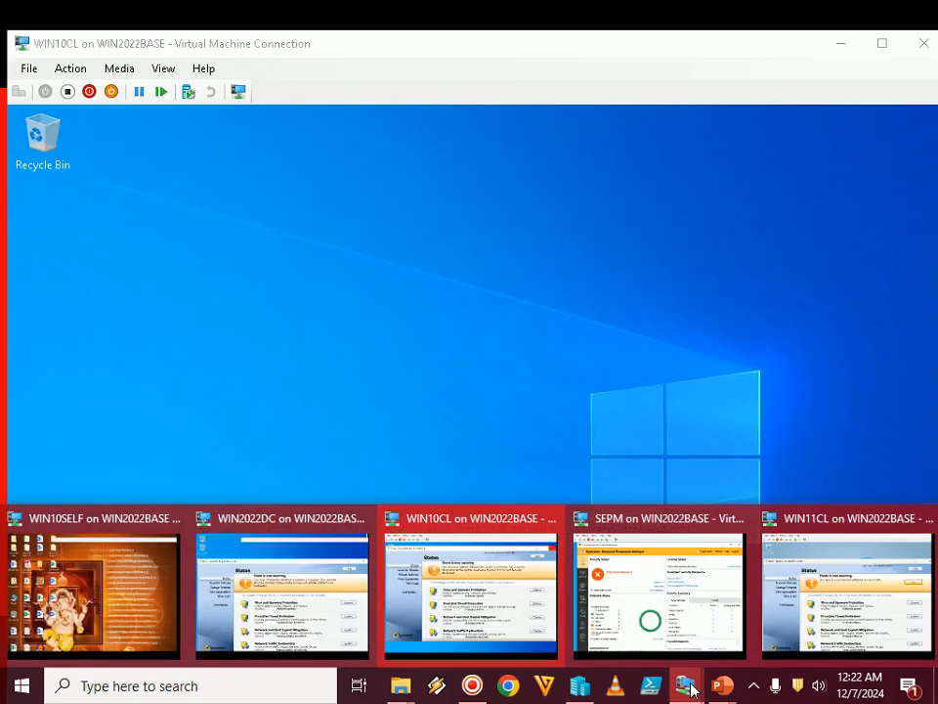
left_click(282, 601)
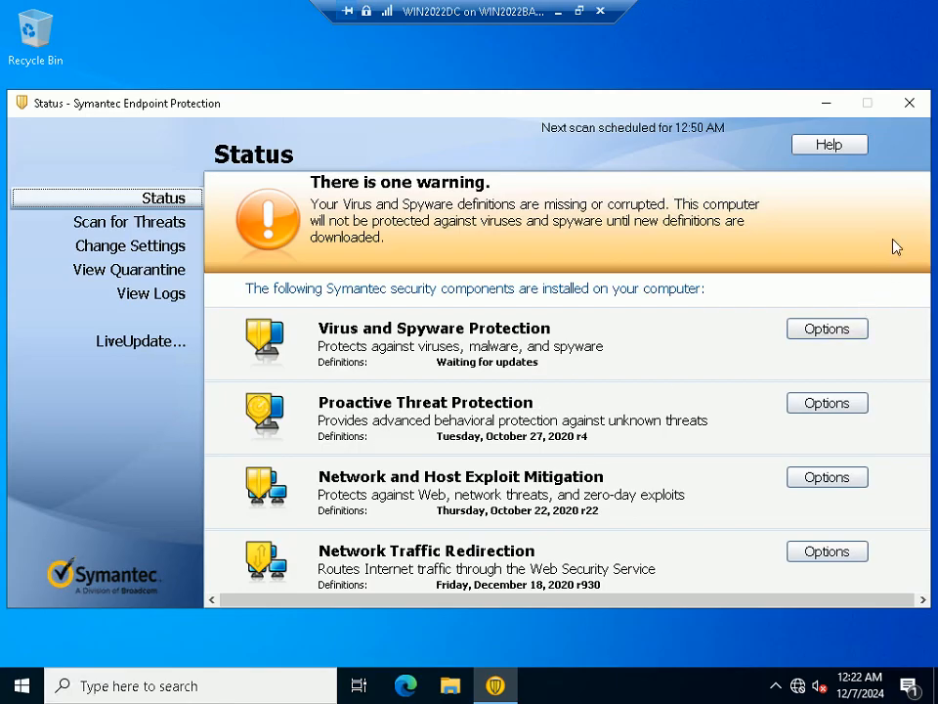
left_click(912, 105)
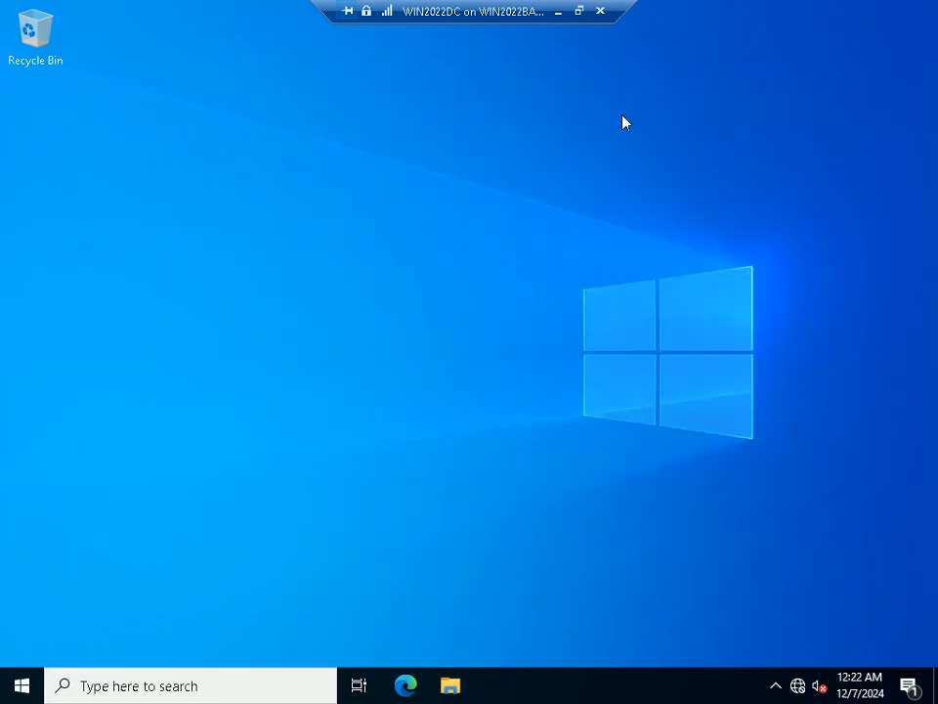
left_click(557, 11)
Close the Symantec Endpoint Protection status window on the WIN11CL virtual machine and minimize that machine
left_click(685, 690)
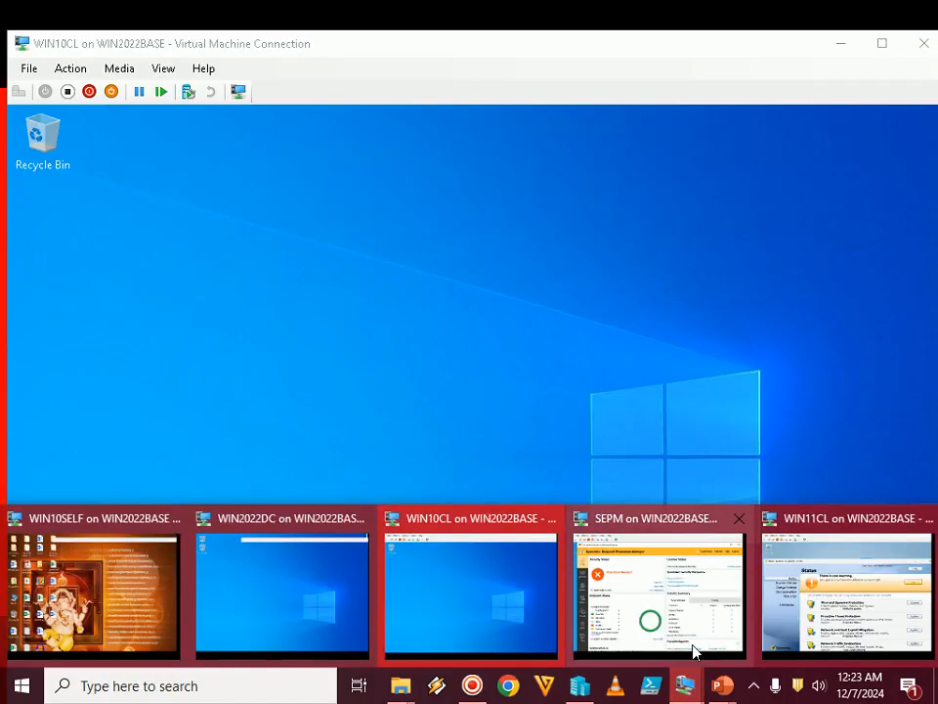
left_click(847, 591)
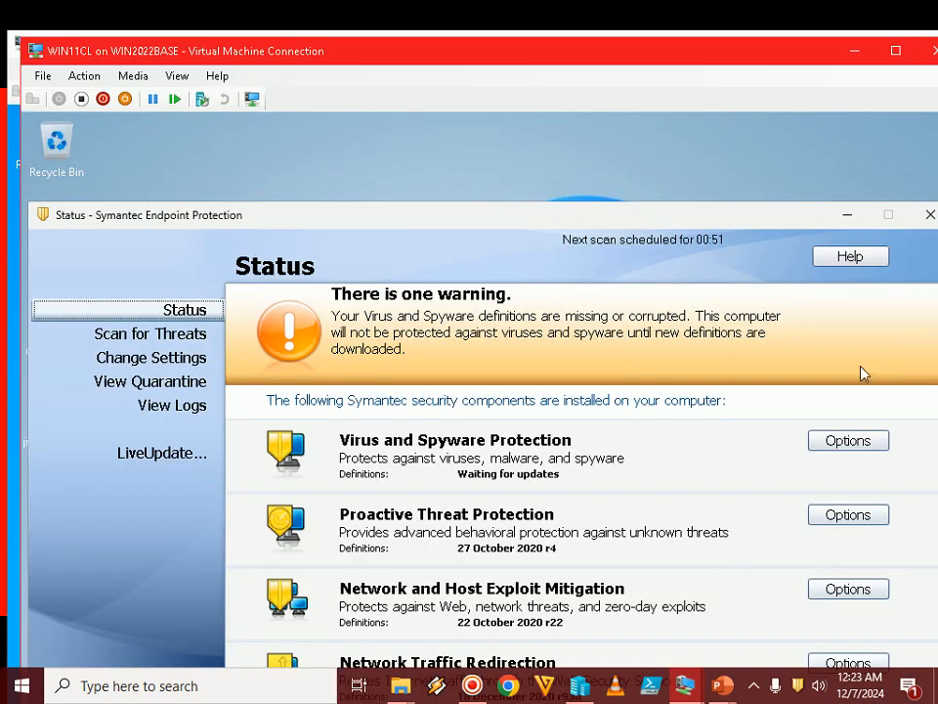
left_click(930, 215)
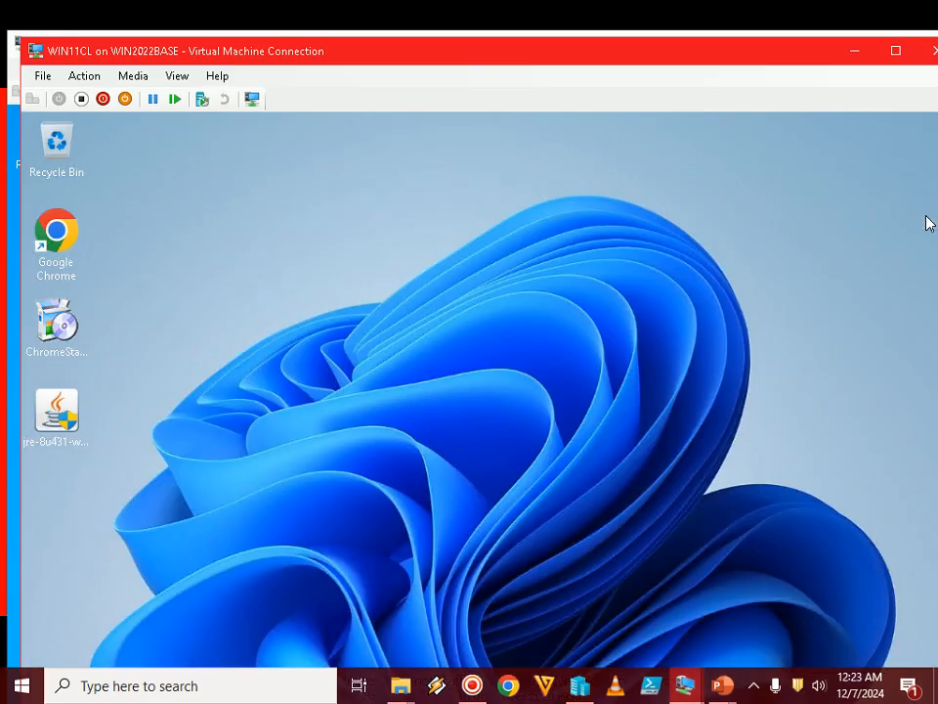
left_click(855, 49)
Bring the SEPM virtual machine forward, and advance the PowerPoint slide show to Step 65 on providing Internet access to the SEPM server
mouse_move(686, 687)
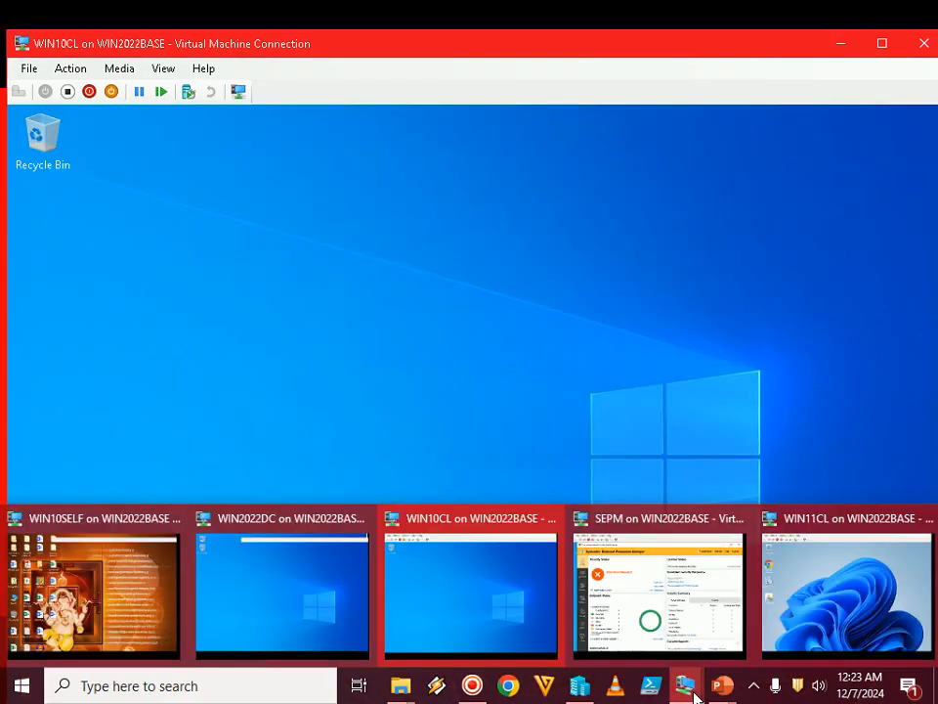
left_click(606, 587)
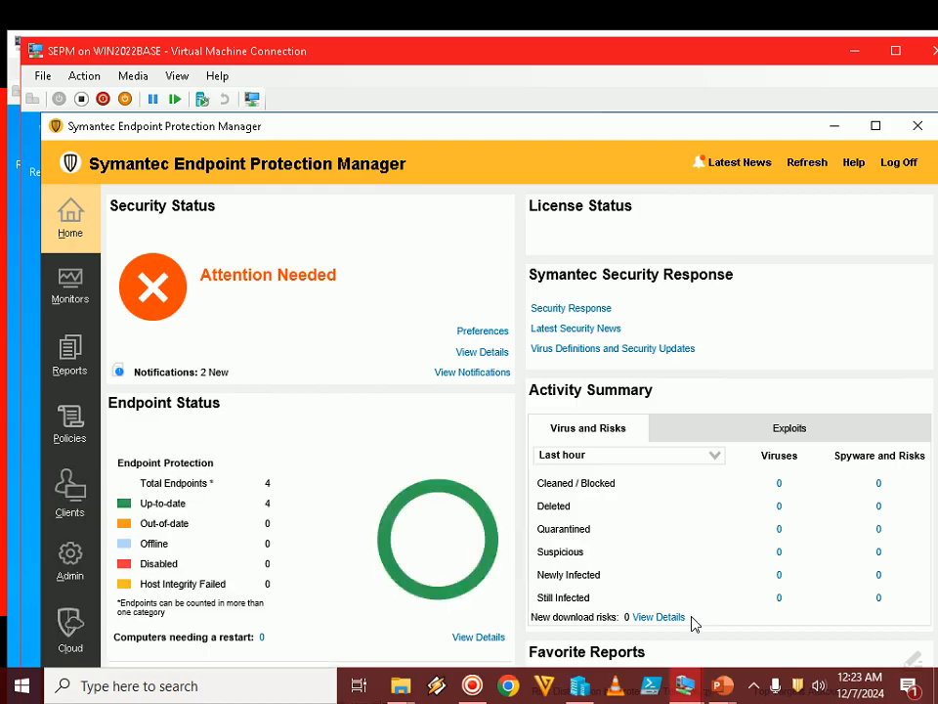
left_click(721, 684)
left_click(792, 634)
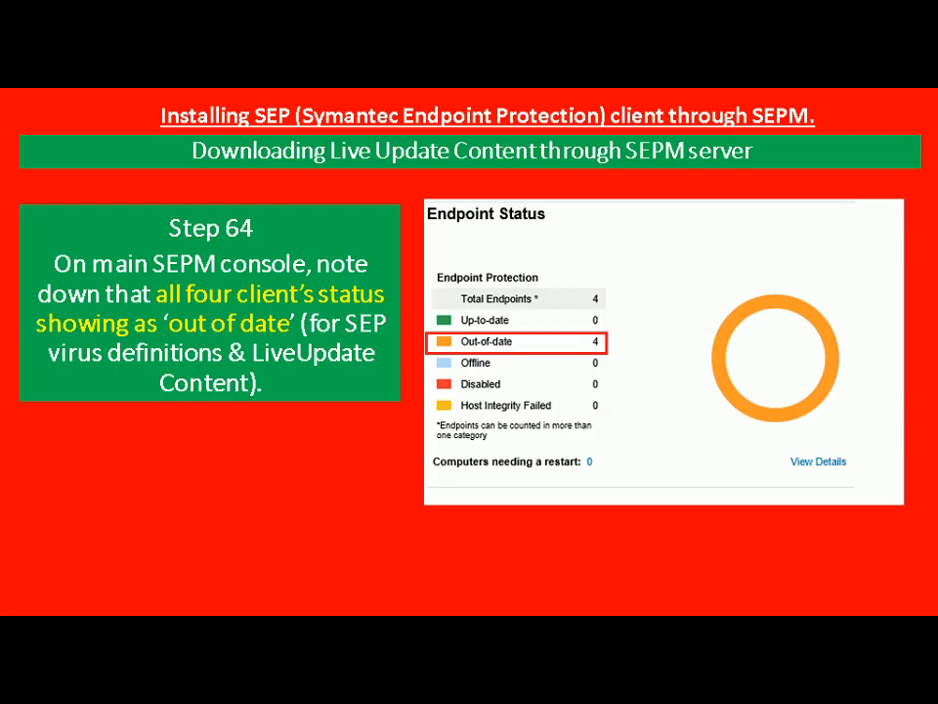
key("Right")
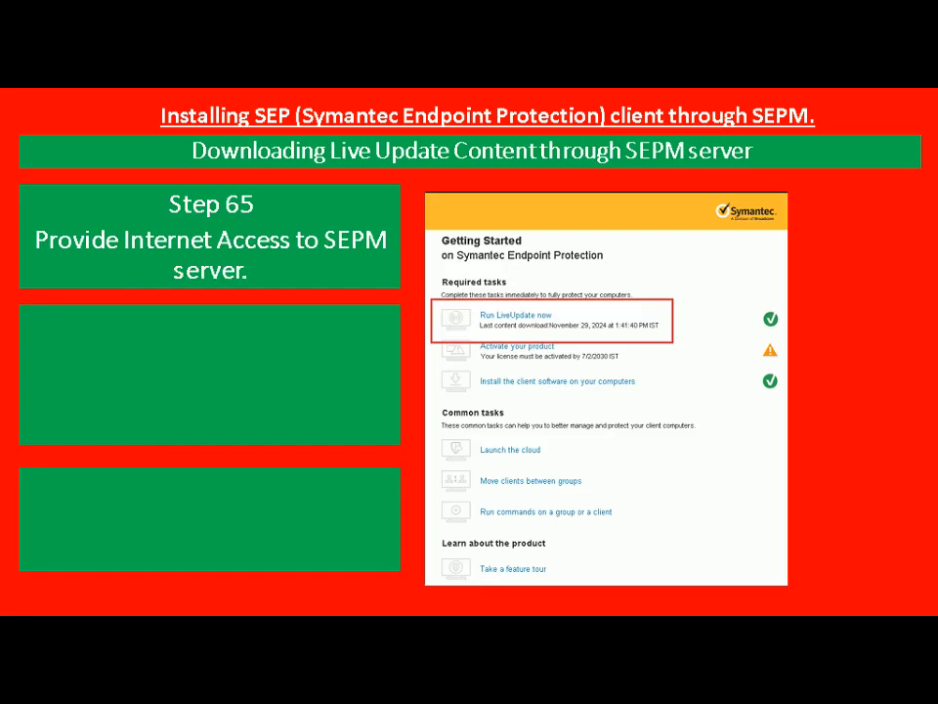
key("alt+Tab")
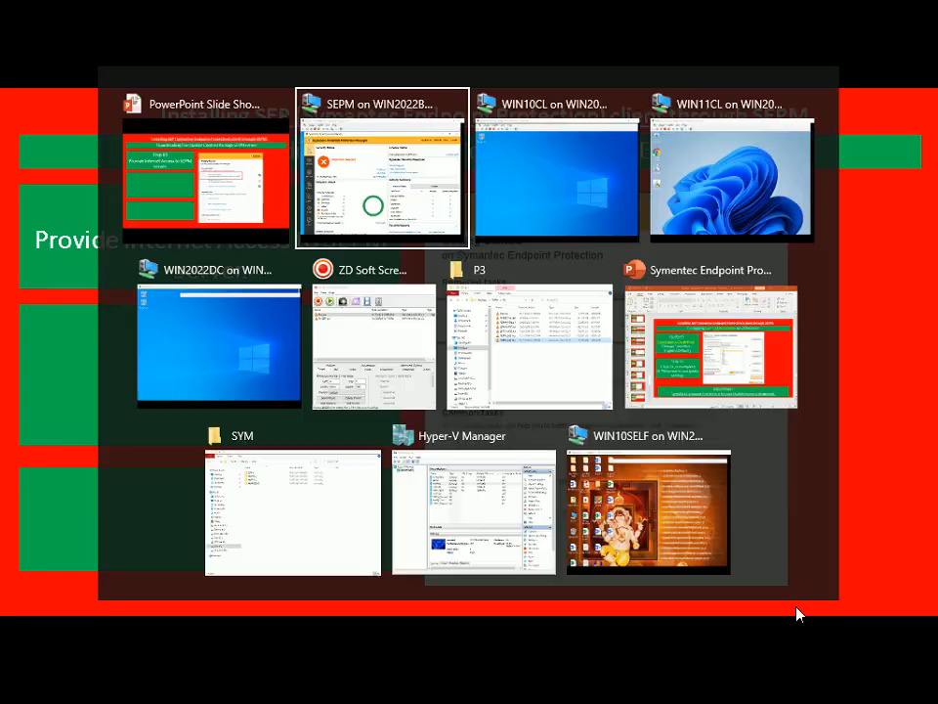
Switch from the slide show to the SEPM virtual machine and open its Hyper-V settings
key("Tab")
key("Tab")
key("Tab")
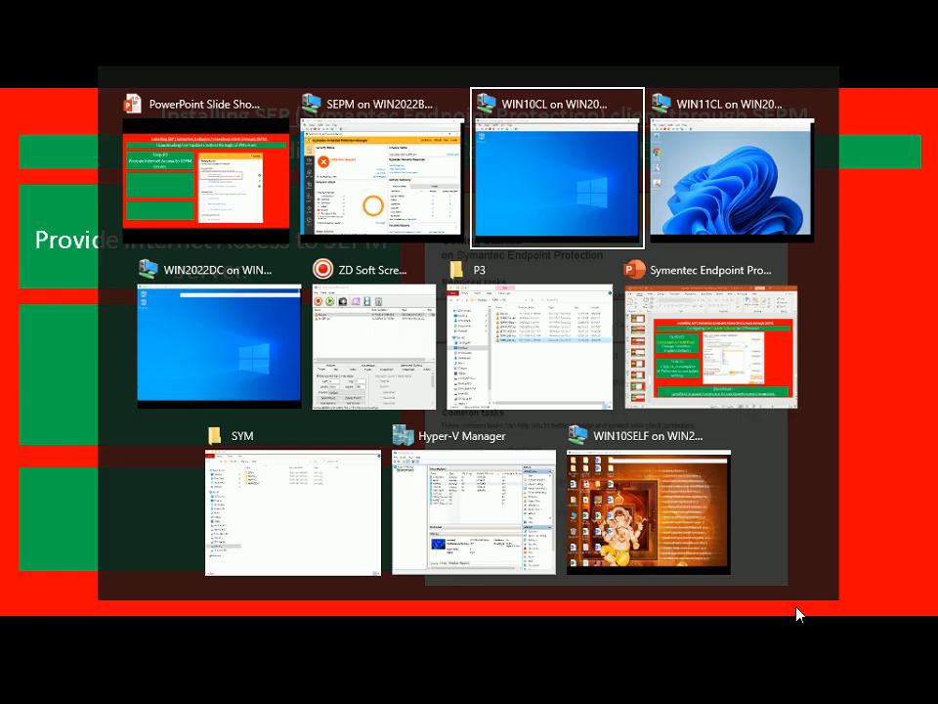
key("Tab")
key("Tab")
key("Tab")
key("Tab")
key("Tab")
key("Tab")
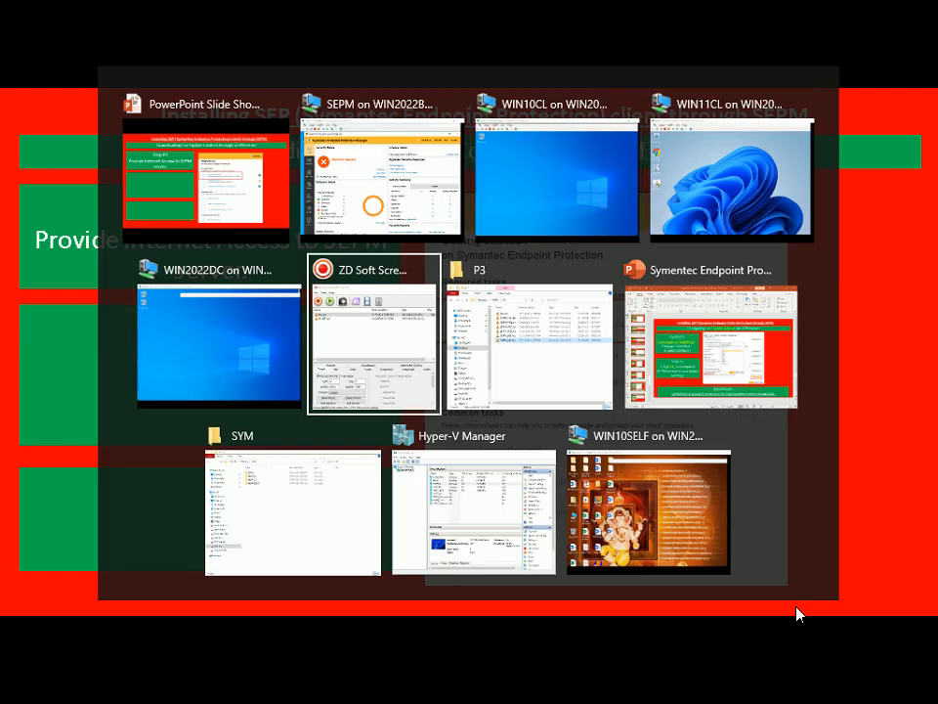
key("Tab")
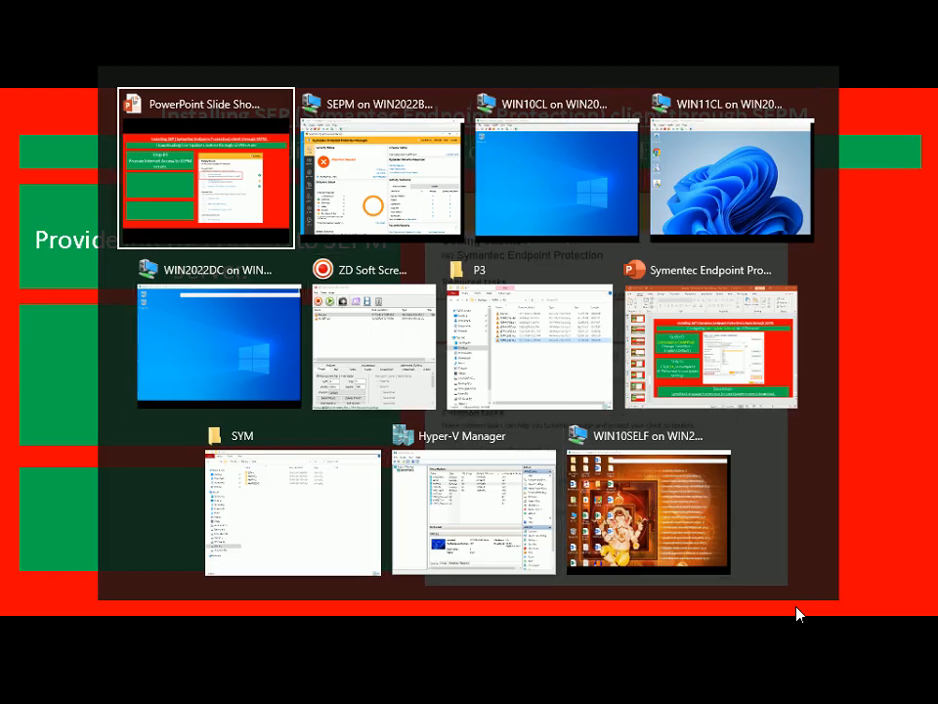
key("Tab")
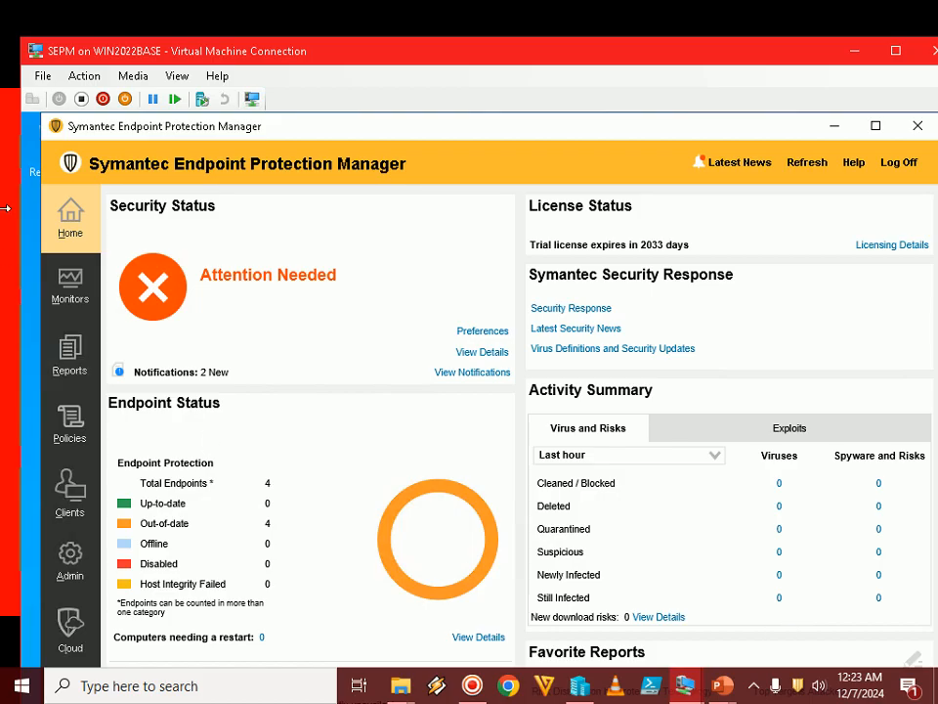
left_click(41, 76)
left_click(65, 96)
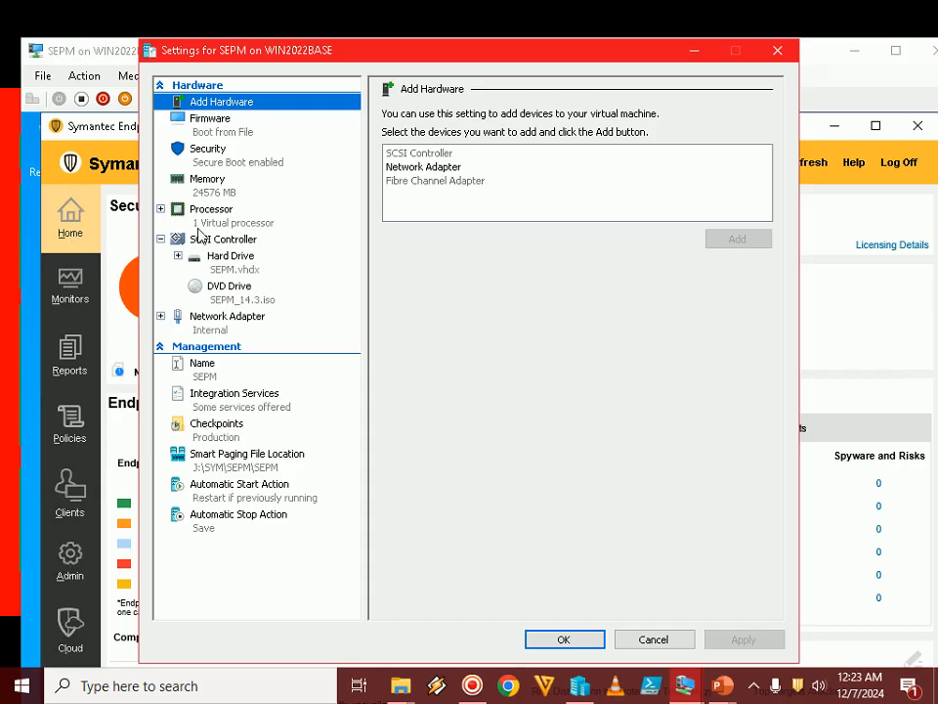
Add a second network adapter to the SEPM virtual machine, connect it to the EXT virtual switch, and save the settings
left_click(421, 167)
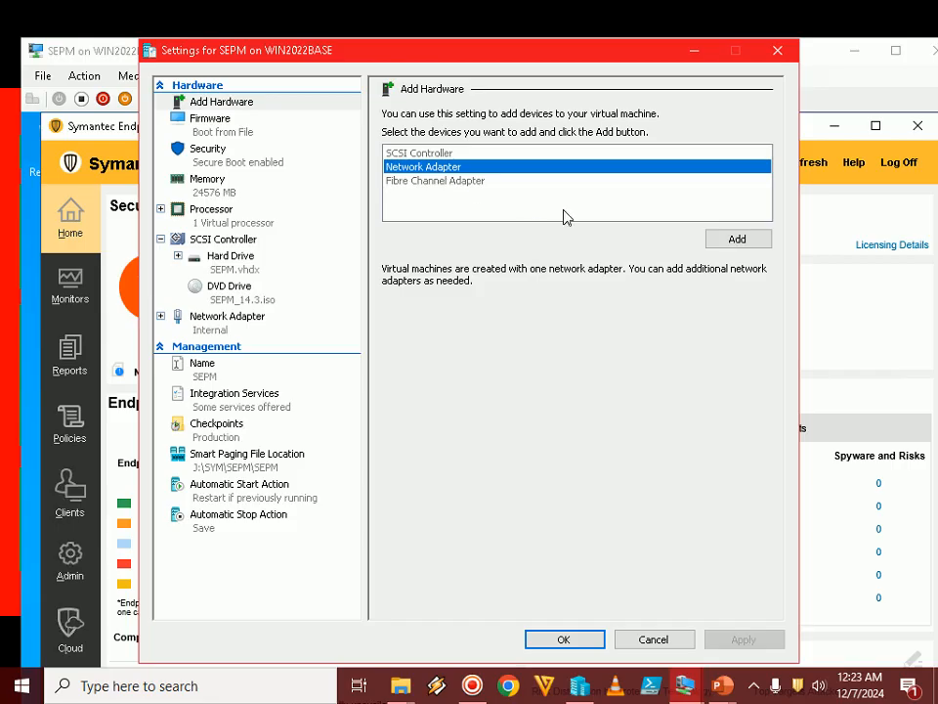
left_click(741, 243)
left_click(455, 151)
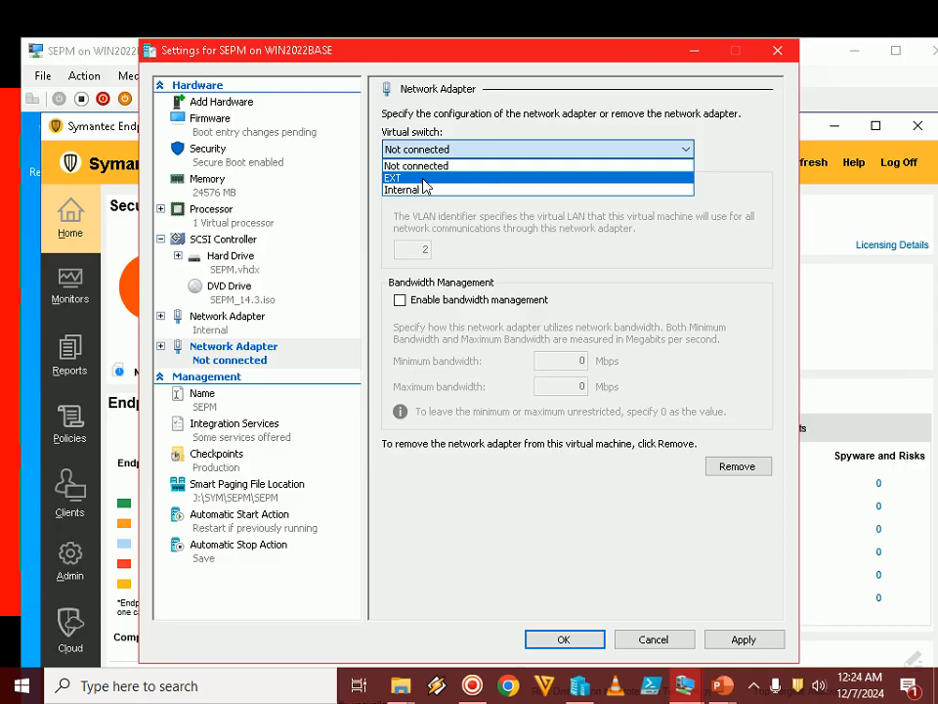
left_click(425, 186)
left_click(743, 639)
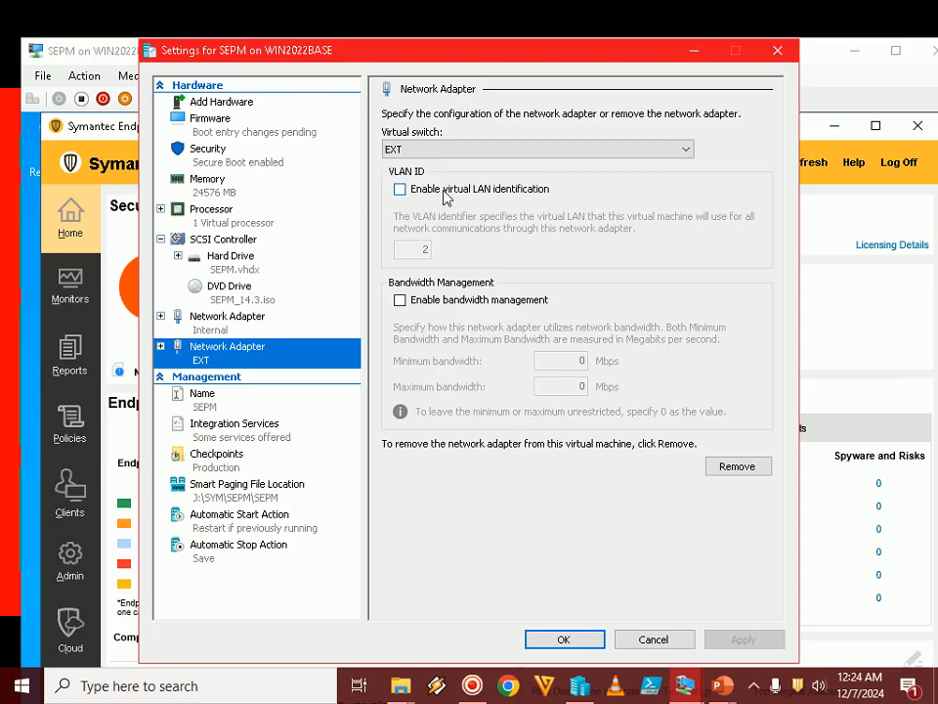
left_click(538, 641)
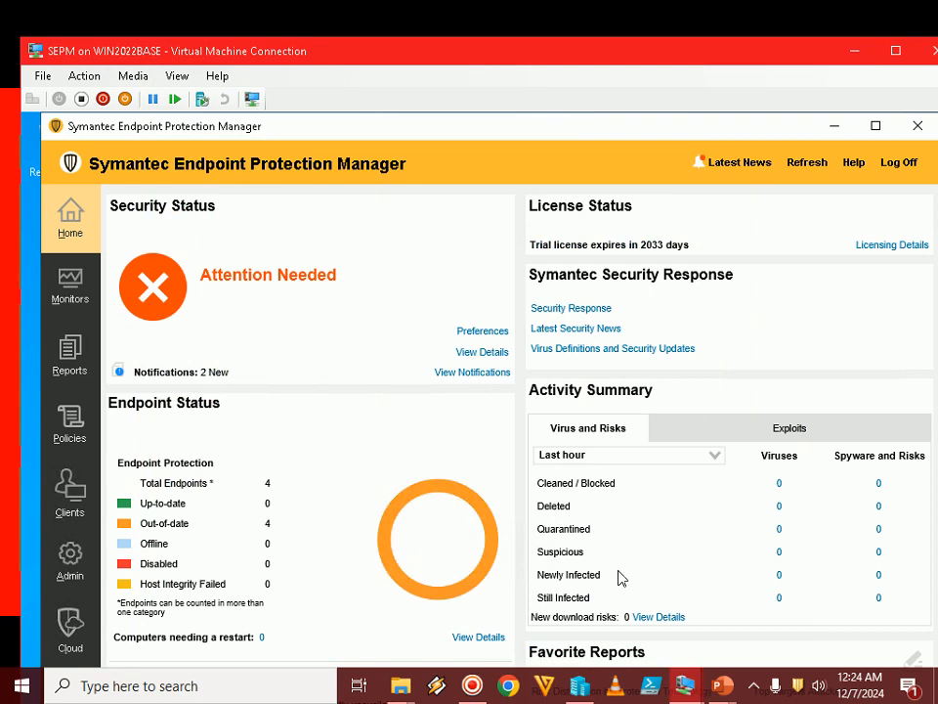
Allow the SEPM server to be discoverable by other devices on Network 2
left_click(756, 689)
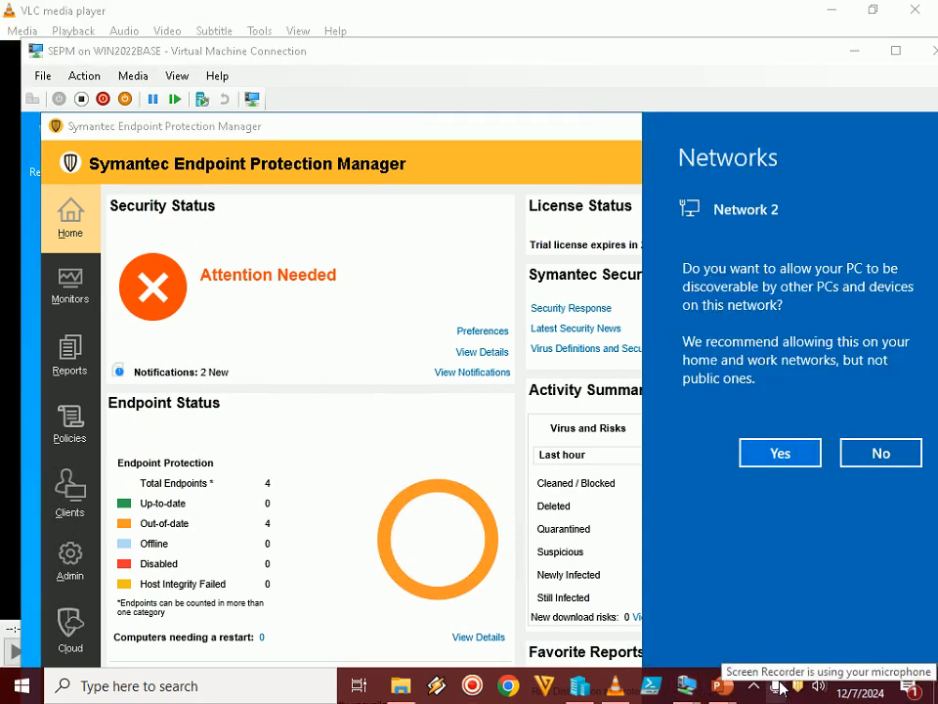
left_click(755, 690)
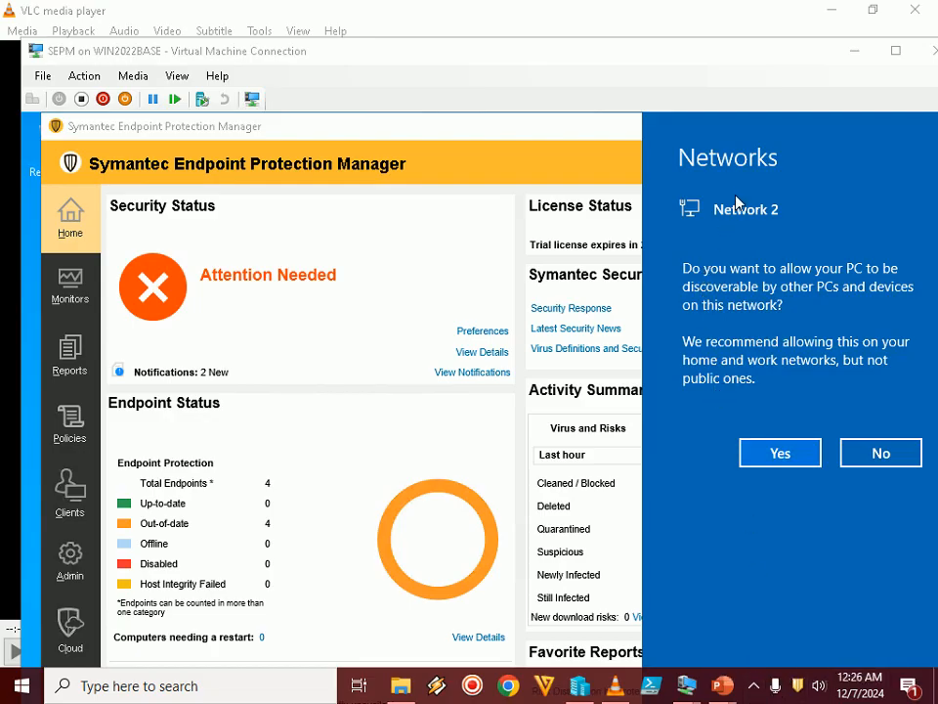
left_click(788, 456)
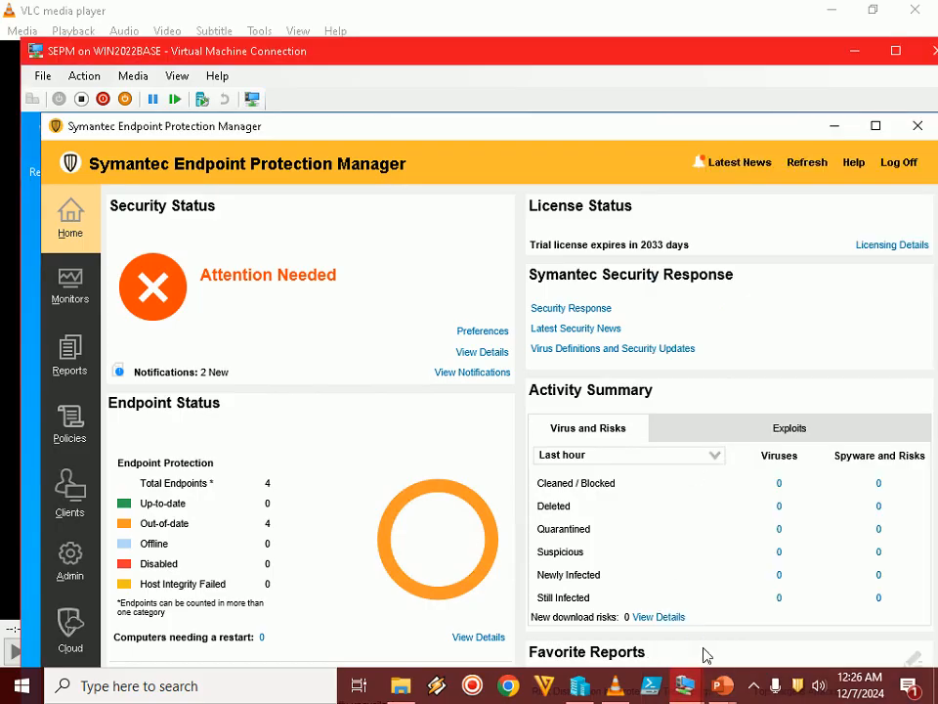
Return to the PowerPoint slide show and advance it to Step 66 on launching the Getting Started Page
left_click(727, 691)
left_click(821, 587)
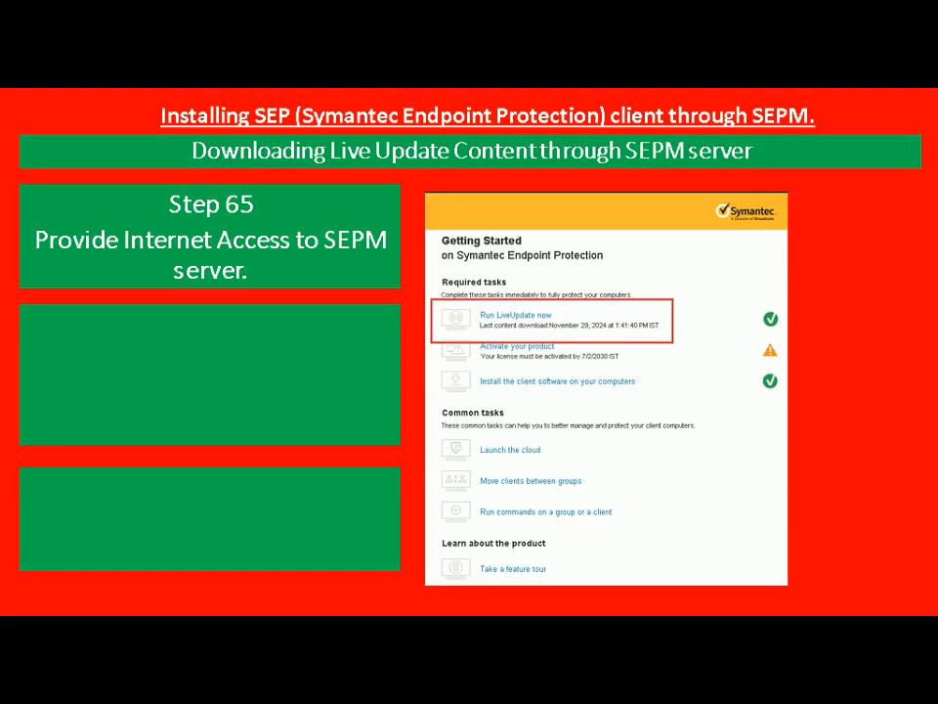
key("Right")
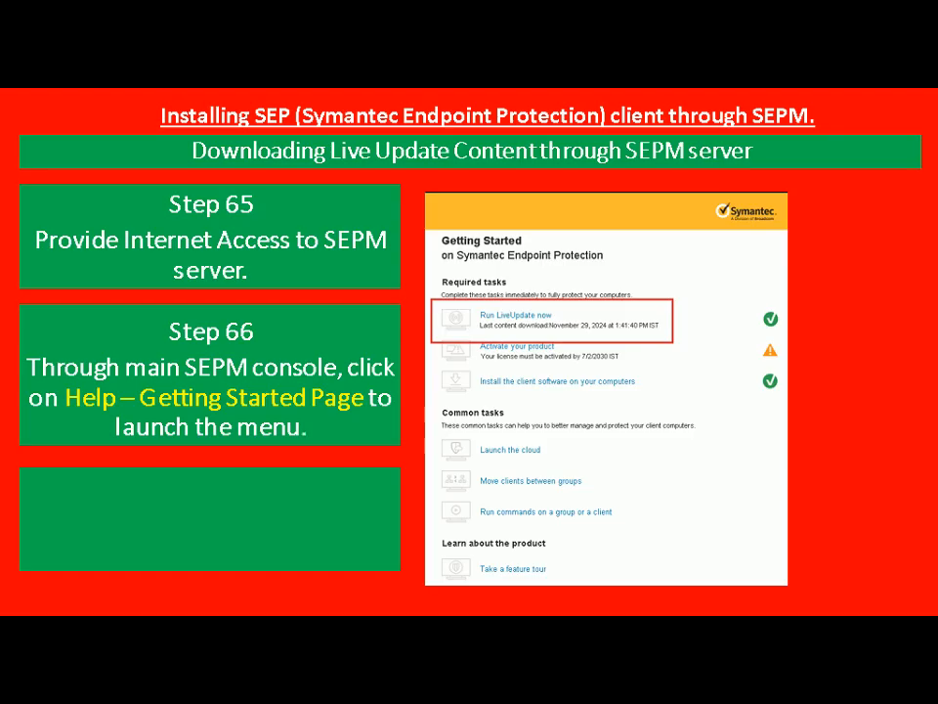
Switch to the SEPM virtual machine in full screen and open the Getting Started Page in the manager console
key("alt+Tab")
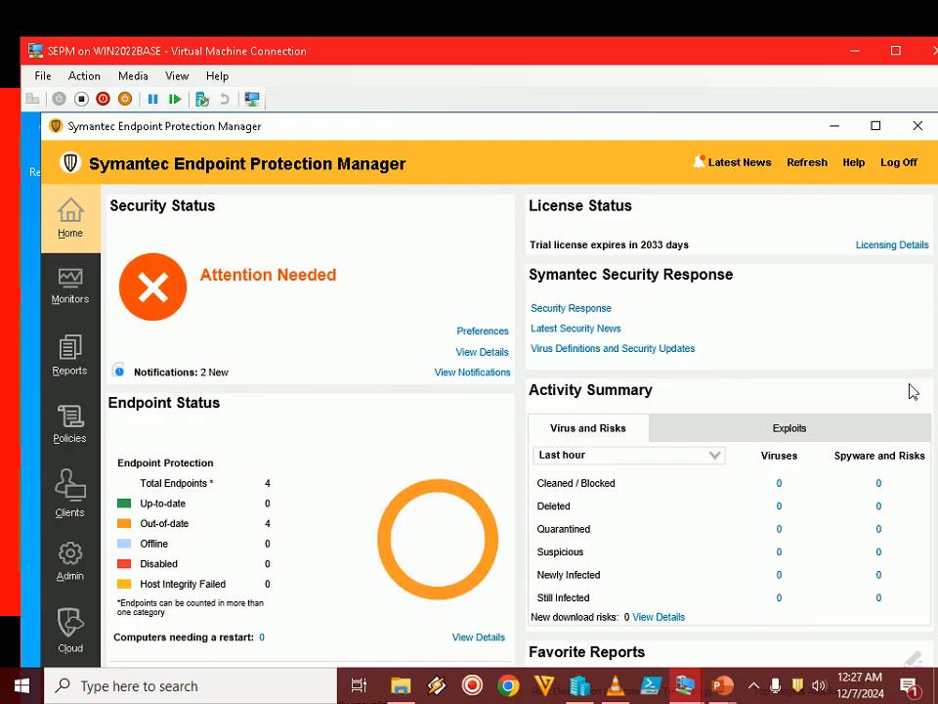
left_click(895, 50)
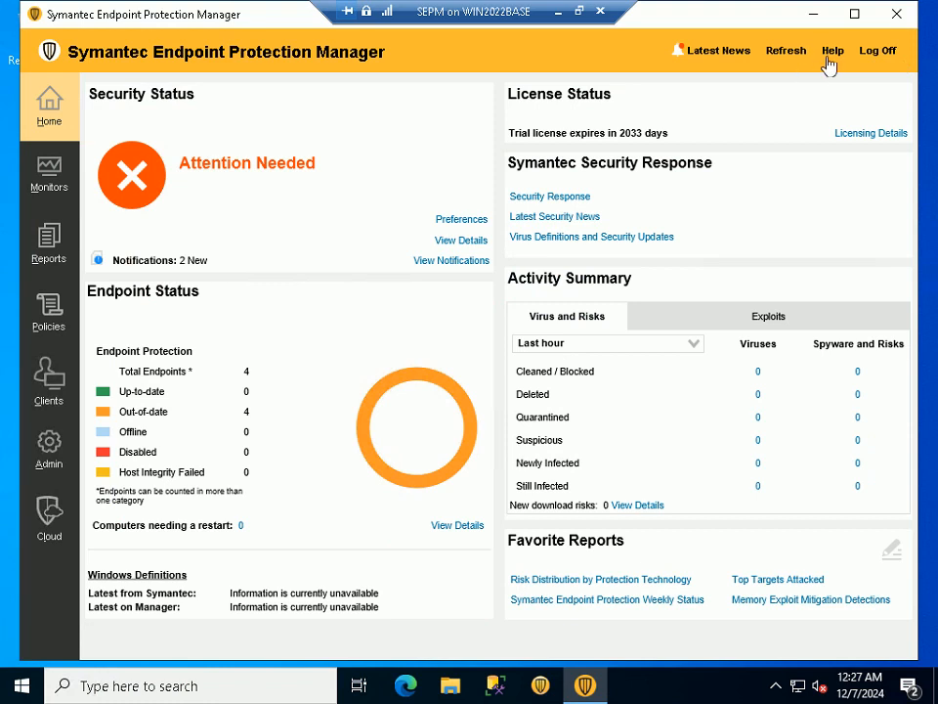
left_click(830, 51)
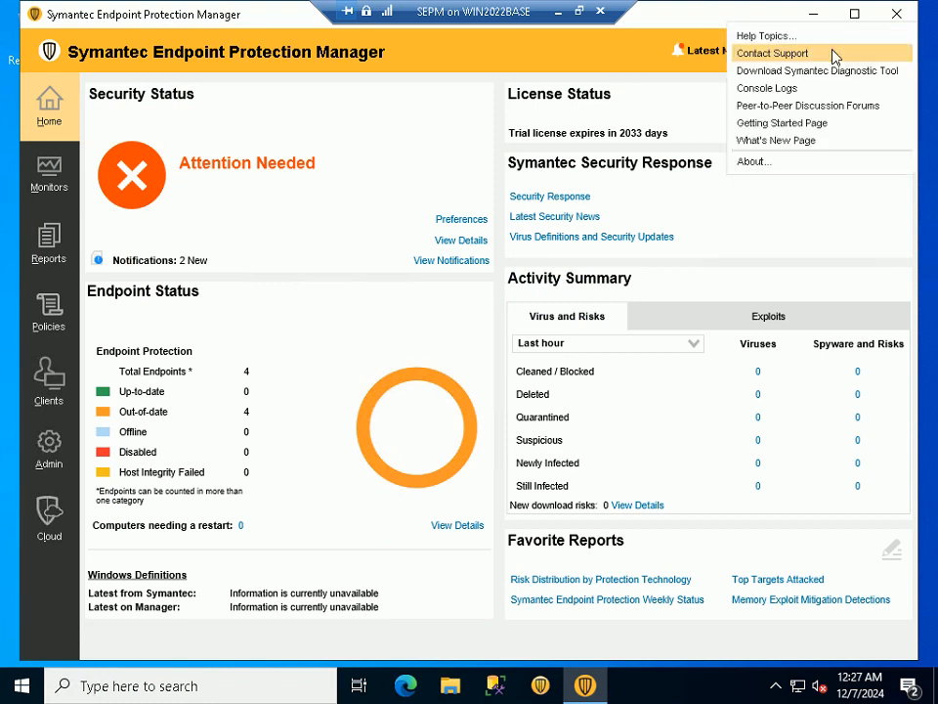
left_click(783, 123)
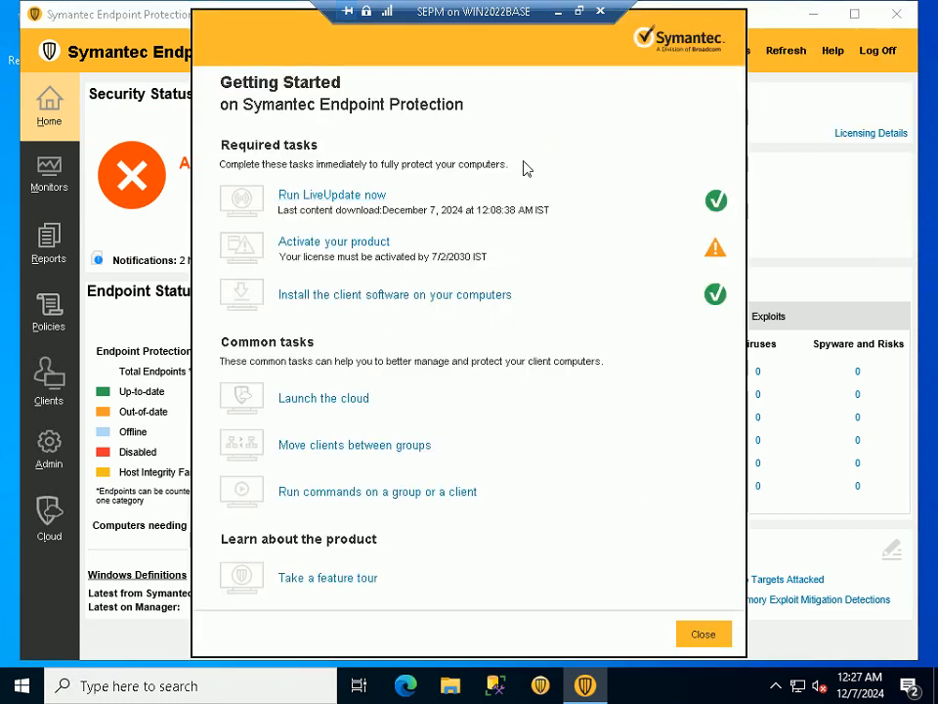
Take the SEPM virtual machine out of full screen and show Step 67 on running LiveUpdate in the slide show
left_click(578, 12)
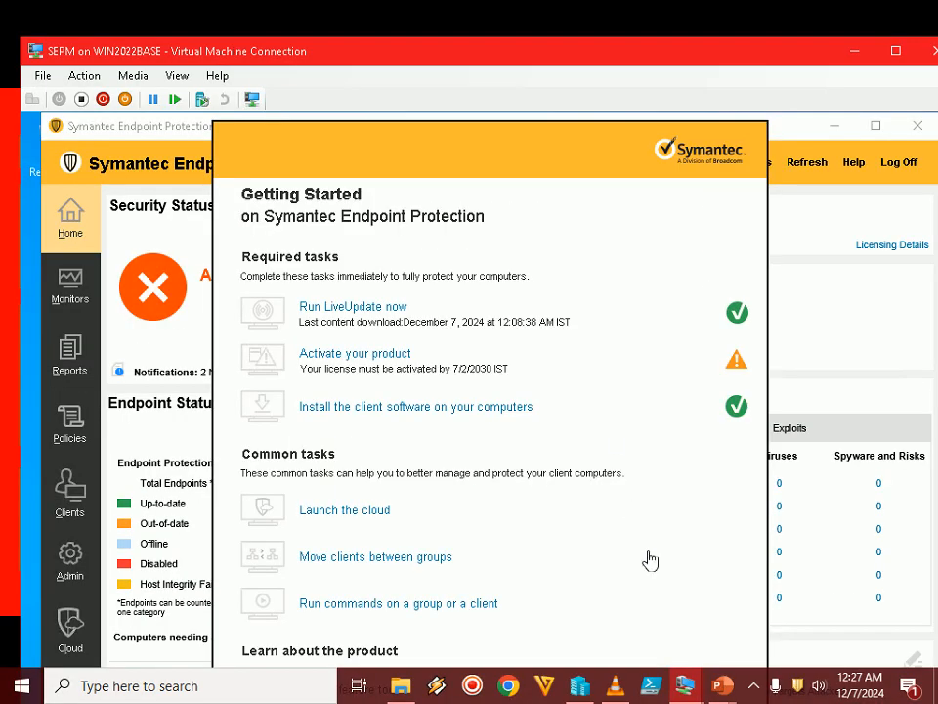
mouse_move(722, 684)
left_click(782, 604)
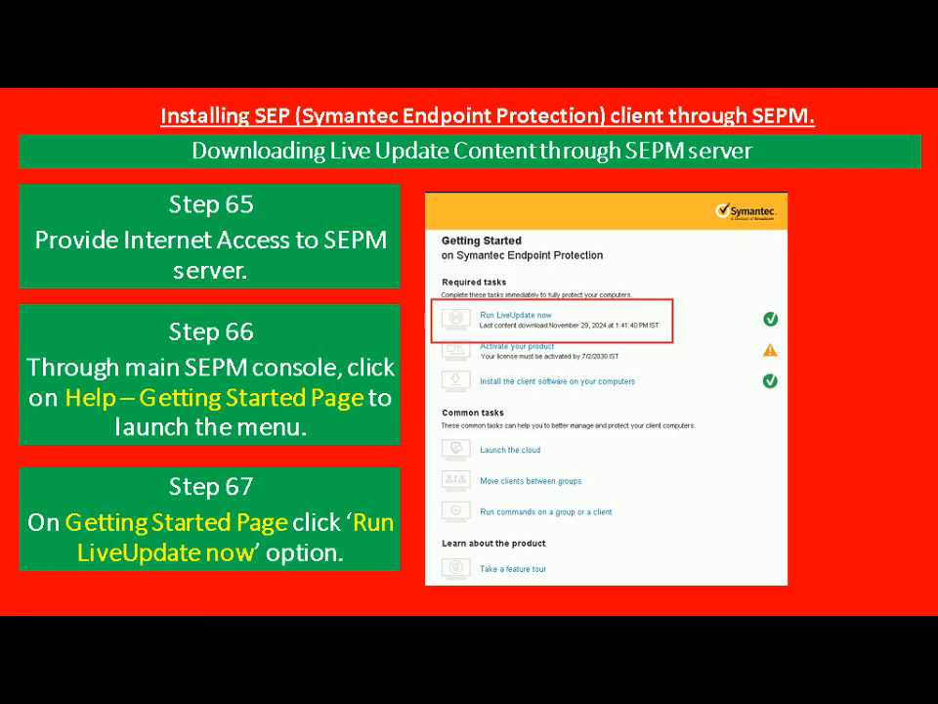
Return to the full-screen SEPM virtual machine and launch Run LiveUpdate now from the Getting Started page
key("alt+Tab")
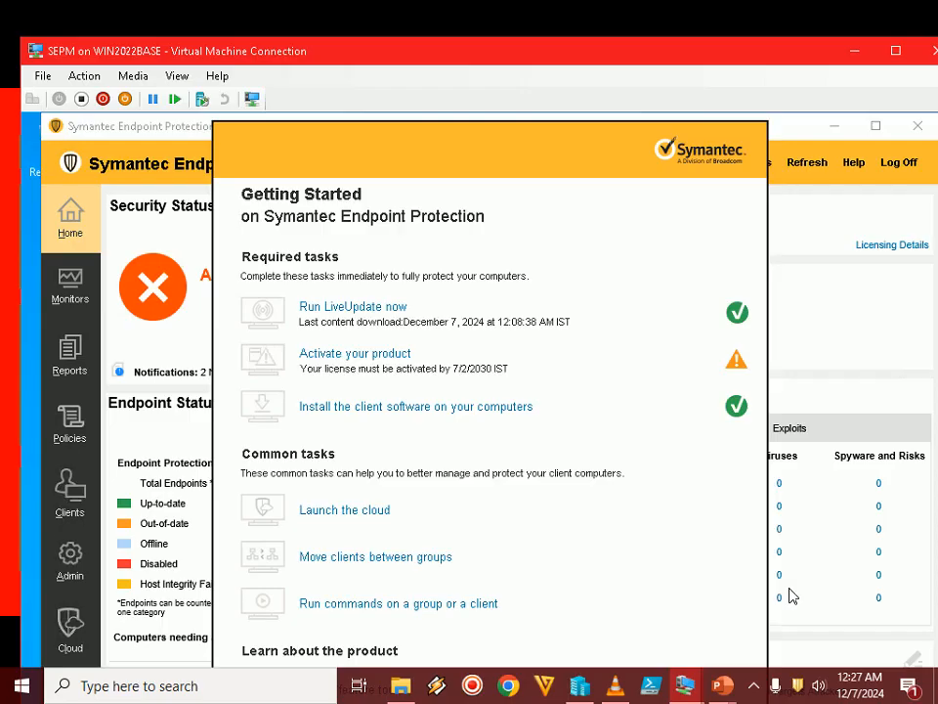
double_click(689, 61)
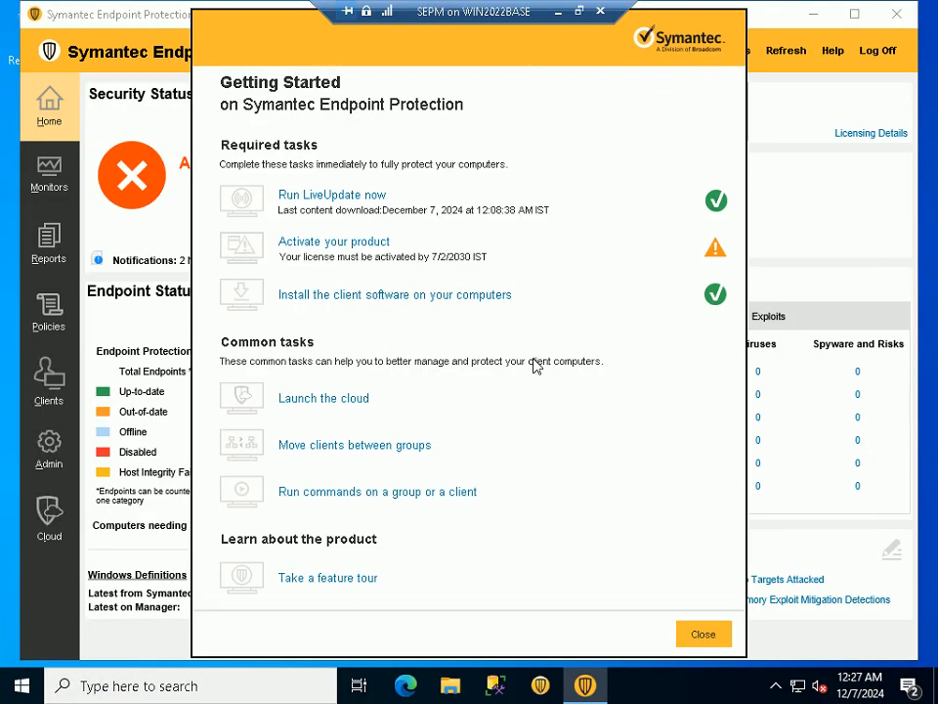
left_click(330, 199)
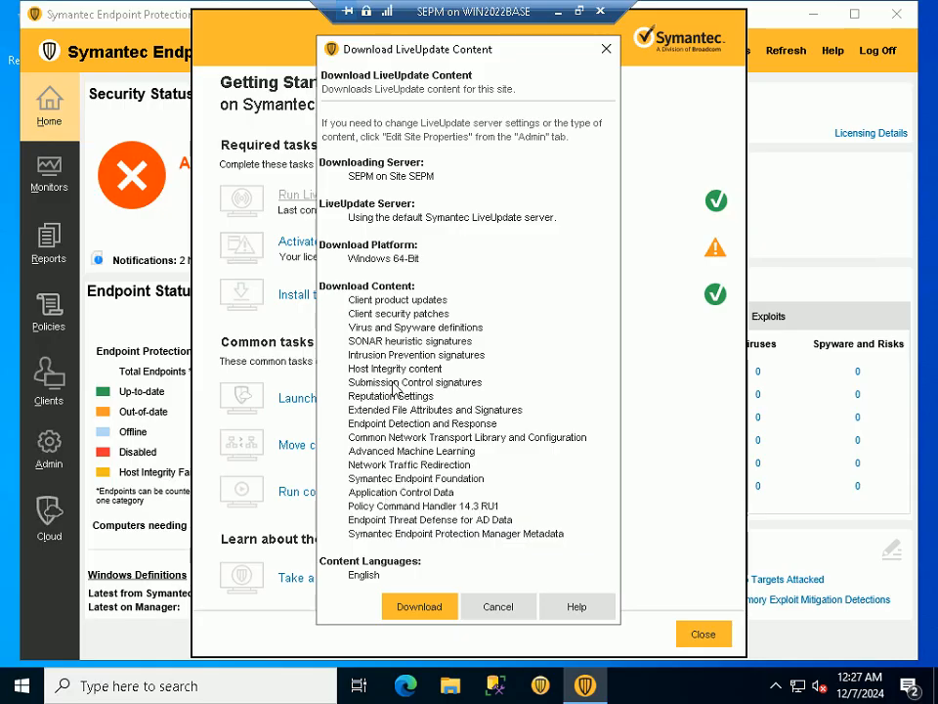
Take the SEPM virtual machine out of full screen and advance the slide show to Step 68 on starting the download
left_click(579, 10)
mouse_move(721, 685)
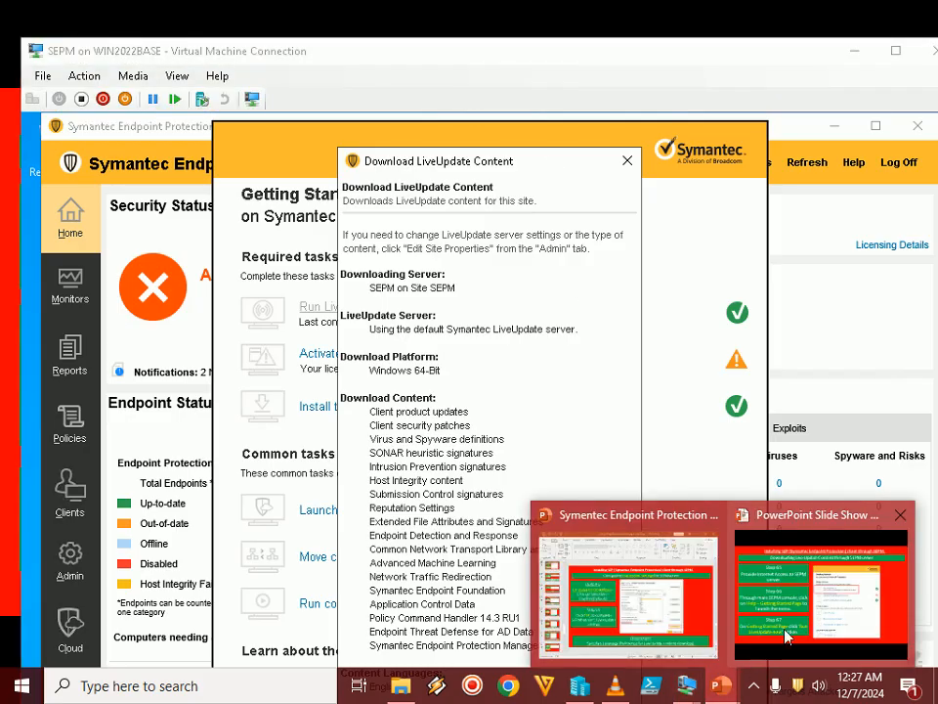
left_click(788, 636)
left_click(808, 627)
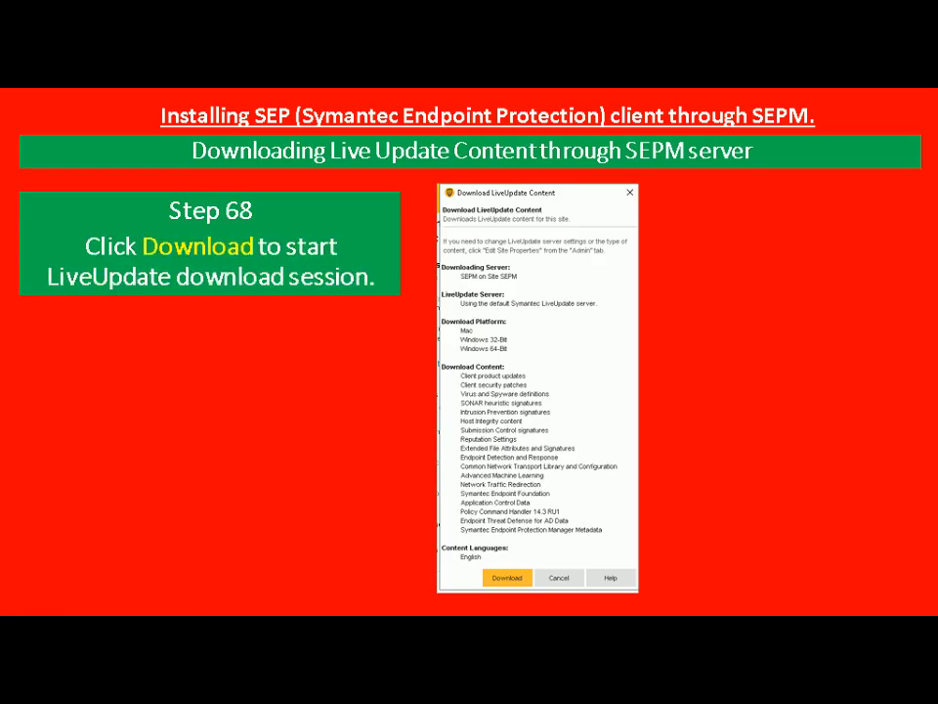
Switch back to the full-screen SEPM virtual machine and start the LiveUpdate content download
key("alt+Tab")
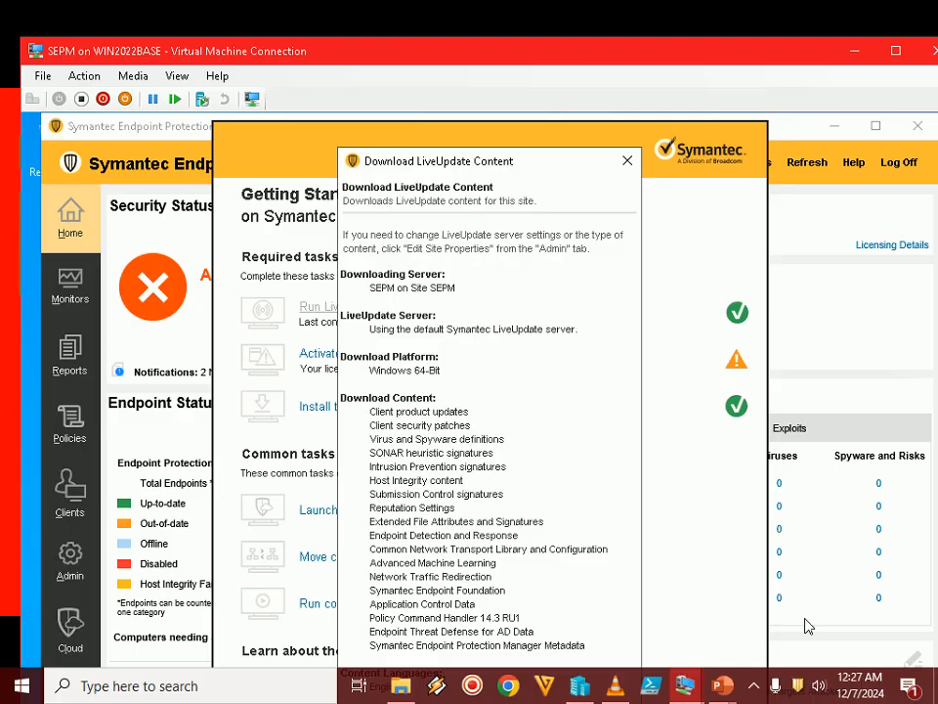
double_click(753, 51)
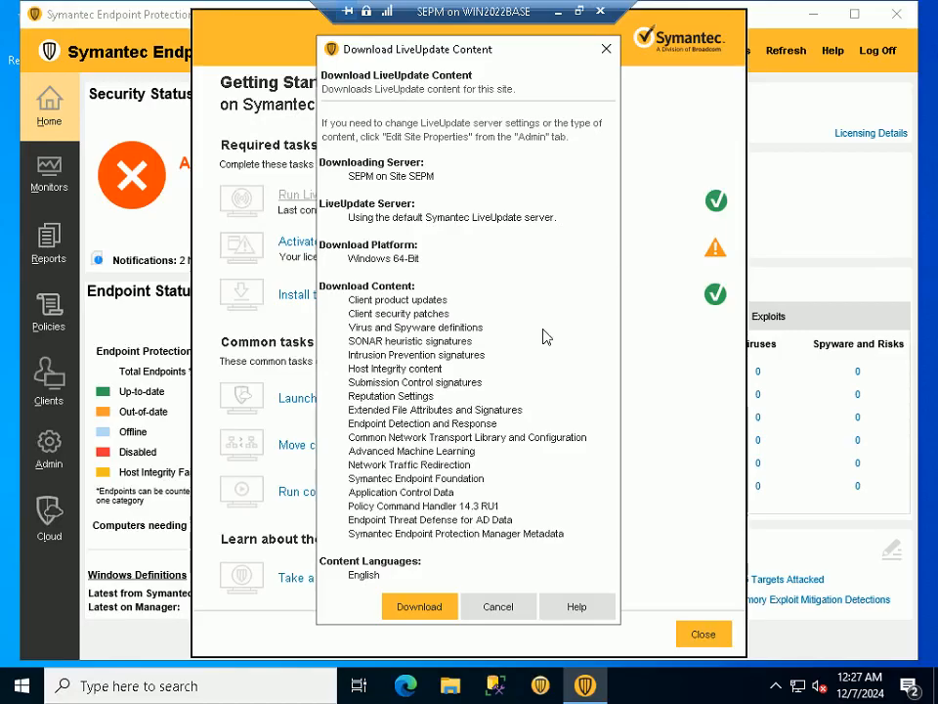
left_click(420, 606)
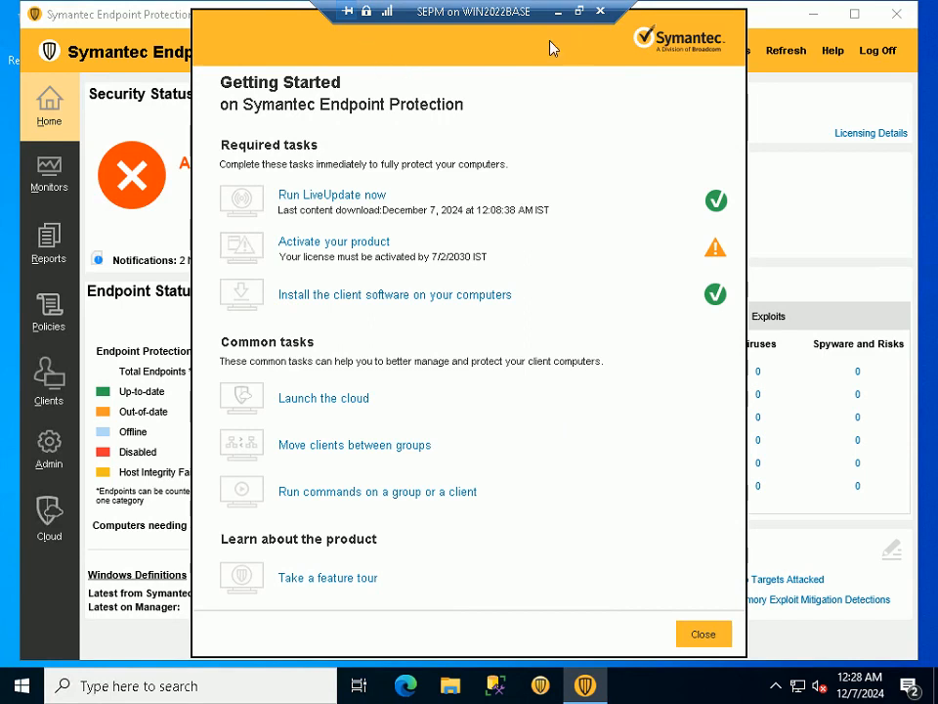
Take the SEPM virtual machine out of full screen and advance the slide show to monitoring the LiveUpdate download status
left_click(578, 11)
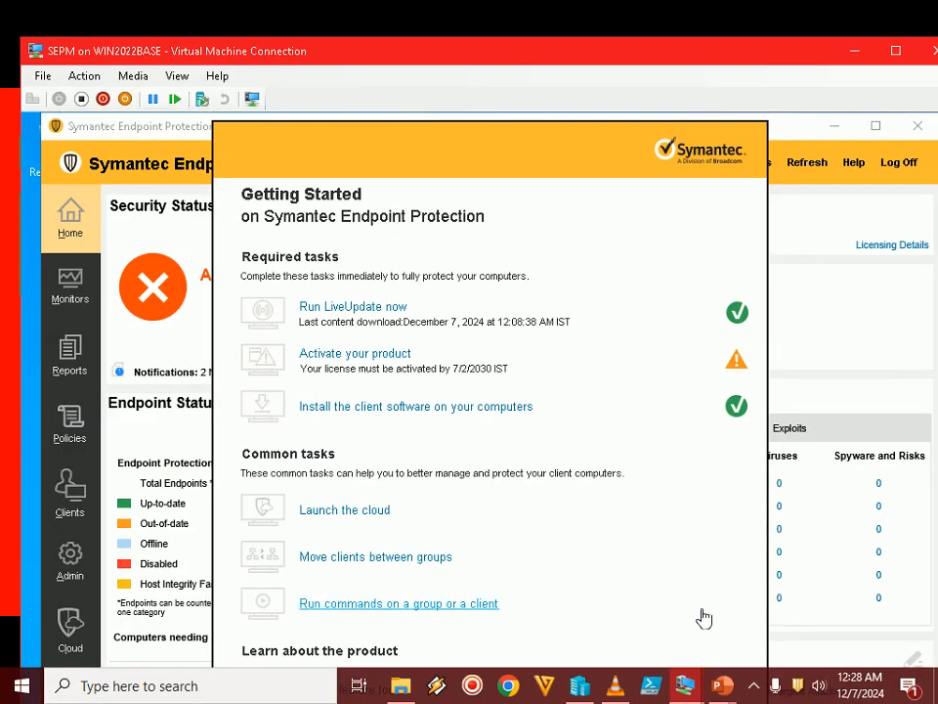
mouse_move(722, 686)
left_click(807, 603)
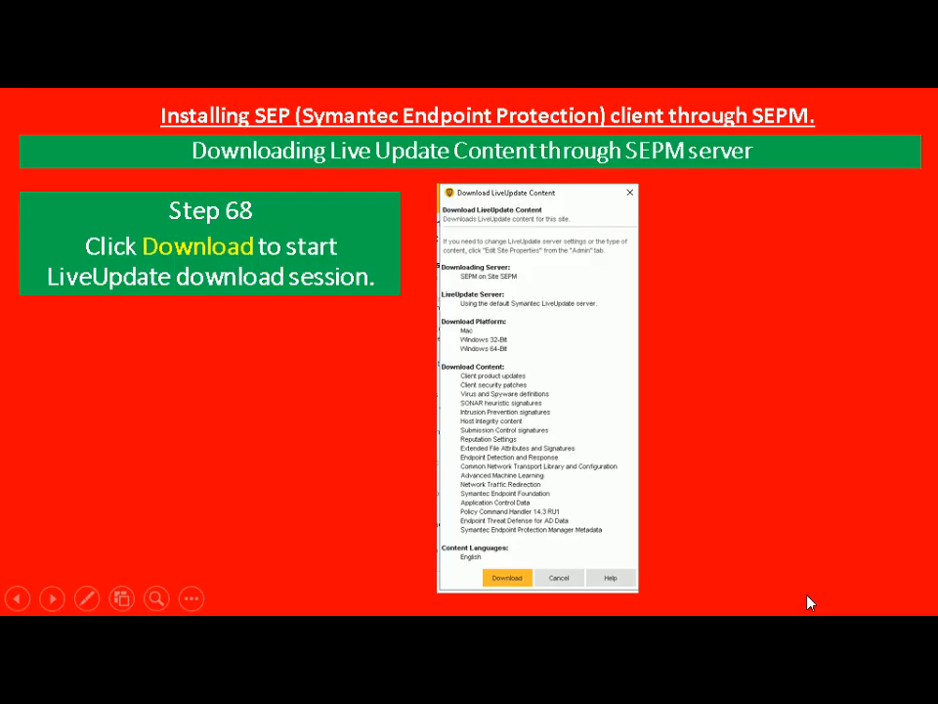
left_click(810, 603)
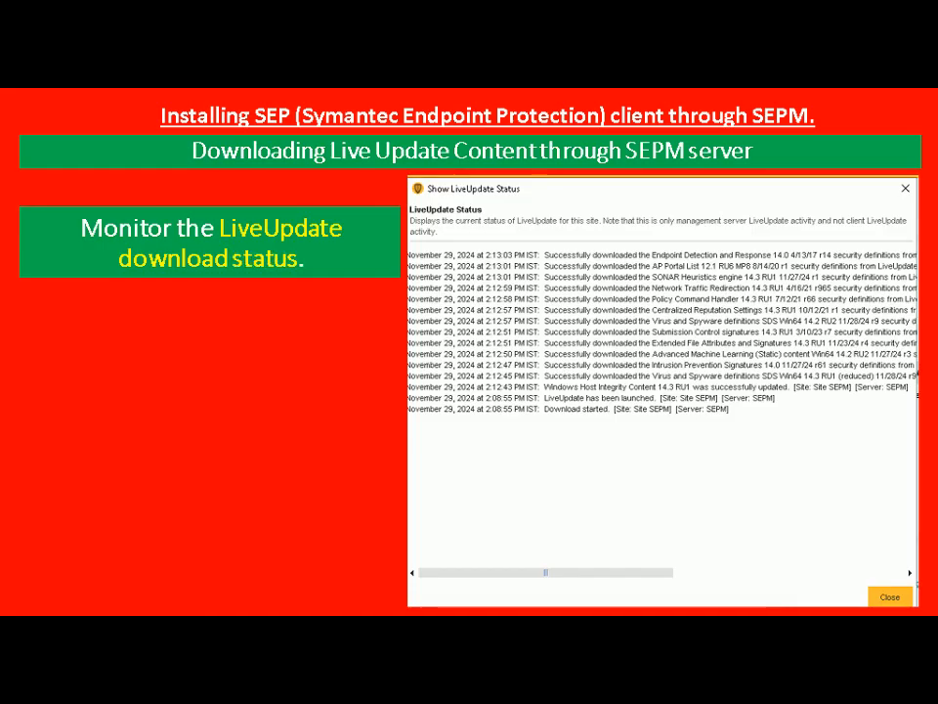
Close the Getting Started page in the SEPM virtual machine, check the LiveUpdate status, and return the machine to a windowed view
key("alt+Tab")
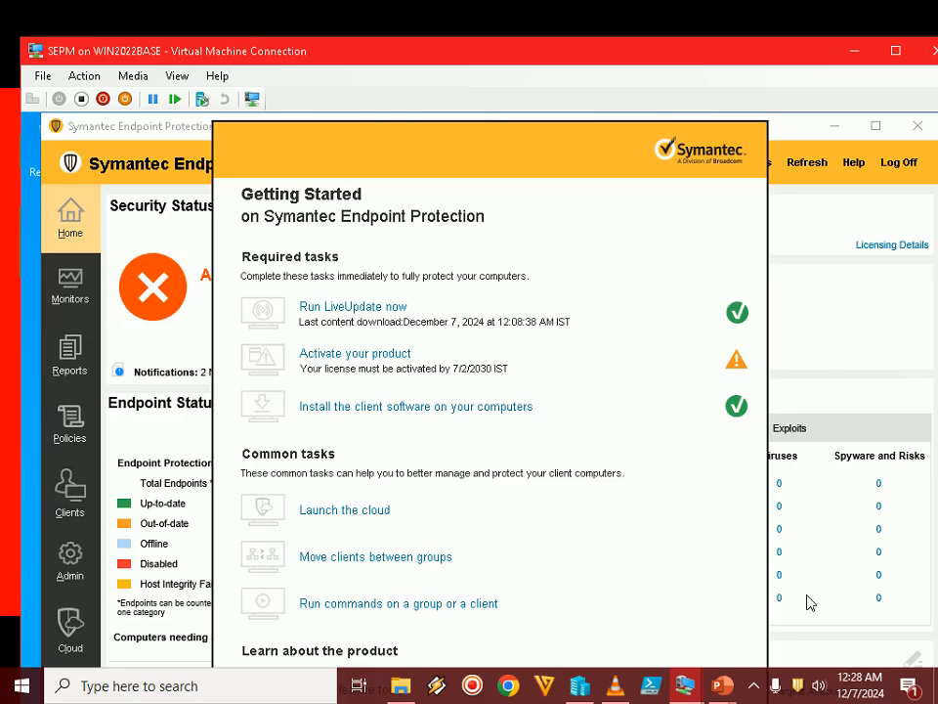
double_click(729, 57)
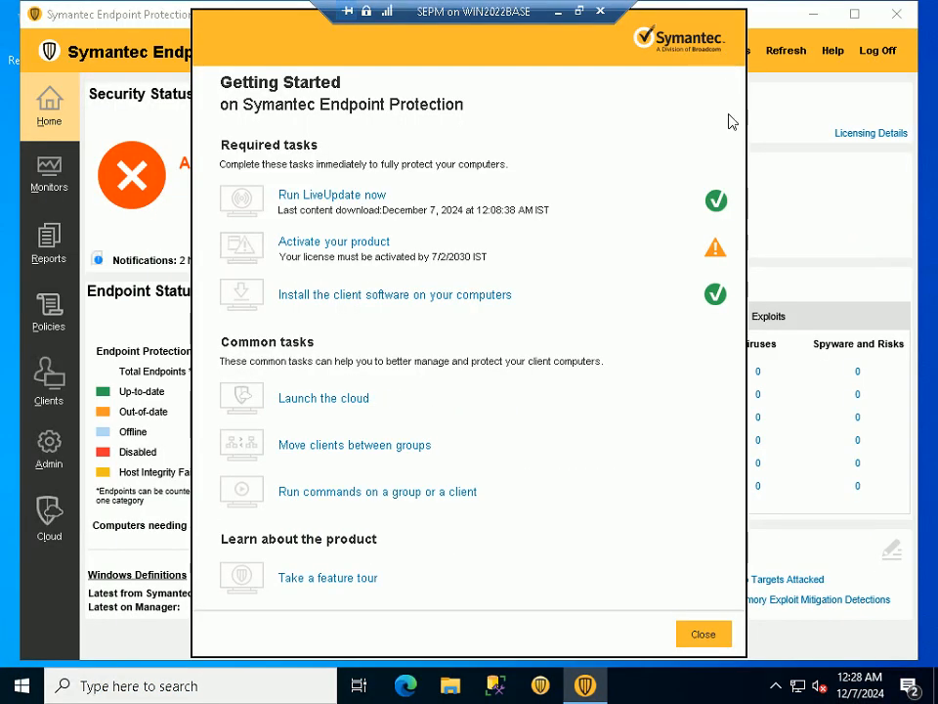
left_click(703, 635)
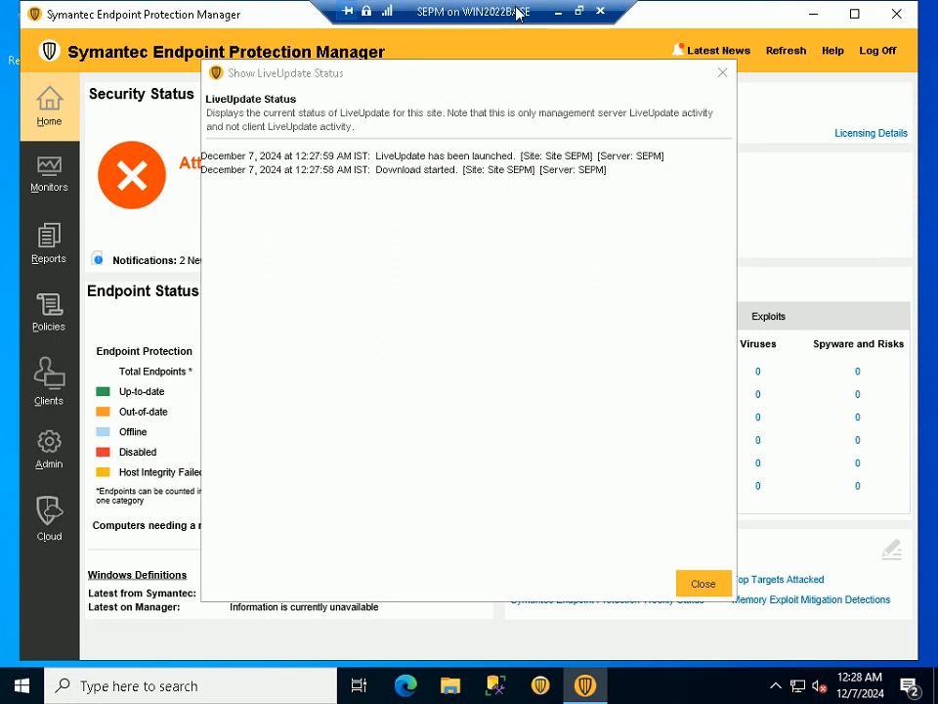
left_click(579, 12)
left_click_drag(442, 190, 432, 177)
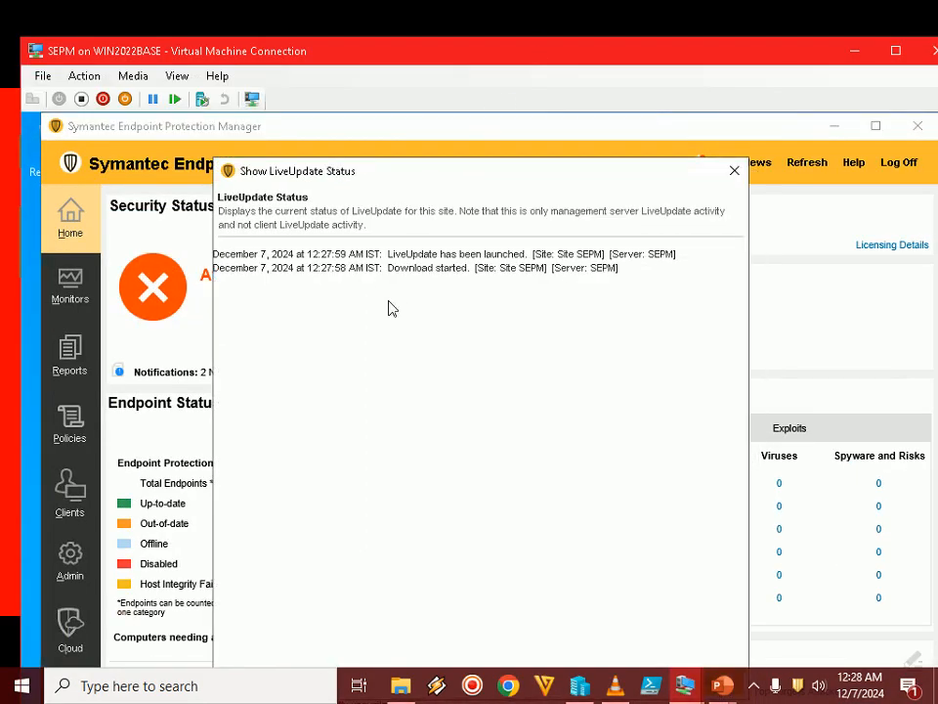
left_click(755, 688)
left_click(755, 686)
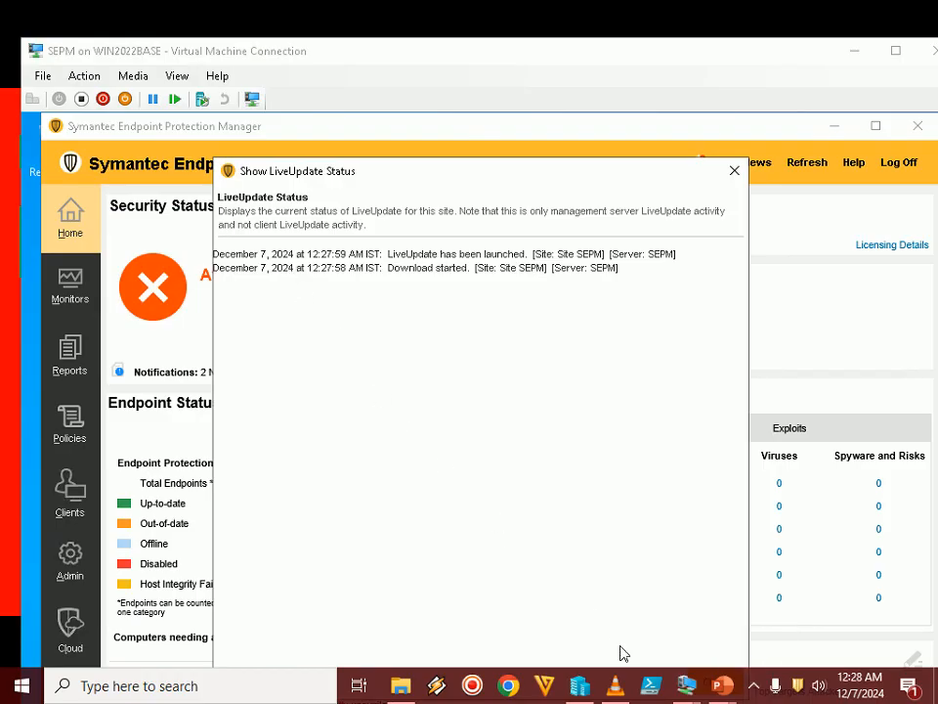
left_click(754, 687)
left_click(753, 688)
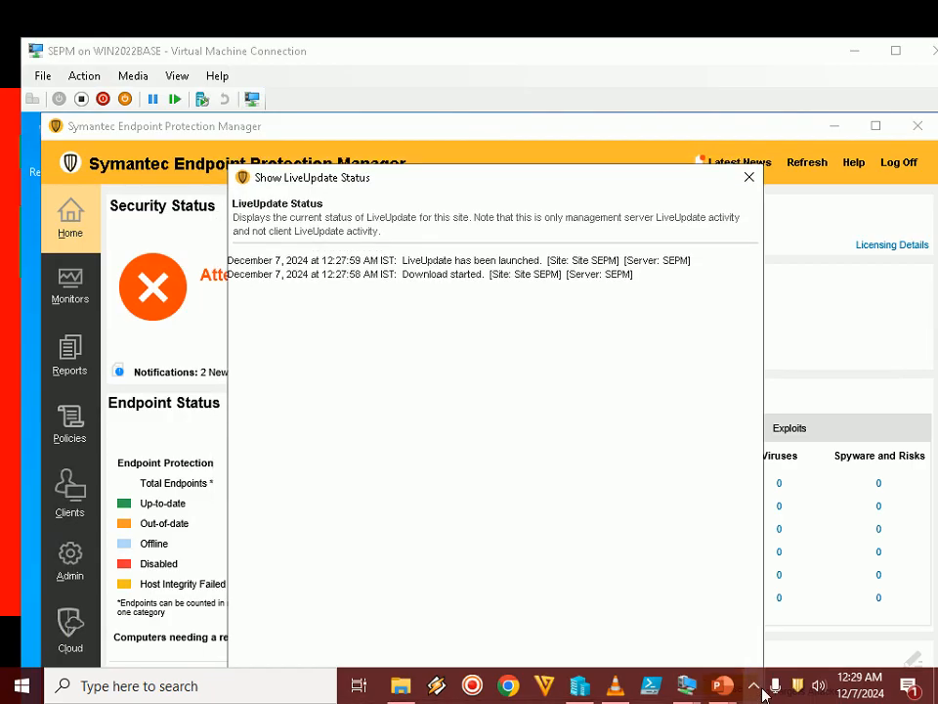
left_click(753, 689)
left_click(754, 688)
Move the LiveUpdate status window aside in the full-screen SEPM virtual machine to check the endpoint status, and return the machine to a windowed view
double_click(547, 54)
left_click_drag(405, 69, 564, 553)
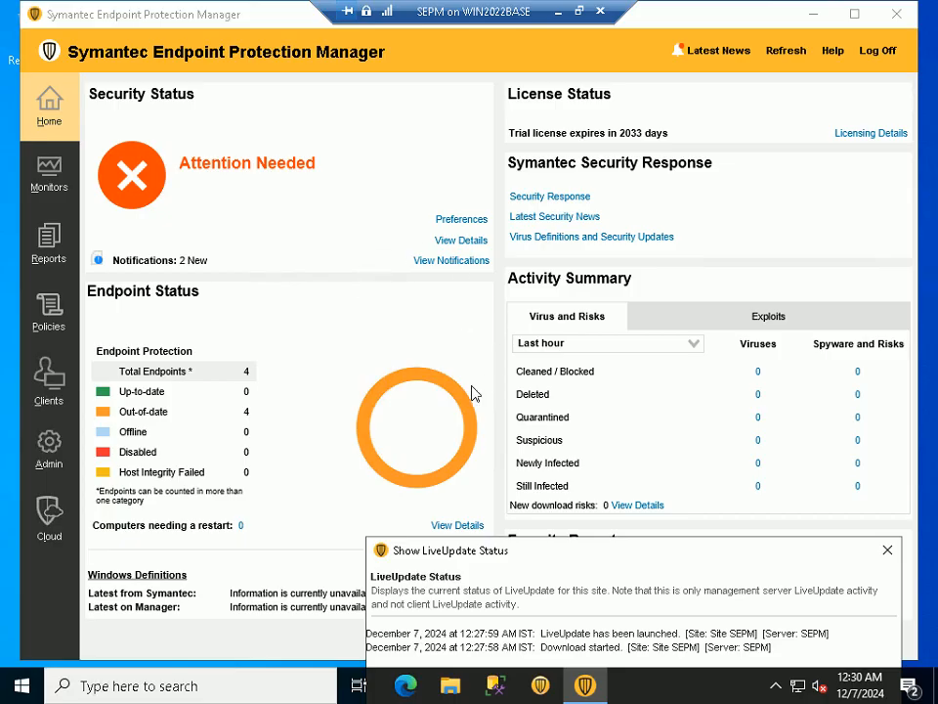
left_click_drag(537, 550, 444, 511)
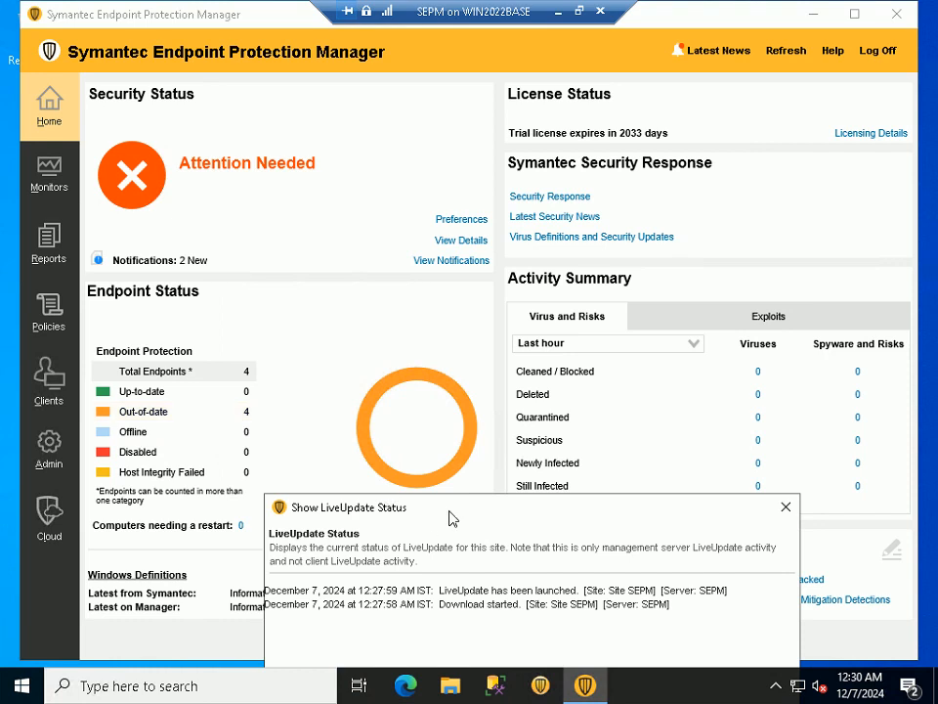
left_click_drag(399, 284, 394, 141)
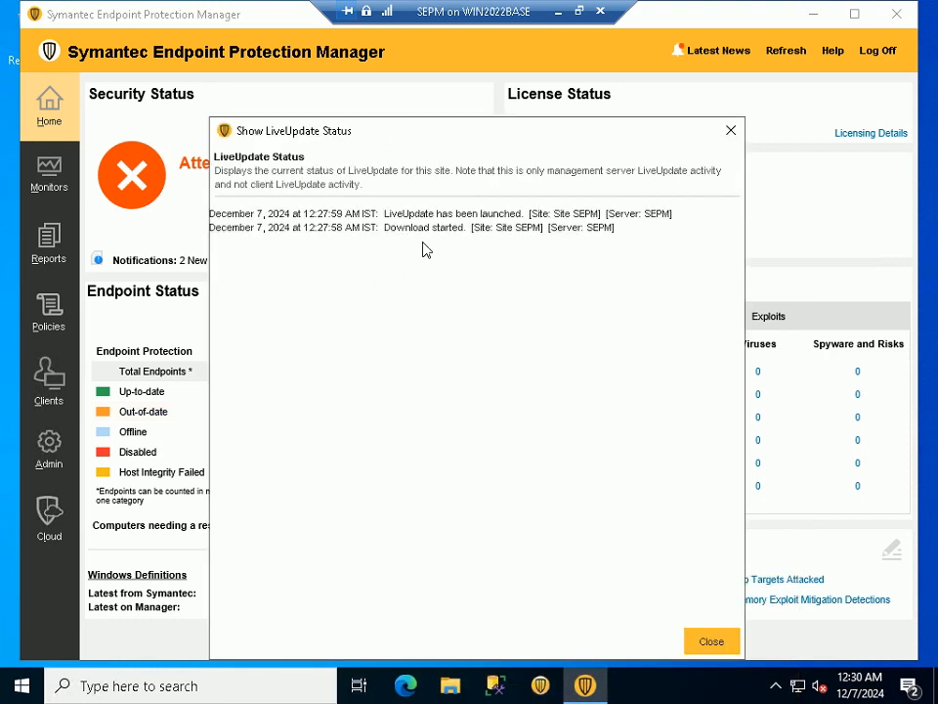
left_click(579, 11)
left_click_drag(516, 243, 498, 202)
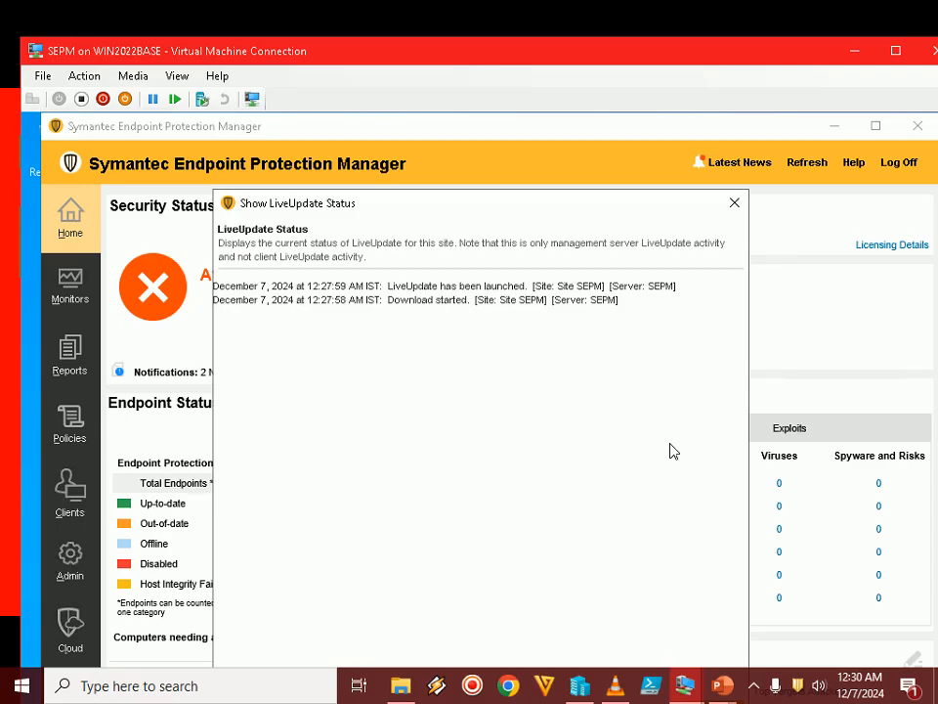
left_click(756, 689)
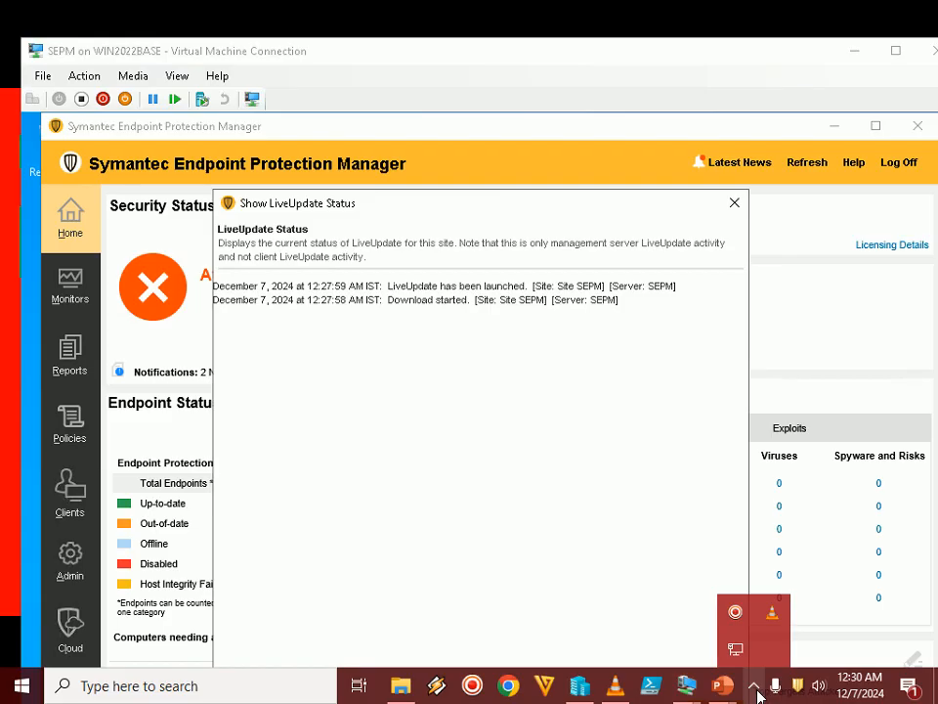
left_click(757, 690)
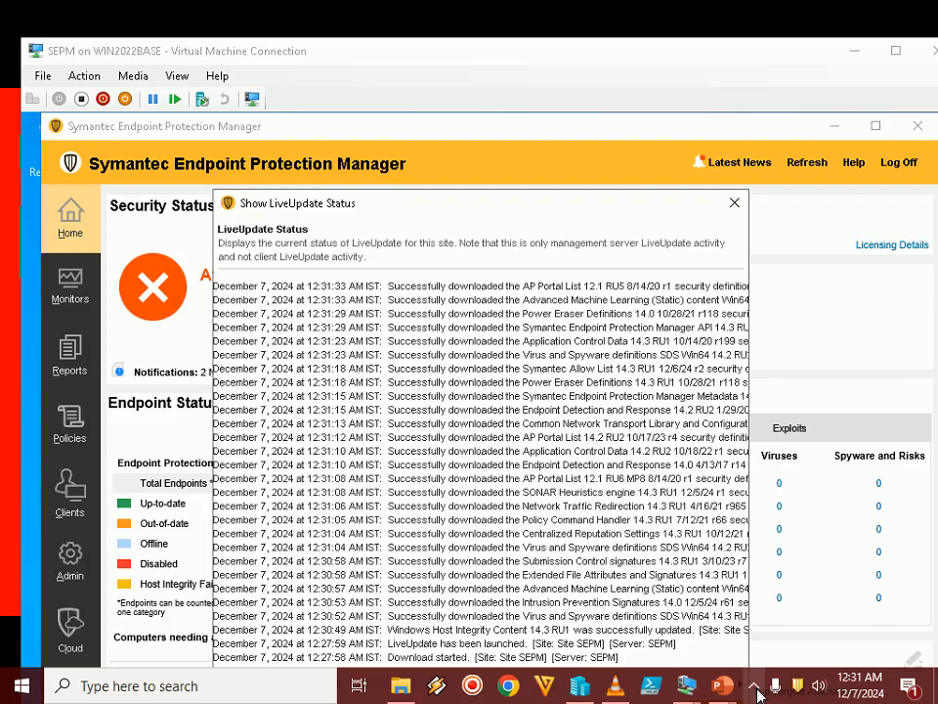
left_click(758, 693)
left_click(759, 693)
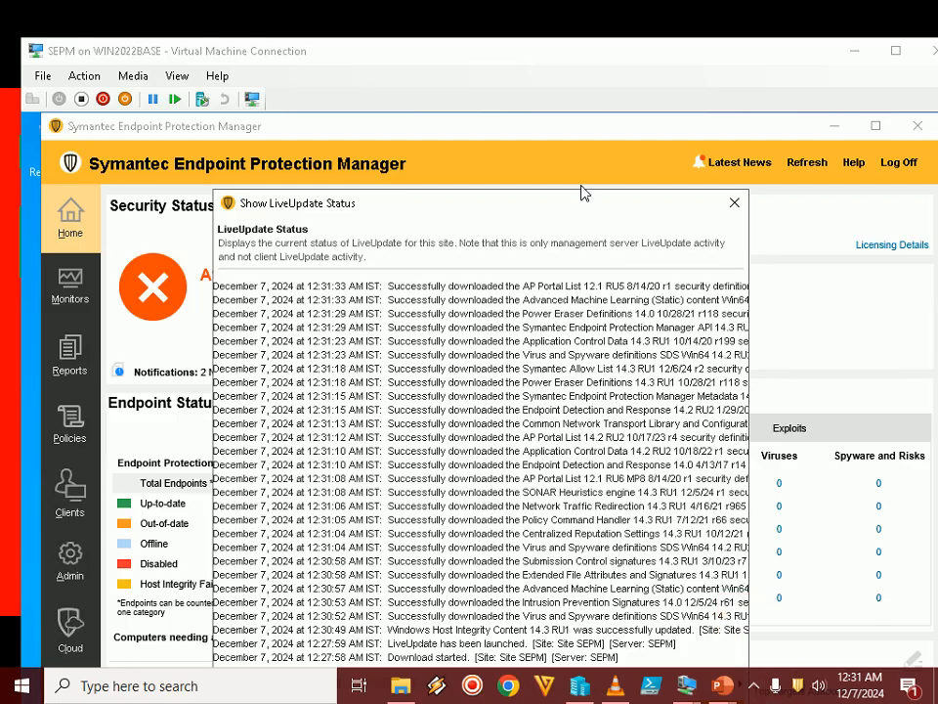
Review the LiveUpdate status entries from newest to oldest in the full-screen SEPM virtual machine, and return the machine to a windowed view
double_click(578, 57)
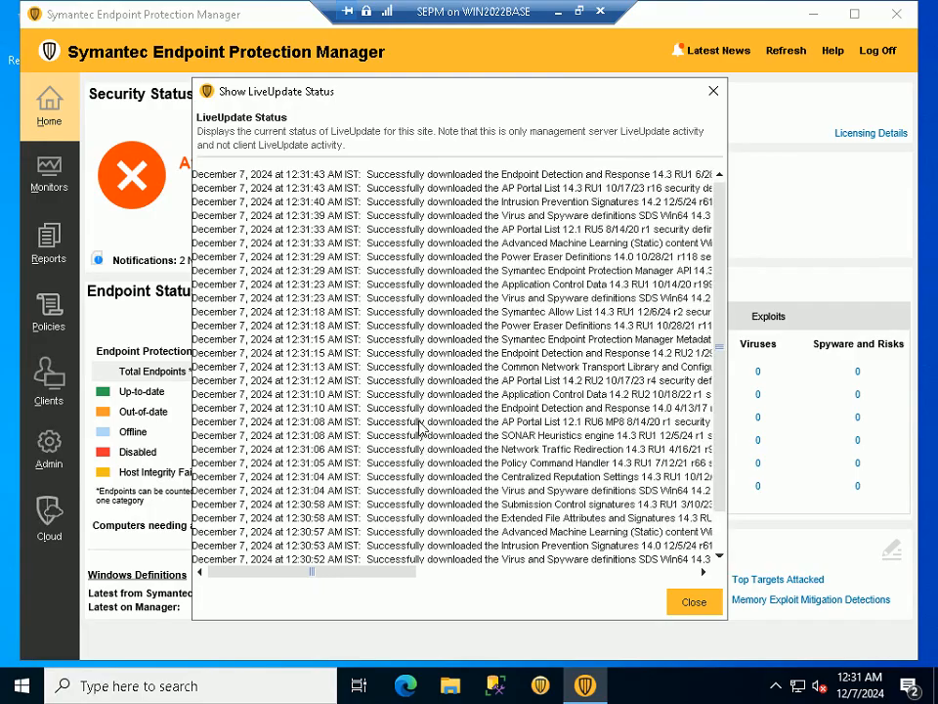
scroll(420, 427, "down", 2)
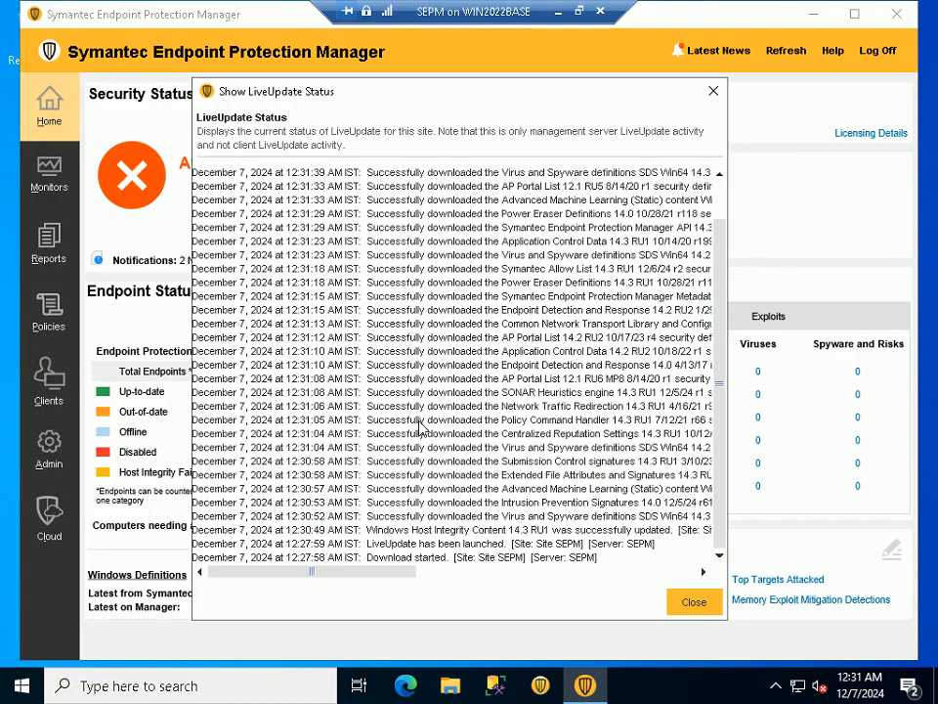
scroll(421, 427, "up", 1)
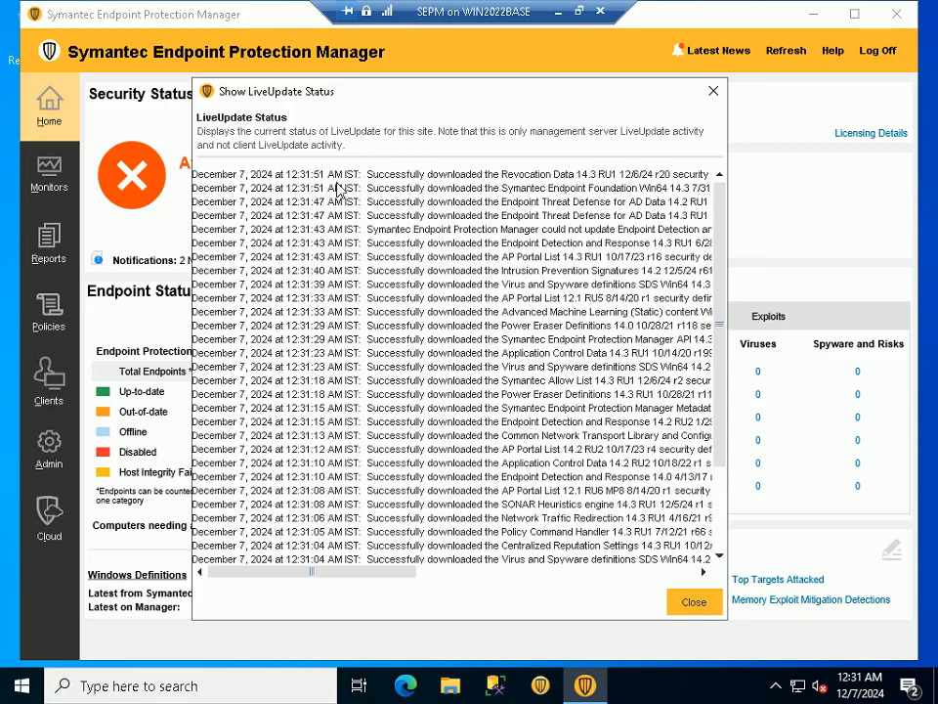
scroll(425, 440, "down", 3)
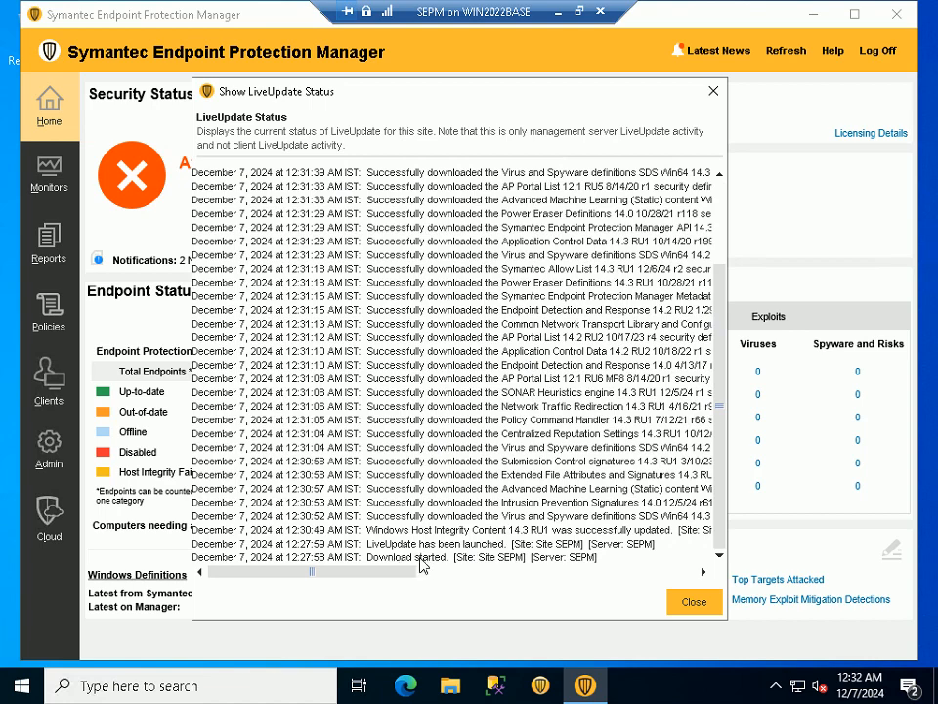
scroll(320, 371, "up", 3)
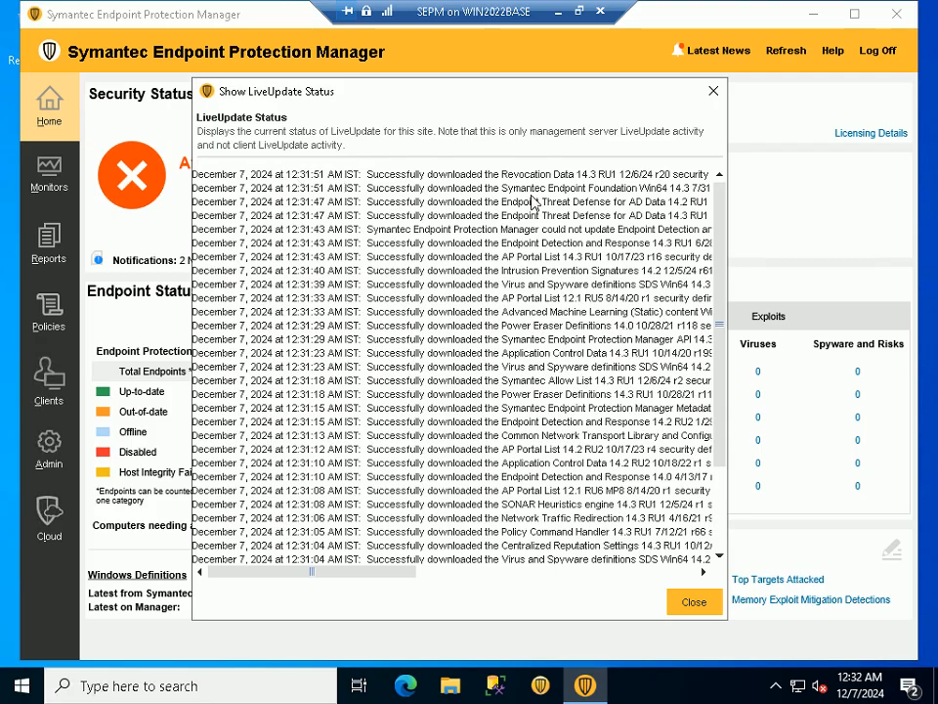
left_click(579, 12)
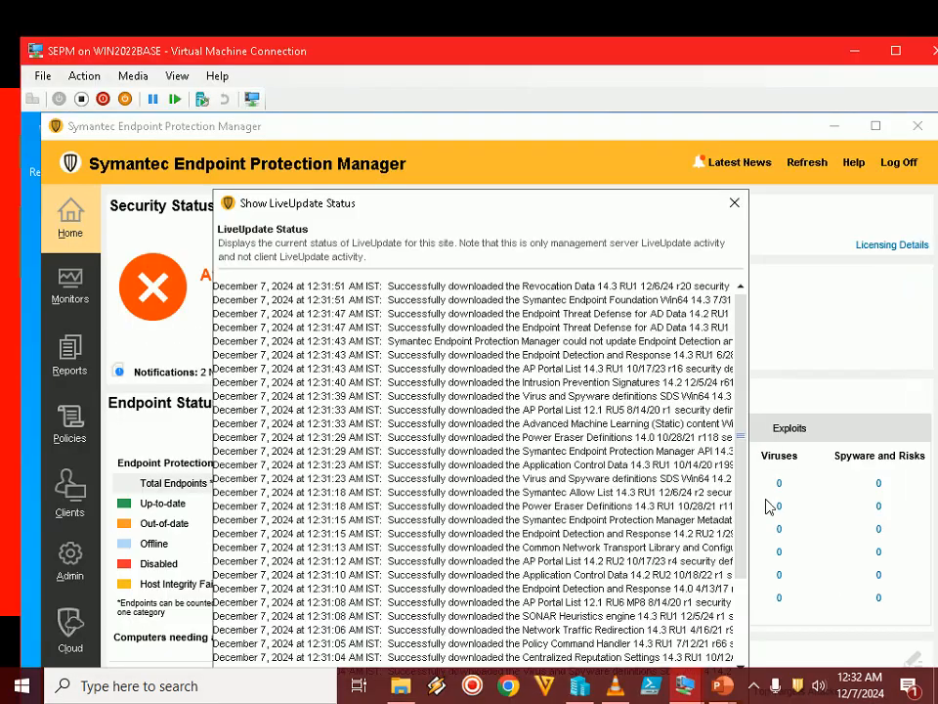
left_click(755, 686)
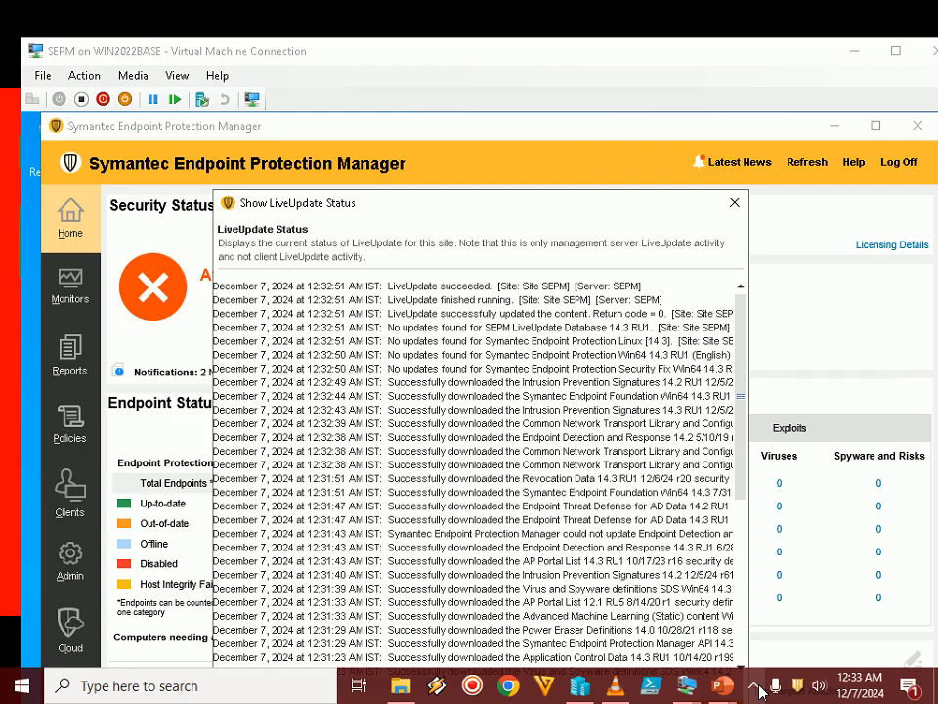
left_click(759, 688)
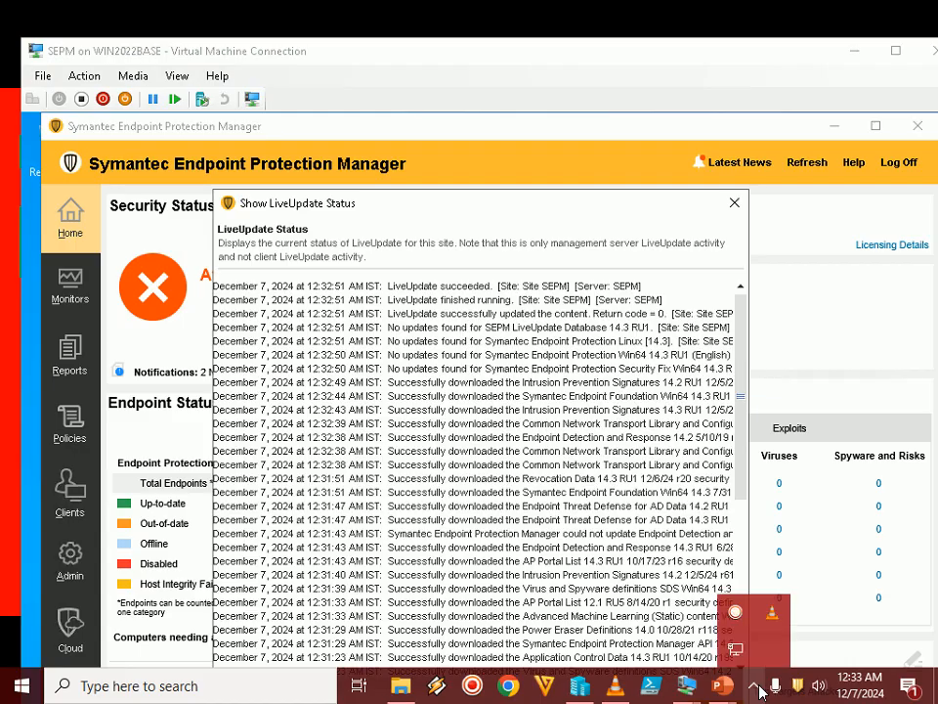
left_click(337, 297)
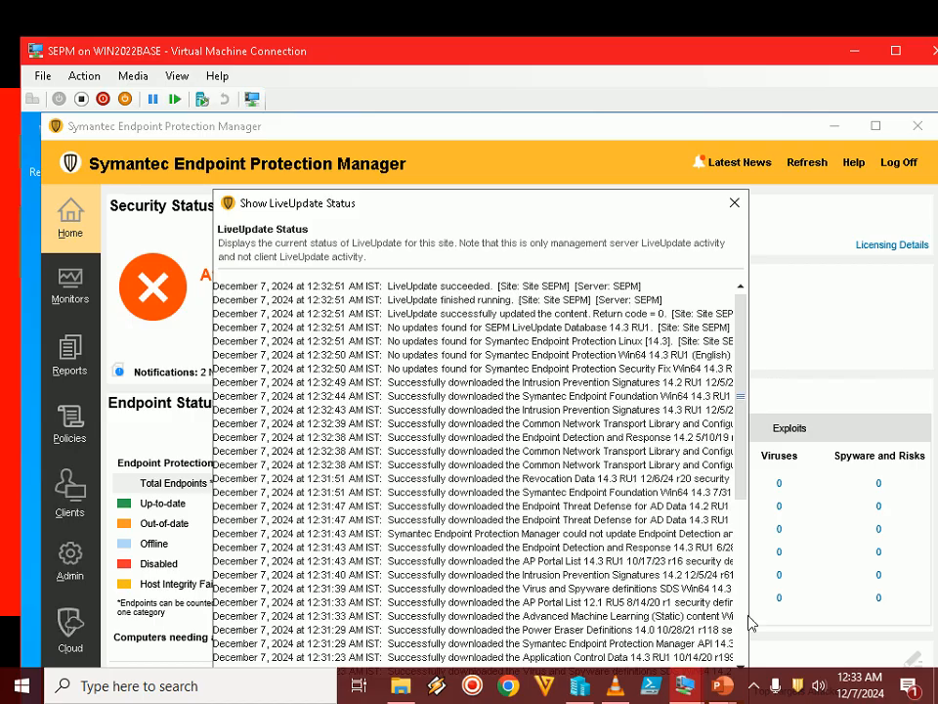
Switch to the PowerPoint slide show and advance it from monitoring the LiveUpdate download status to the next step's slide
mouse_move(722, 686)
left_click(812, 626)
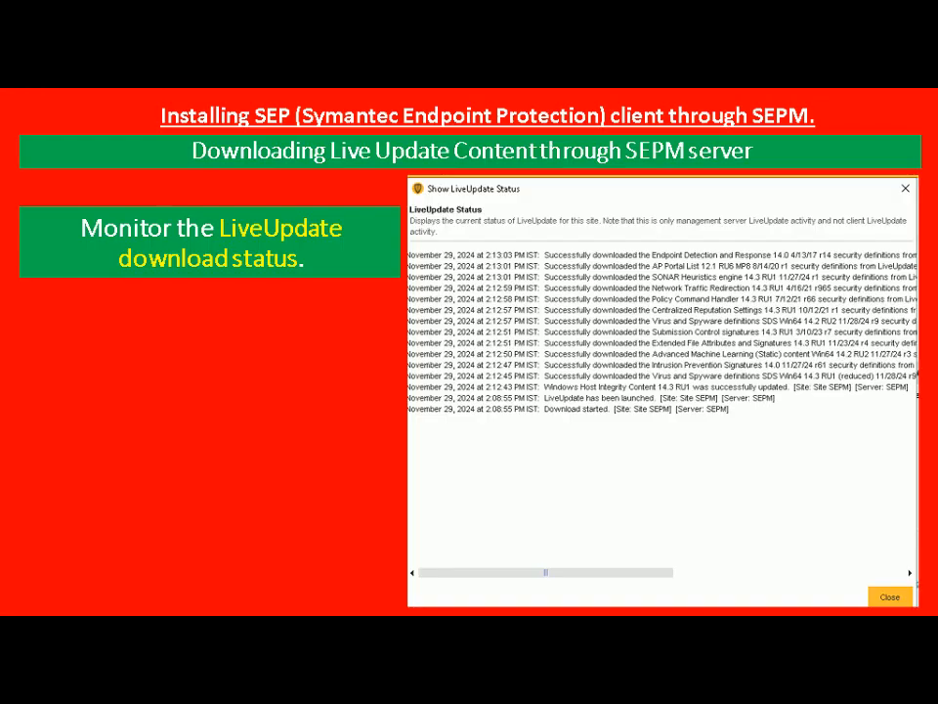
key("Right")
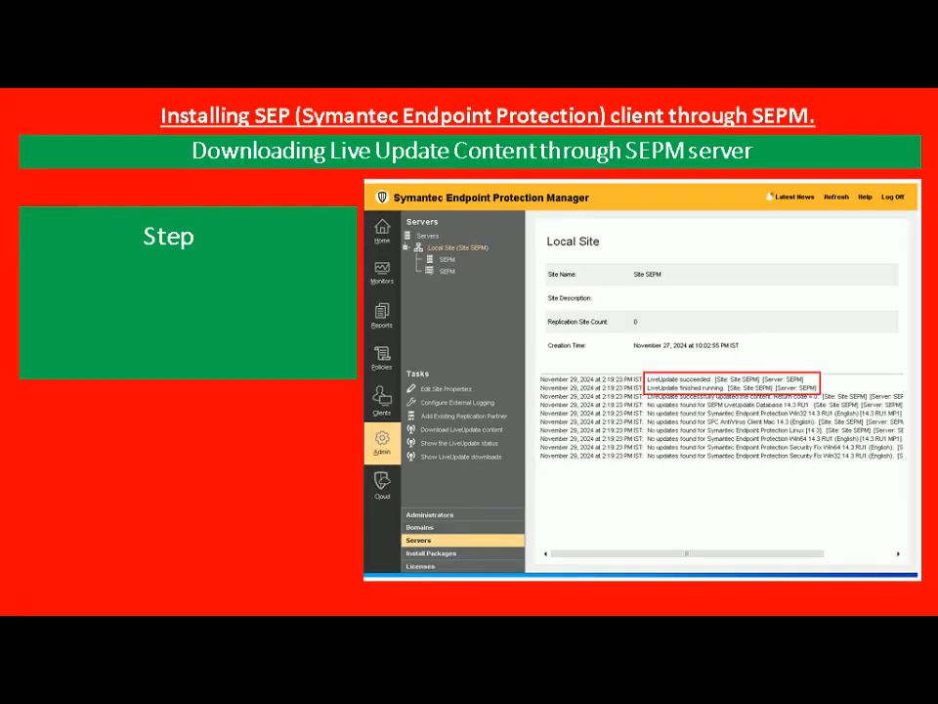